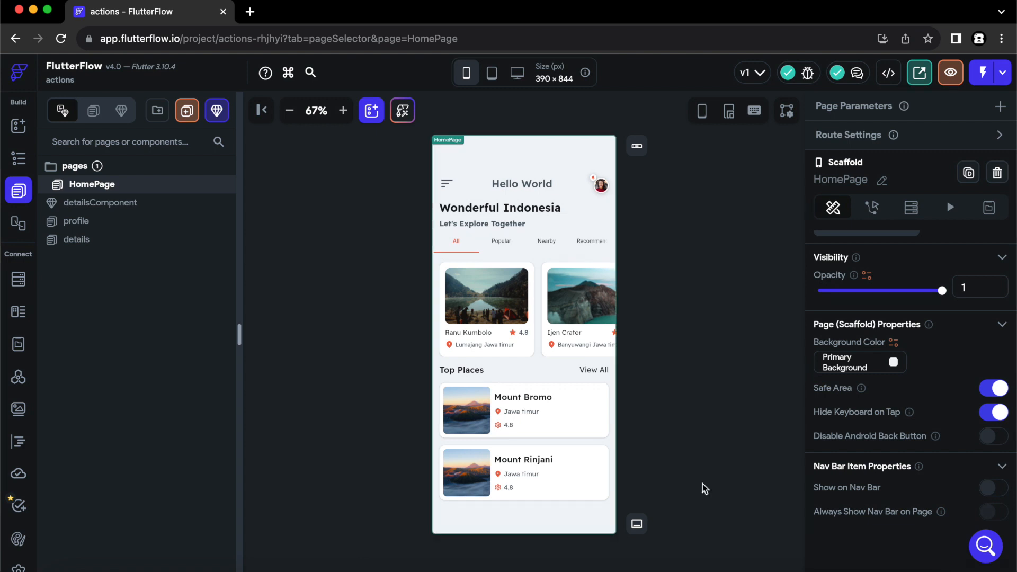
# Go to supabase.com in a new tab and start signing up for an account.
pyautogui.click(250, 11)
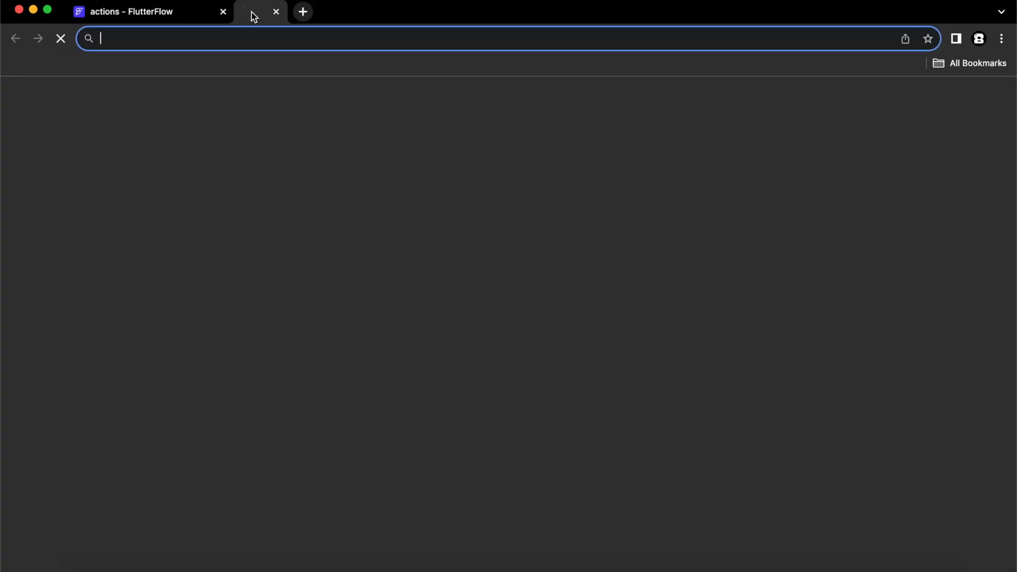
pyautogui.write('supabase.com')
pyautogui.press('Return')
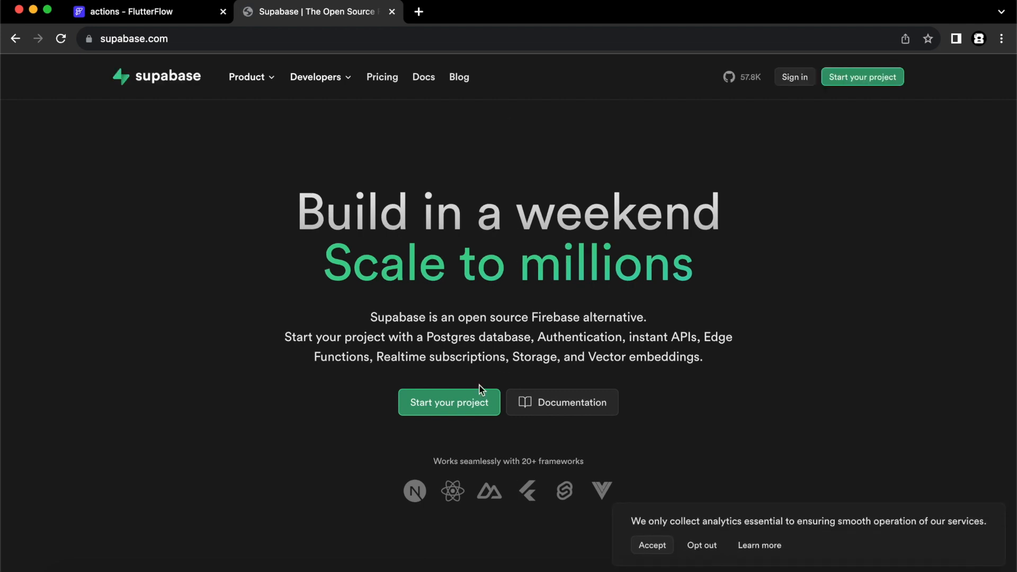
pyautogui.click(467, 404)
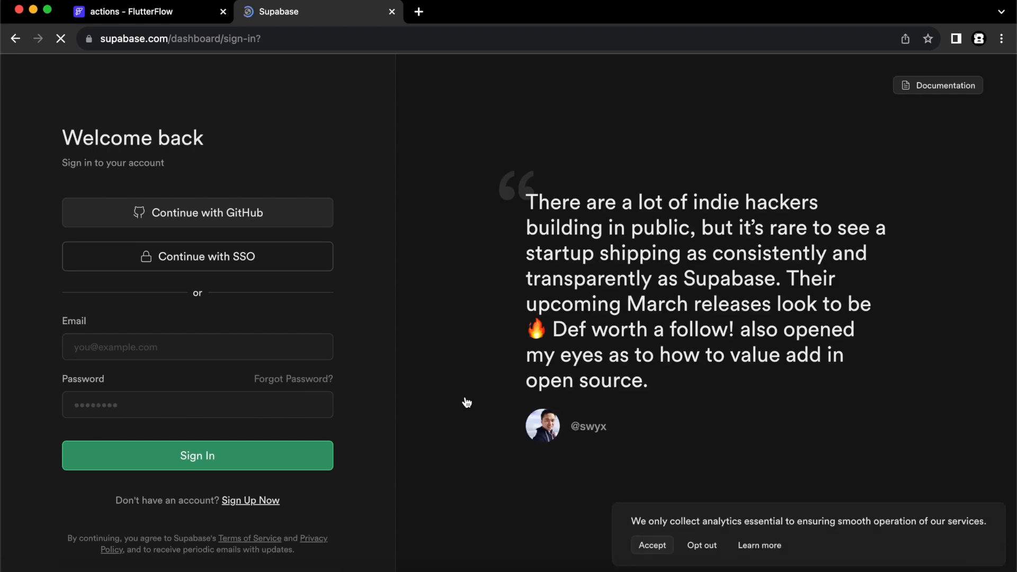
pyautogui.click(255, 500)
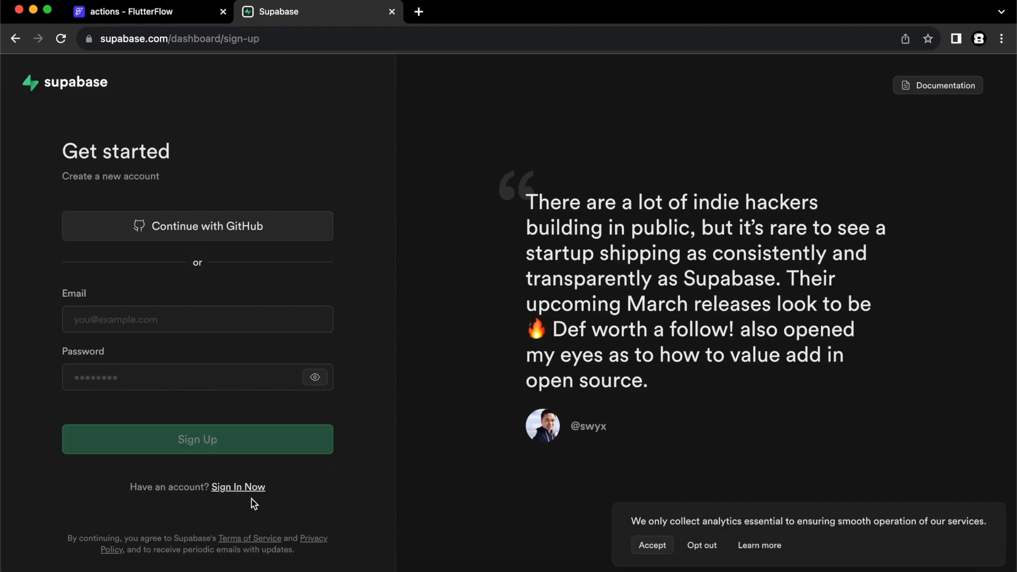
# Register the Supabase account with an email address and password, then open a blank tab.
pyautogui.click(201, 319)
pyautogui.click(175, 375)
pyautogui.write('••••••••')
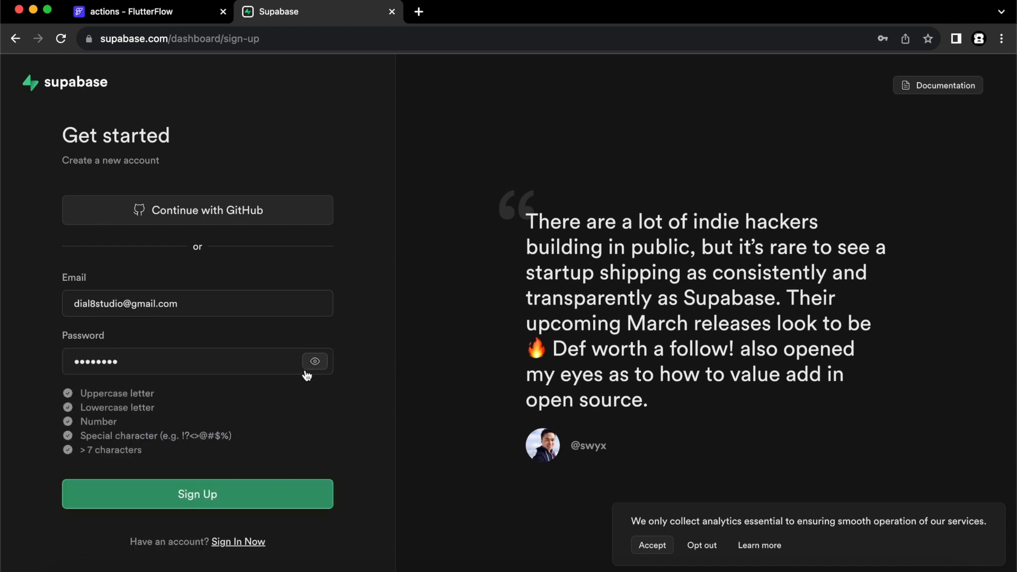
pyautogui.click(217, 488)
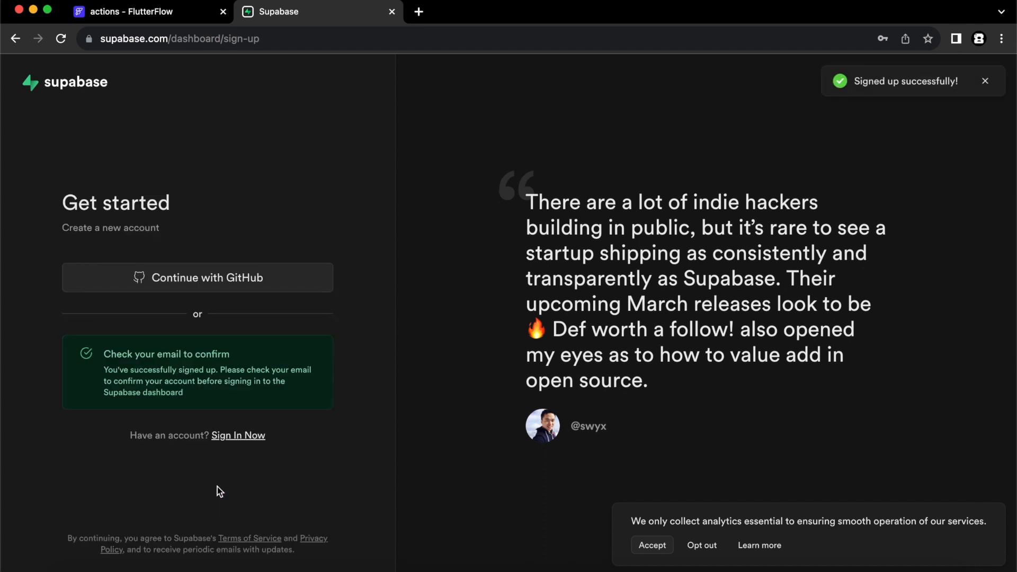
pyautogui.click(426, 16)
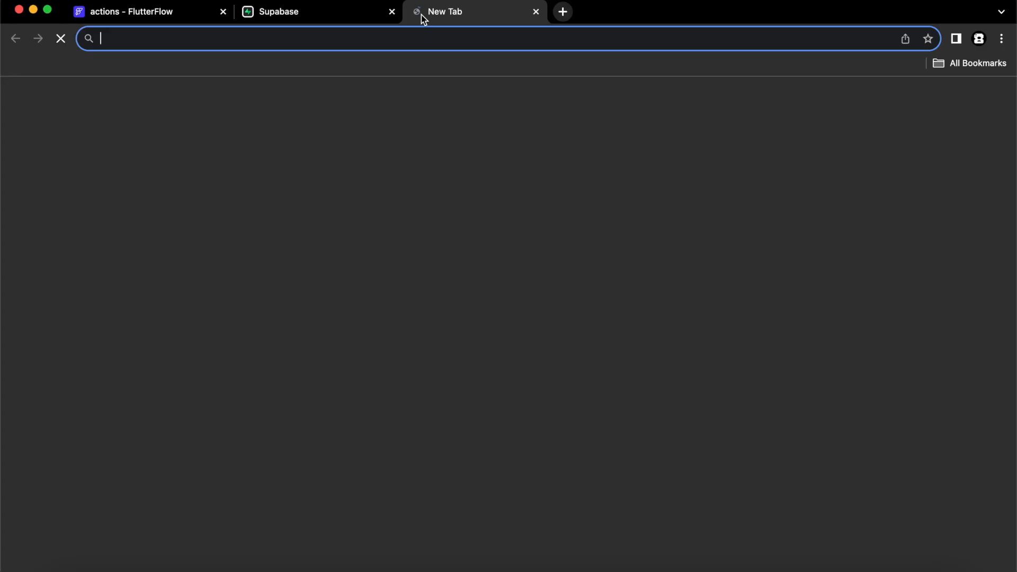
# Open Gmail and confirm the Supabase account from its confirmation email.
pyautogui.write('gmail')
pyautogui.press('Return')
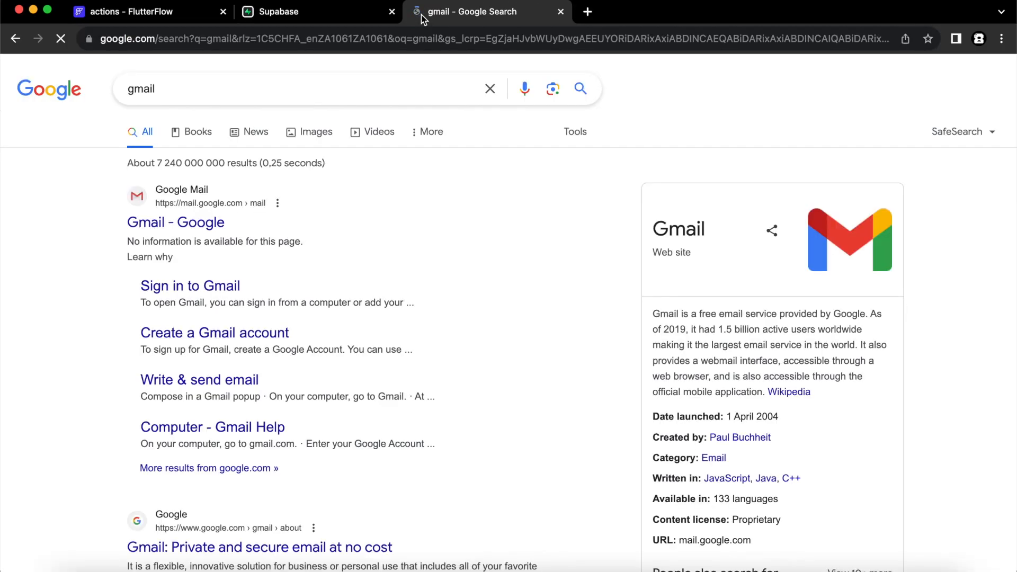
pyautogui.click(207, 221)
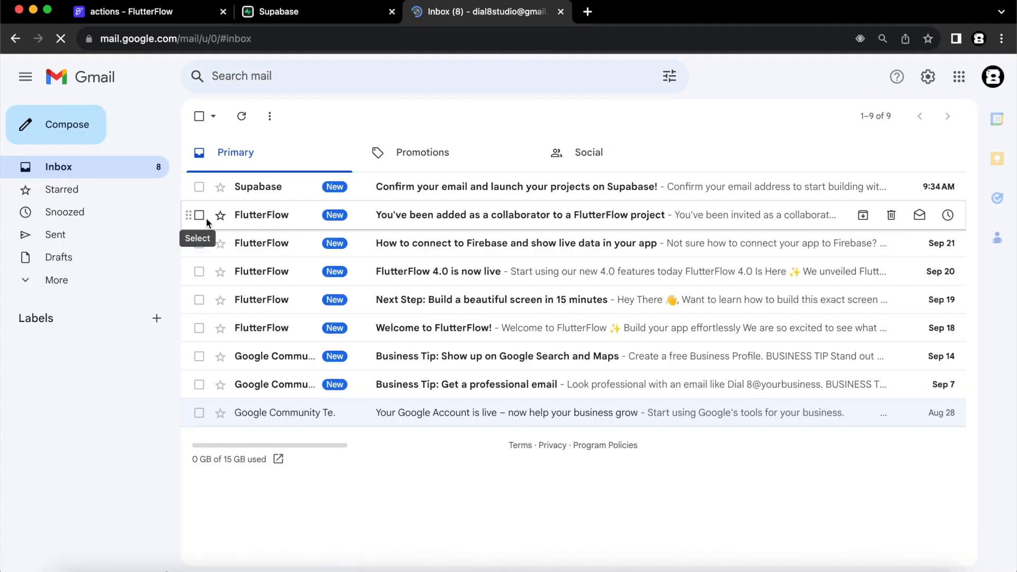
pyautogui.click(411, 184)
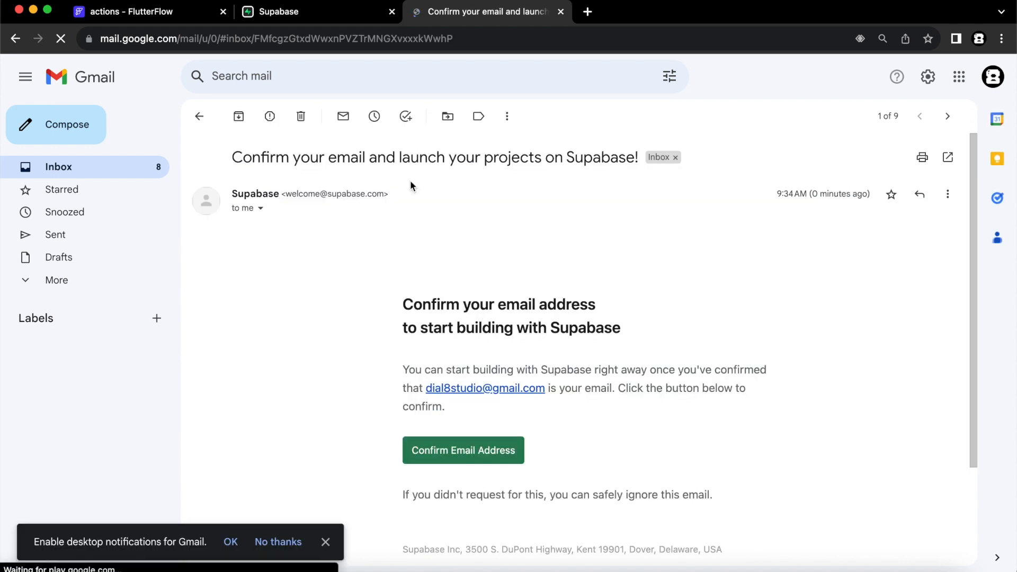
pyautogui.click(480, 452)
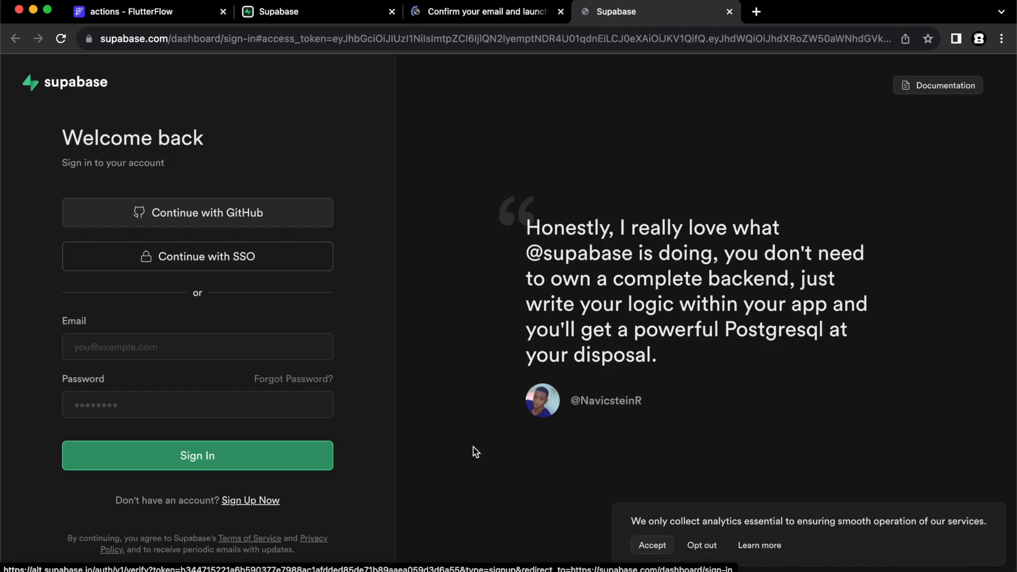
# Sign in to Supabase with the saved email, close the leftover tabs, and reload the dashboard.
pyautogui.click(181, 348)
pyautogui.click(181, 384)
pyautogui.press('Return')
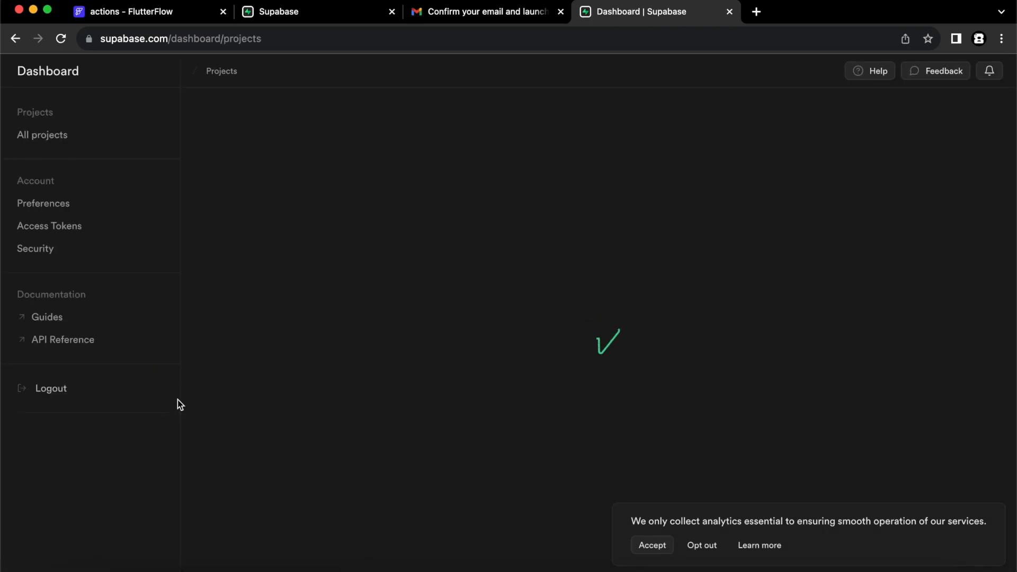
pyautogui.click(392, 11)
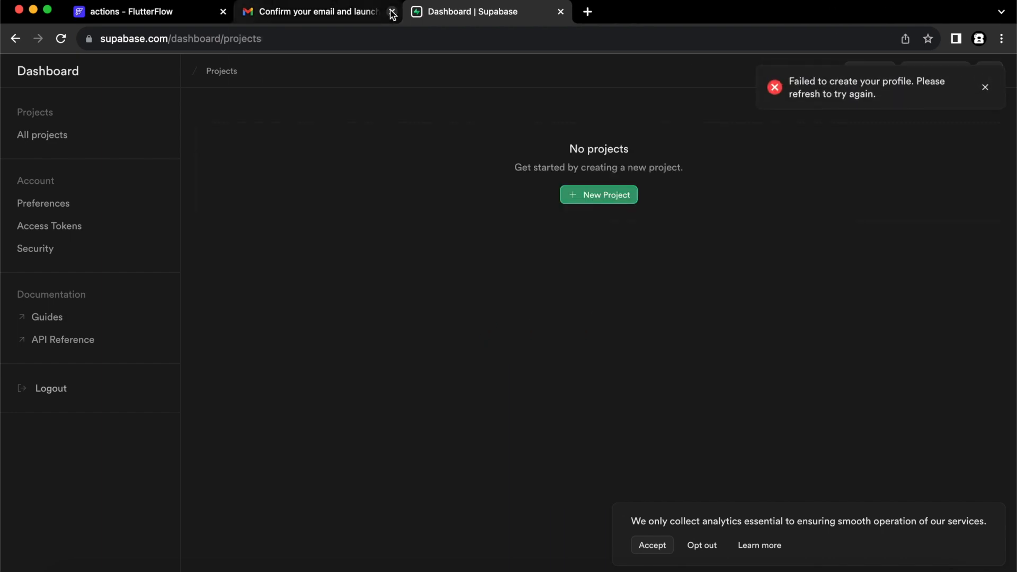
pyautogui.click(391, 12)
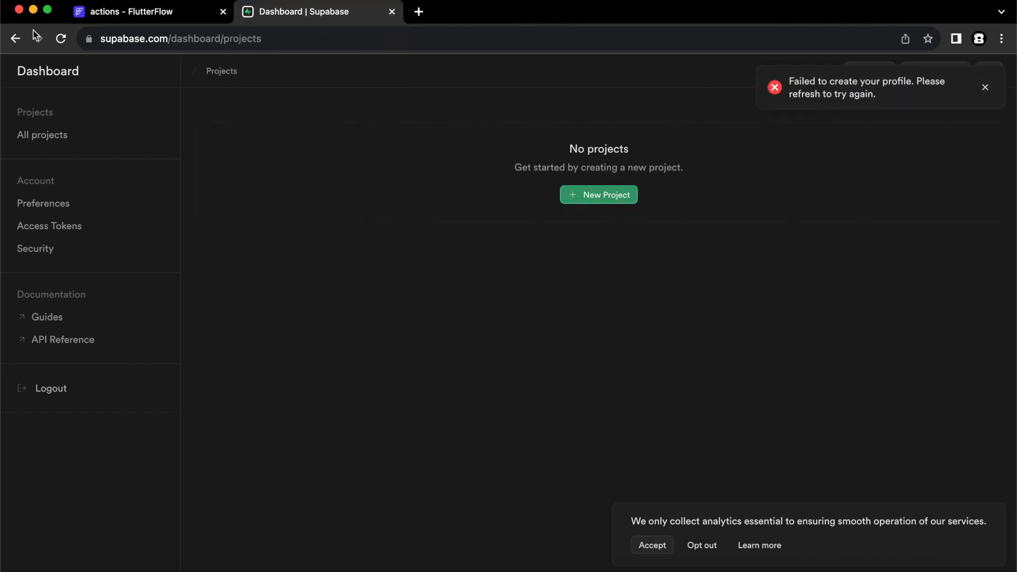
pyautogui.click(60, 39)
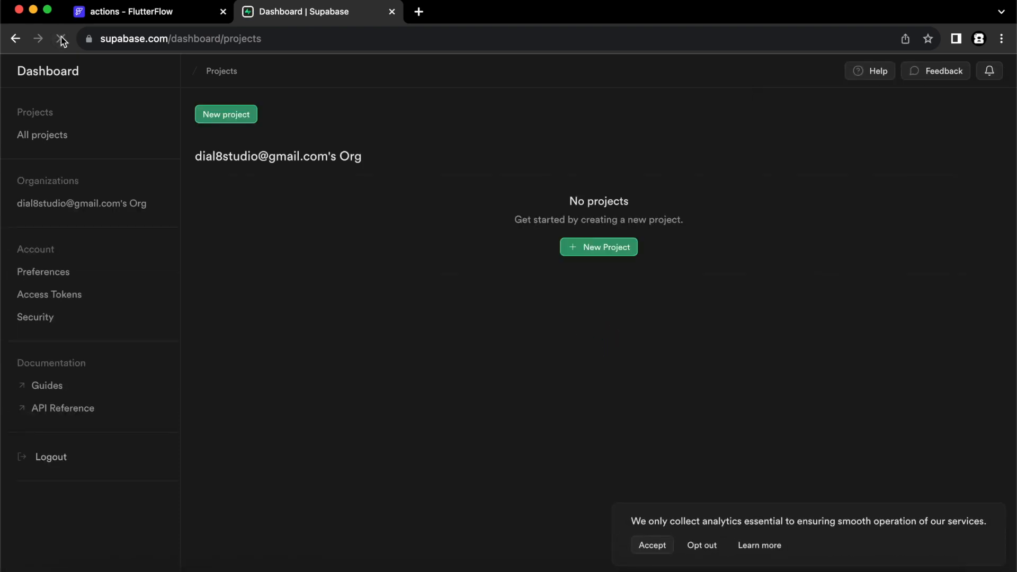
# Create a Supabase project named 'Flutter Flow For Beginners' with a database password.
pyautogui.click(619, 252)
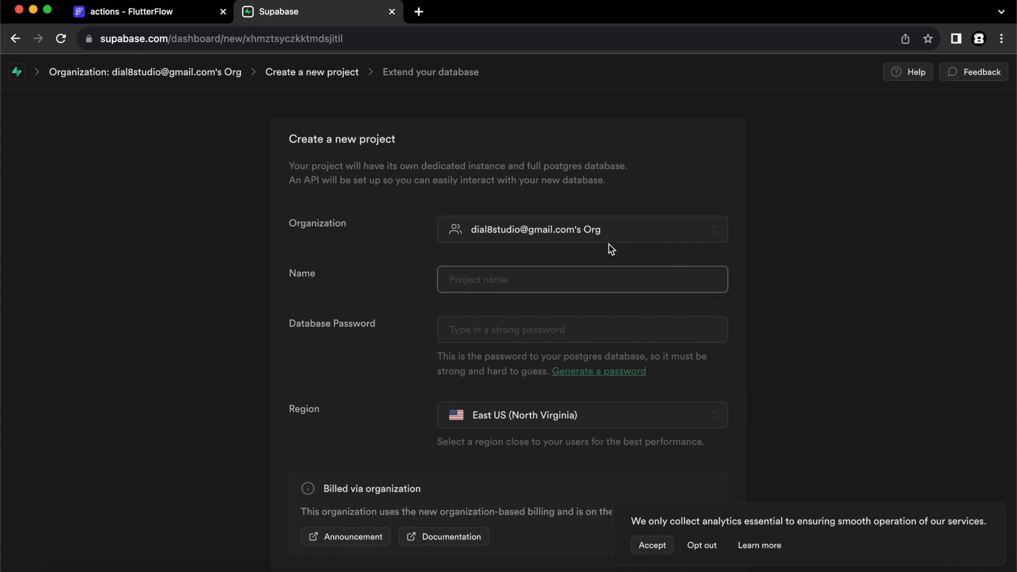
pyautogui.write('Flutter Flow For Beginners')
pyautogui.click(624, 327)
pyautogui.write('••••••••')
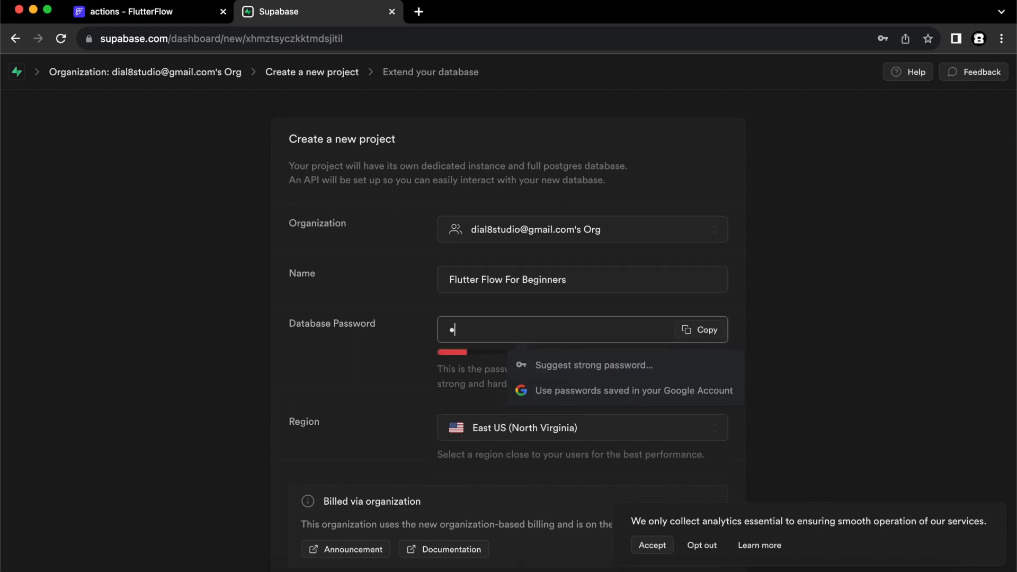
pyautogui.write('•••••')
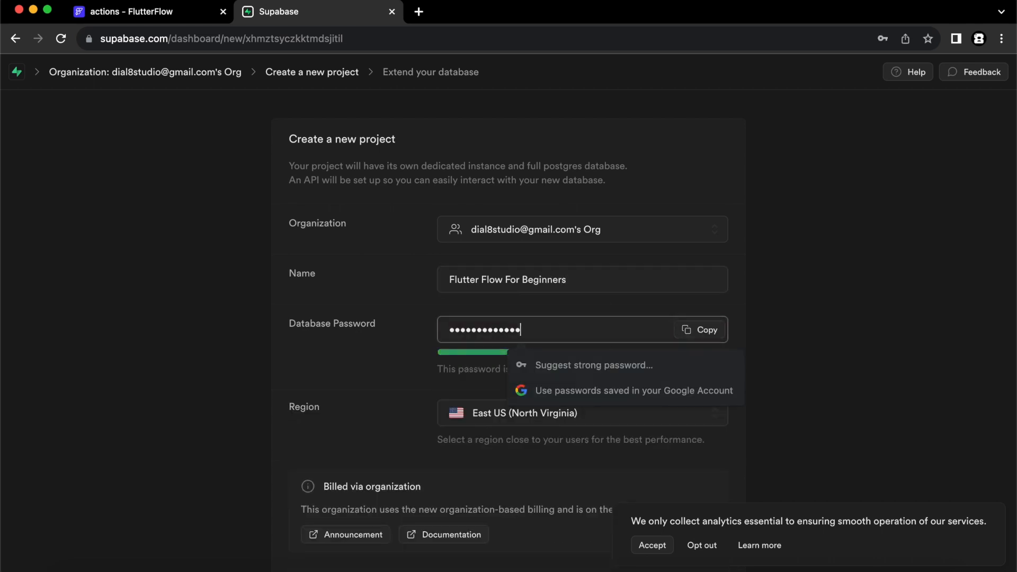
pyautogui.scroll(-3, 609, 477)
pyautogui.click(683, 535)
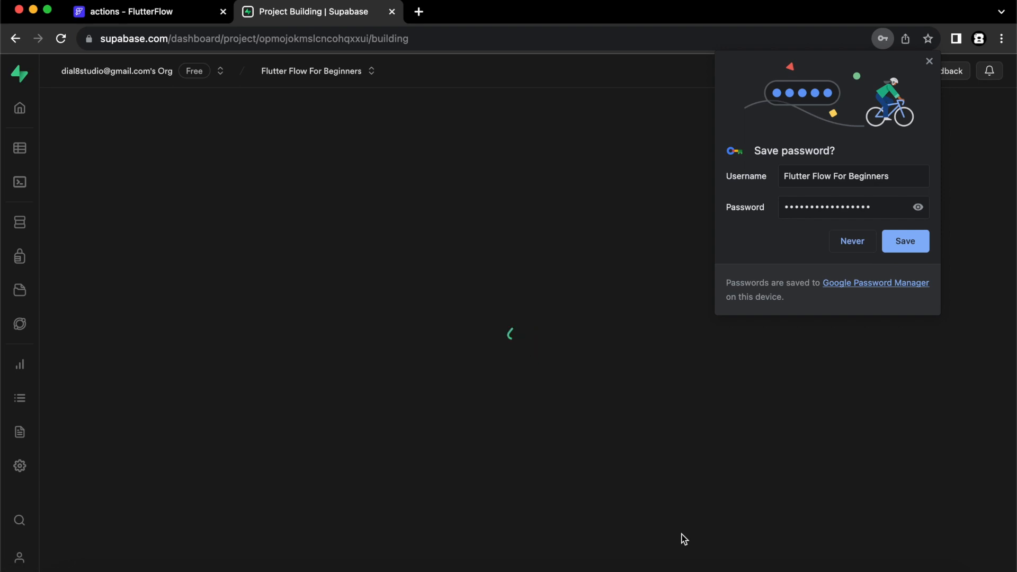
# Save the database password in the browser and dismiss the follow-up prompts.
pyautogui.click(905, 241)
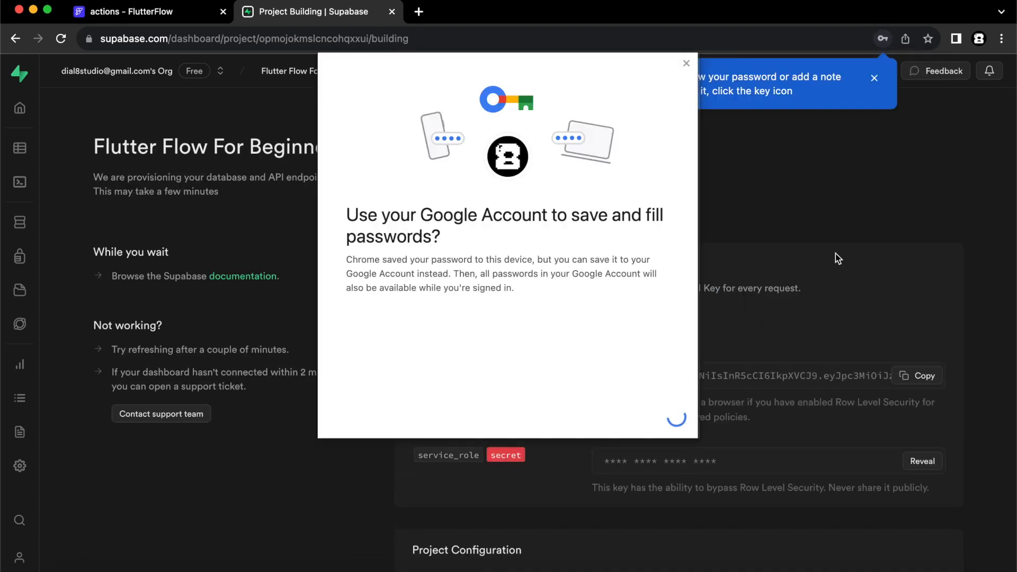
pyautogui.click(688, 63)
pyautogui.click(874, 78)
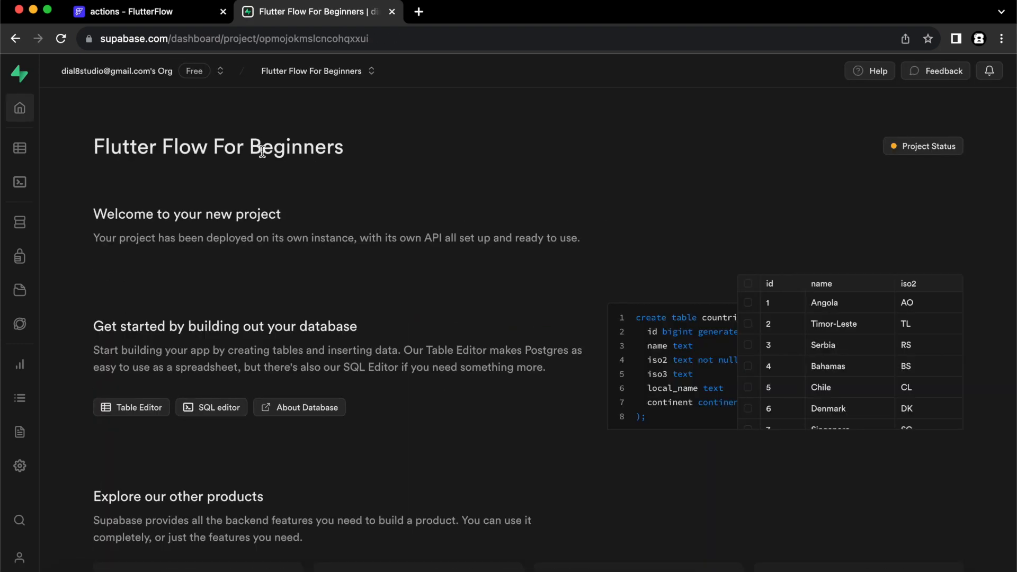
# Copy the Project URL from Supabase's API settings and return to the FlutterFlow project.
pyautogui.click(20, 465)
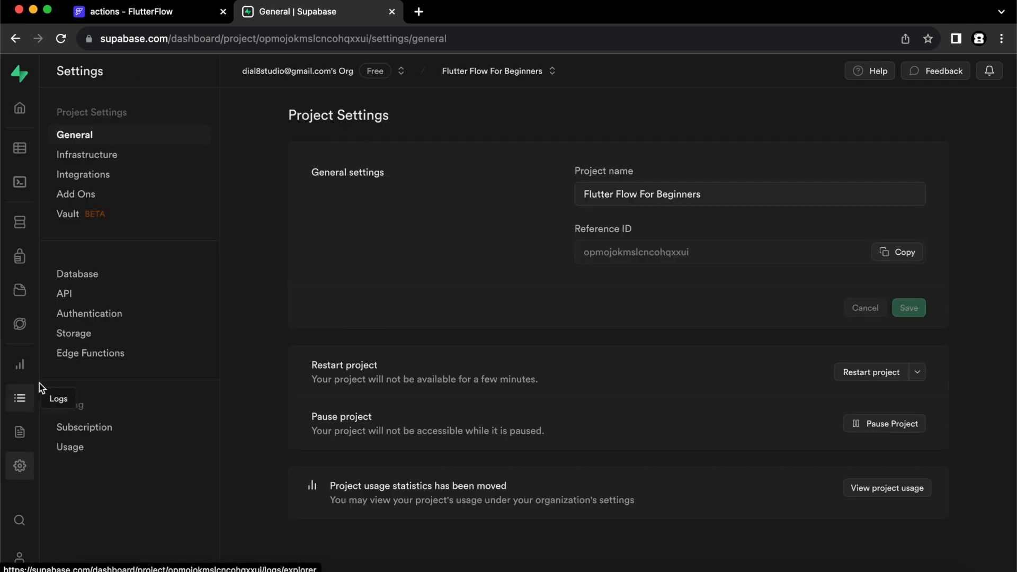
pyautogui.click(68, 296)
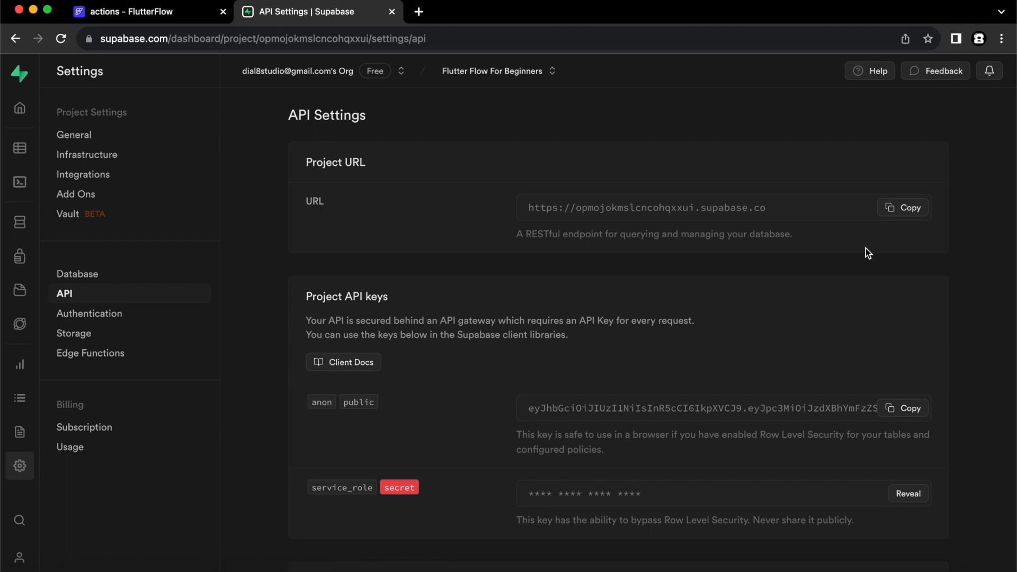
pyautogui.click(910, 211)
pyautogui.click(168, 14)
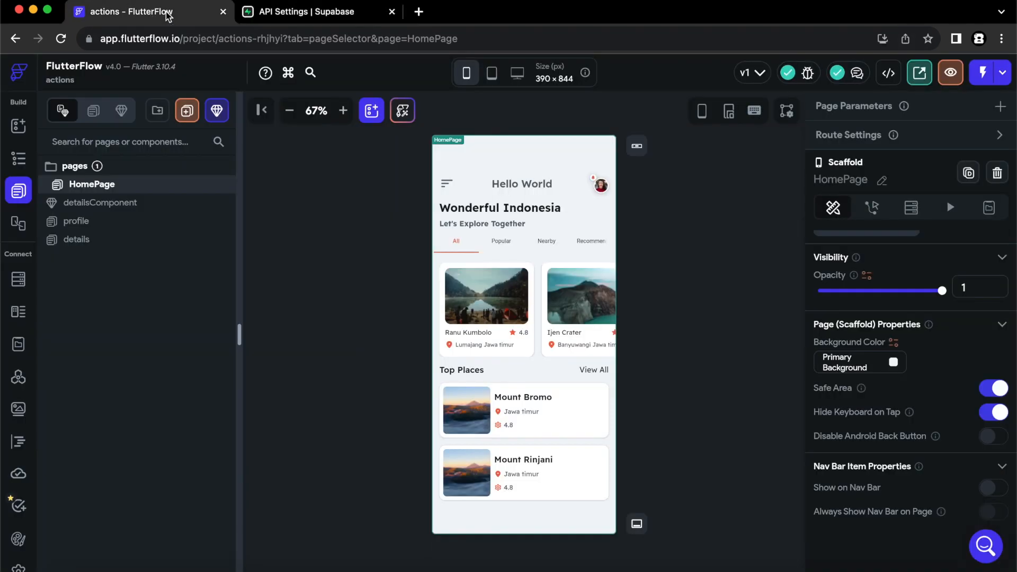
pyautogui.scroll(-1, 17, 525)
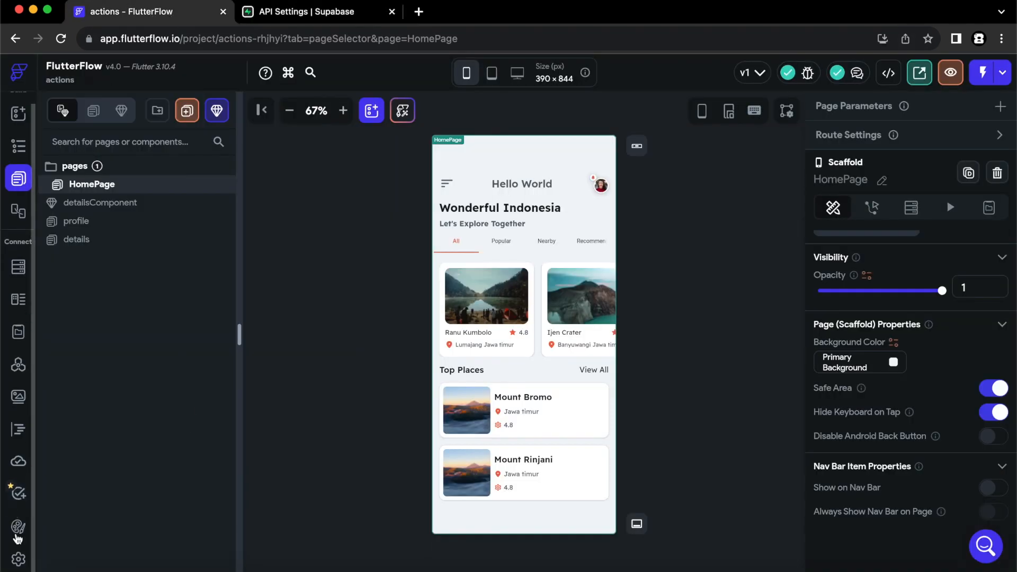
# Enable Supabase in FlutterFlow's settings and paste the project URL as the API URL.
pyautogui.click(18, 557)
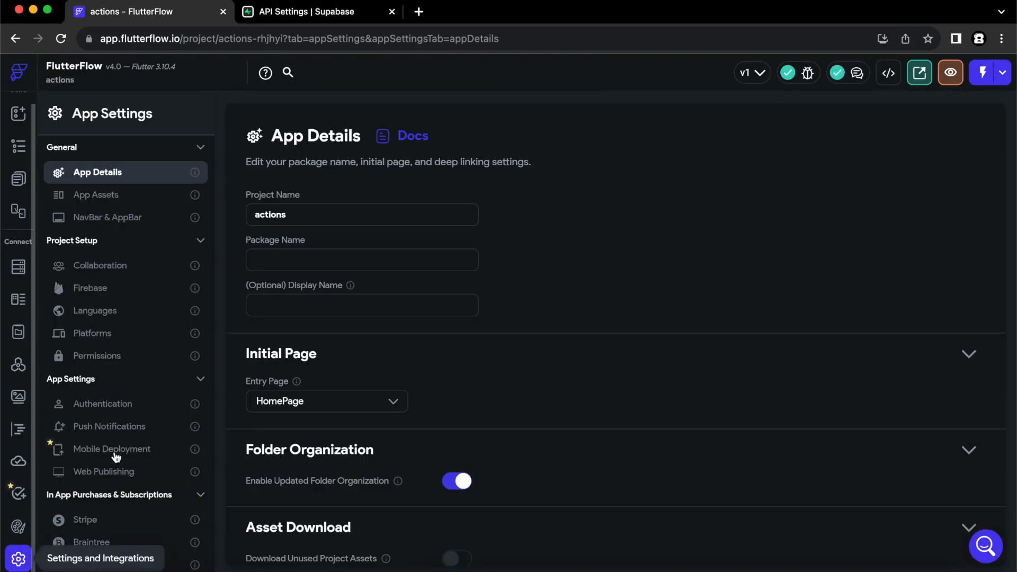
pyautogui.scroll(-5, 116, 455)
pyautogui.click(109, 405)
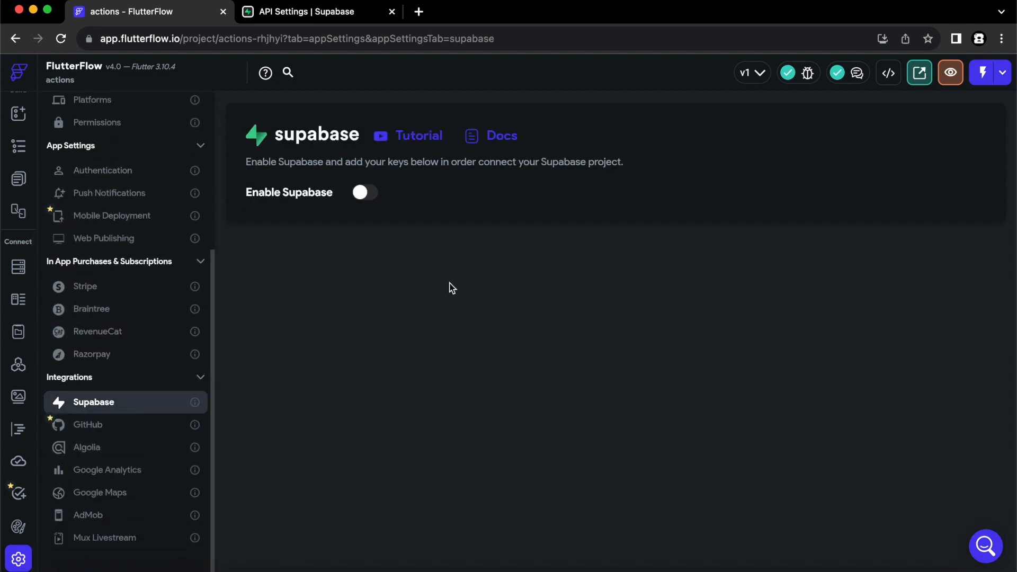
pyautogui.click(363, 194)
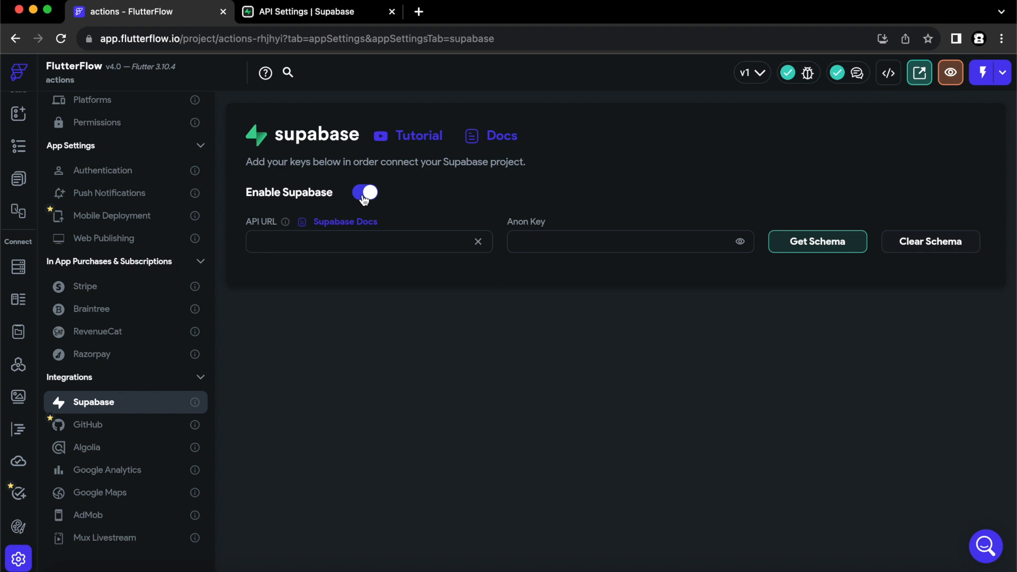
pyautogui.click(301, 245)
pyautogui.press('super+v')
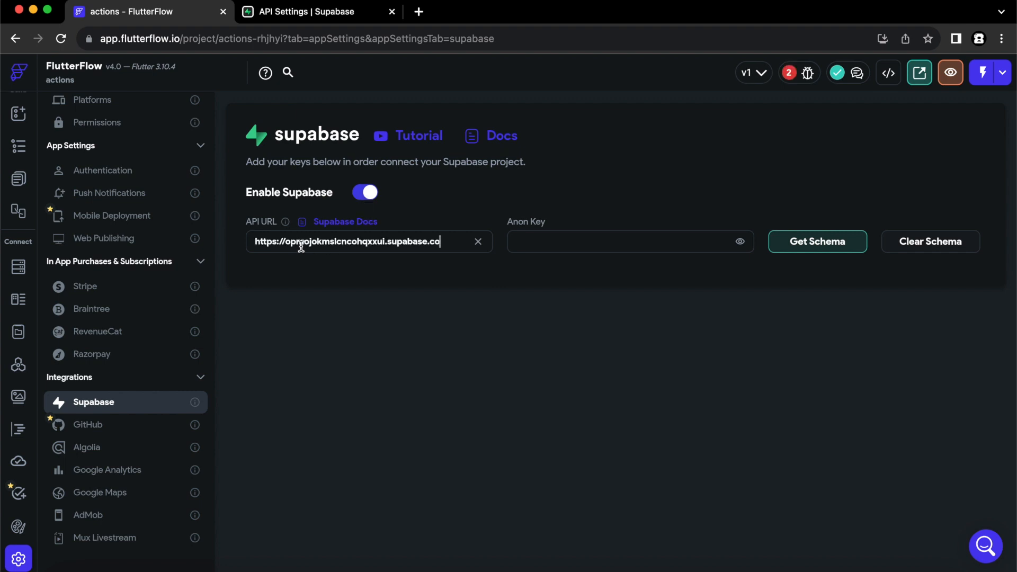
# Paste Supabase's anon public key as the Anon Key, get the schema, and open the HomePage canvas.
pyautogui.click(318, 15)
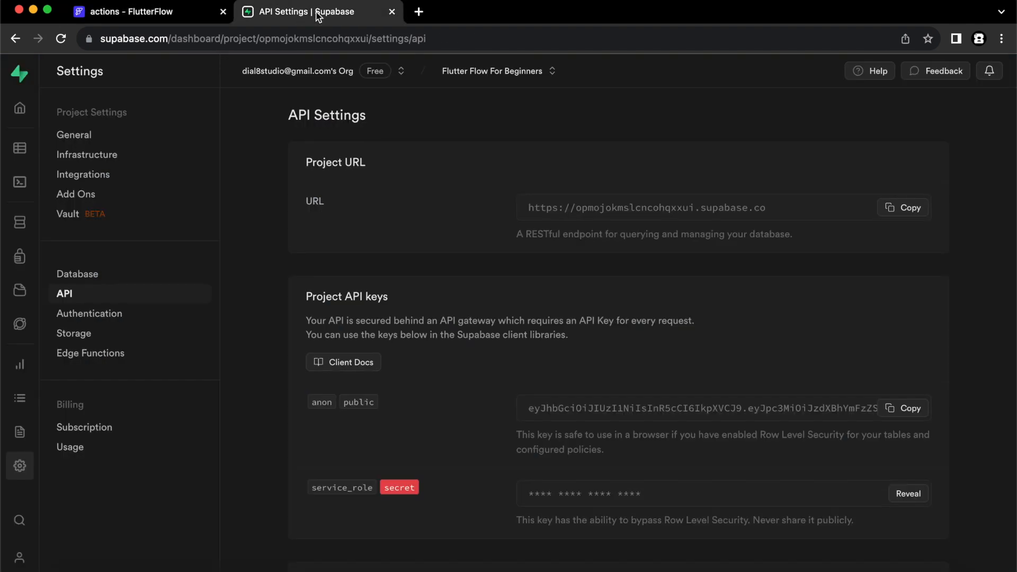
pyautogui.click(902, 409)
pyautogui.click(182, 16)
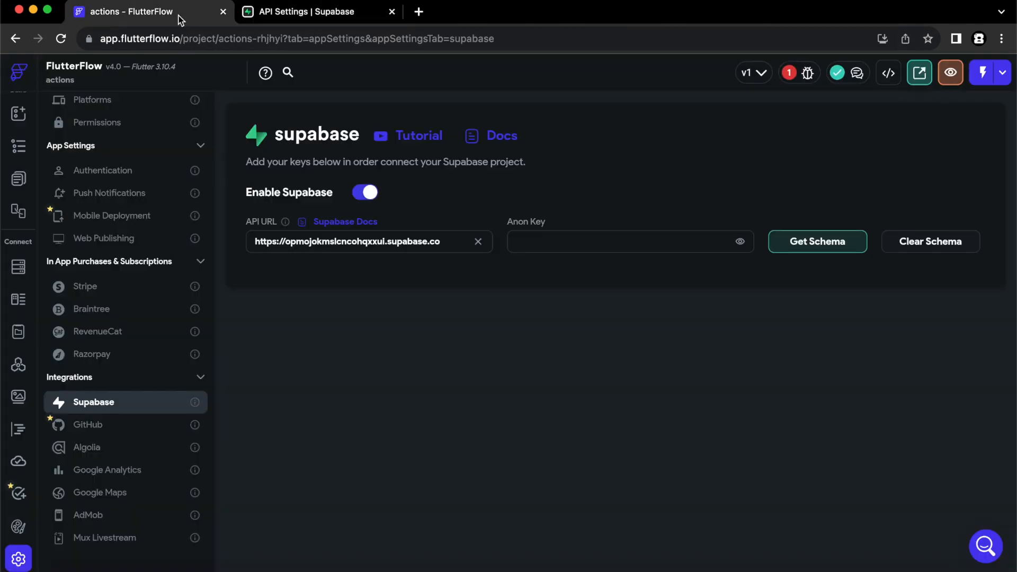
pyautogui.click(578, 241)
pyautogui.press('super+v')
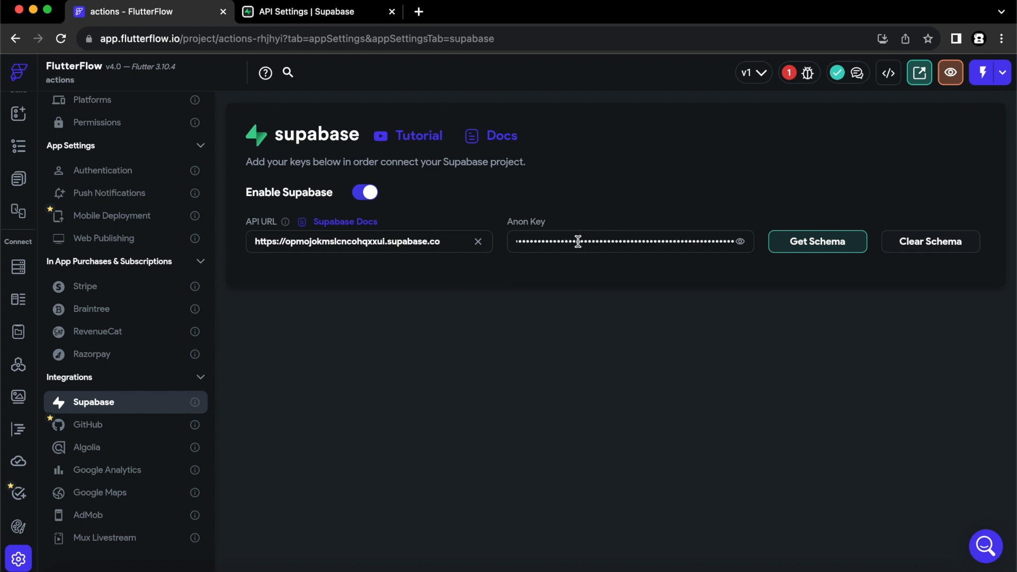
pyautogui.click(817, 242)
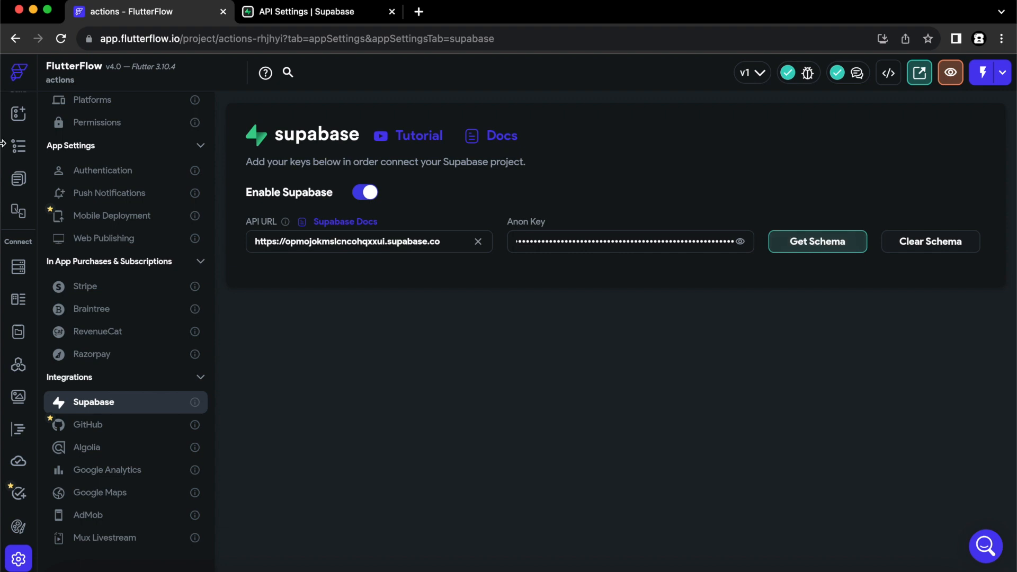
pyautogui.click(19, 182)
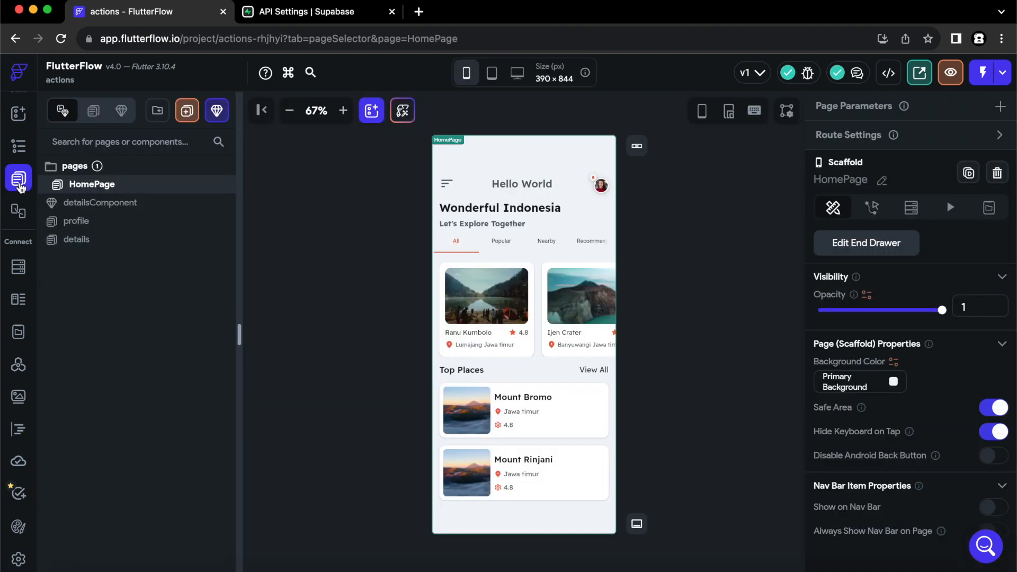
pyautogui.click(685, 327)
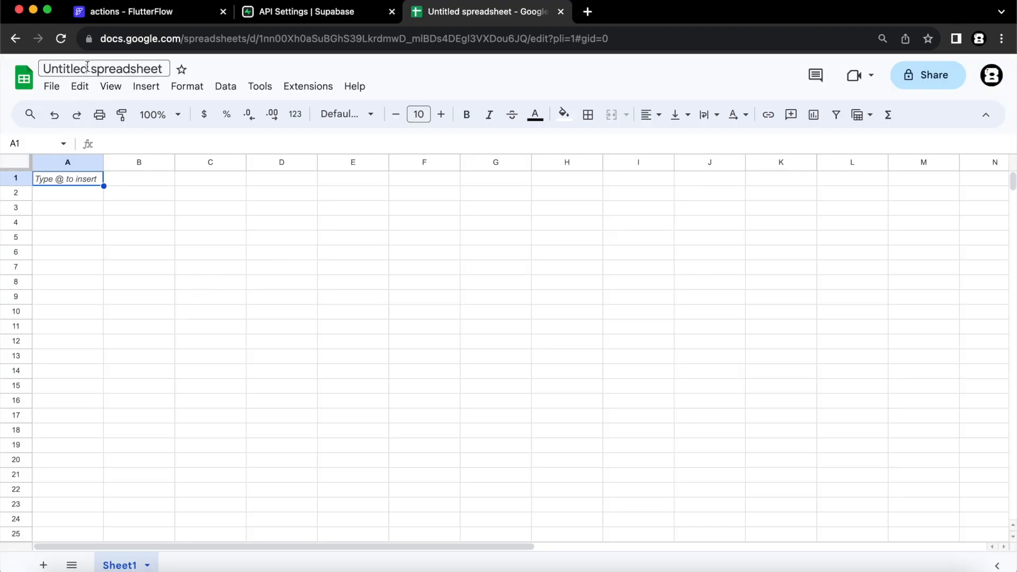
# Rename the untitled spreadsheet to 'Travel App'.
pyautogui.click(91, 69)
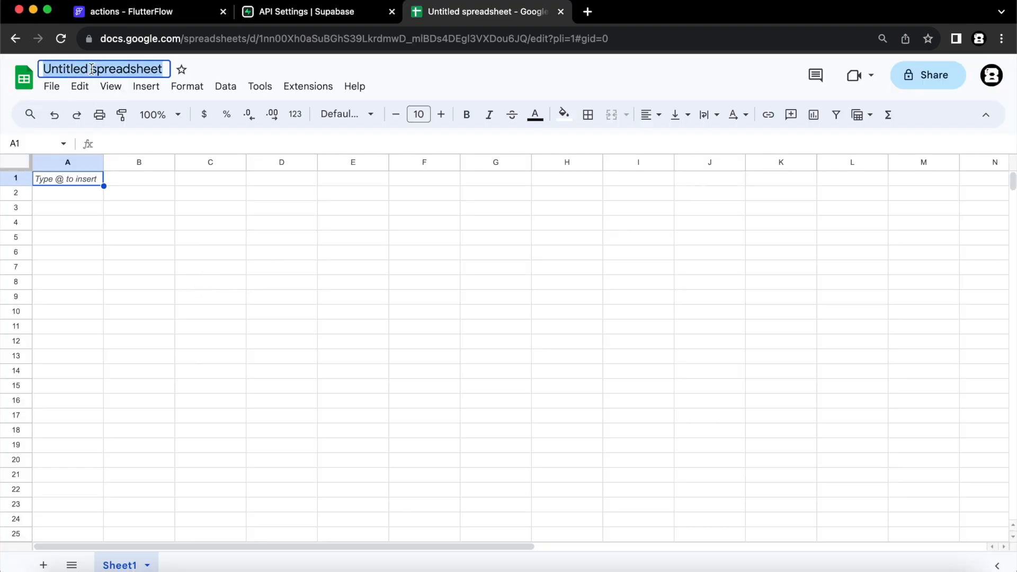
pyautogui.write('Travel App')
pyautogui.press('Return')
# Enter headers name, imageURL, location, rating, isTopPlace and the place rows, starting with Ijen Crater.
pyautogui.write('name')
pyautogui.press('Tab')
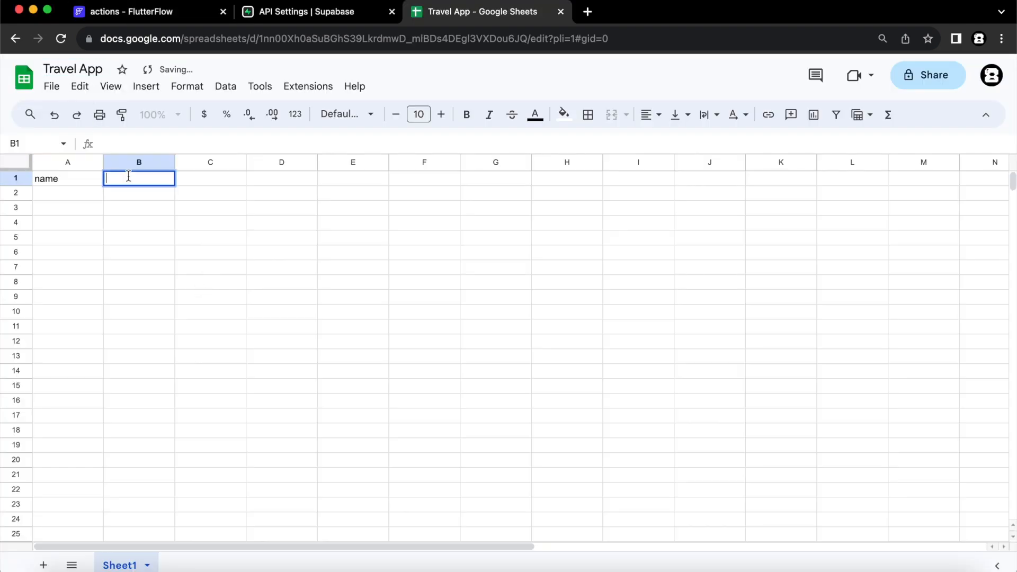
pyautogui.write('imageURL')
pyautogui.press('Tab')
pyautogui.write('location\trating')
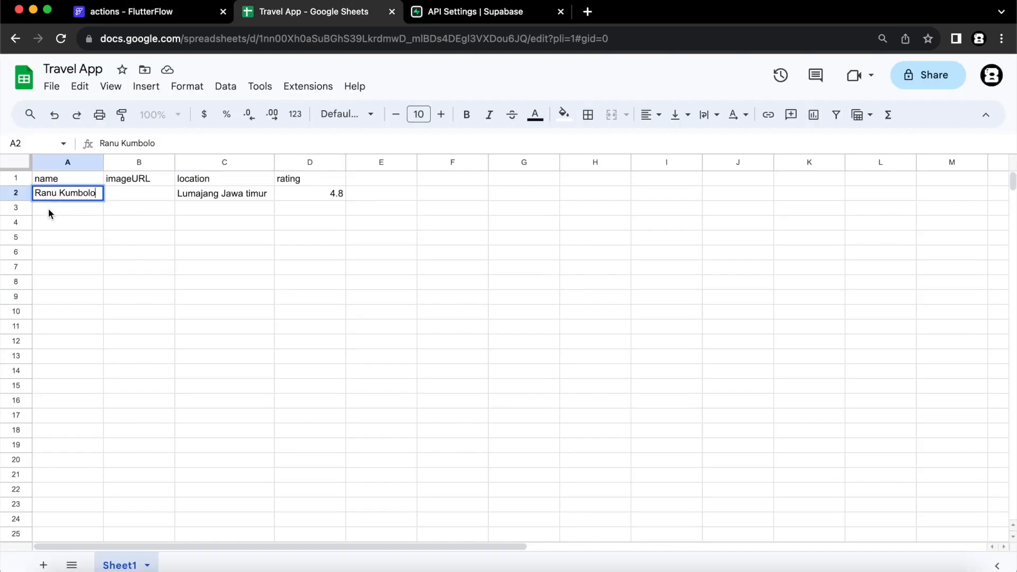
pyautogui.click(50, 208)
pyautogui.write('Ijen Crater')
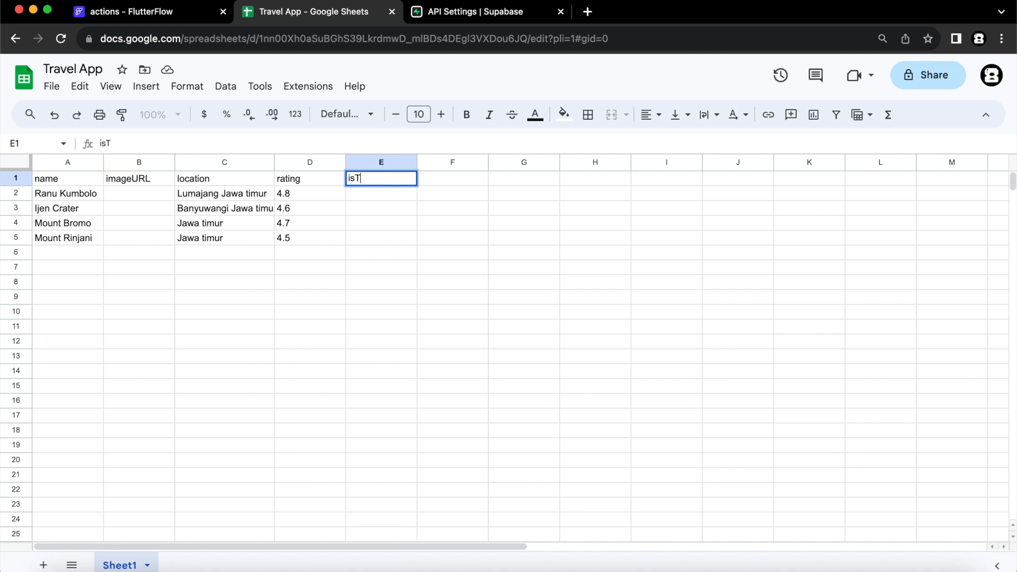
pyautogui.write('ue')
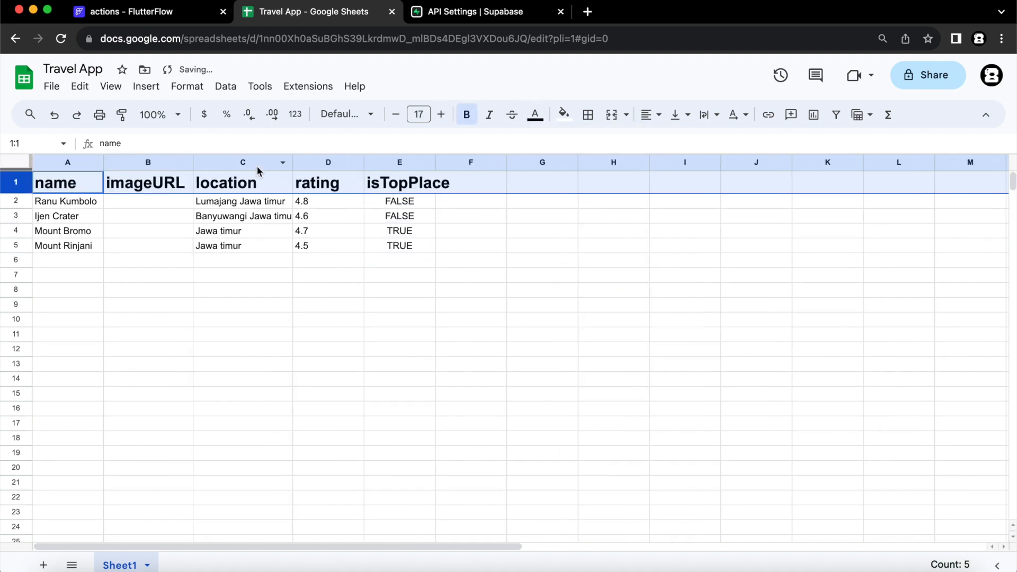
# Widen columns D and E so the headers, including isTopPlace, fit.
pyautogui.moveTo(360, 160); pyautogui.dragTo(380, 159)
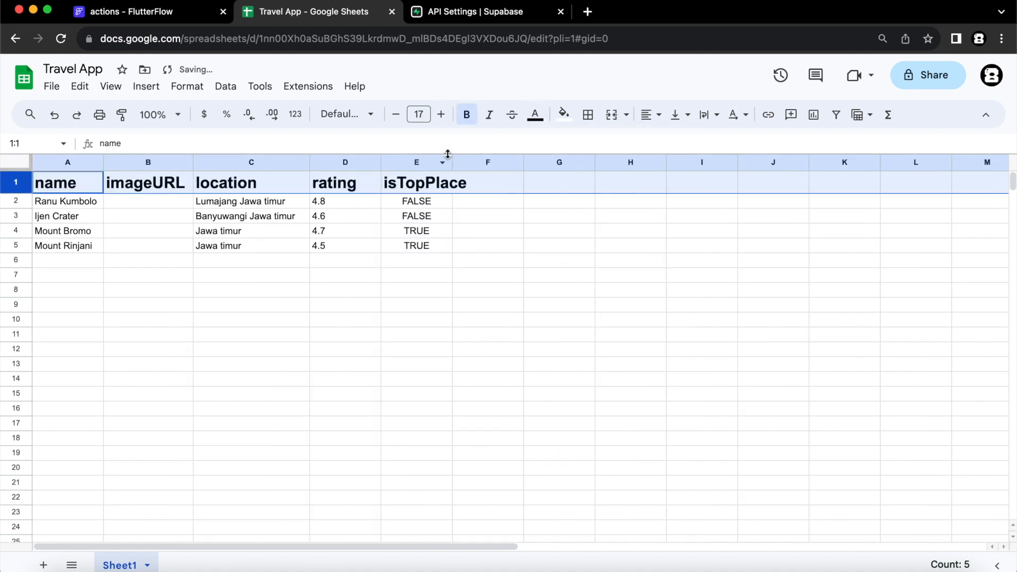
pyautogui.moveTo(452, 161); pyautogui.dragTo(486, 162)
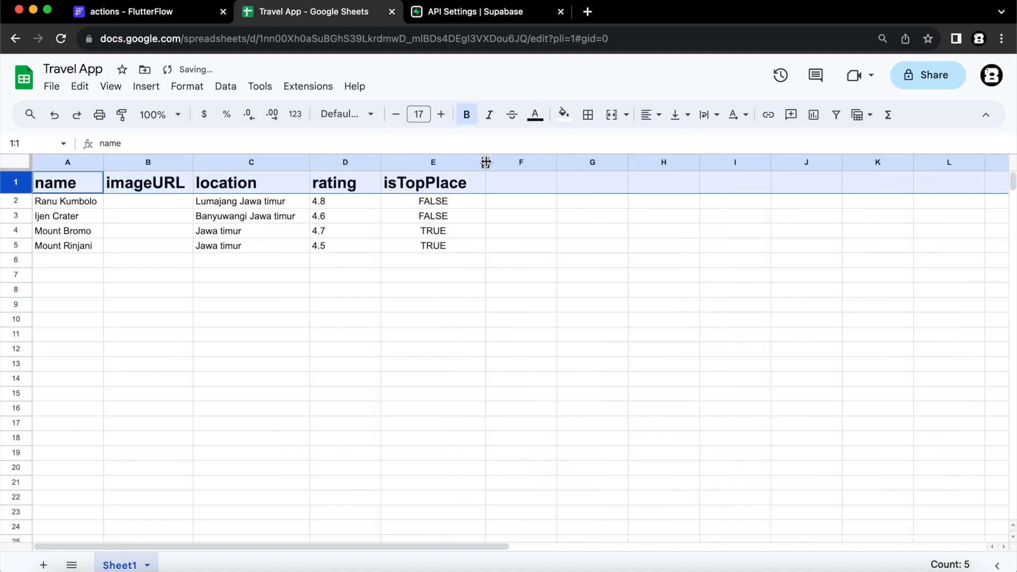
pyautogui.click(476, 367)
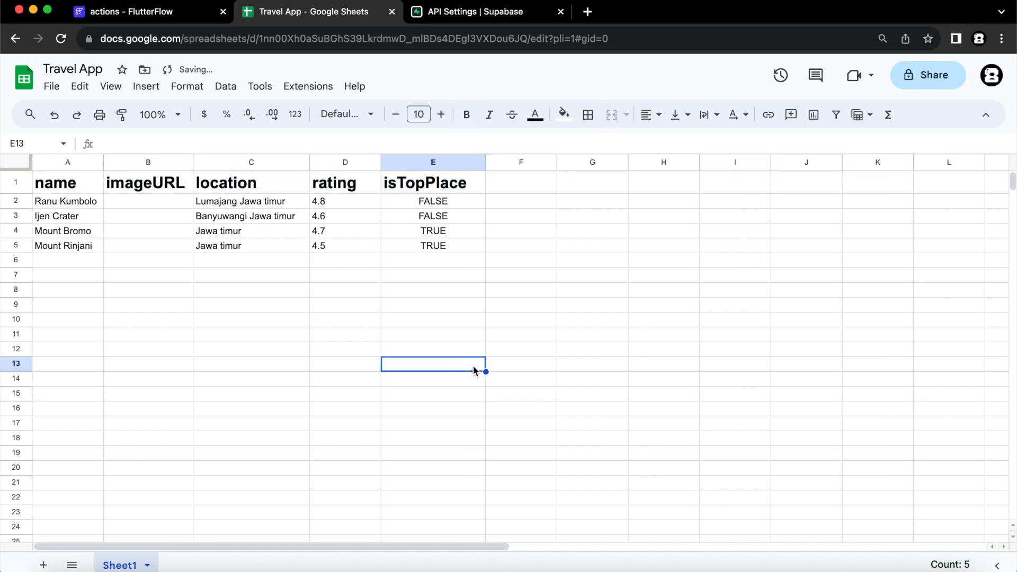
pyautogui.click(54, 88)
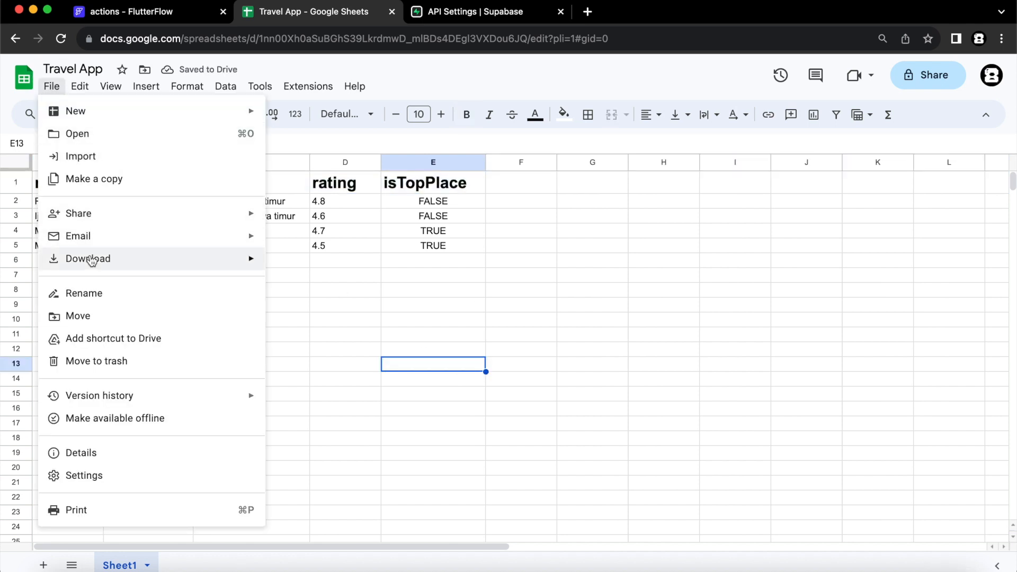
pyautogui.moveTo(92, 260)
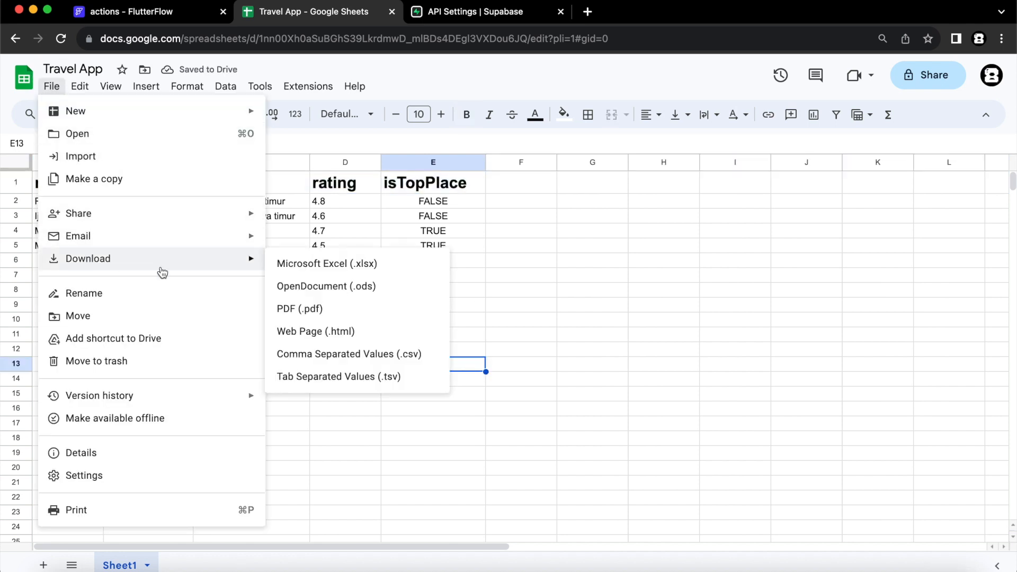
# Download the sheet as 'Travel App - Sheet1.csv' and return to the Supabase tab.
pyautogui.click(379, 361)
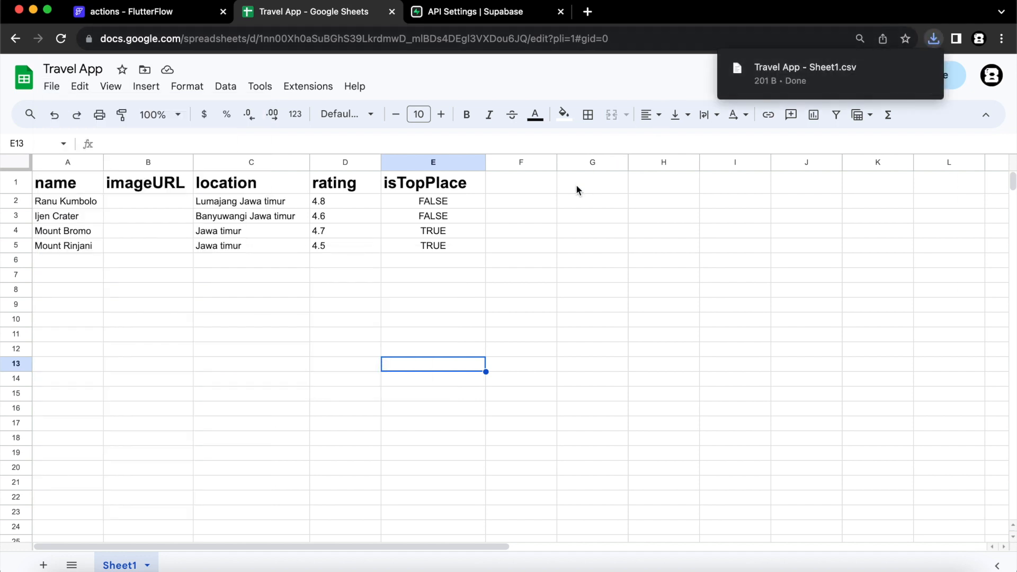
pyautogui.click(608, 236)
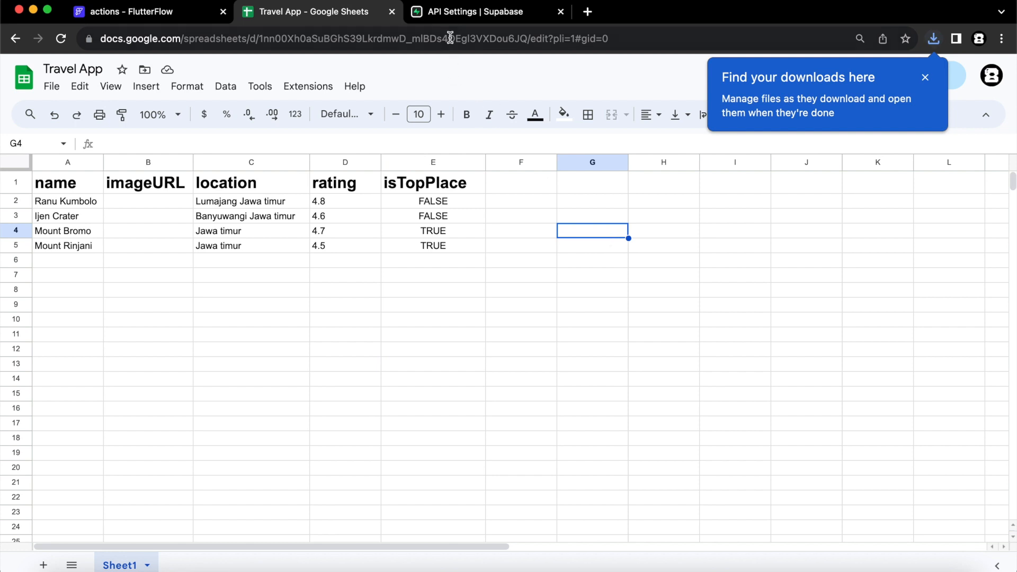
pyautogui.click(453, 13)
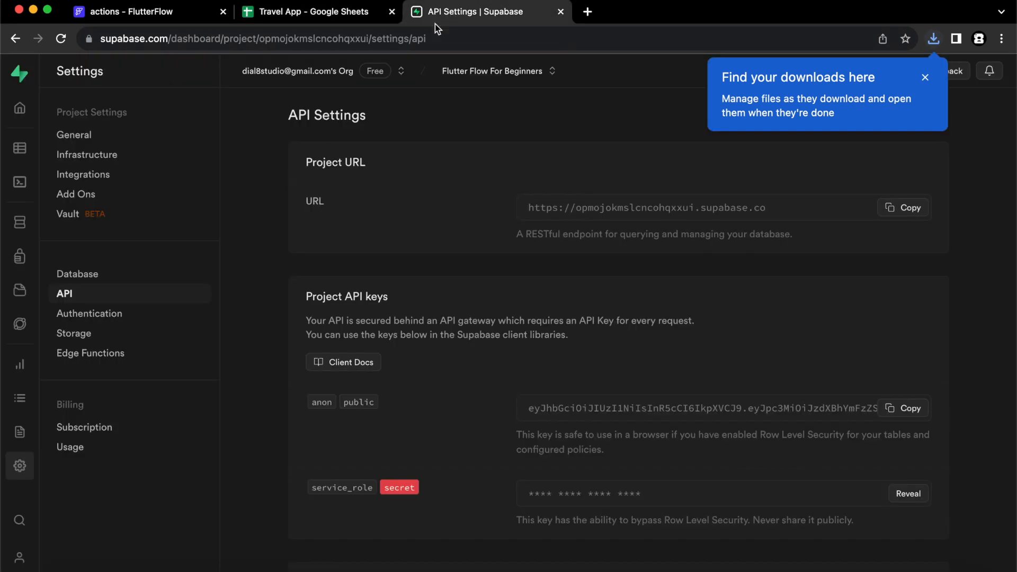
# Start a new table in the Table Editor with Row Level Security disabled.
pyautogui.click(924, 79)
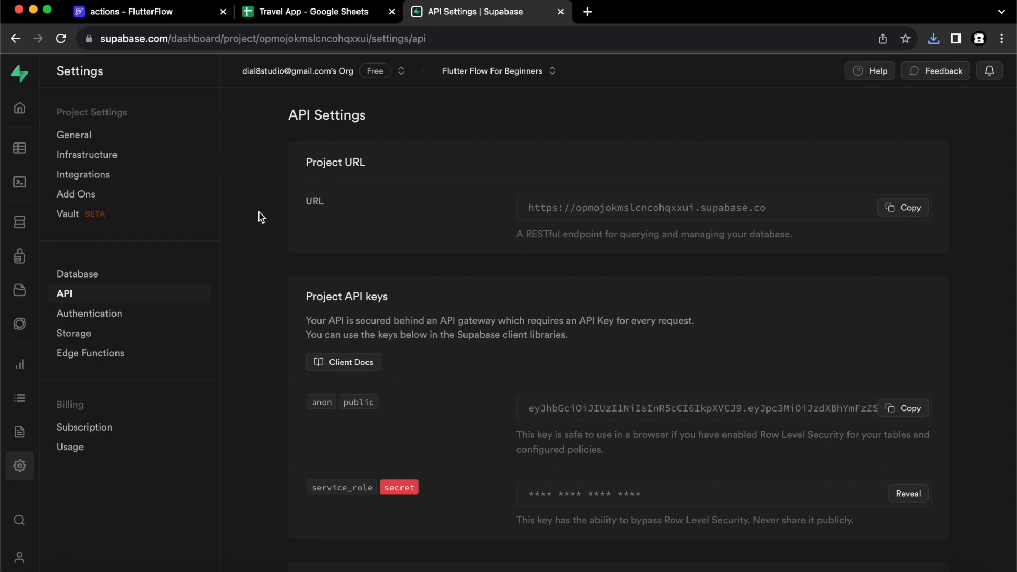
pyautogui.click(20, 149)
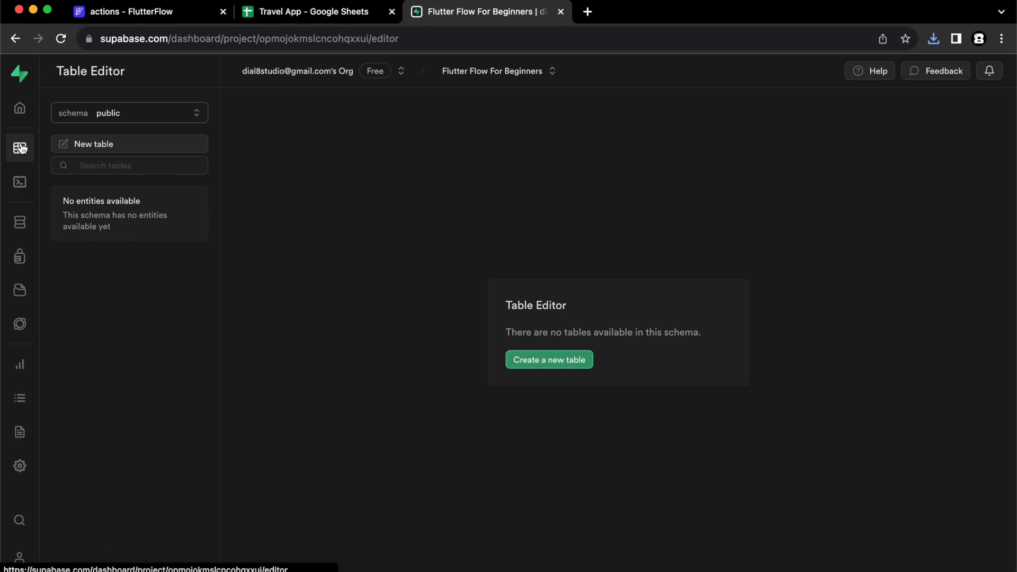
pyautogui.click(141, 150)
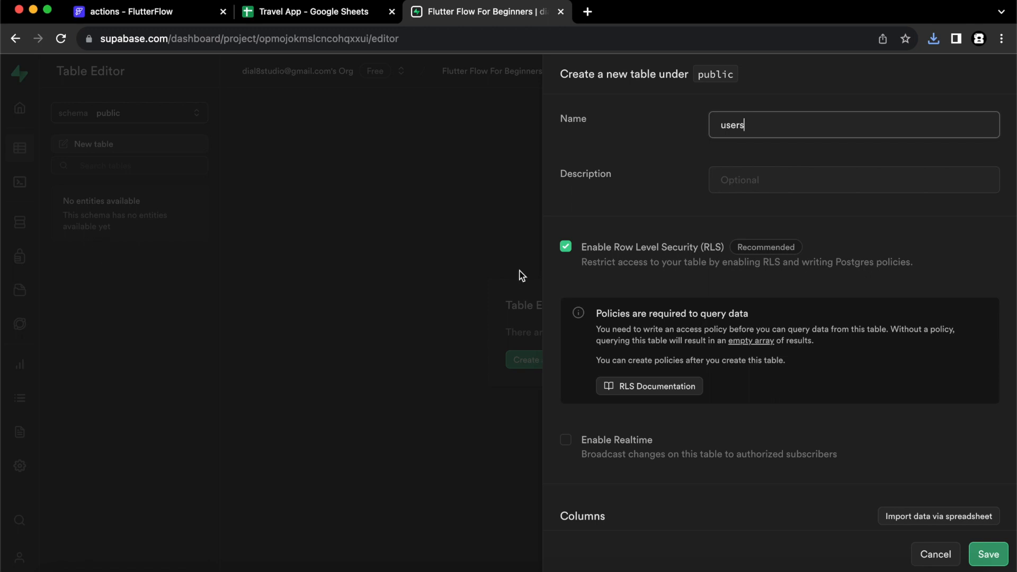
pyautogui.click(565, 247)
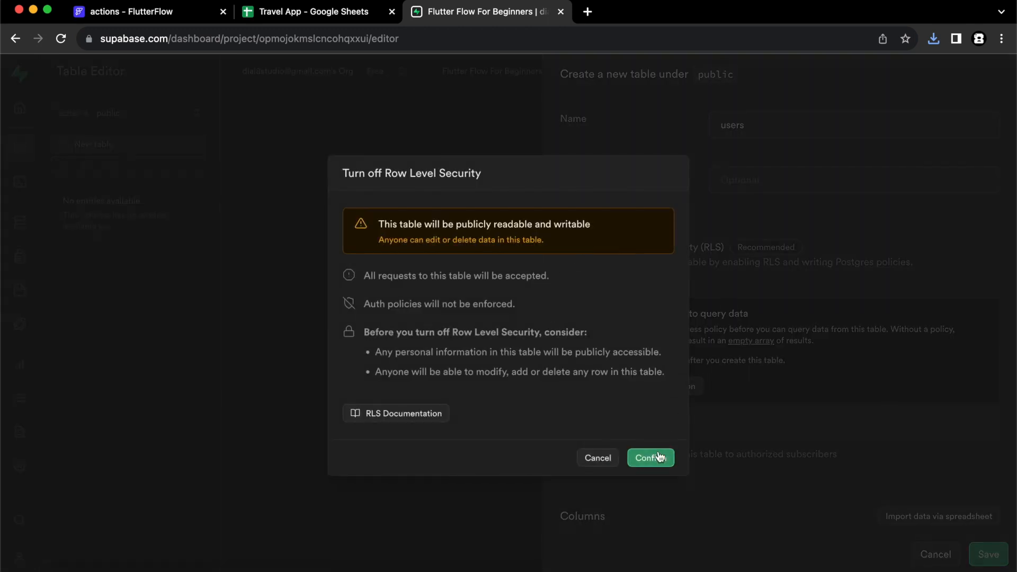
pyautogui.click(655, 462)
# Make the id column a uuid with a gen_random_uuid() default.
pyautogui.scroll(-3, 830, 363)
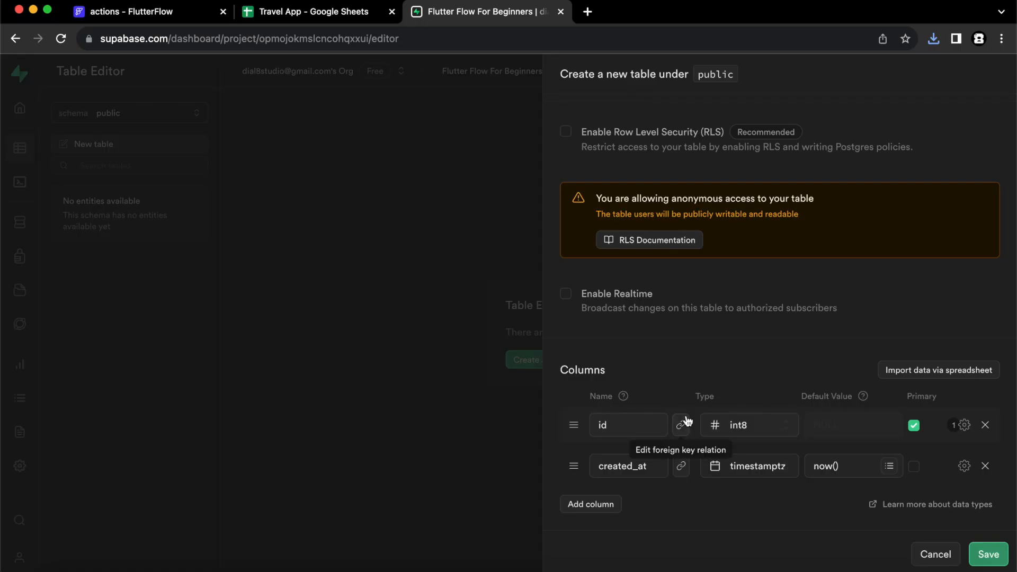
pyautogui.click(752, 425)
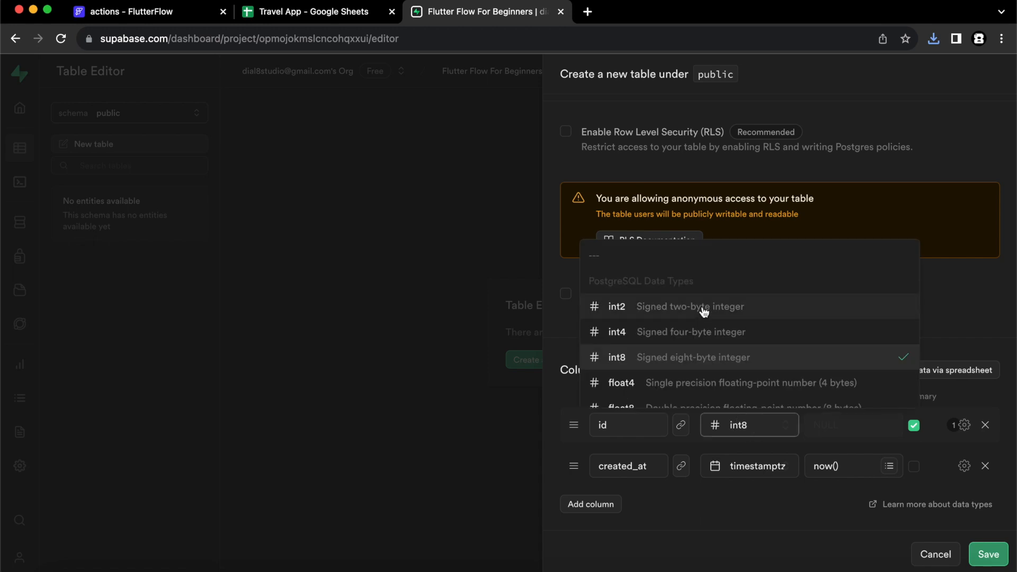
pyautogui.scroll(-4, 705, 311)
pyautogui.click(691, 352)
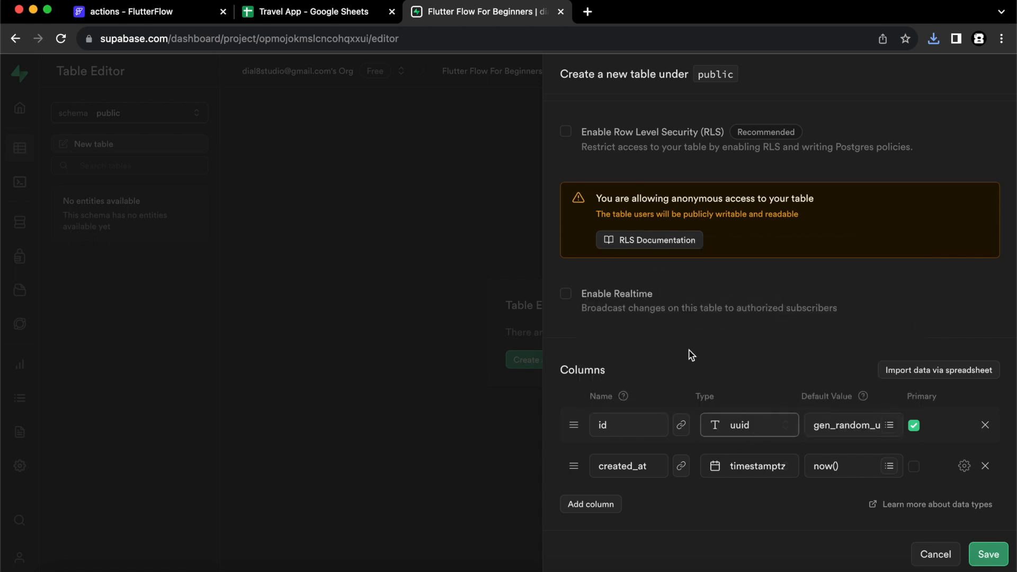
pyautogui.click(682, 430)
# Point the id foreign key at the users table in the auth schema.
pyautogui.click(832, 200)
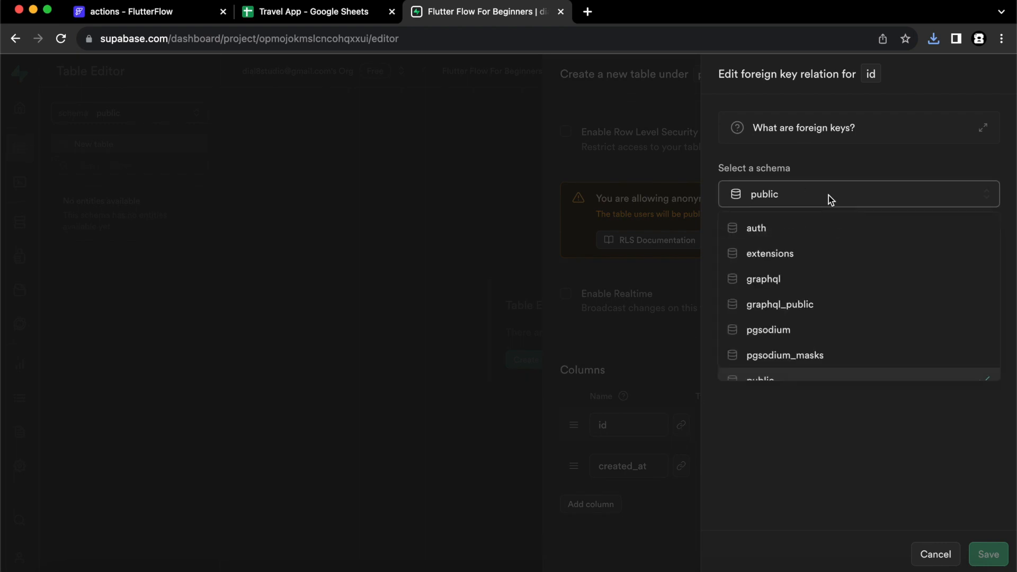
pyautogui.click(818, 222)
pyautogui.click(808, 255)
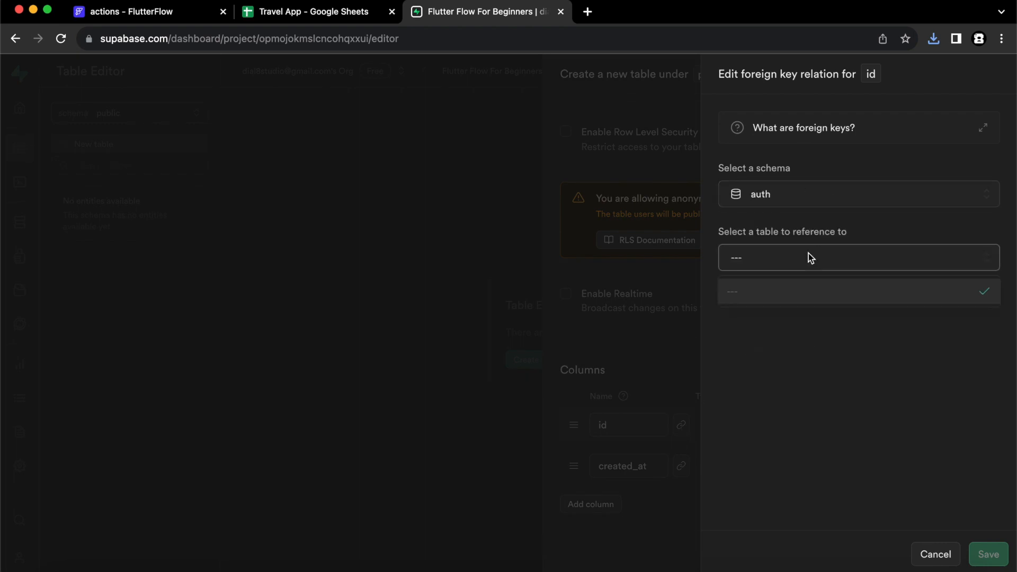
pyautogui.scroll(-2, 812, 379)
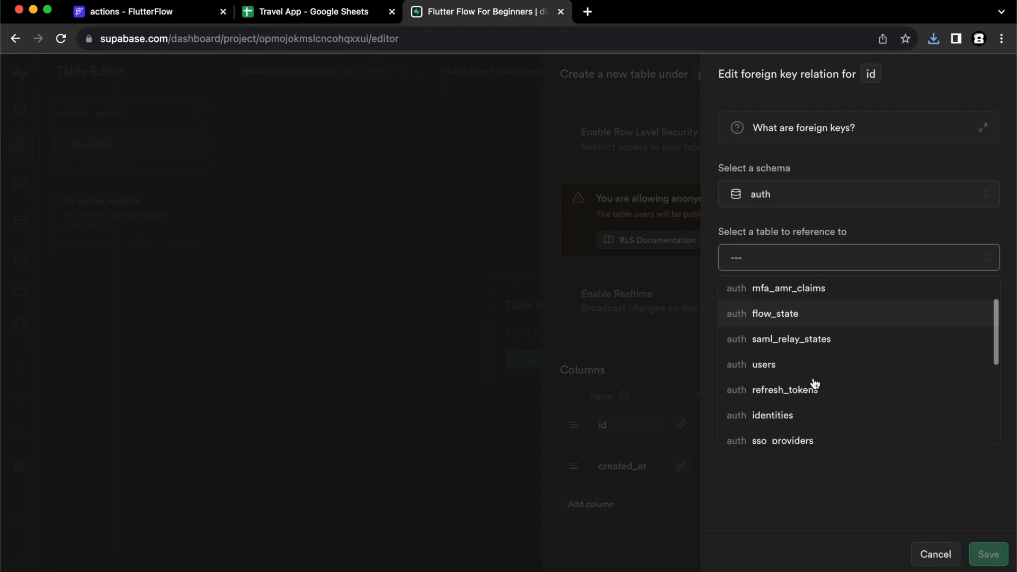
pyautogui.click(787, 365)
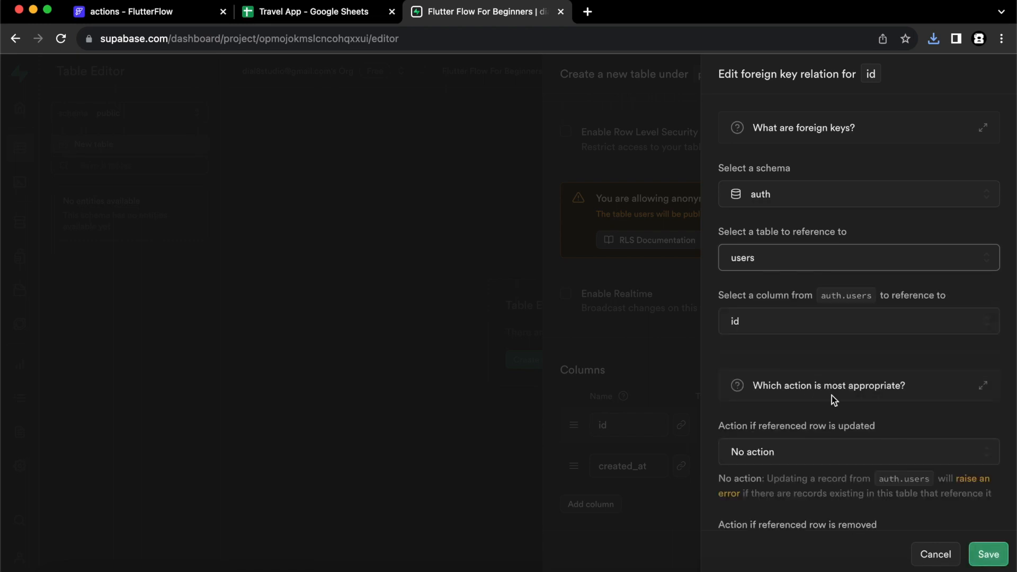
pyautogui.scroll(-3, 832, 396)
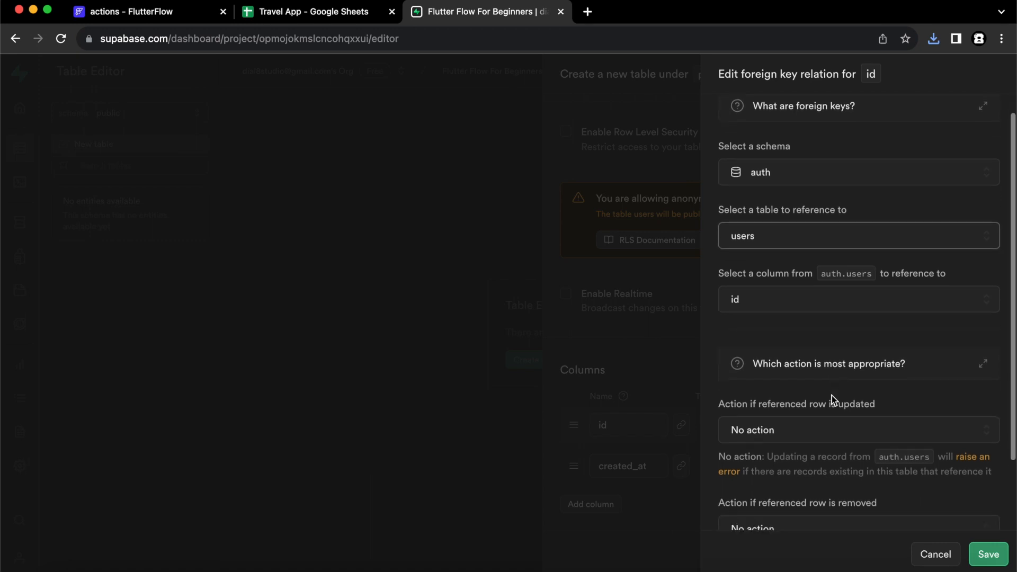
pyautogui.scroll(-1, 832, 395)
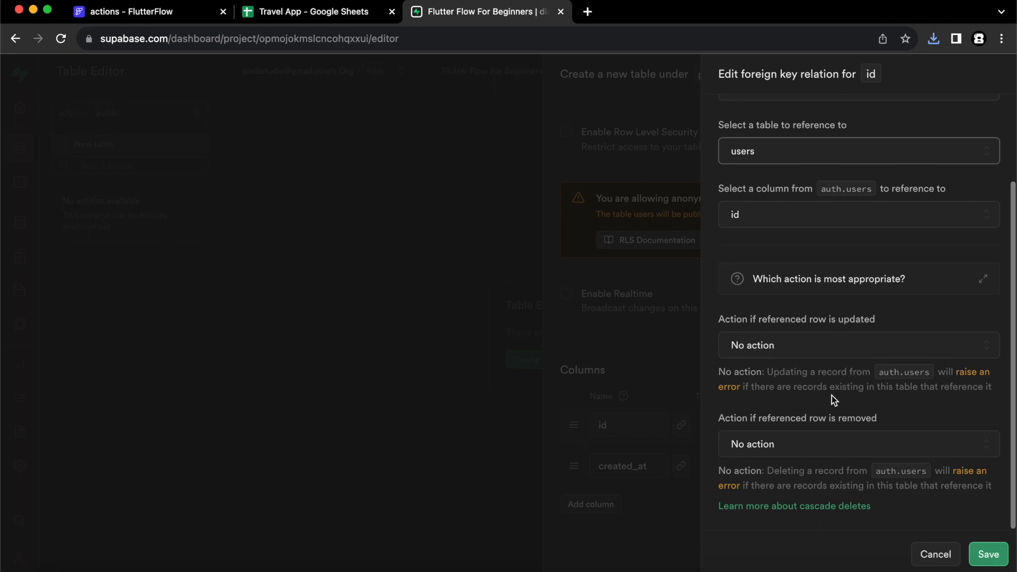
# Set both on-update and on-delete actions to Cascade and save the relation.
pyautogui.click(816, 351)
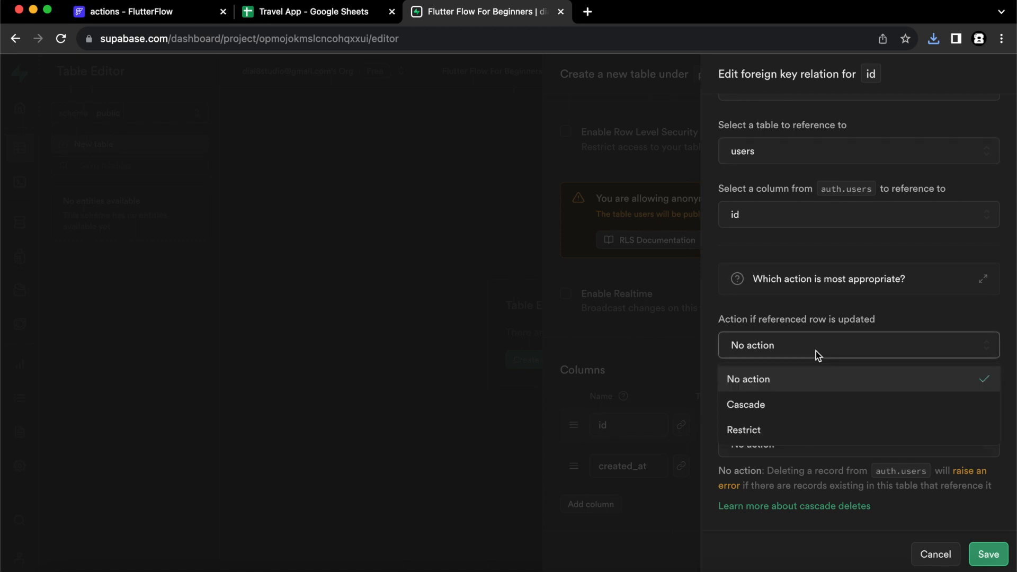
pyautogui.click(778, 404)
pyautogui.click(815, 444)
pyautogui.click(858, 345)
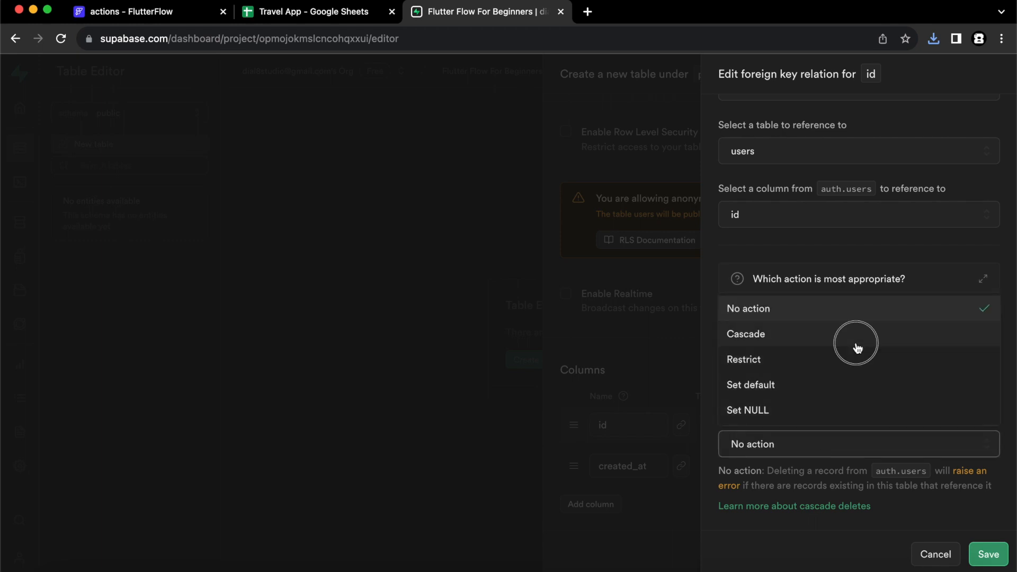
pyautogui.click(980, 552)
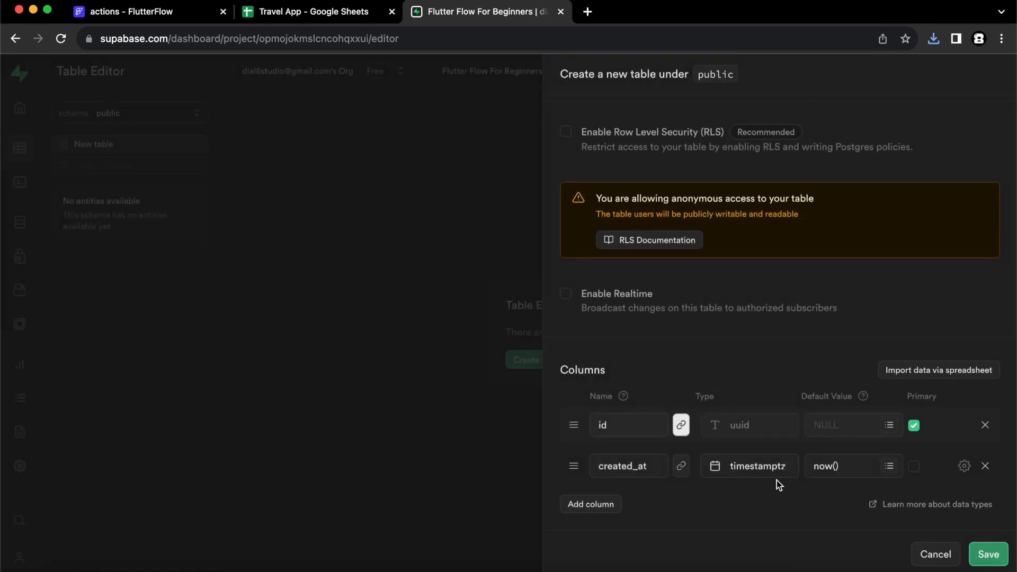
# Add an email column of type text and save the users table.
pyautogui.click(605, 507)
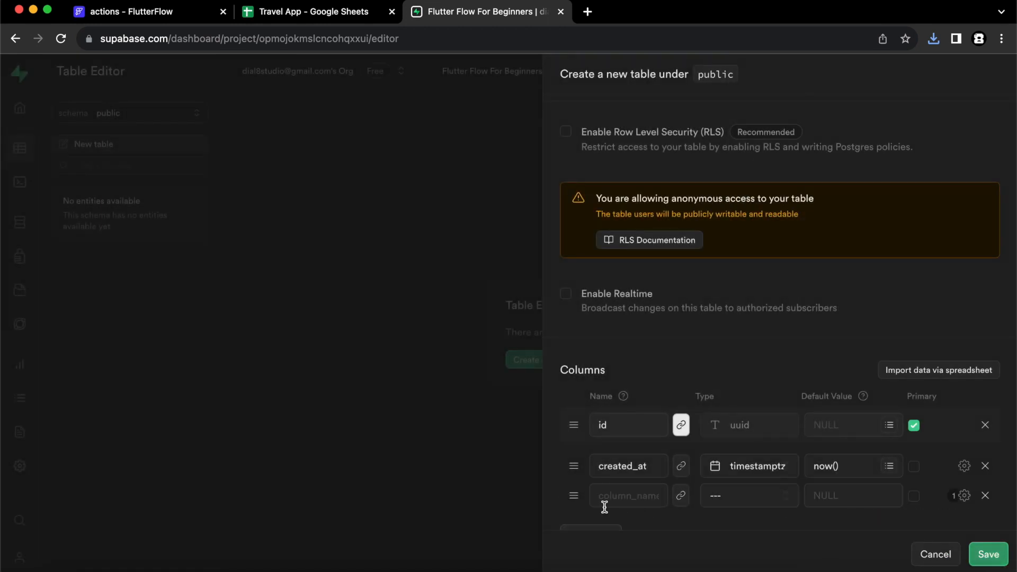
pyautogui.scroll(-1, 724, 418)
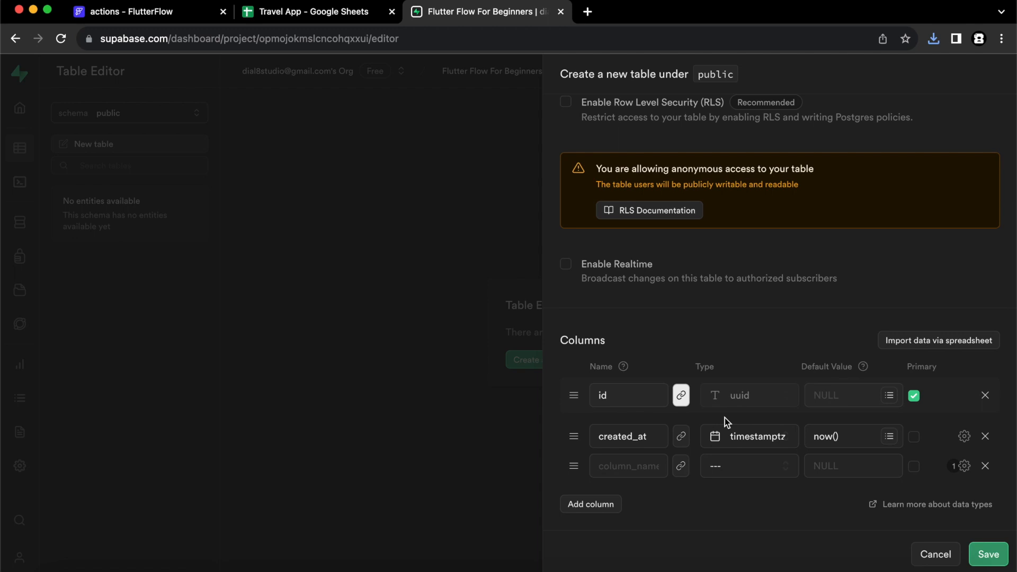
pyautogui.click(635, 466)
pyautogui.write('ema')
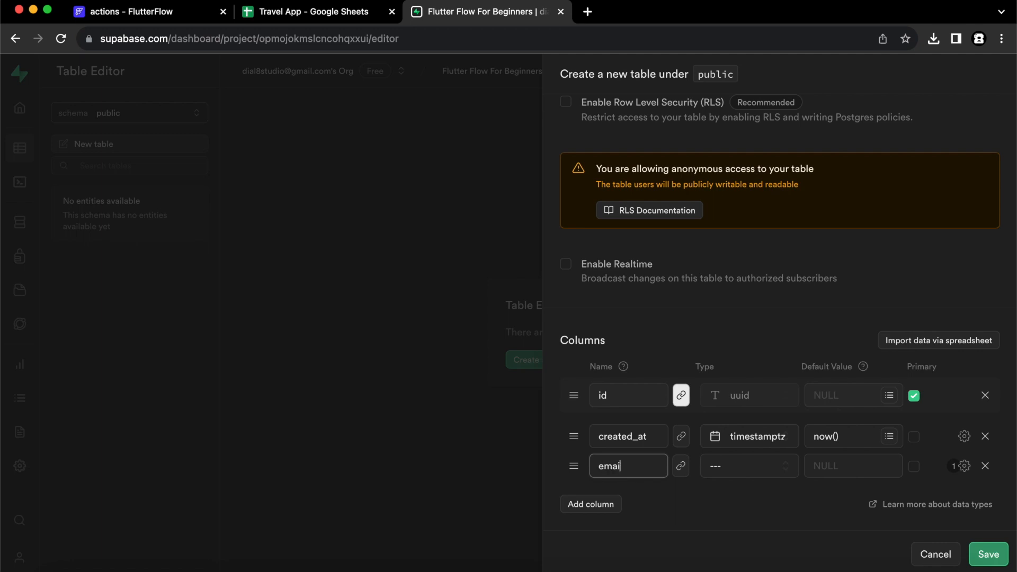
pyautogui.write('il')
pyautogui.click(740, 467)
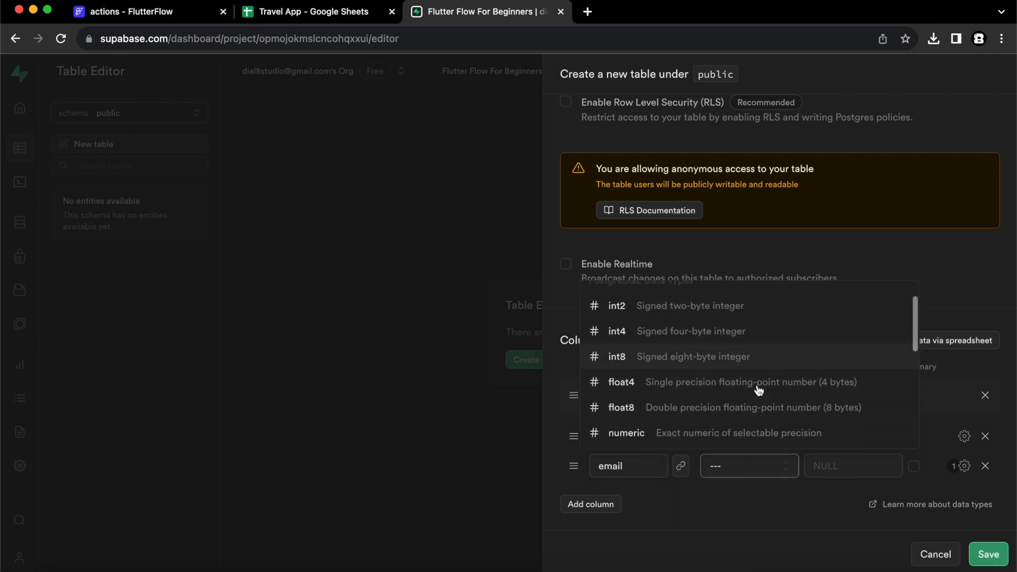
pyautogui.scroll(-5, 759, 391)
pyautogui.click(694, 365)
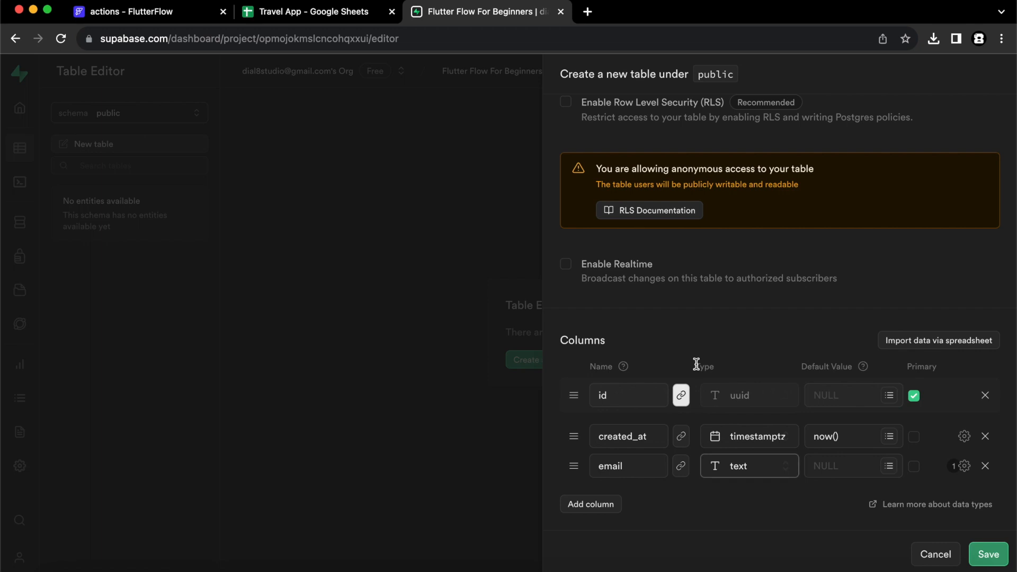
pyautogui.click(988, 553)
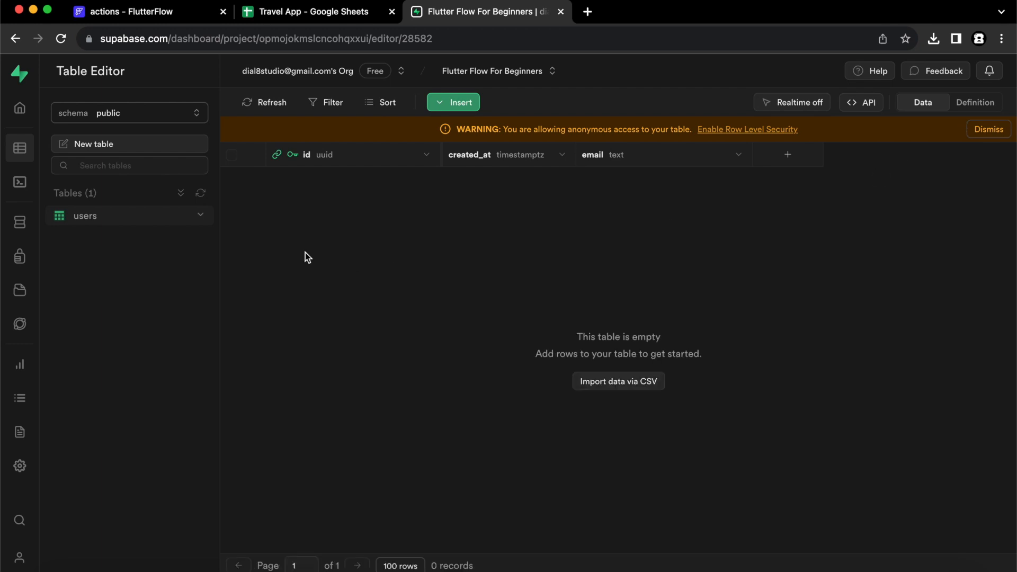
# Start a new Supabase table named places with row level security disabled.
pyautogui.click(153, 148)
pyautogui.write('places')
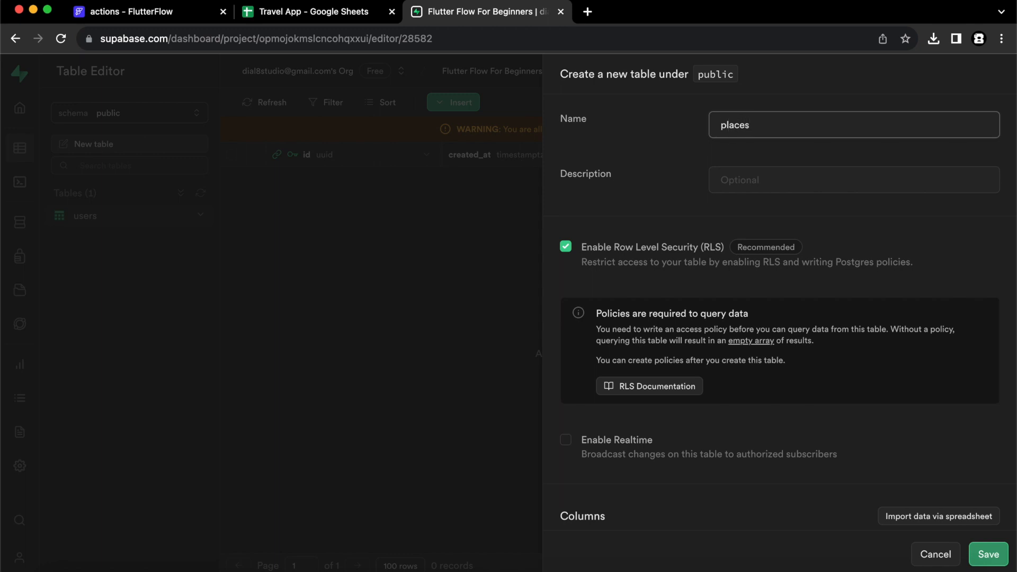
pyautogui.click(566, 248)
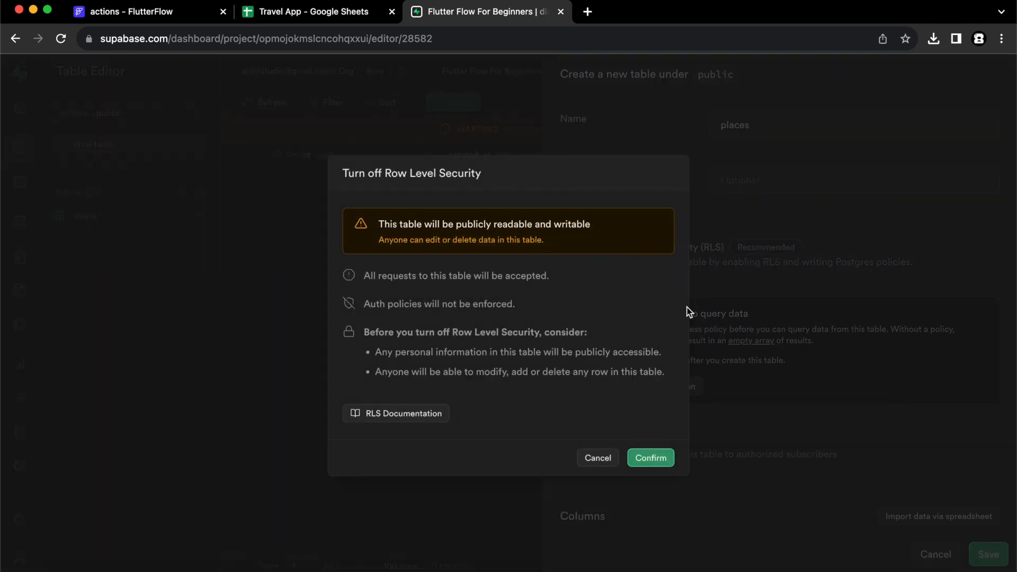
pyautogui.click(651, 456)
# Add name and imageURL columns to places, both of type text.
pyautogui.scroll(-3, 821, 344)
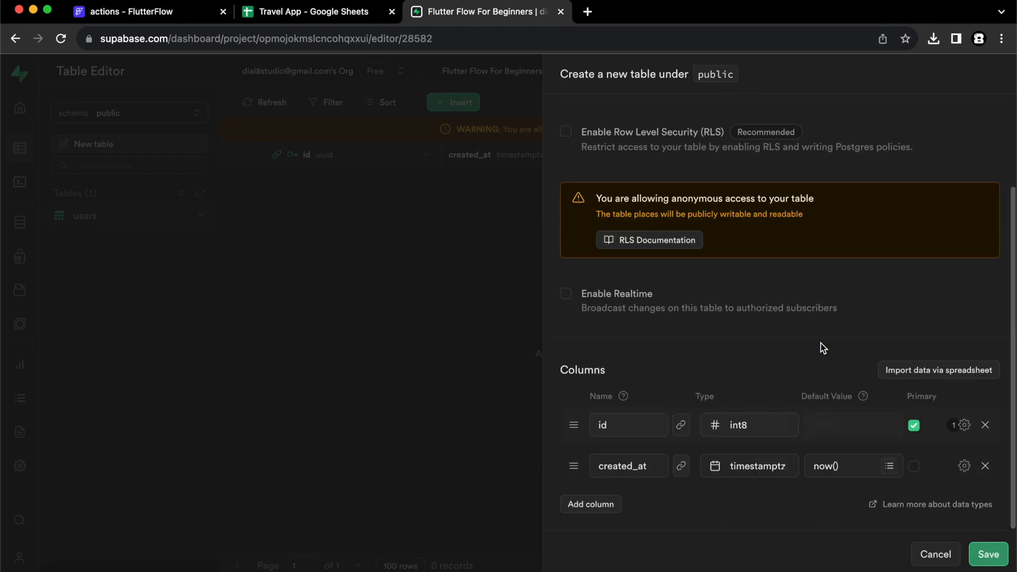
pyautogui.click(596, 508)
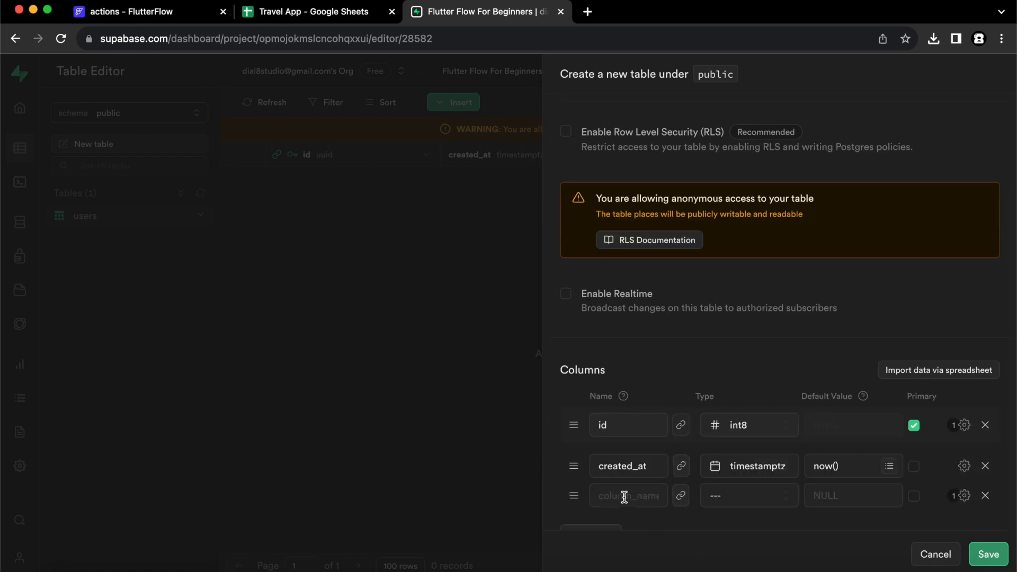
pyautogui.scroll(-1, 636, 486)
pyautogui.click(625, 460)
pyautogui.write('name')
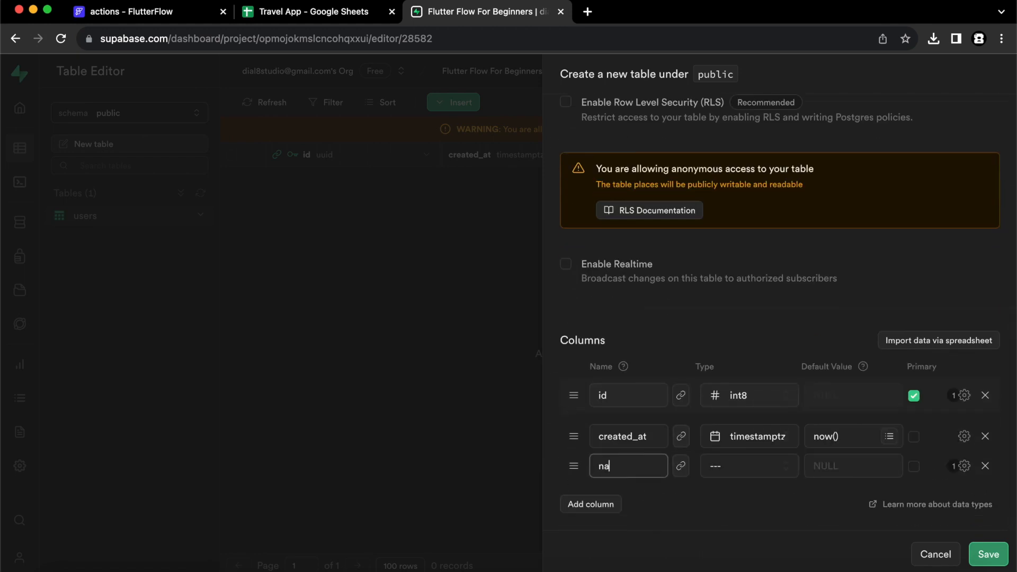
pyautogui.click(752, 470)
pyautogui.scroll(-2, 812, 370)
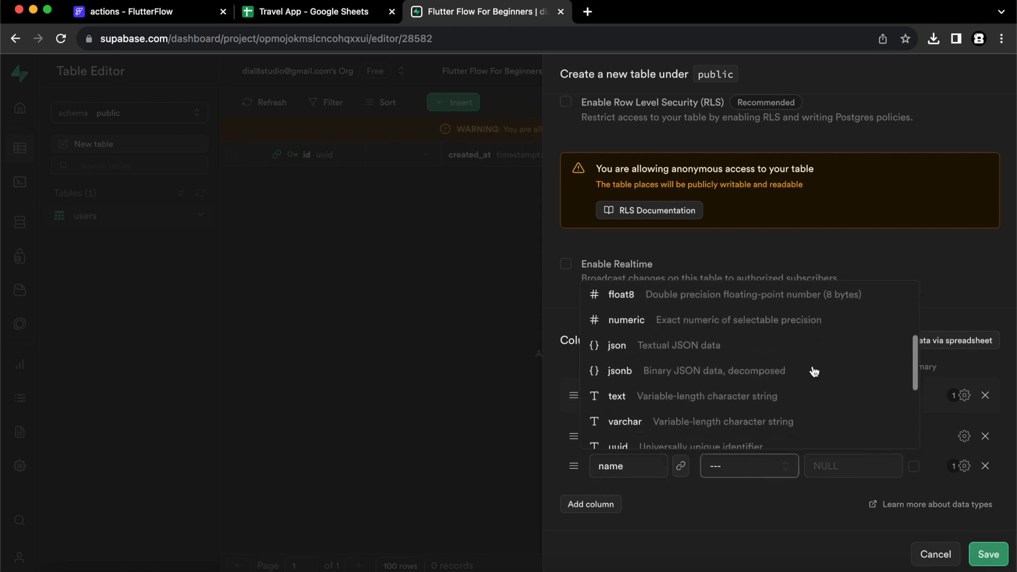
pyautogui.click(713, 402)
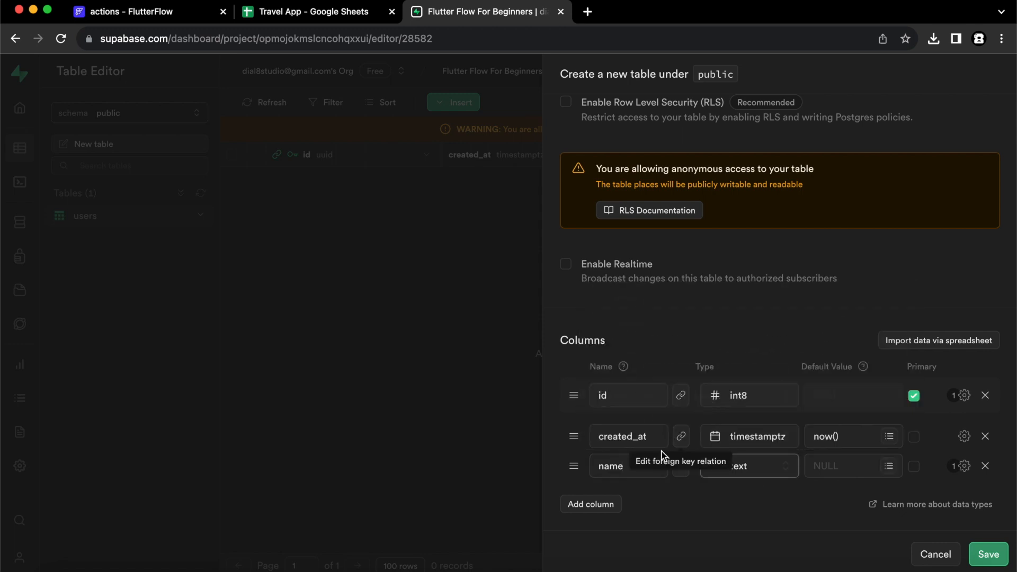
pyautogui.click(600, 507)
pyautogui.click(613, 498)
pyautogui.write('im')
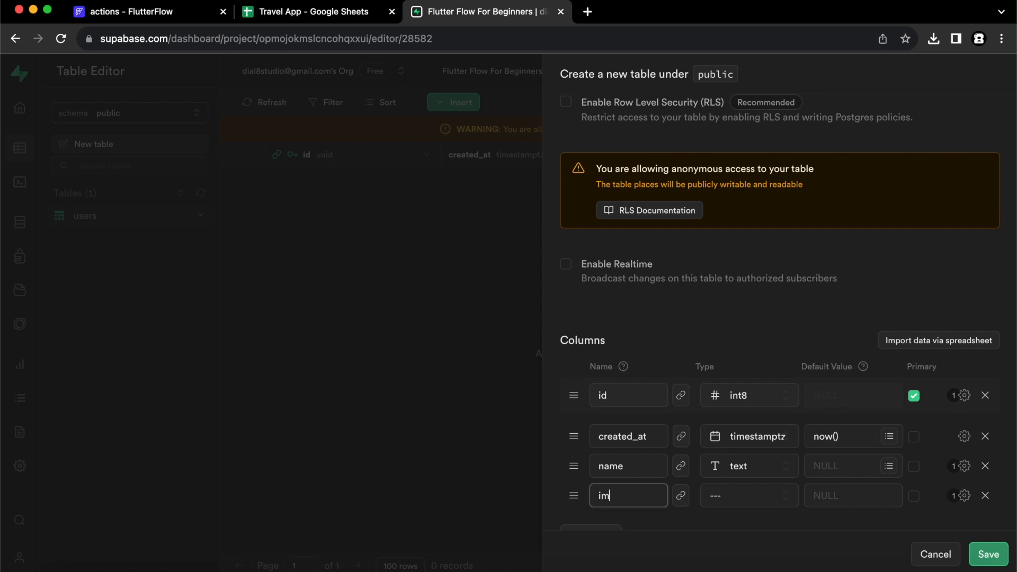
pyautogui.write('ageURL')
pyautogui.click(728, 499)
pyautogui.scroll(-5, 717, 399)
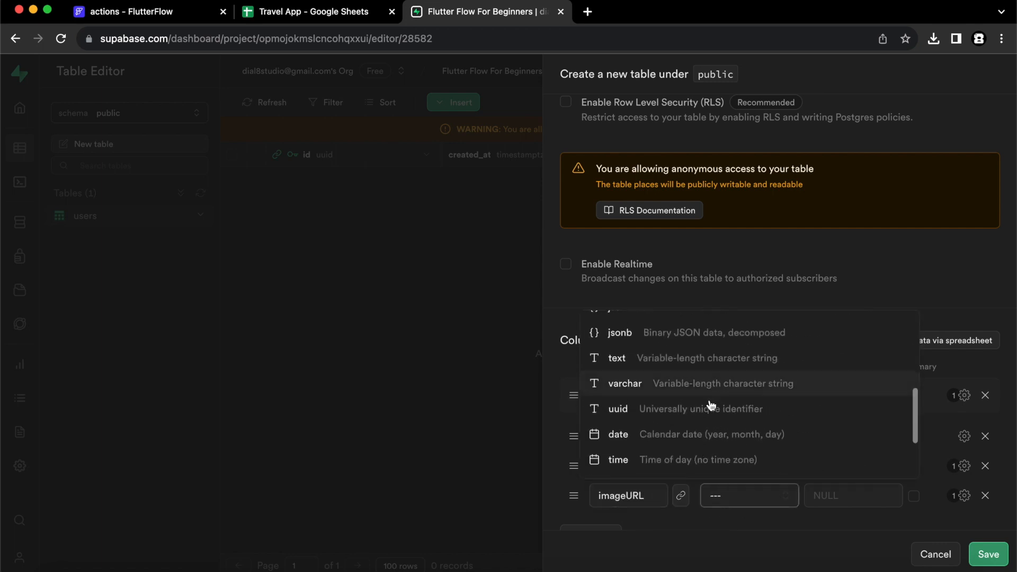
pyautogui.click(733, 360)
# Add location and rating columns, both of type text.
pyautogui.scroll(-1, 741, 438)
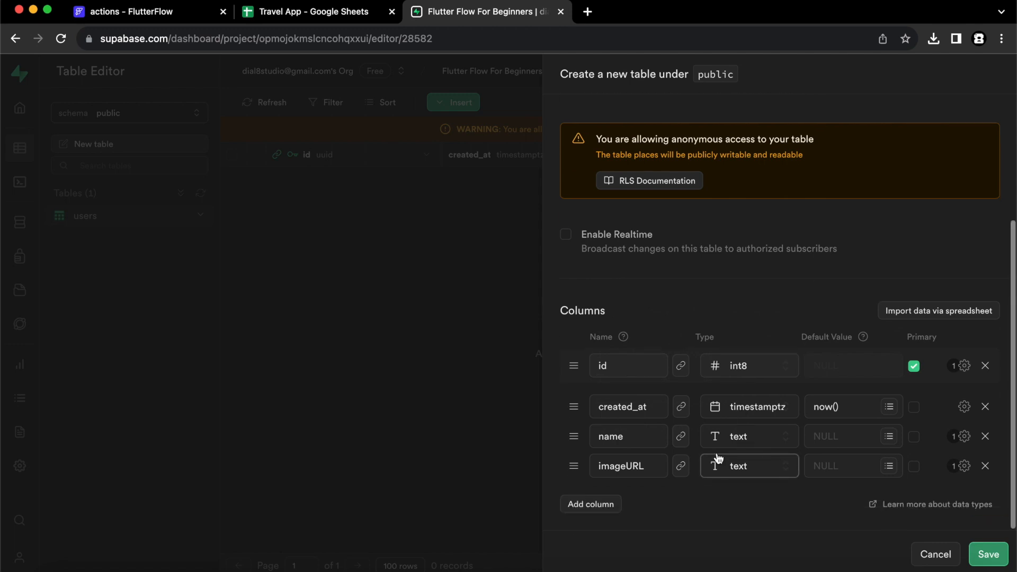
pyautogui.click(601, 505)
pyautogui.click(628, 495)
pyautogui.write('location')
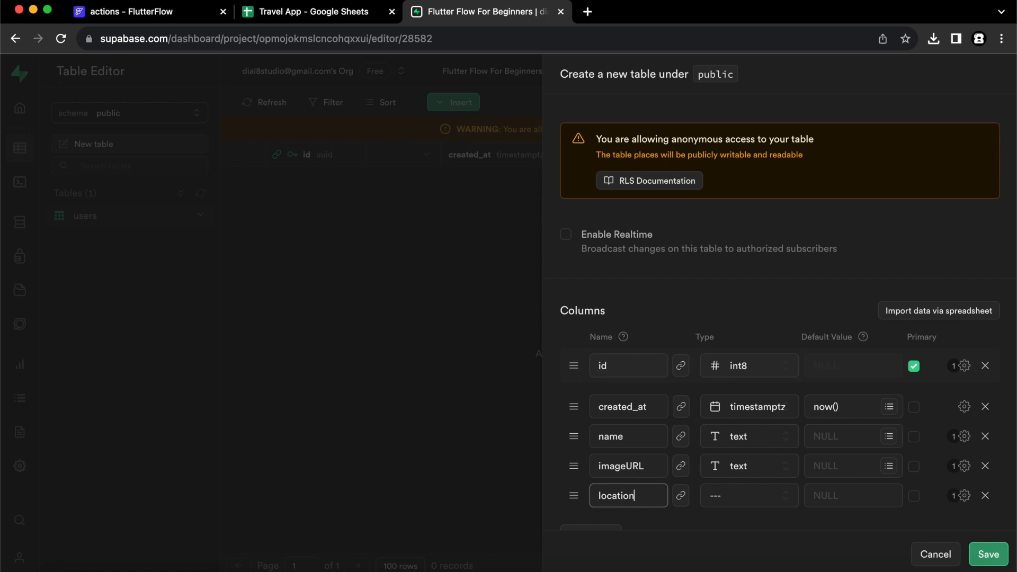
pyautogui.click(715, 497)
pyautogui.scroll(-5, 790, 422)
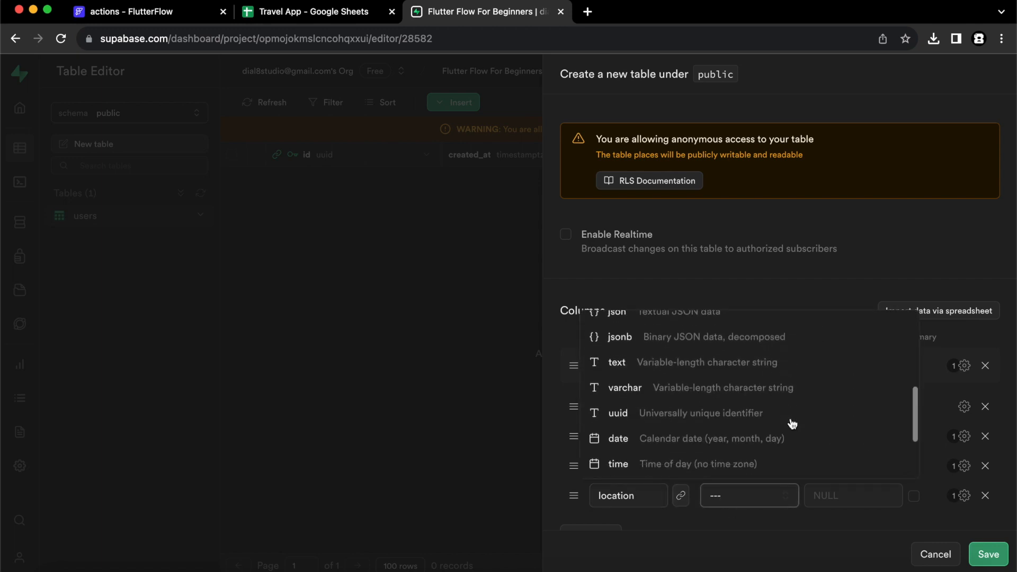
pyautogui.click(689, 367)
pyautogui.scroll(-1, 795, 423)
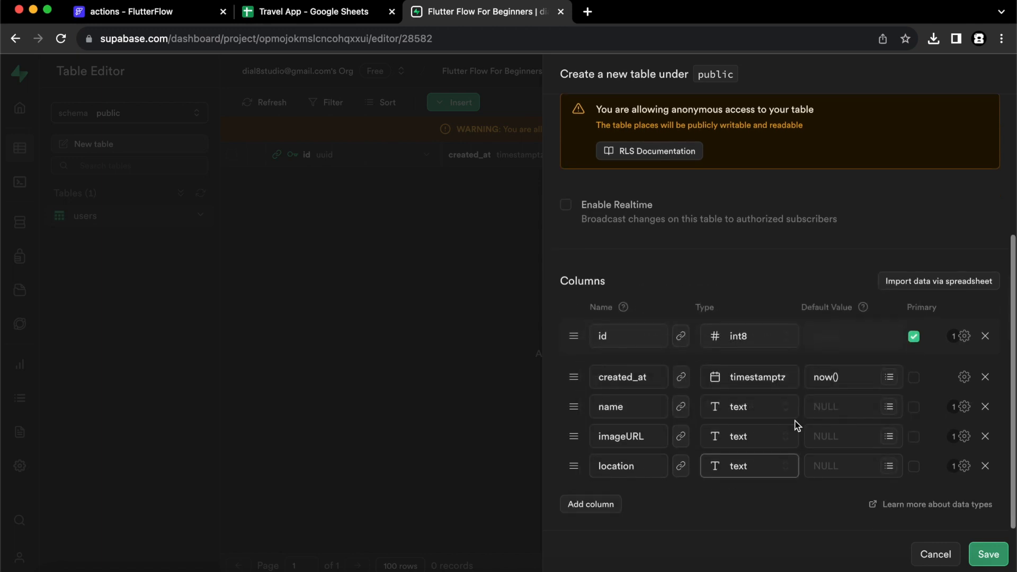
pyautogui.click(609, 509)
pyautogui.click(634, 495)
pyautogui.write('rating')
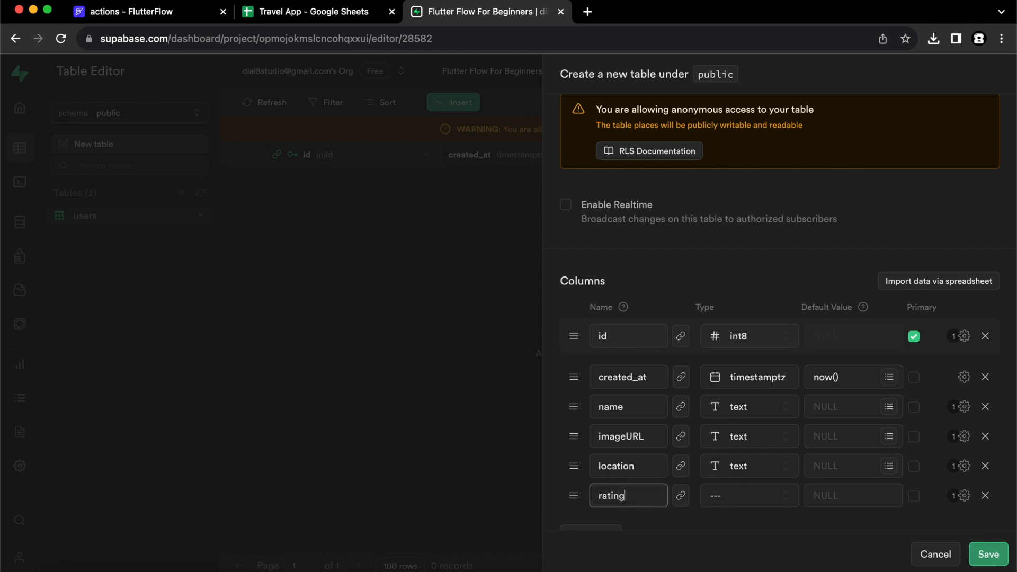
pyautogui.click(737, 496)
pyautogui.scroll(-3, 795, 452)
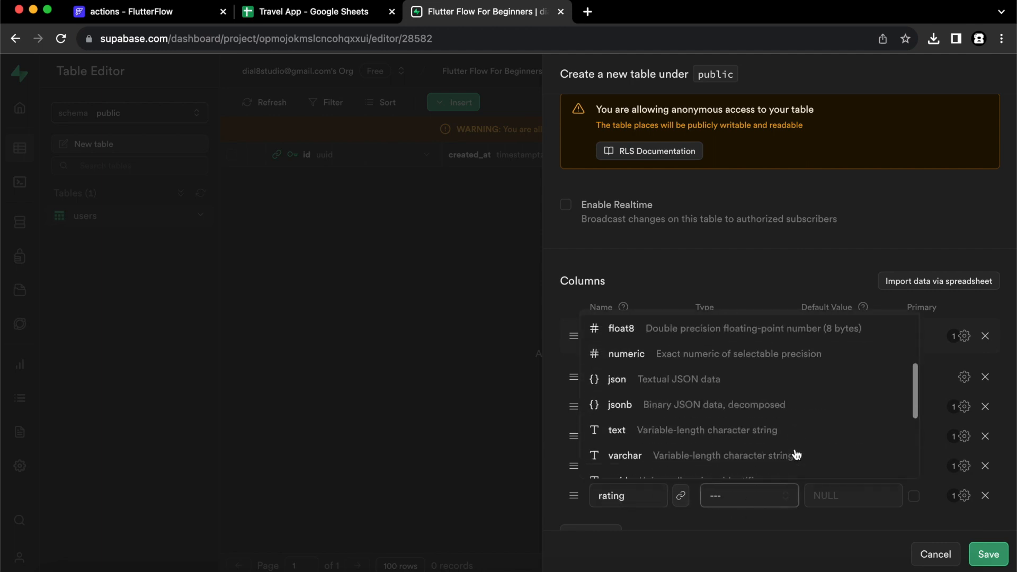
pyautogui.click(706, 423)
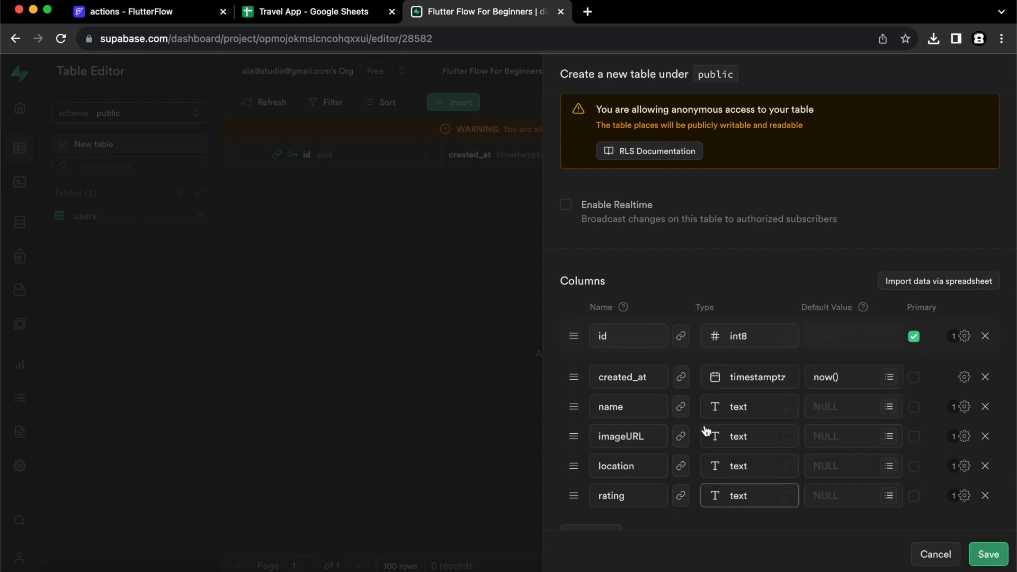
# Add a bool isTopPlace column and save the places table.
pyautogui.scroll(-1, 688, 463)
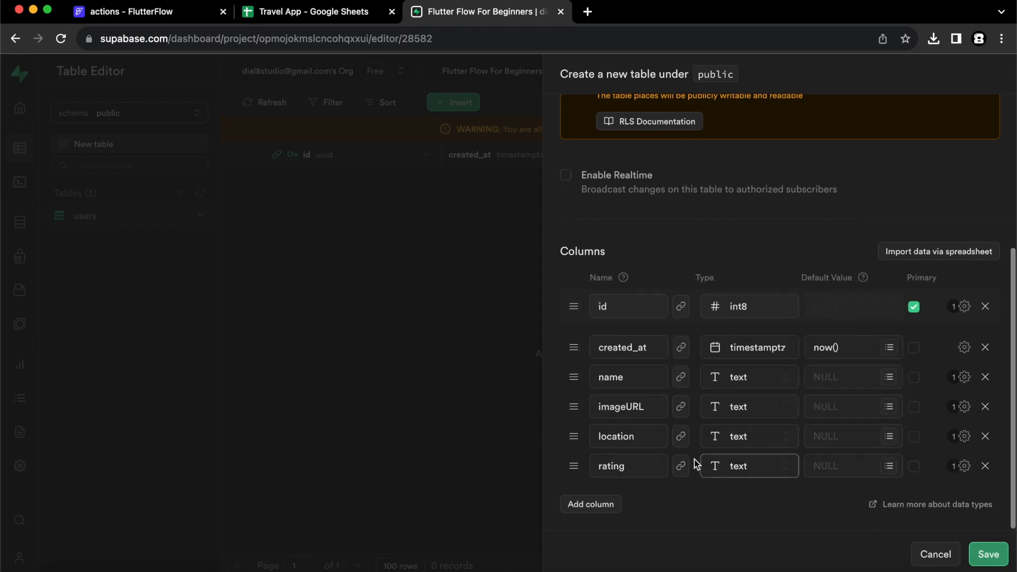
pyautogui.click(598, 508)
pyautogui.scroll(-1, 669, 438)
pyautogui.click(634, 457)
pyautogui.write('is')
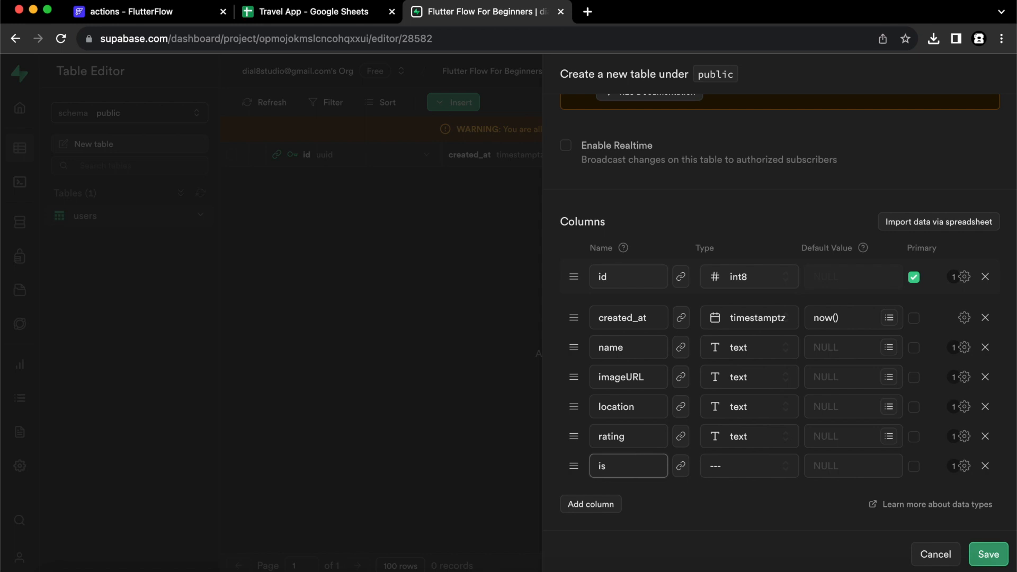
pyautogui.write('TopPlace')
pyautogui.click(747, 465)
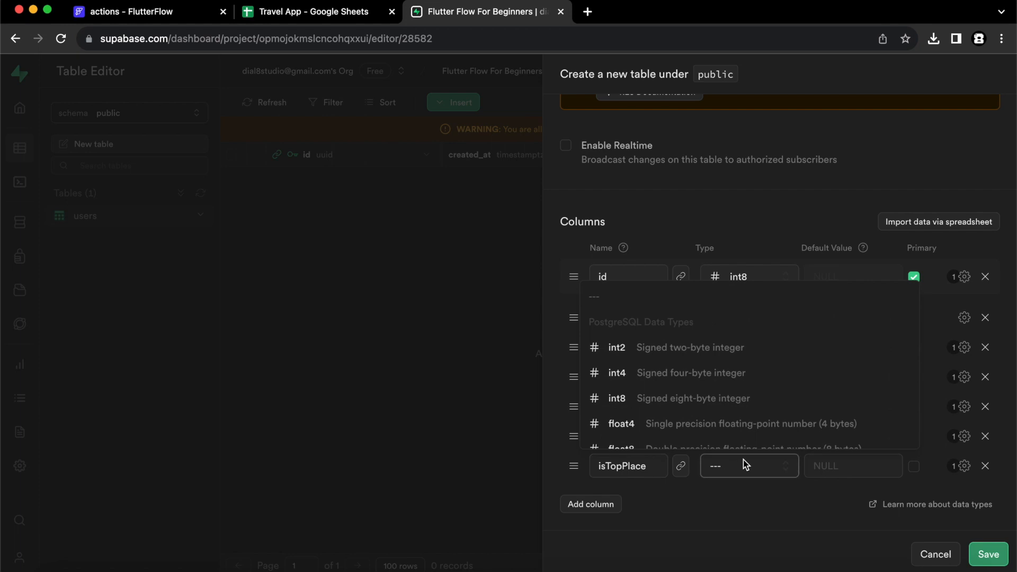
pyautogui.scroll(-5, 752, 388)
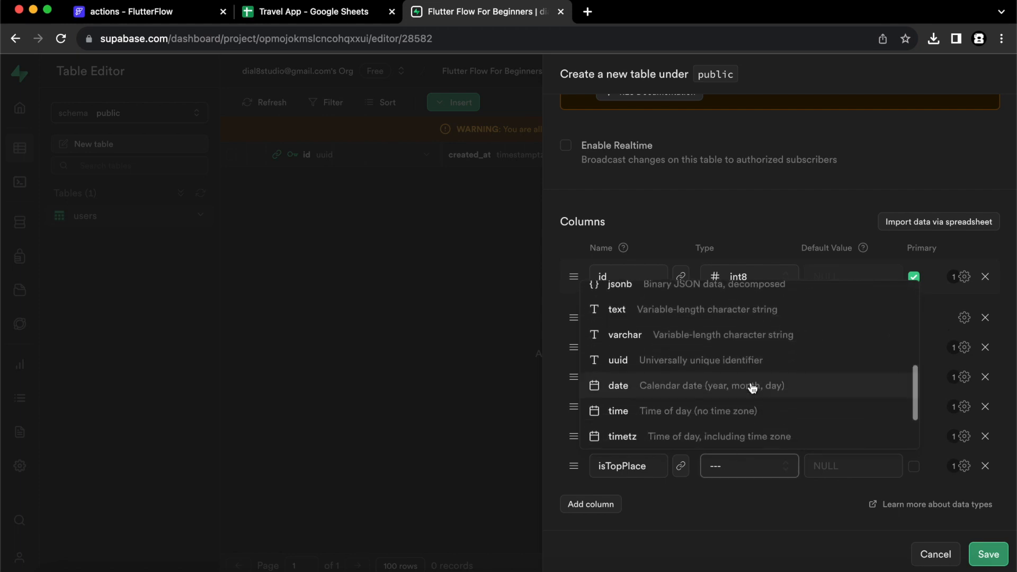
pyautogui.click(722, 433)
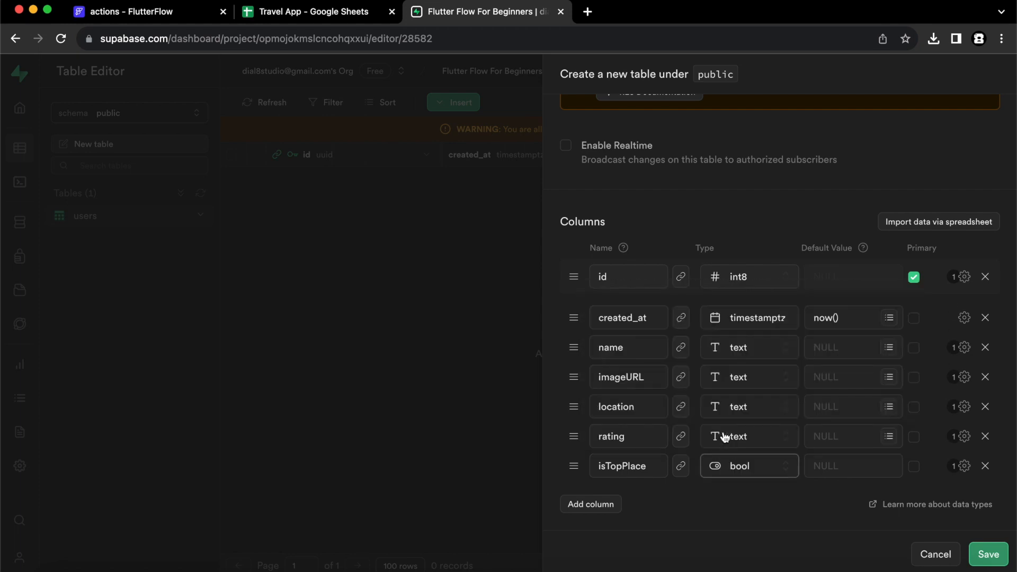
pyautogui.click(982, 552)
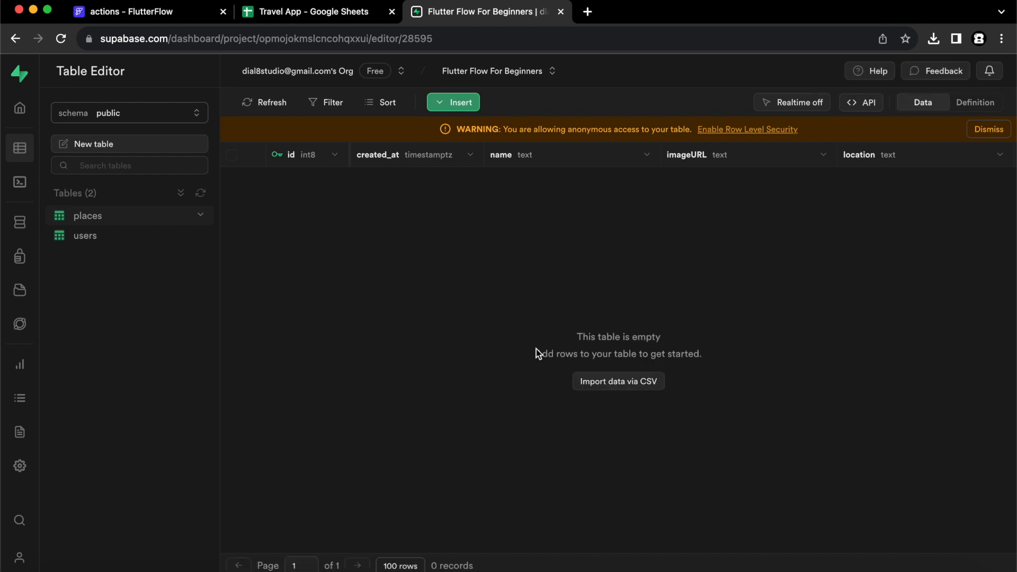
# Create a public storage bucket named 'Flutterflow For Beginners'.
pyautogui.click(24, 293)
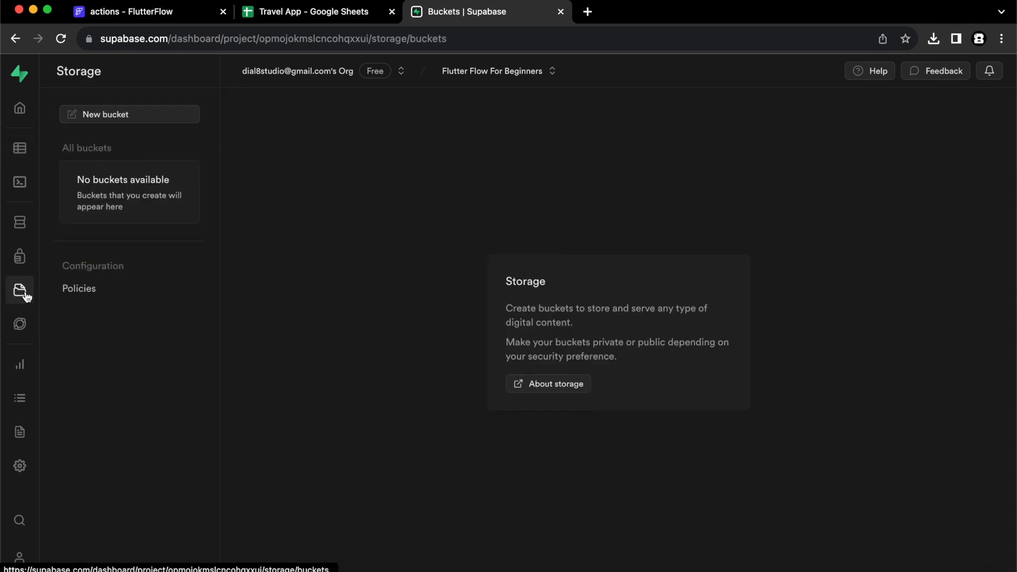
pyautogui.click(112, 115)
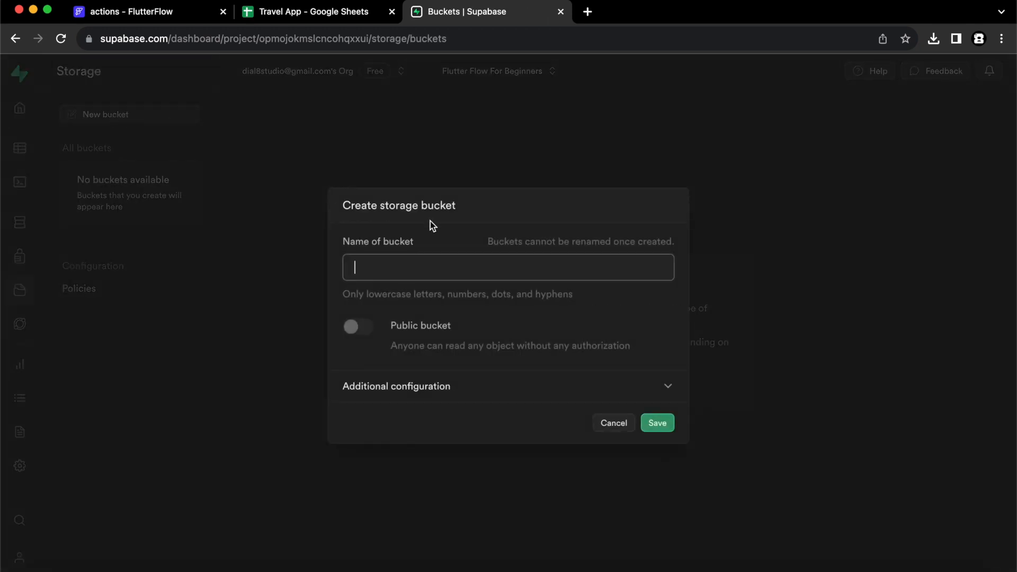
pyautogui.write('Flutterflow For Beginners')
pyautogui.click(352, 328)
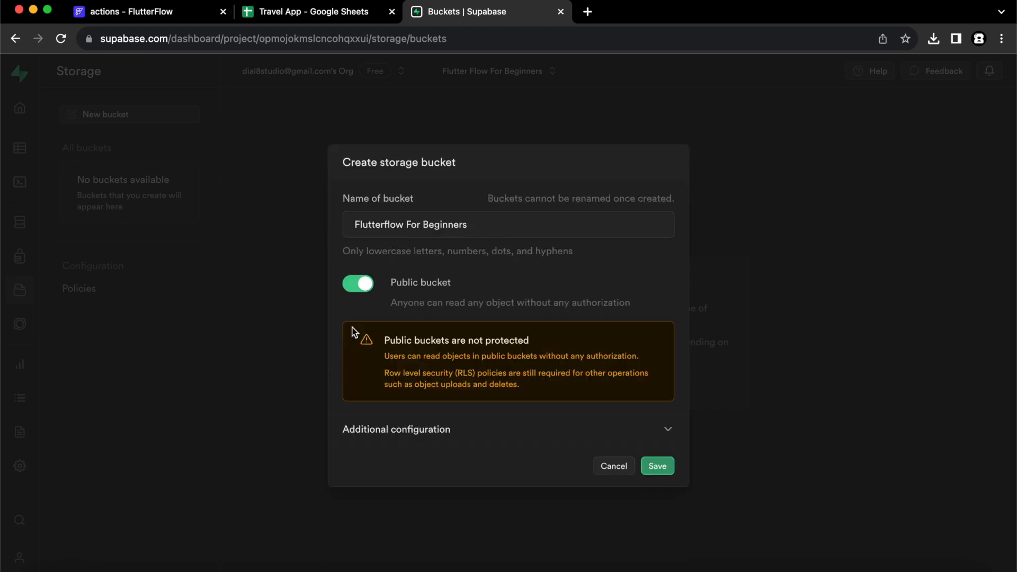
pyautogui.click(657, 465)
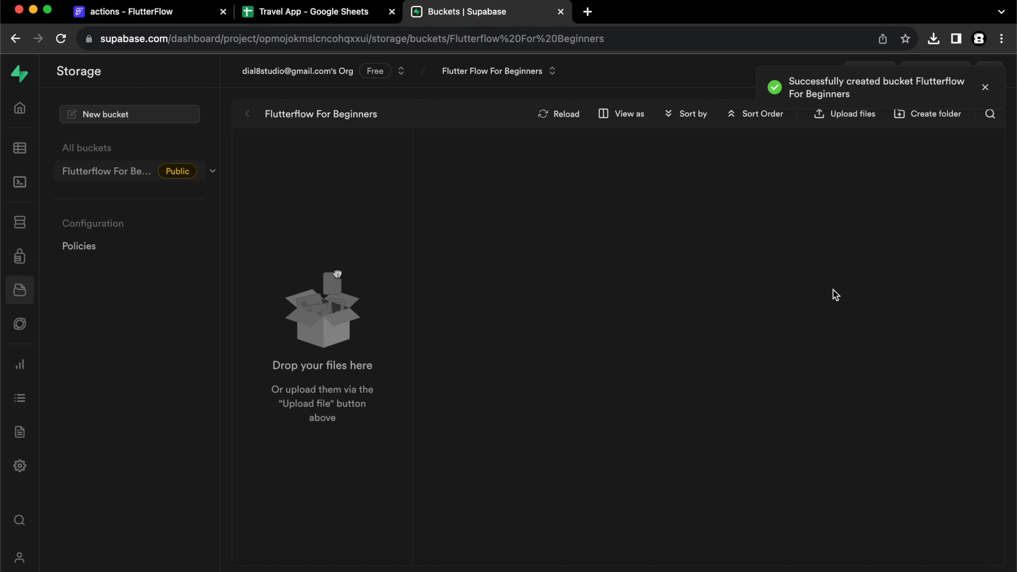
# Create a 'Places Images' folder in the bucket and open it.
pyautogui.click(986, 88)
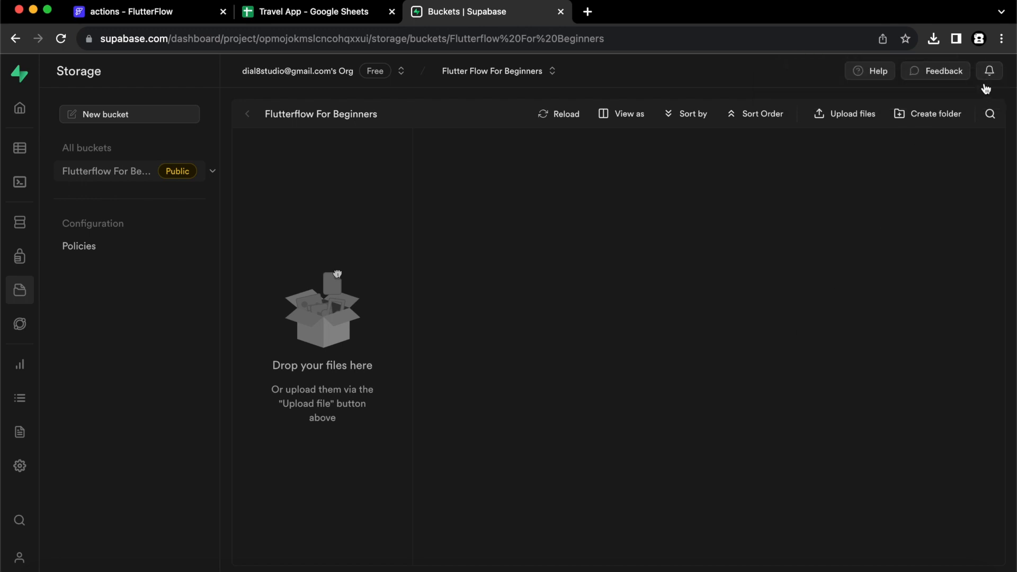
pyautogui.click(932, 119)
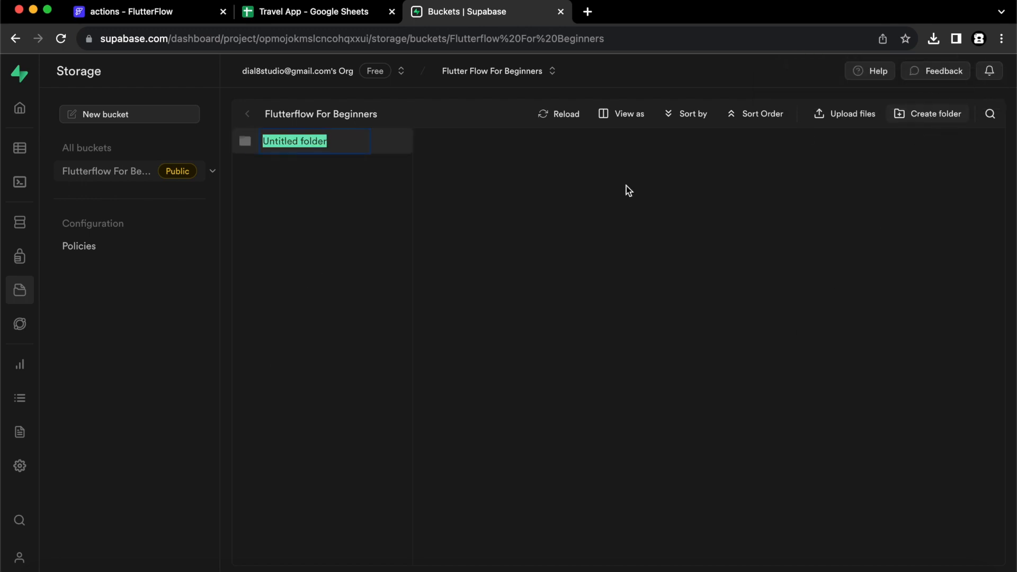
pyautogui.write('PLa')
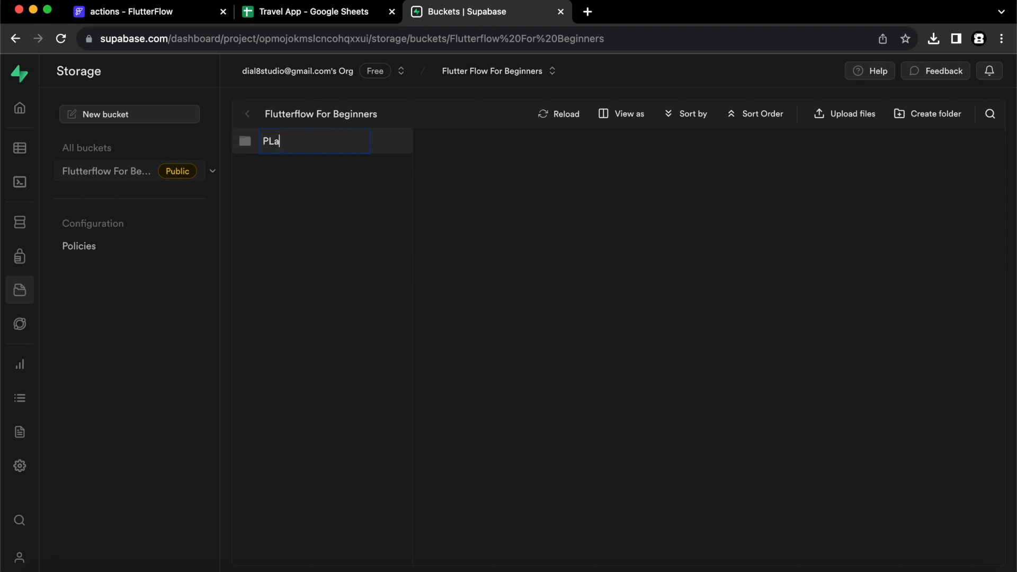
pyautogui.write('laces Images')
pyautogui.press('Return')
pyautogui.click(321, 142)
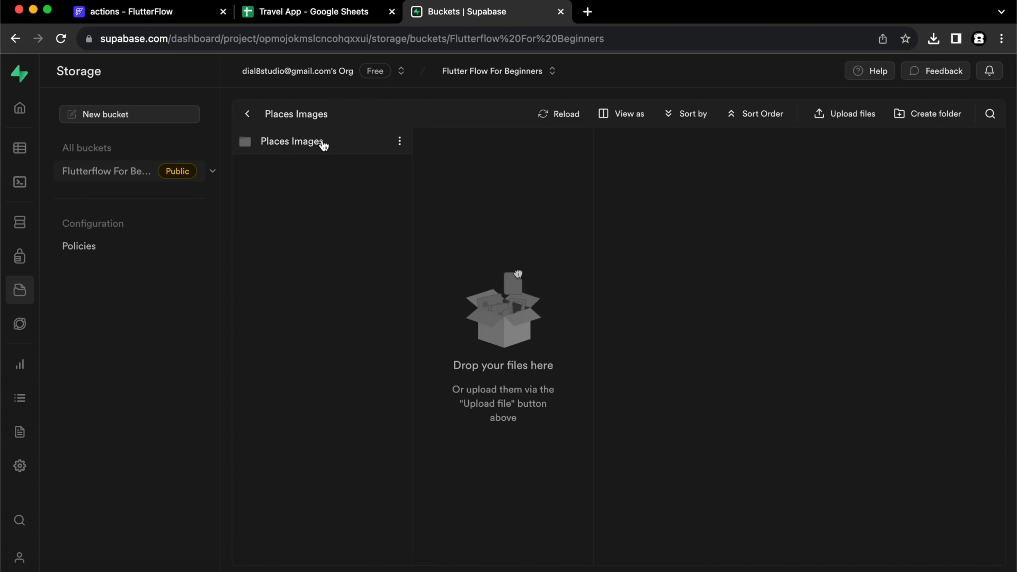
# Upload the place images from the local Images folder into the bucket.
pyautogui.click(40, 570)
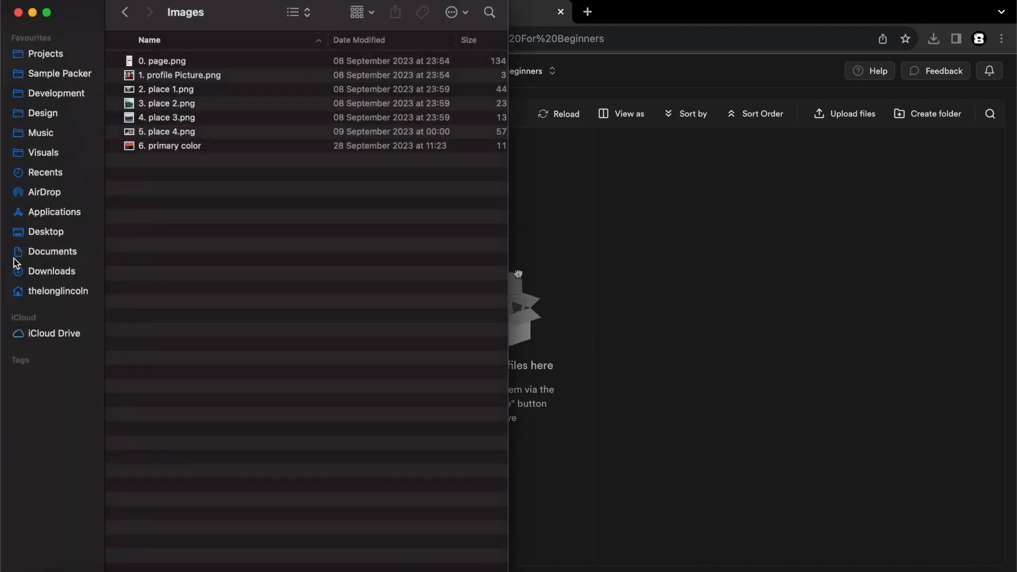
pyautogui.moveTo(189, 216); pyautogui.dragTo(579, 300)
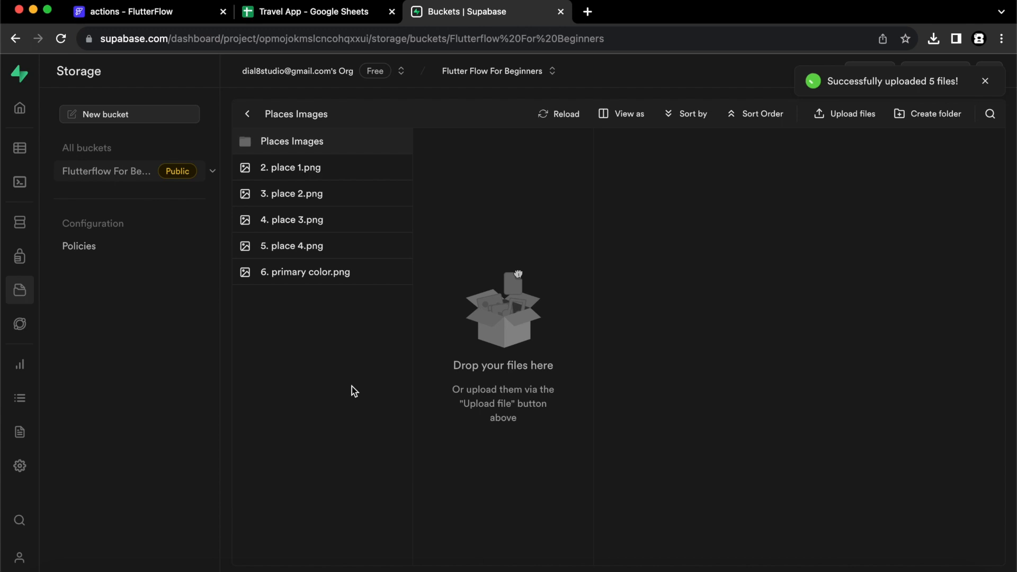
pyautogui.click(334, 341)
# Copy the URL of 2. place 1.png, then switch to the Table Editor.
pyautogui.click(400, 168)
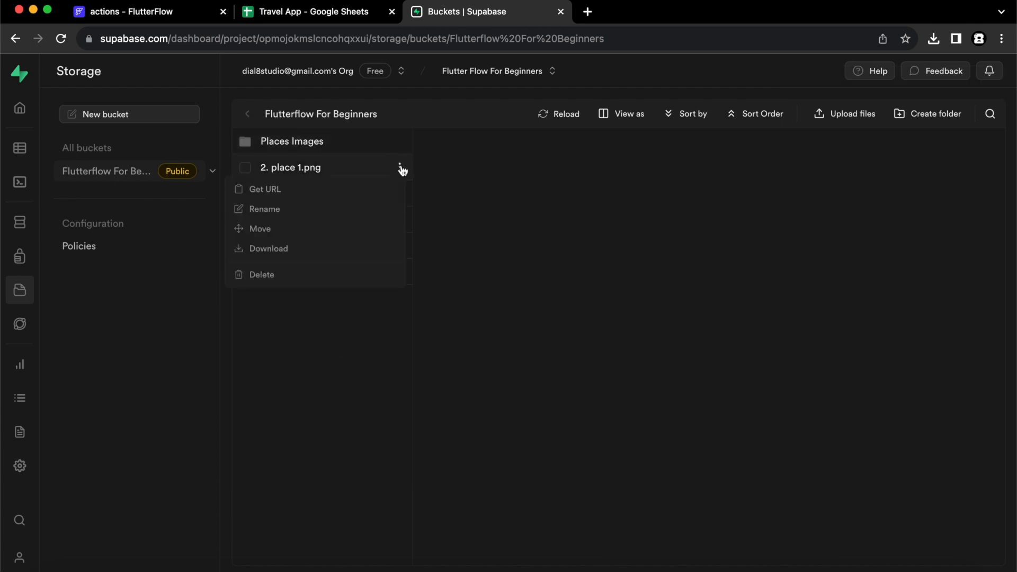
pyautogui.click(289, 195)
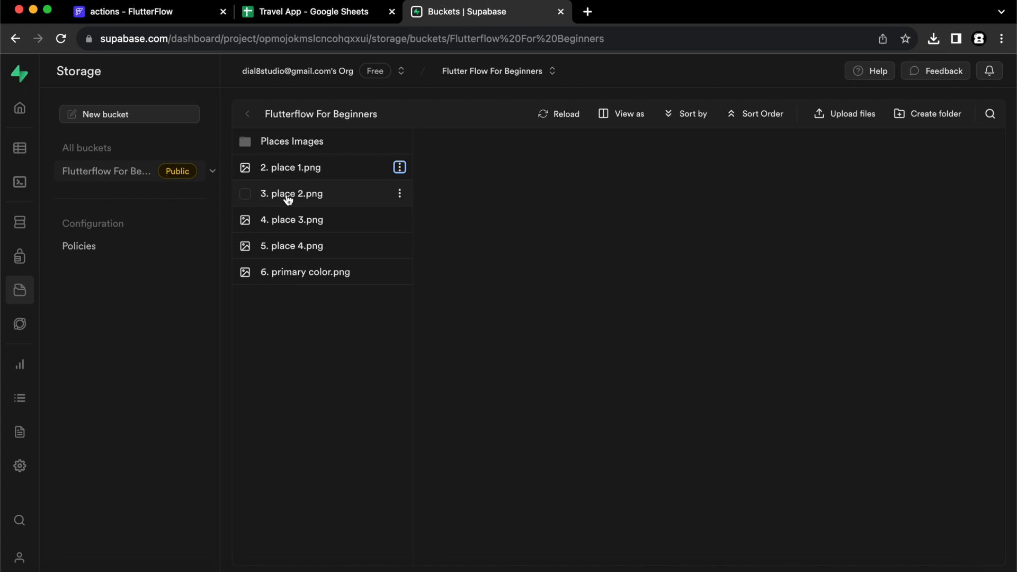
pyautogui.click(294, 167)
pyautogui.click(804, 478)
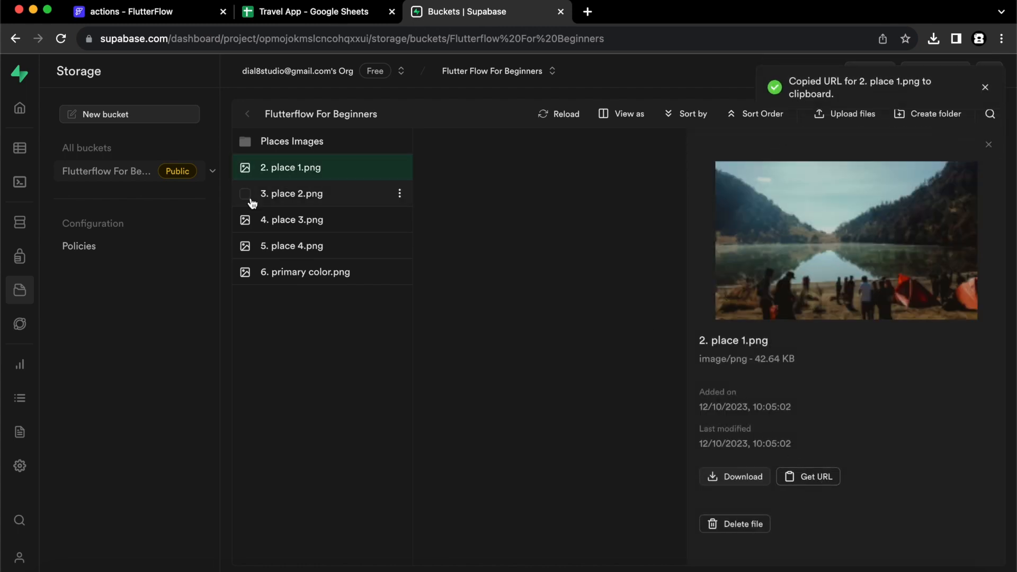
pyautogui.click(21, 155)
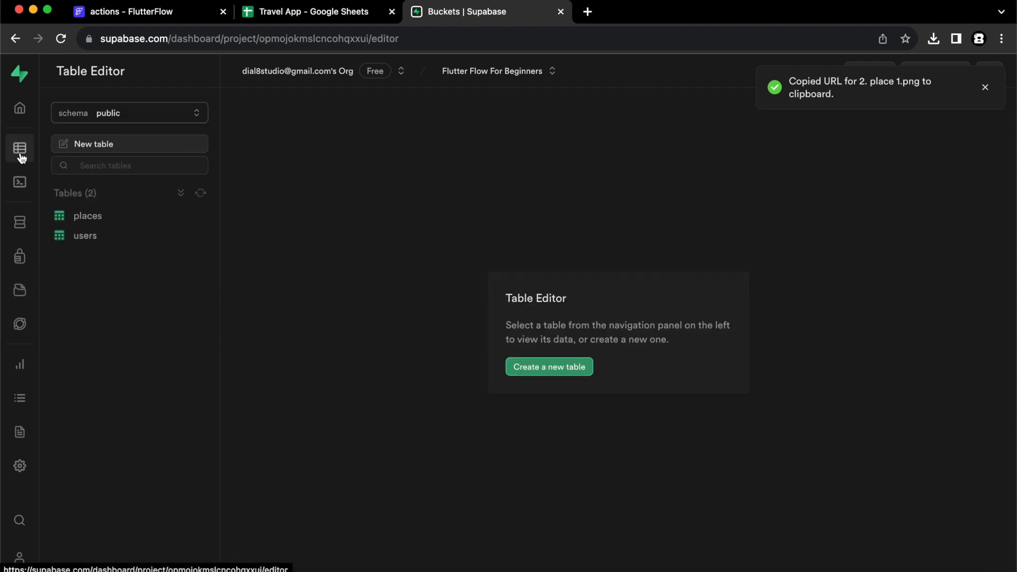
# Insert a new places row with name Ranu Kumbolo pasted from the spreadsheet.
pyautogui.click(89, 219)
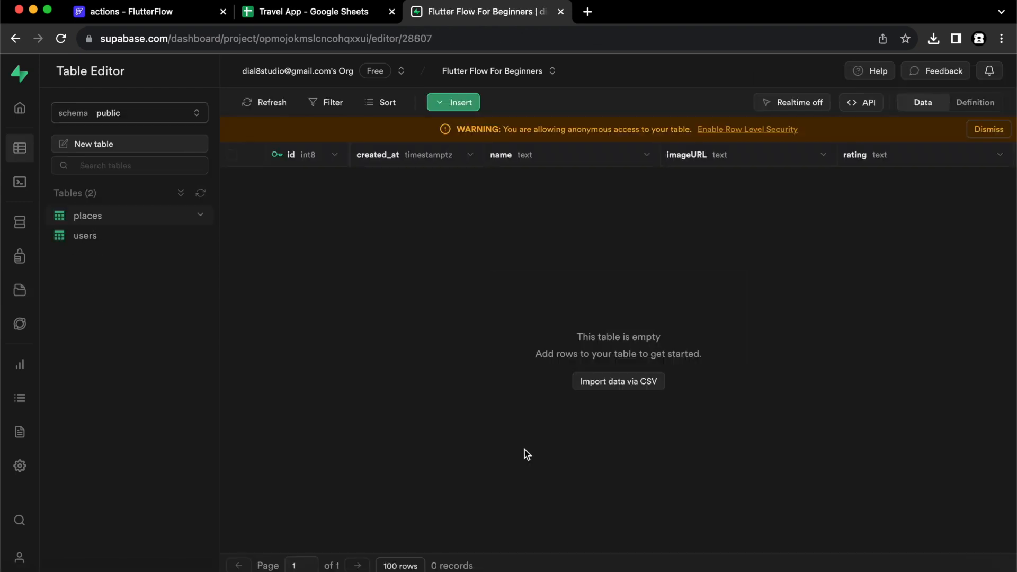
pyautogui.click(461, 103)
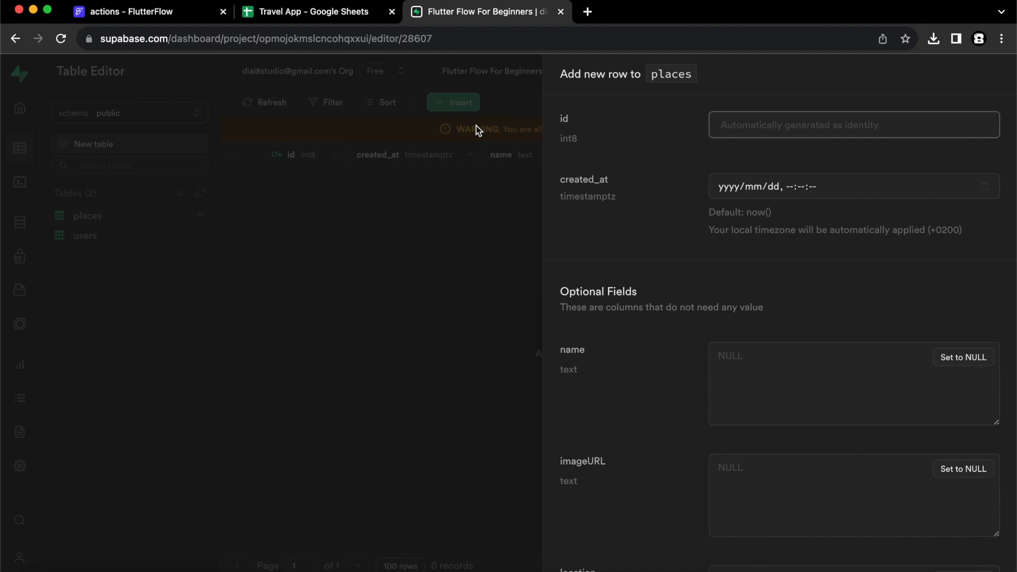
pyautogui.scroll(-3, 773, 219)
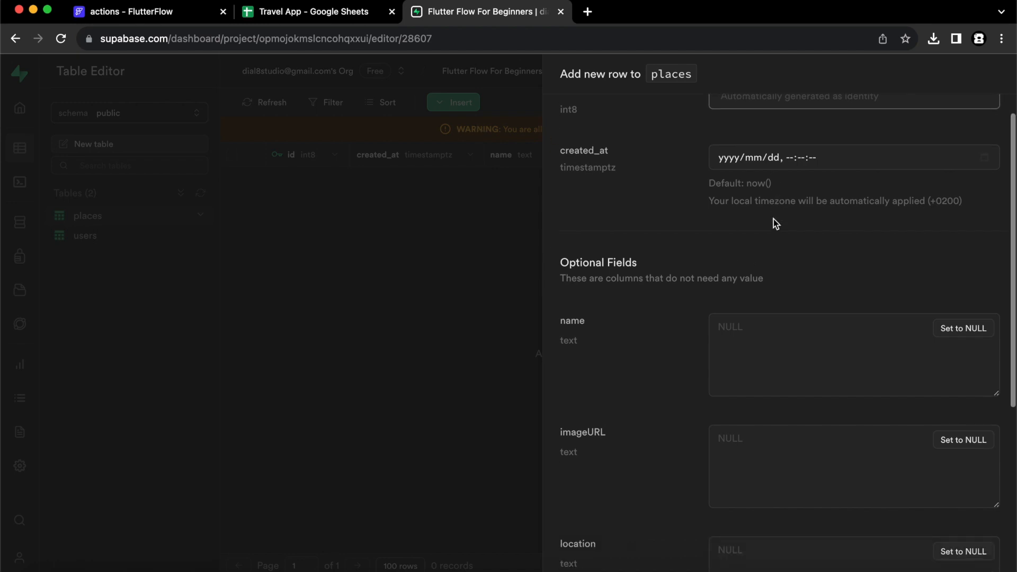
pyautogui.click(761, 284)
pyautogui.click(322, 12)
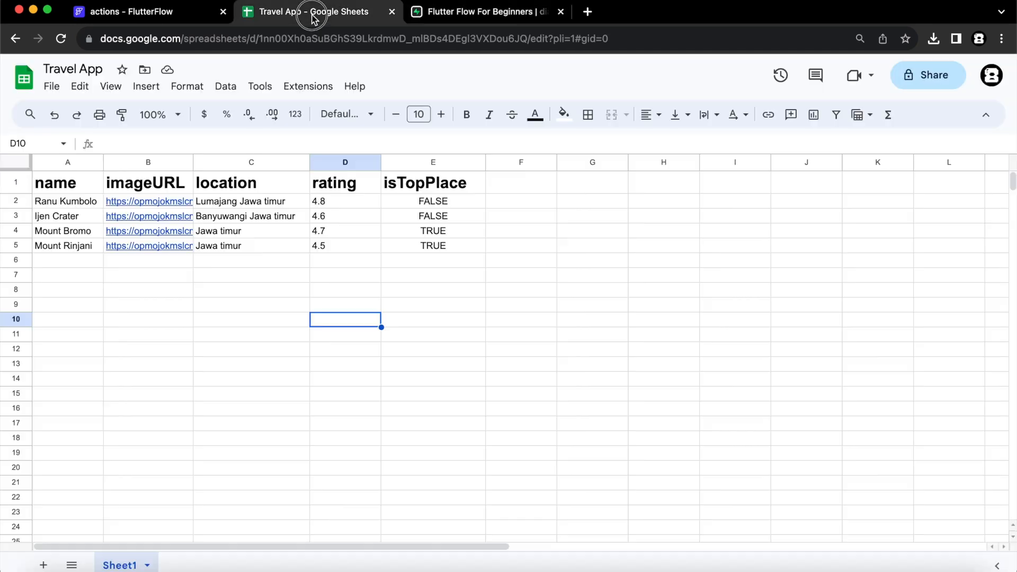
pyautogui.doubleClick(81, 201)
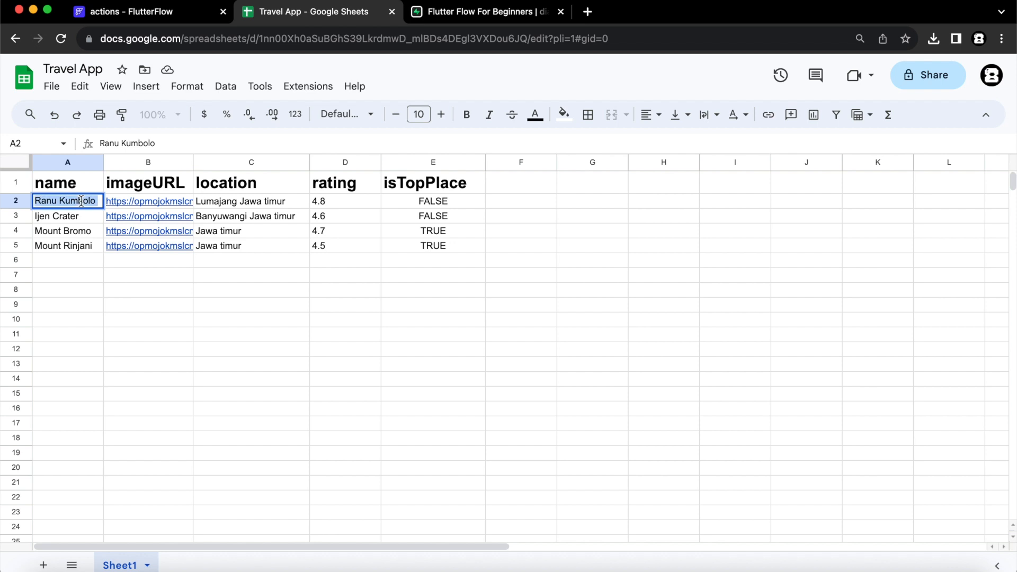
pyautogui.click(442, 13)
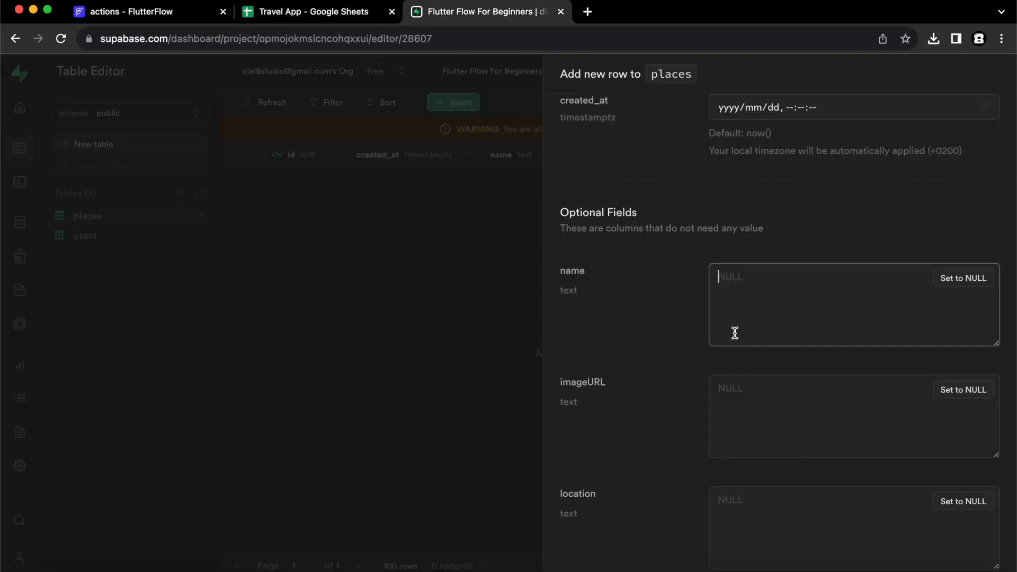
pyautogui.press('super+v')
# Fill the row's imageURL with the URL copied from spreadsheet cell B2.
pyautogui.click(751, 397)
pyautogui.click(329, 11)
pyautogui.doubleClick(146, 201)
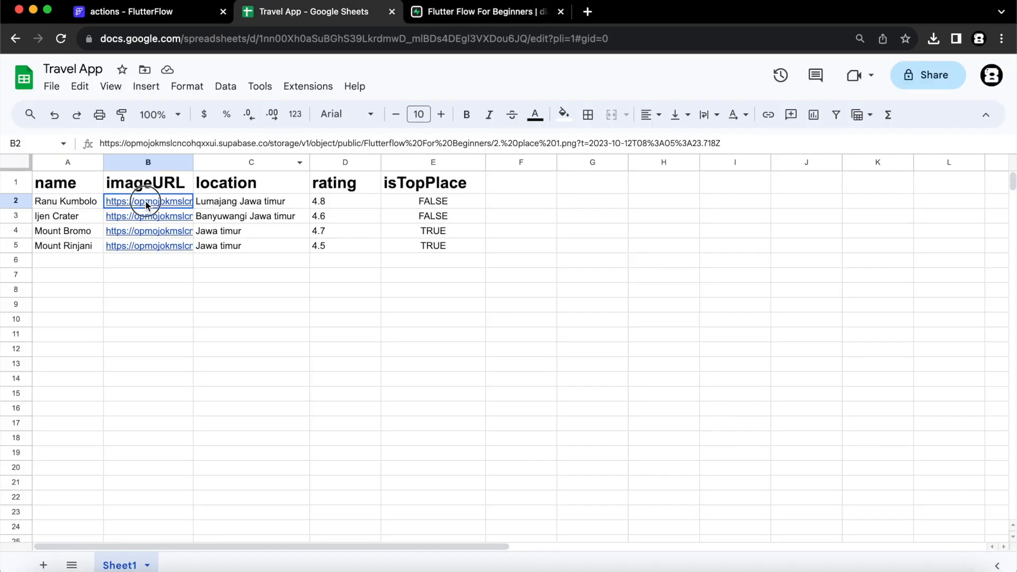
pyautogui.press('super+a')
pyautogui.press('super+c')
pyautogui.press('Escape')
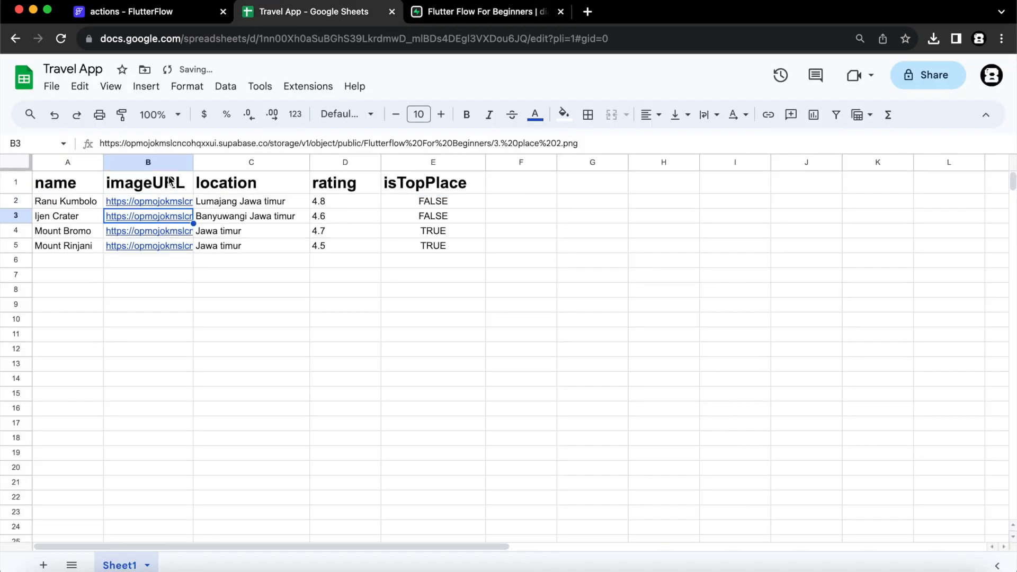
pyautogui.click(477, 11)
pyautogui.press('super+v')
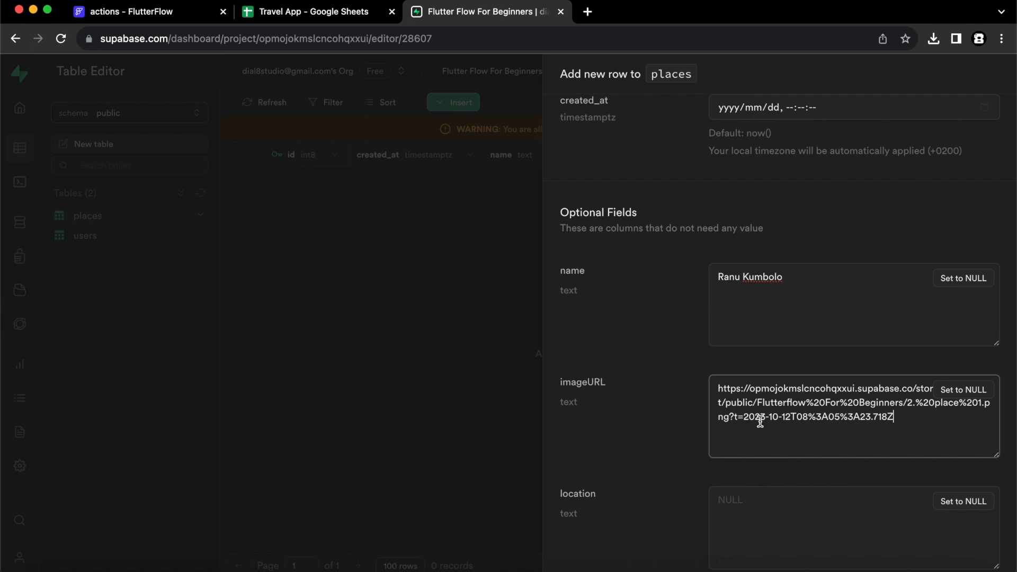
# Set the row's location to Lumajang Jawa timur.
pyautogui.scroll(-1, 742, 402)
pyautogui.click(312, 11)
pyautogui.doubleClick(235, 202)
pyautogui.press('super+a')
pyautogui.click(483, 12)
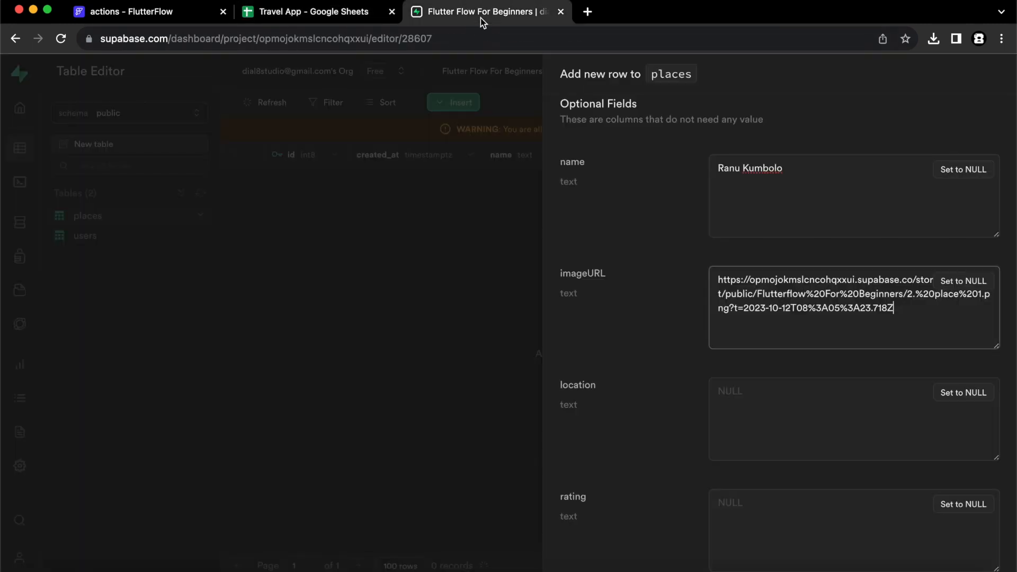
pyautogui.click(805, 395)
pyautogui.press('super+v')
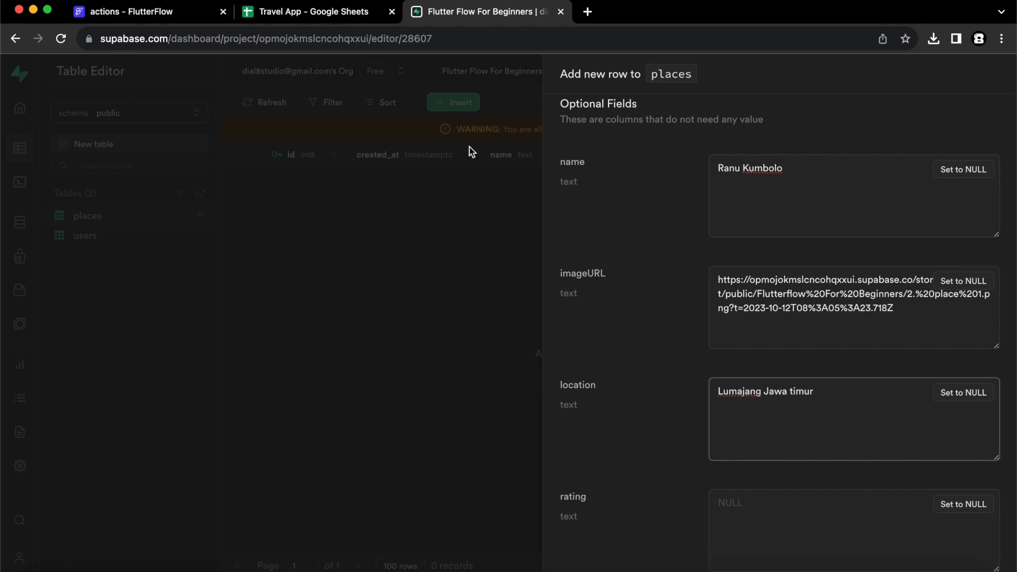
# Set rating to 4.8 and isTopPlace to FALSE, then save the row.
pyautogui.click(321, 13)
pyautogui.doubleClick(336, 200)
pyautogui.press('super+a')
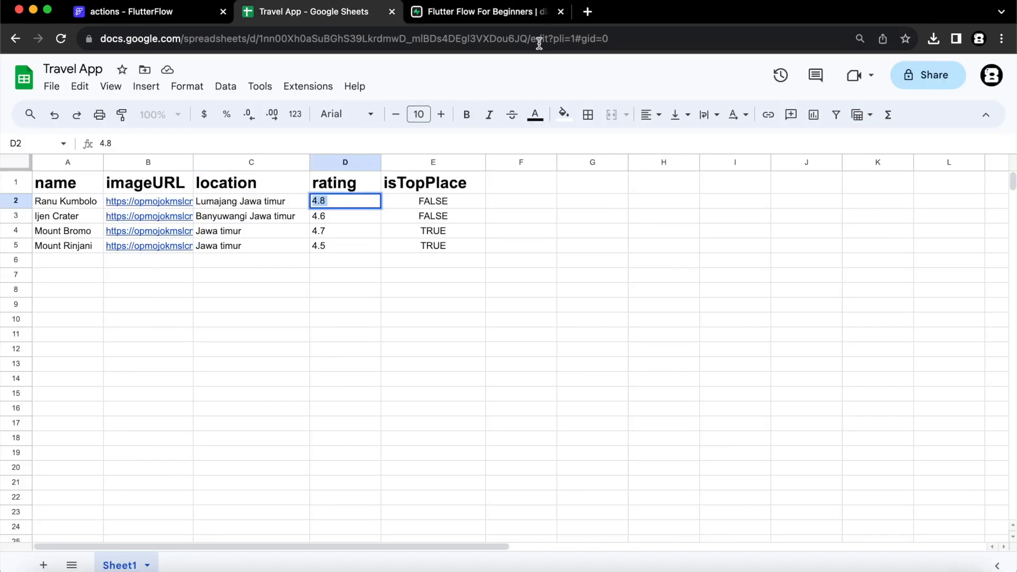
pyautogui.click(515, 17)
pyautogui.scroll(-2, 895, 493)
pyautogui.click(770, 407)
pyautogui.click(778, 497)
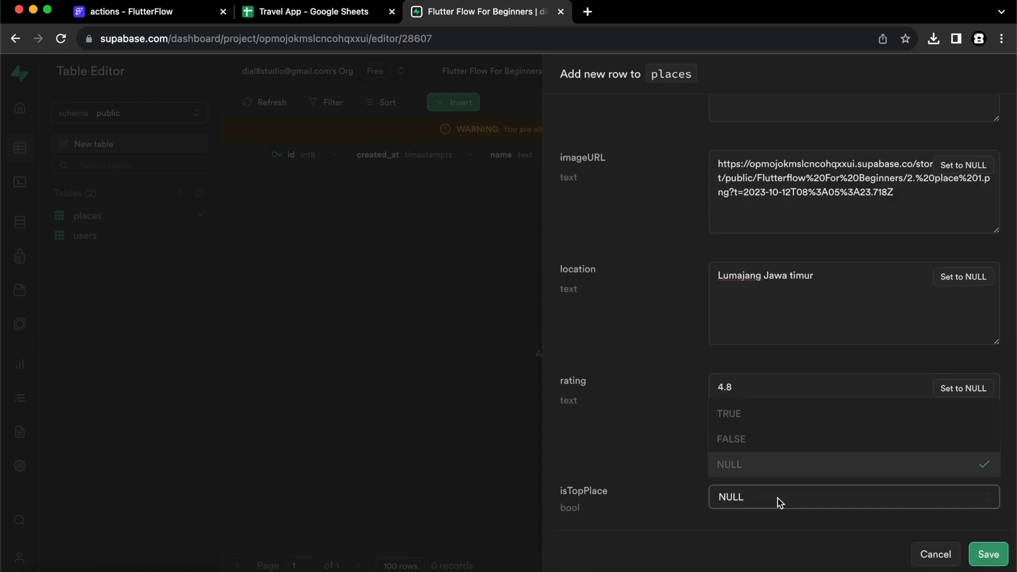
pyautogui.click(752, 444)
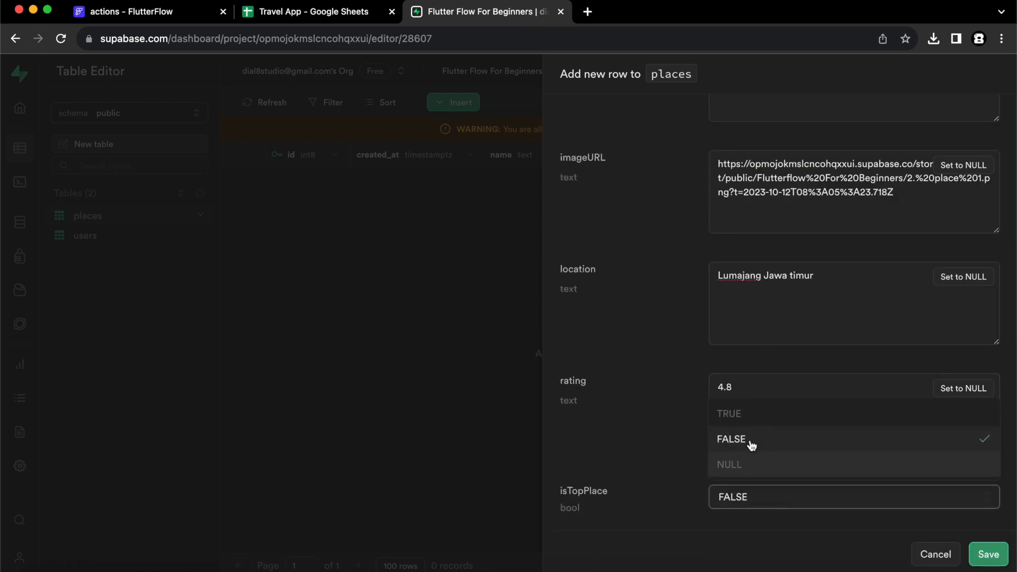
pyautogui.click(989, 555)
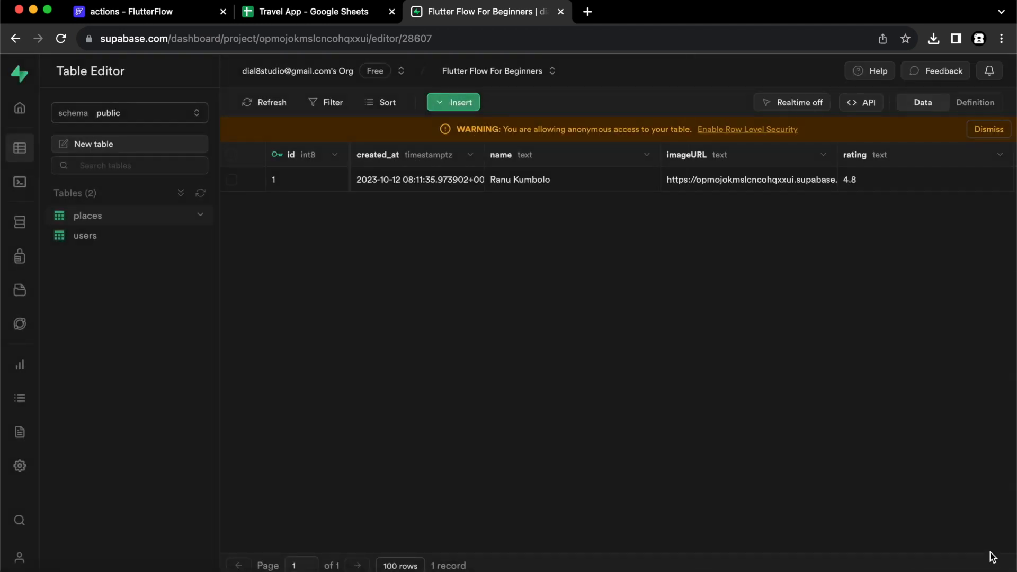
# Select the Ranu Kumbolo row and delete it, confirming the deletion.
pyautogui.hscroll(6, 844, 312)
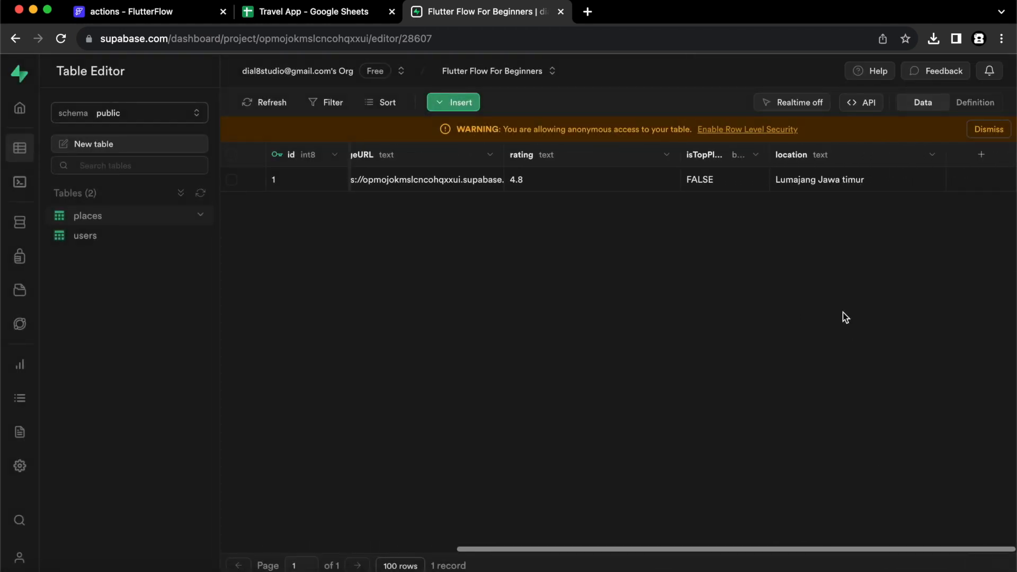
pyautogui.hscroll(-6, 843, 313)
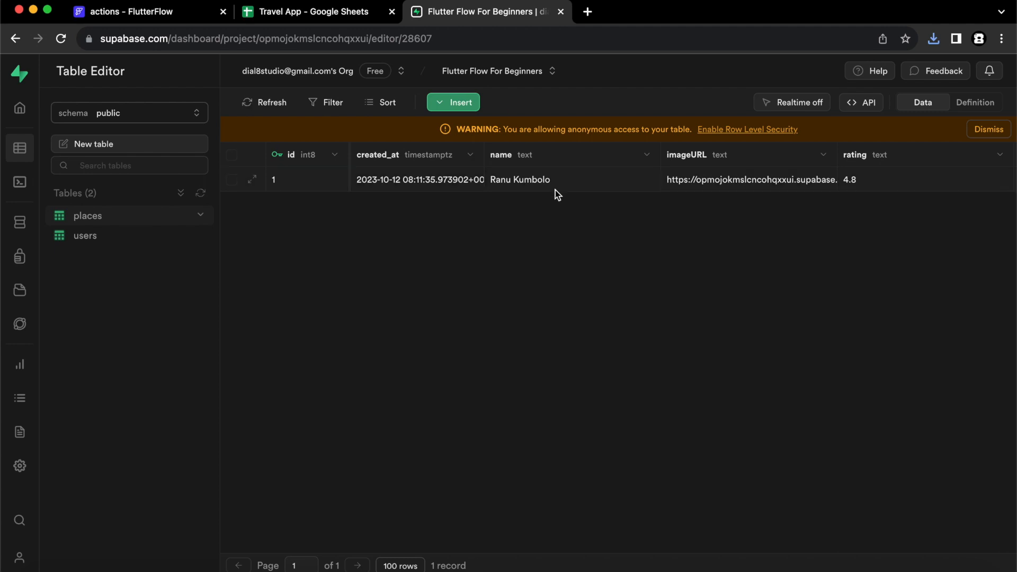
pyautogui.click(232, 180)
pyautogui.hscroll(5, 803, 185)
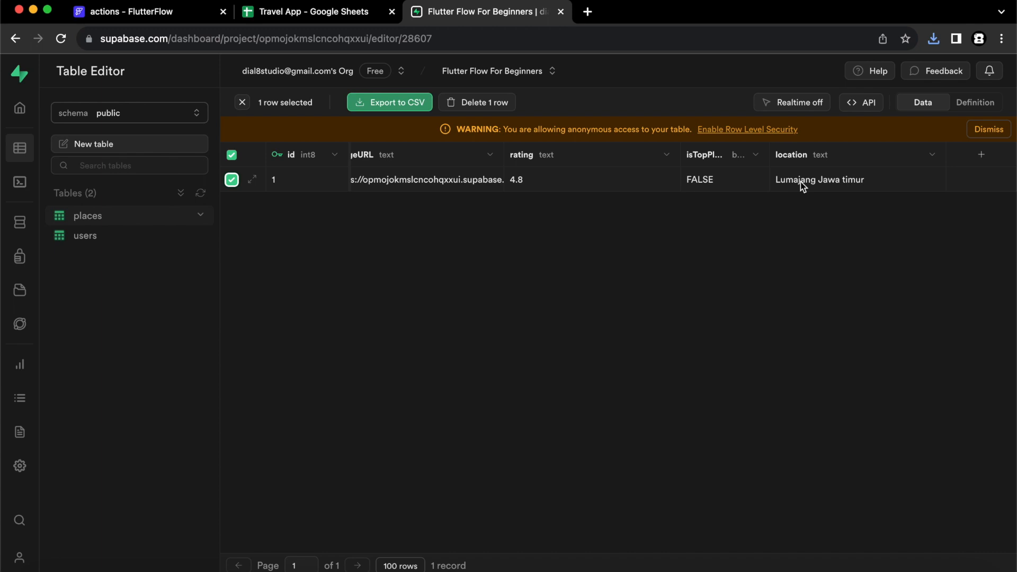
pyautogui.click(485, 102)
pyautogui.click(614, 360)
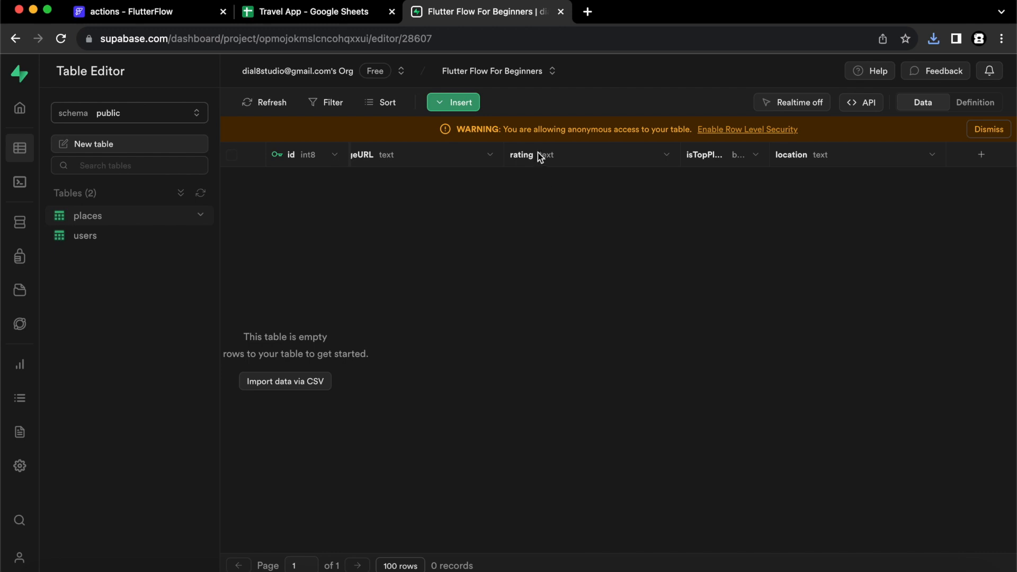
pyautogui.hscroll(-5, 538, 152)
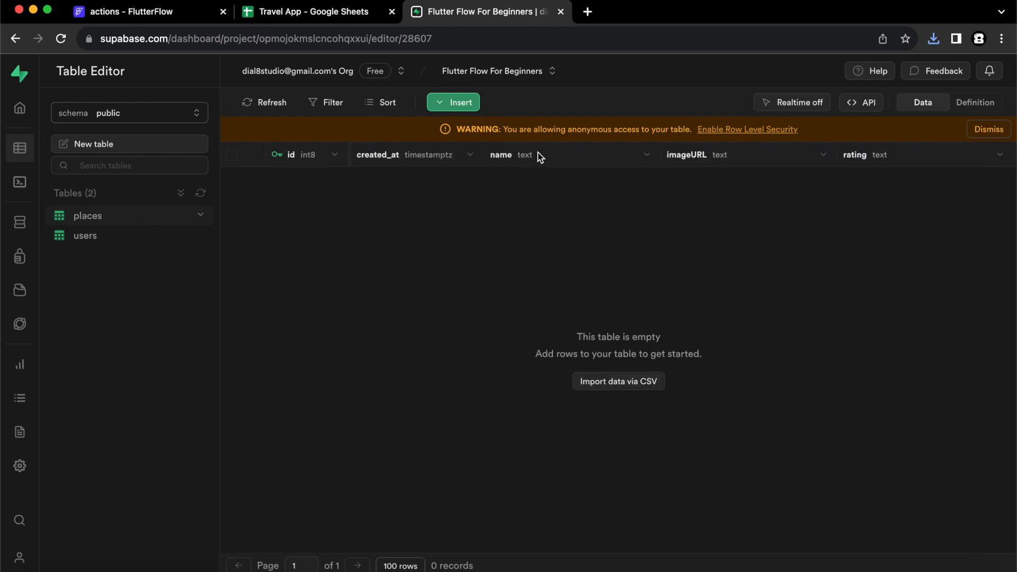
# Import the Travel App CSV into places: Ranu Kumbolo, Ijen Crater, Mount Bromo, Mount Rinjani.
pyautogui.click(643, 382)
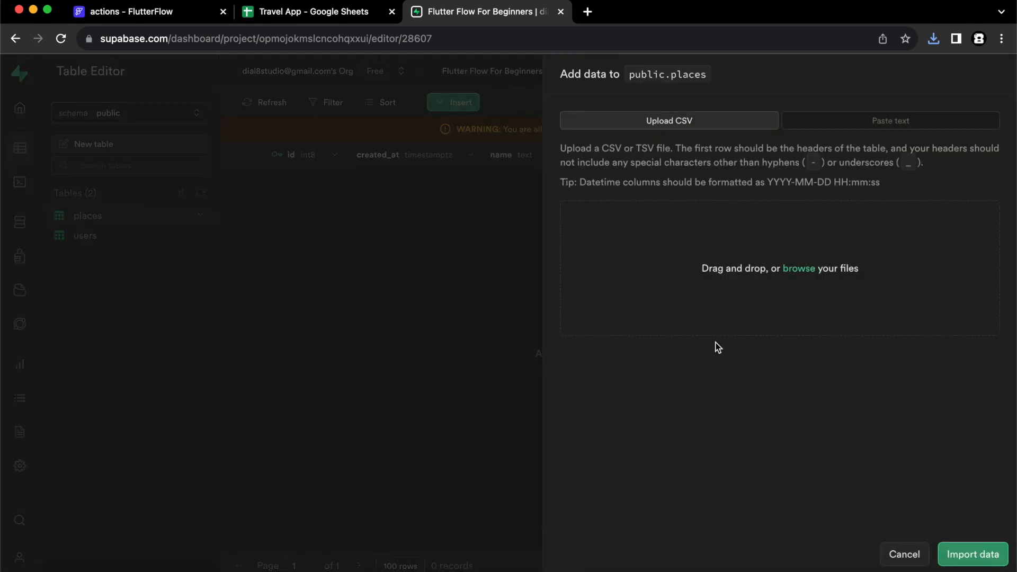
pyautogui.click(44, 570)
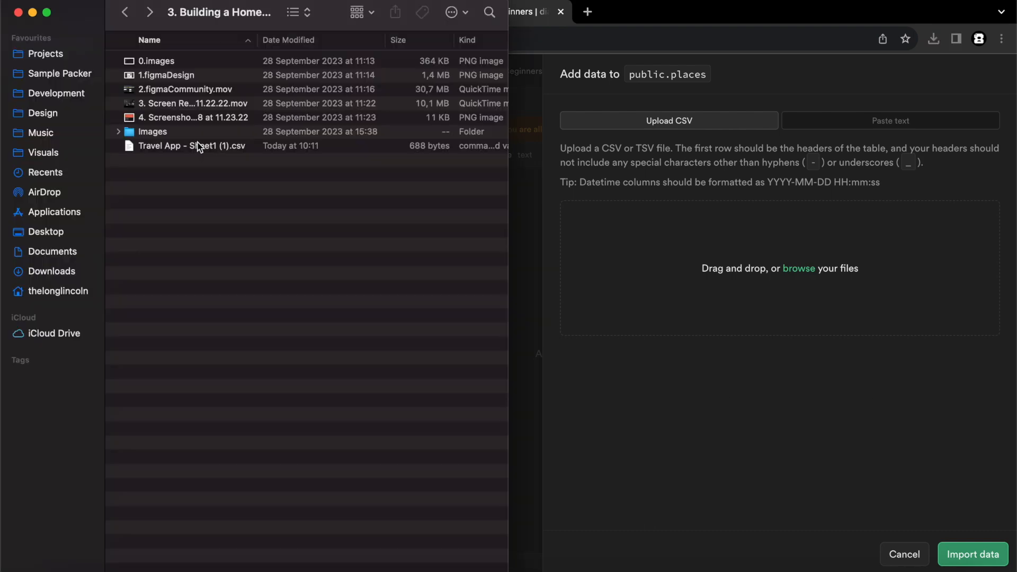
pyautogui.moveTo(191, 151); pyautogui.dragTo(744, 270)
pyautogui.scroll(-3, 795, 307)
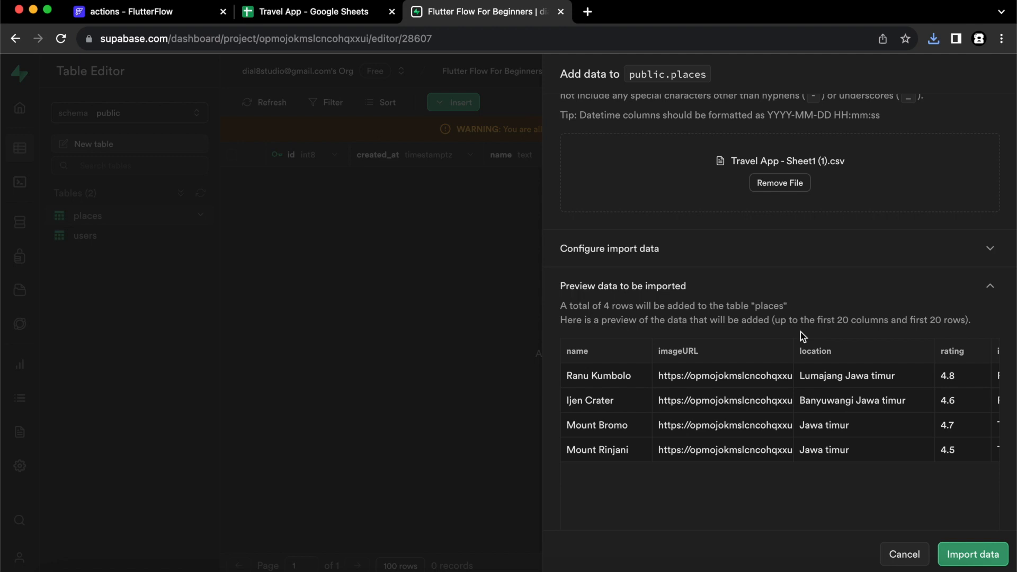
pyautogui.click(983, 551)
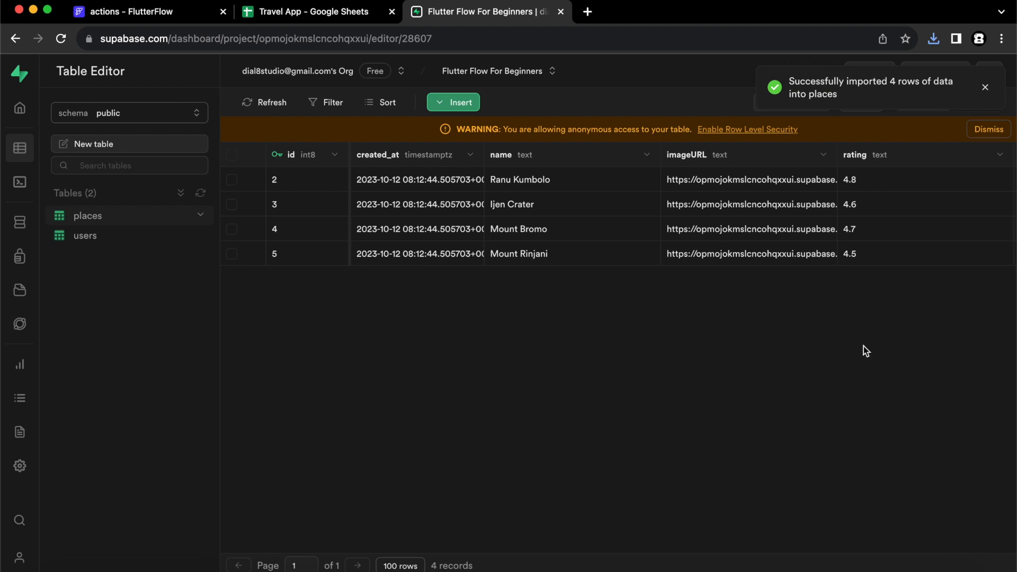
pyautogui.click(985, 87)
pyautogui.hscroll(5, 925, 202)
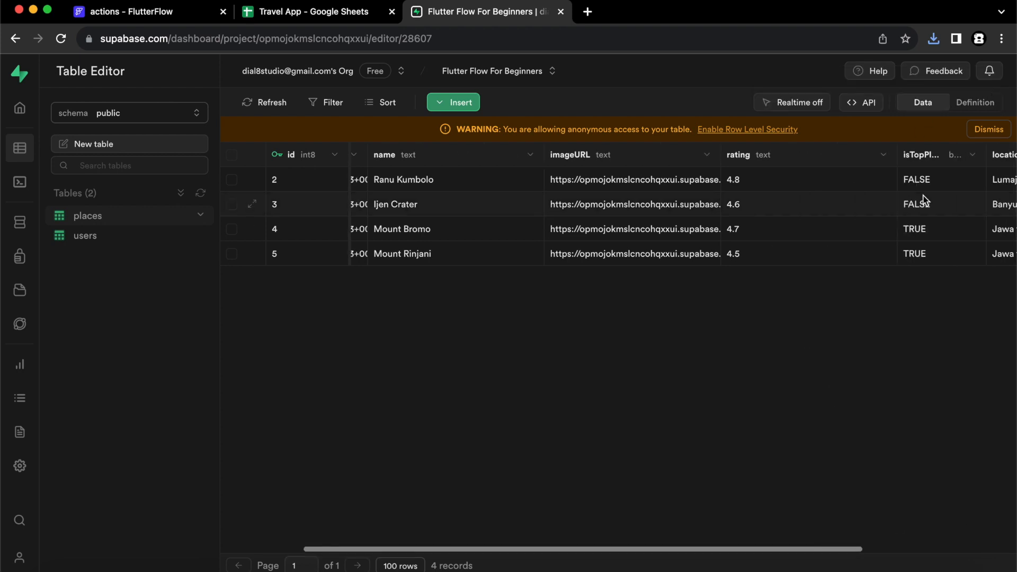
pyautogui.hscroll(-5, 924, 201)
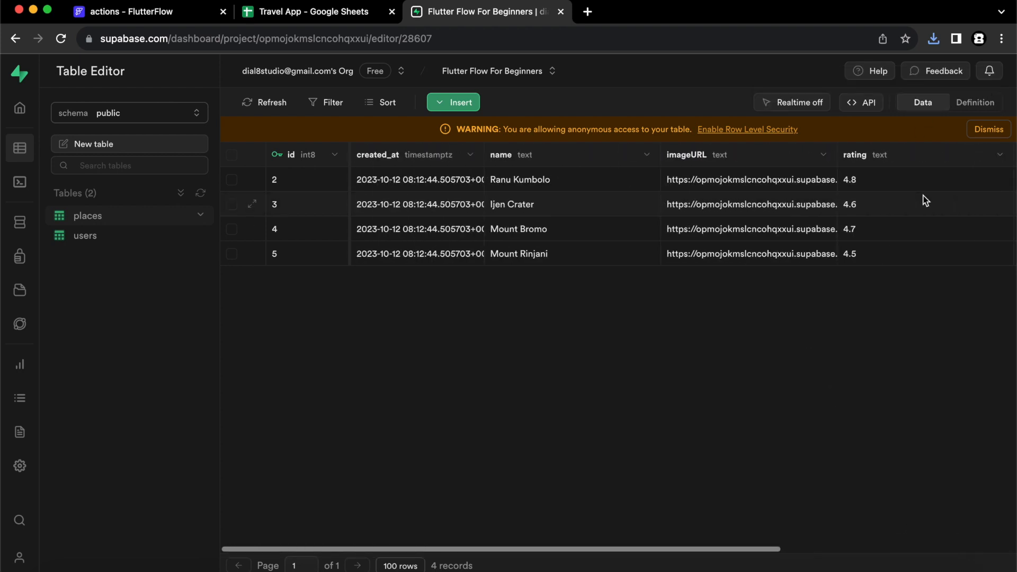
pyautogui.hscroll(5, 924, 202)
pyautogui.hscroll(-5, 924, 202)
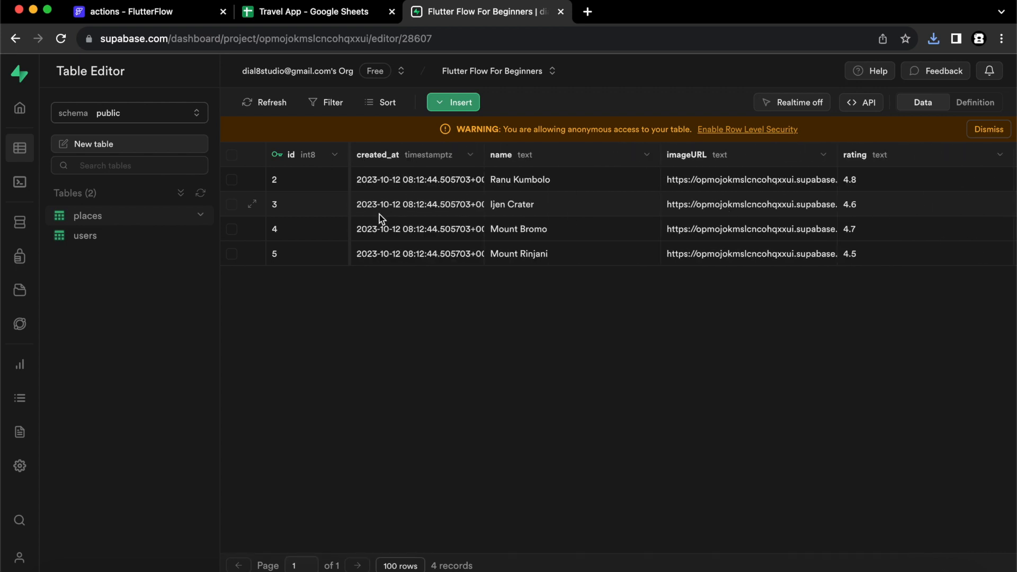
# Delete the Ijen Crater and Mount Rinjani cards from the FlutterFlow HomePage.
pyautogui.click(127, 13)
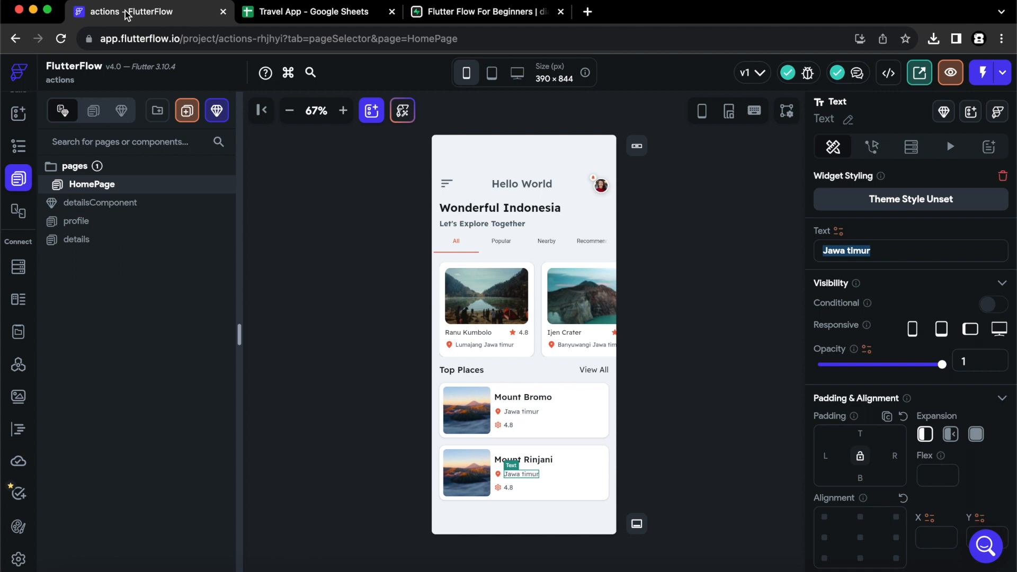
pyautogui.click(322, 253)
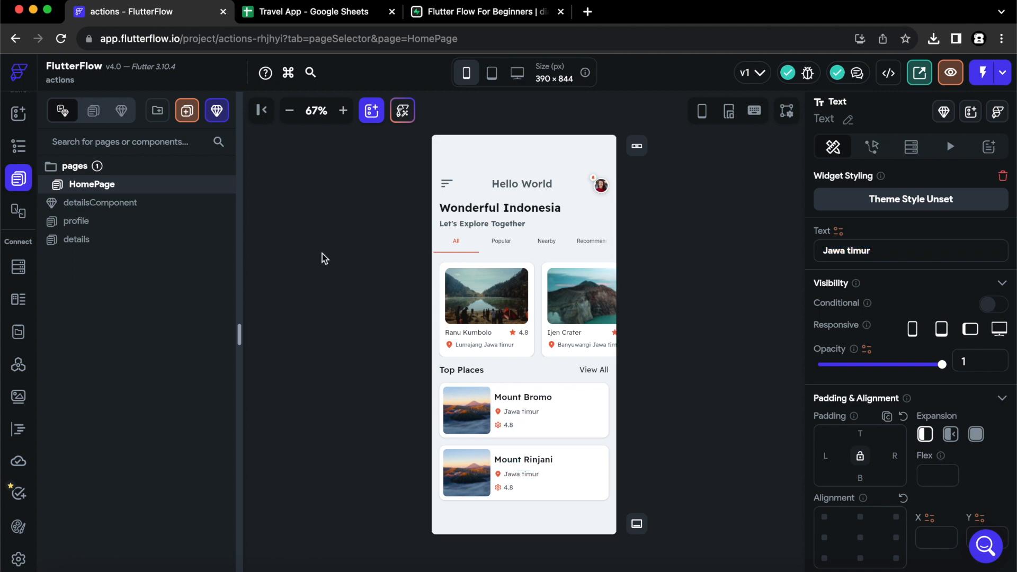
pyautogui.click(546, 358)
pyautogui.press('Delete')
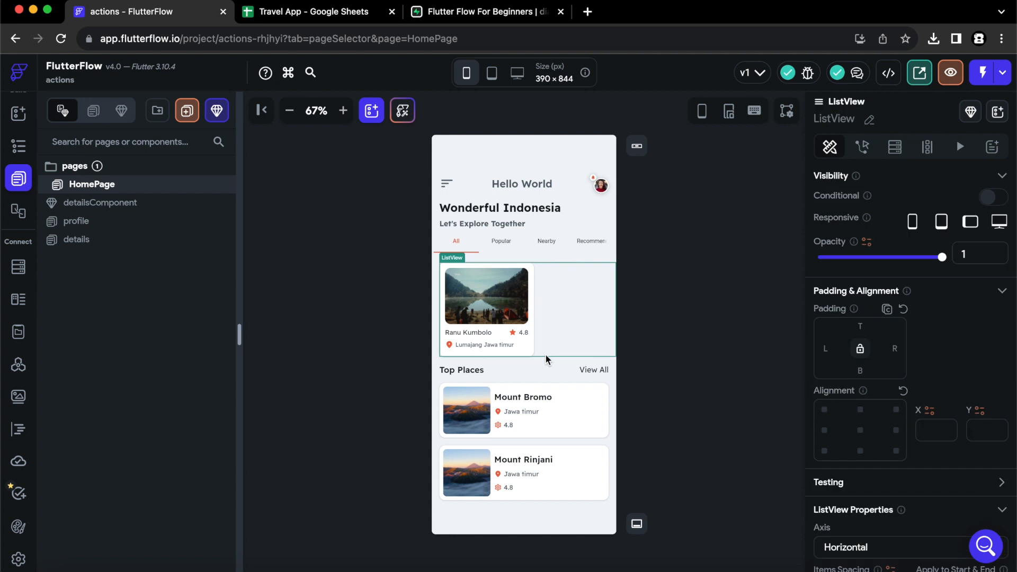
pyautogui.click(494, 449)
pyautogui.moveTo(445, 442)
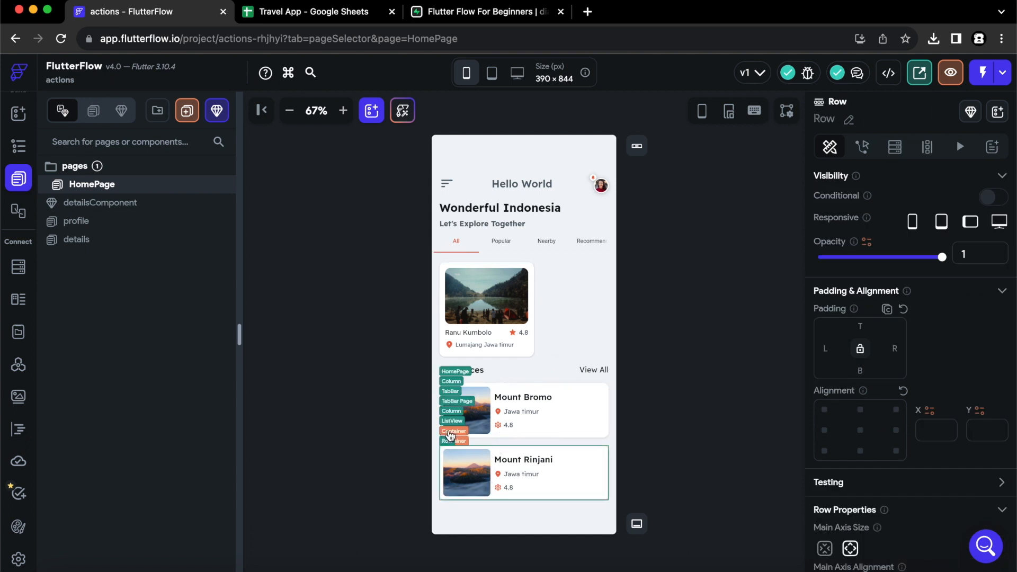
pyautogui.click(450, 432)
pyautogui.press('Delete')
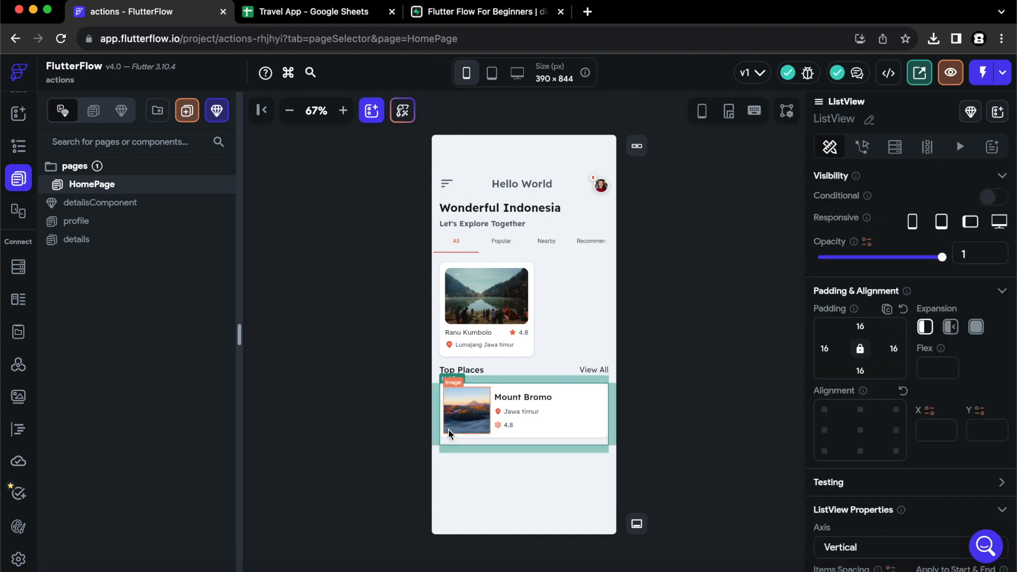
pyautogui.click(731, 401)
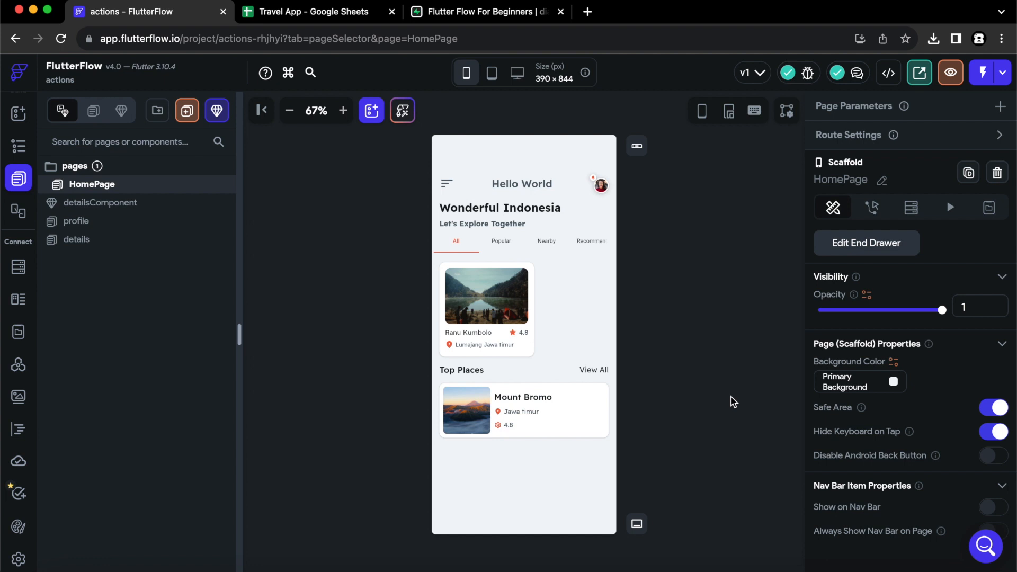
# Select the horizontal places list, view its Backend Query, then open Supabase settings.
pyautogui.click(584, 324)
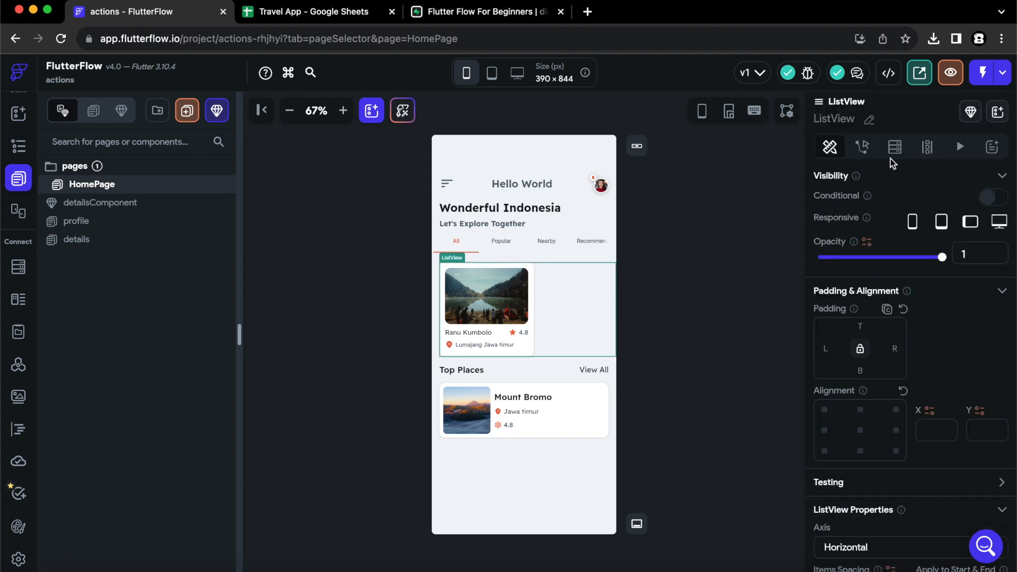
pyautogui.click(895, 148)
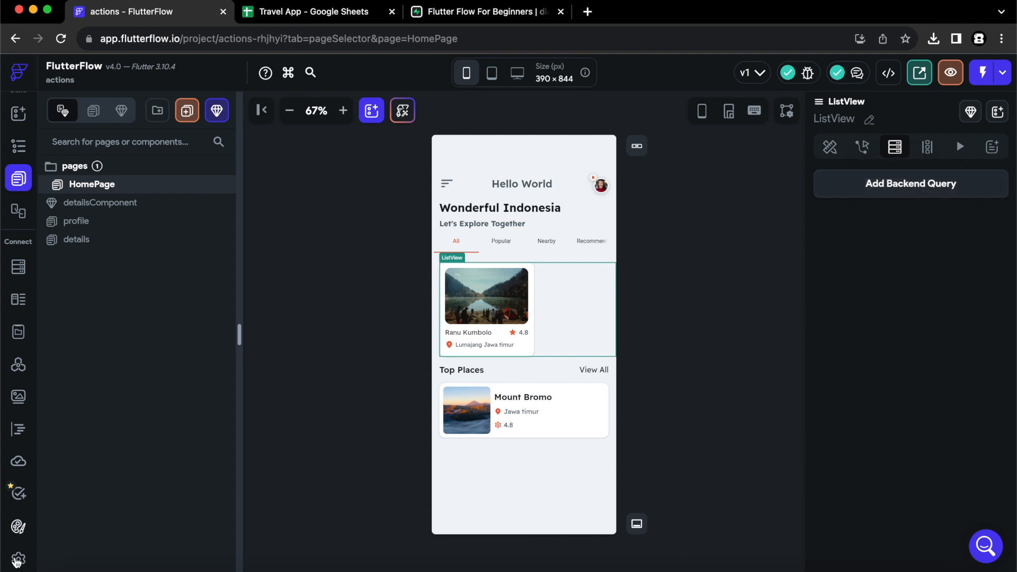
pyautogui.click(18, 560)
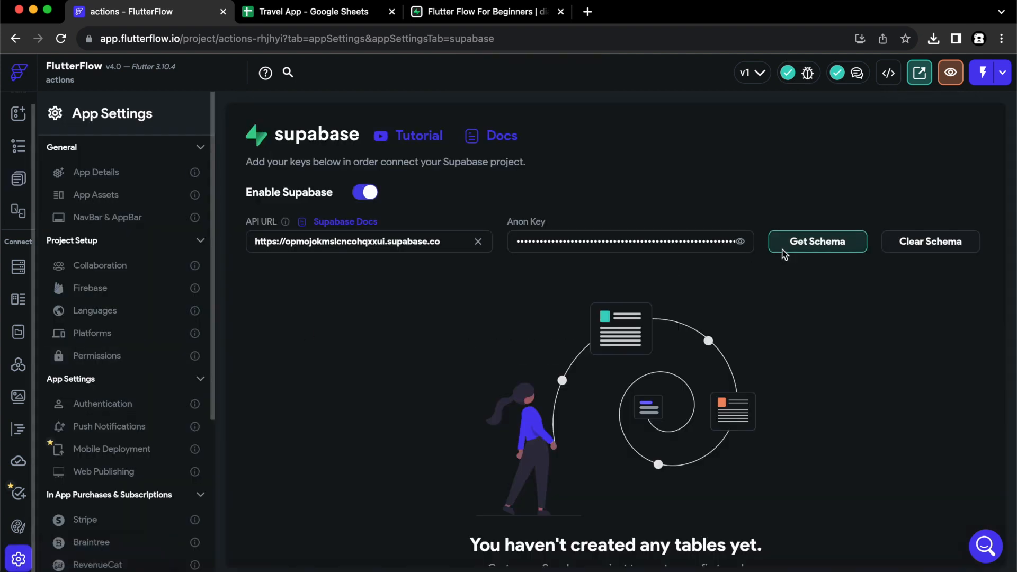
# Fetch the Supabase schema, check the places and users tables, and return to HomePage.
pyautogui.click(801, 241)
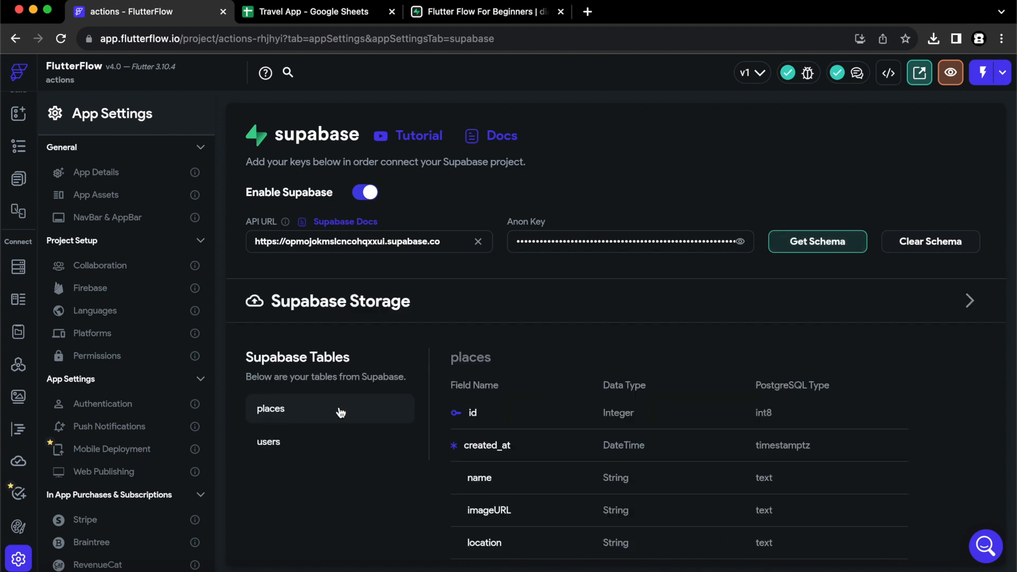
pyautogui.scroll(-2, 401, 384)
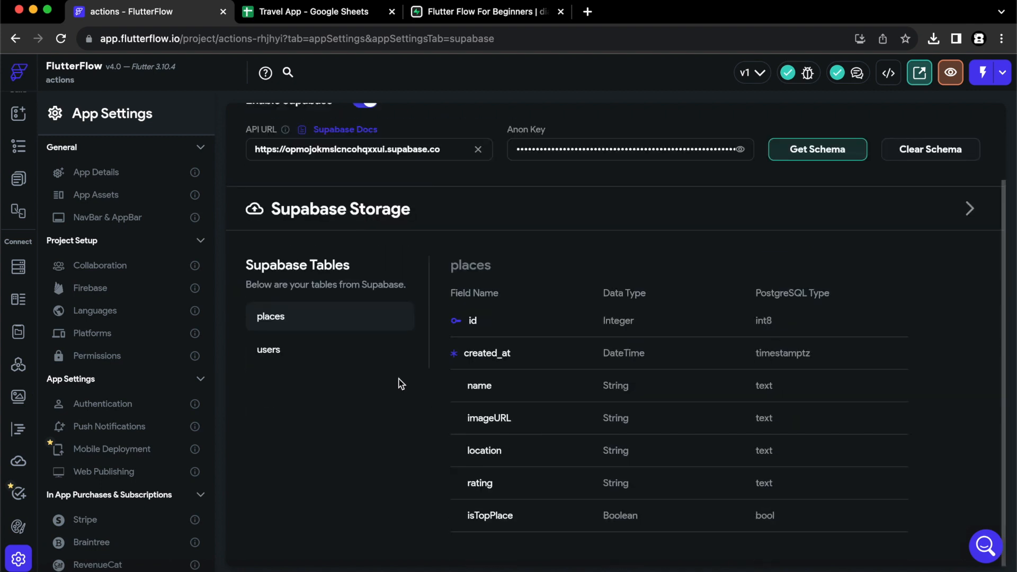
pyautogui.click(269, 350)
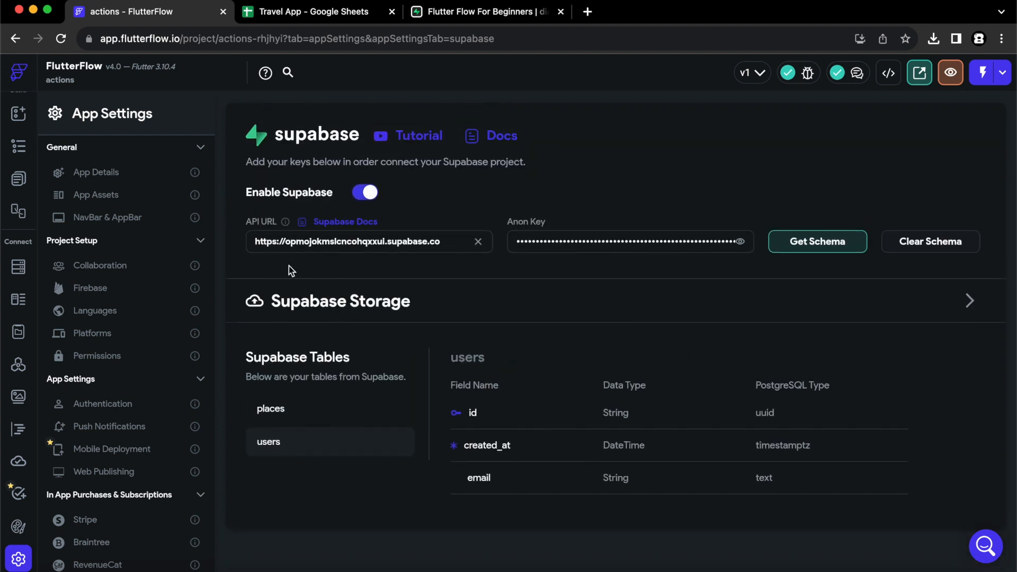
pyautogui.click(19, 179)
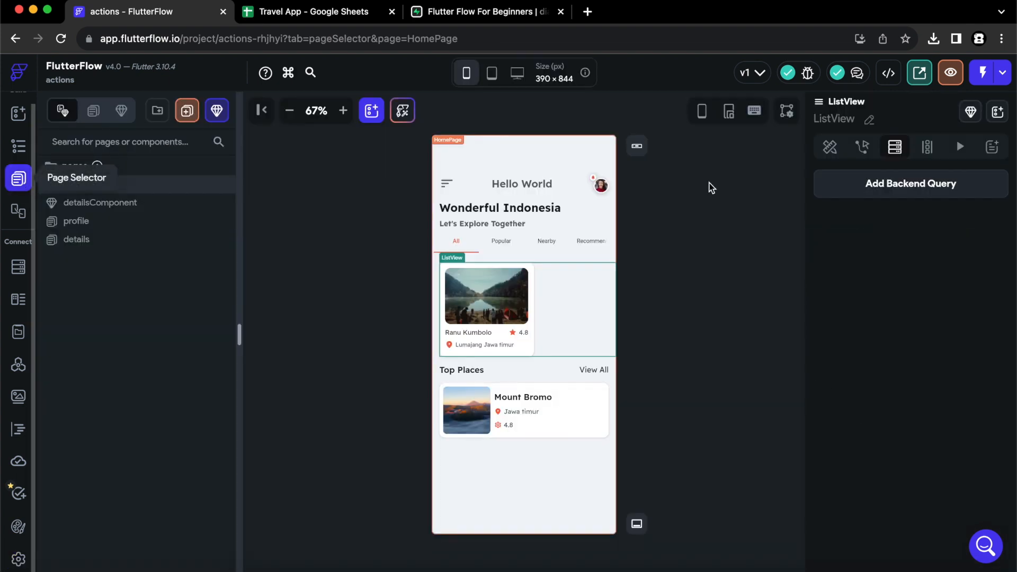
# Add a Supabase backend query on the places table to the horizontal list.
pyautogui.click(853, 183)
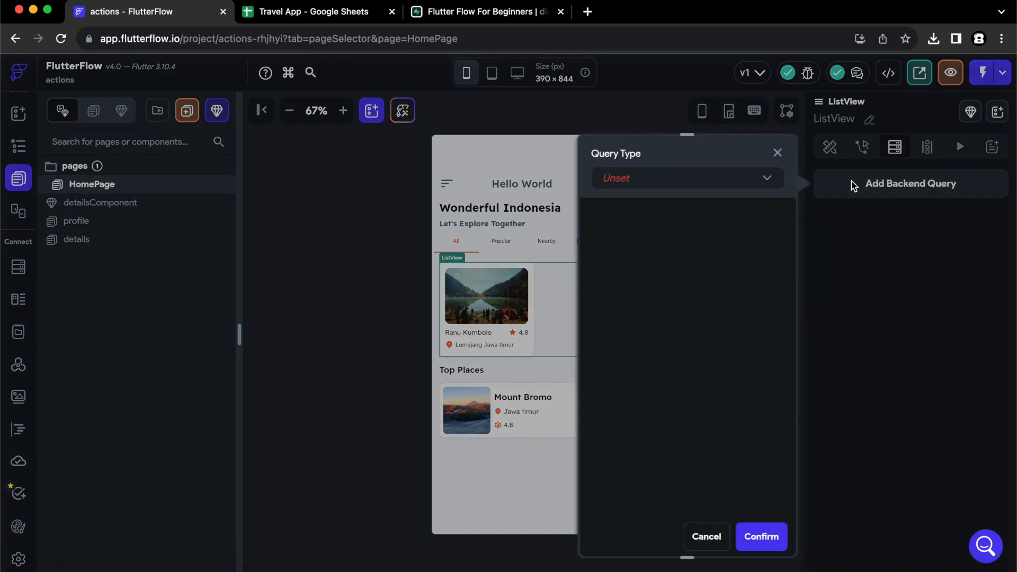
pyautogui.click(668, 184)
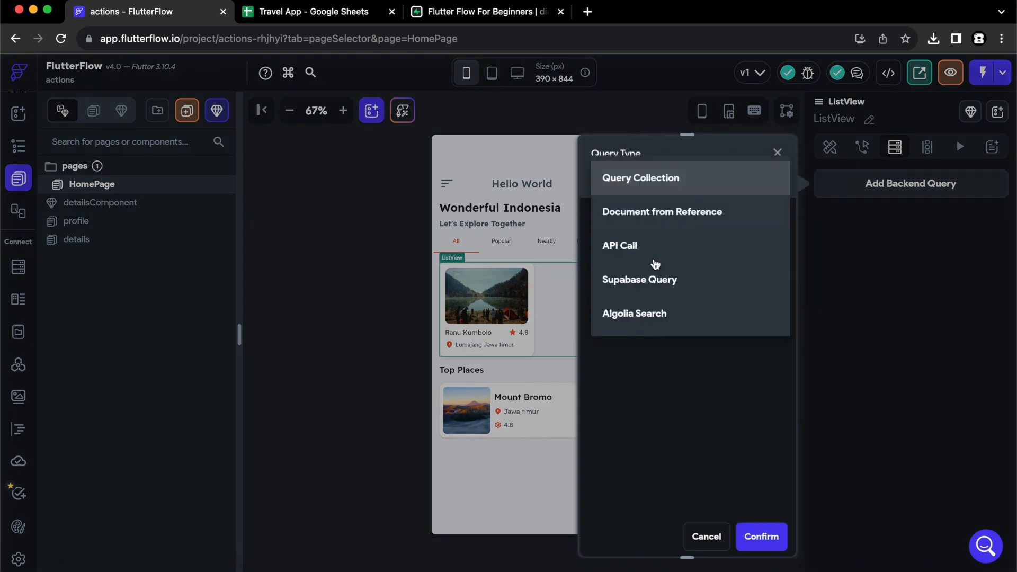
pyautogui.click(654, 281)
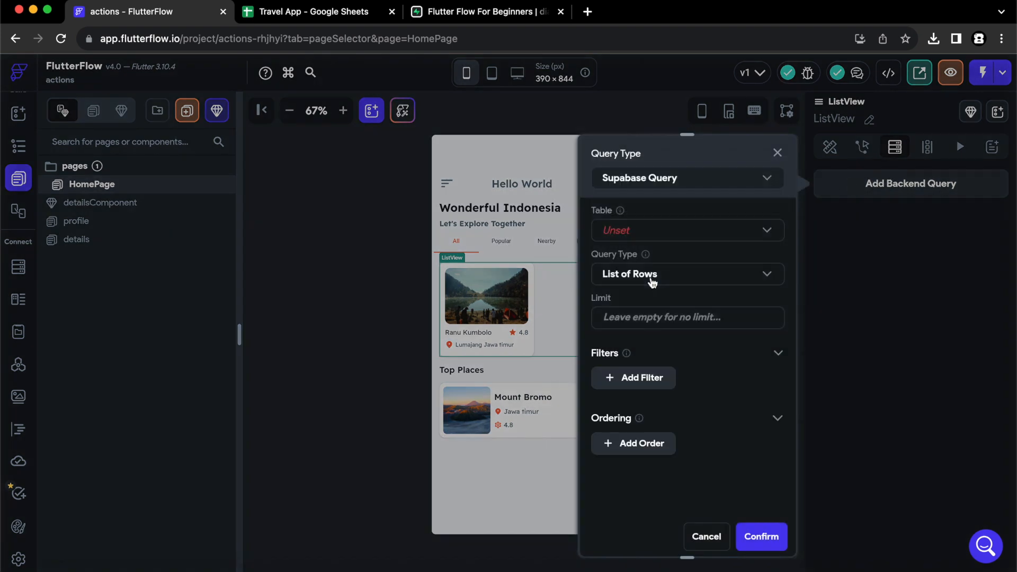
pyautogui.click(669, 233)
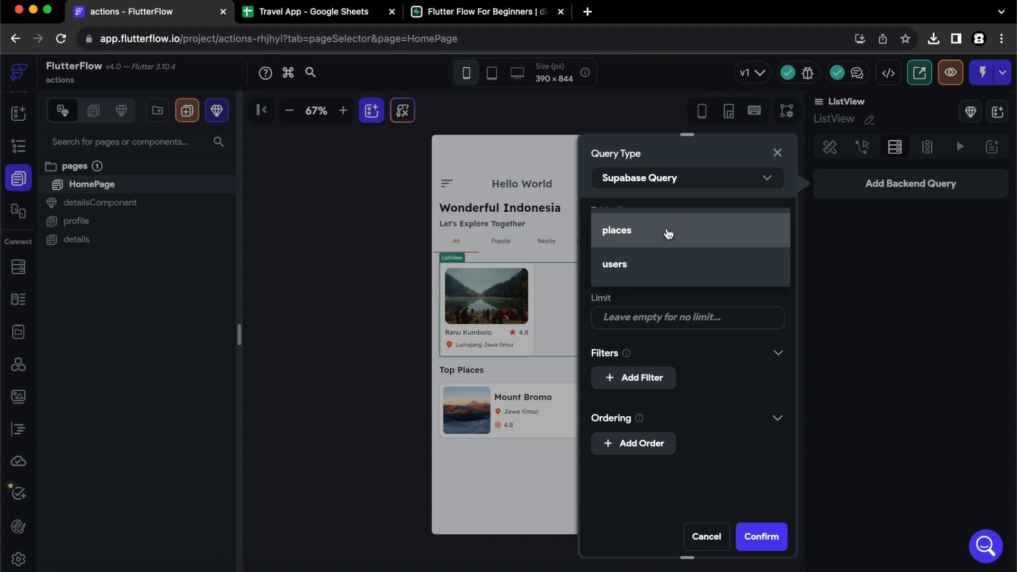
pyautogui.click(668, 234)
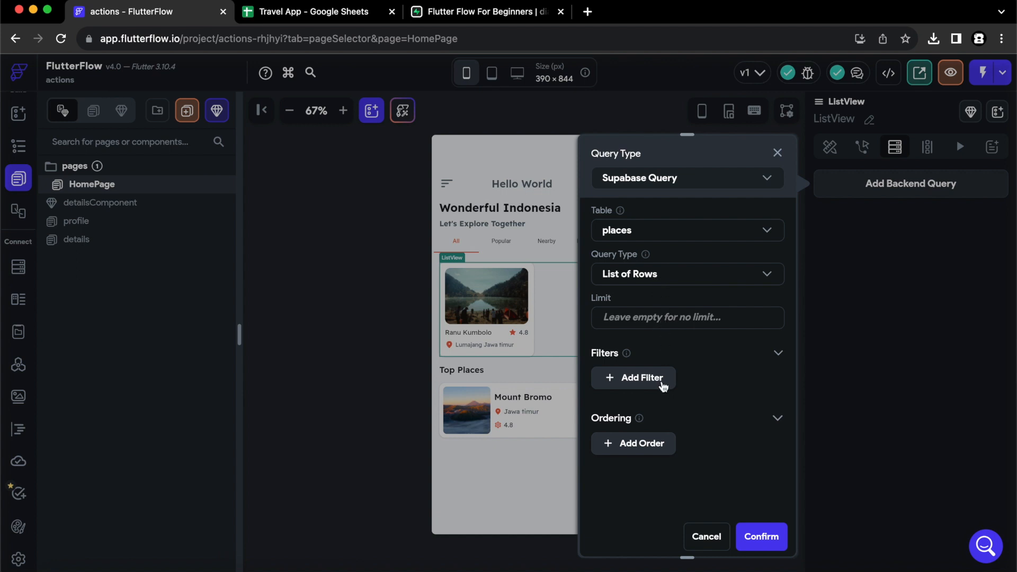
# Filter the query to isTopPlace Equal To False and confirm, generating list items.
pyautogui.click(657, 383)
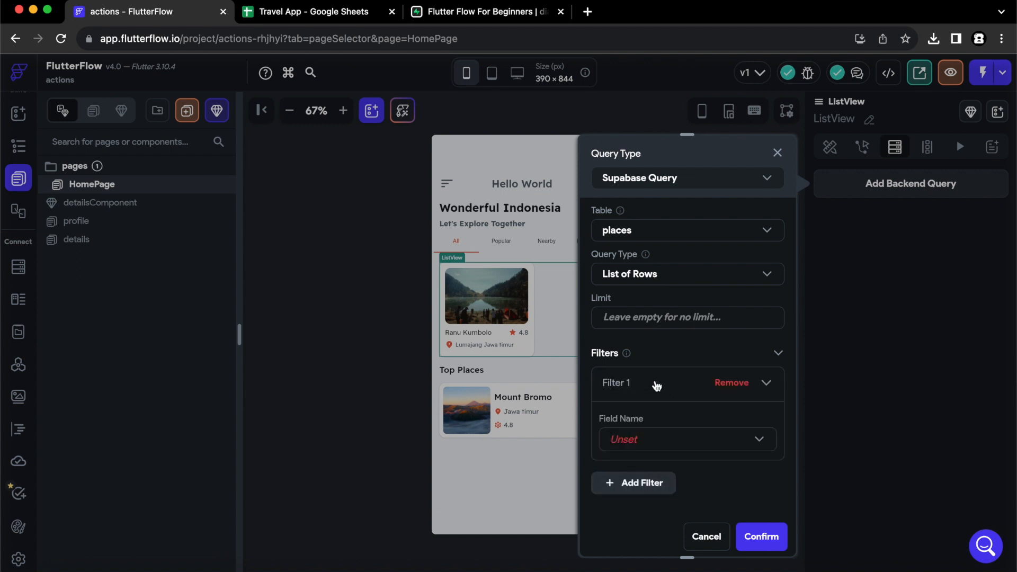
pyautogui.click(649, 441)
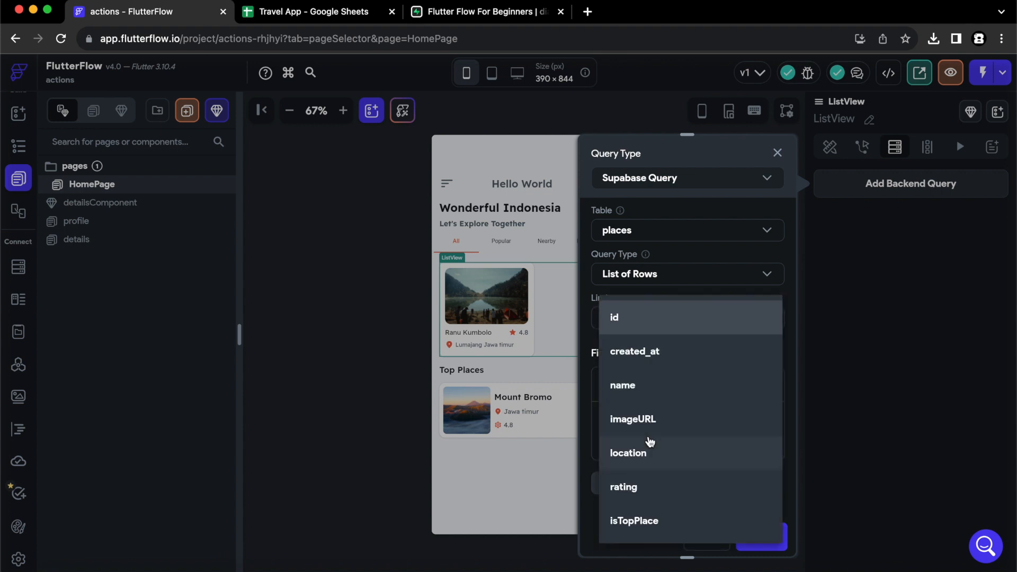
pyautogui.click(642, 519)
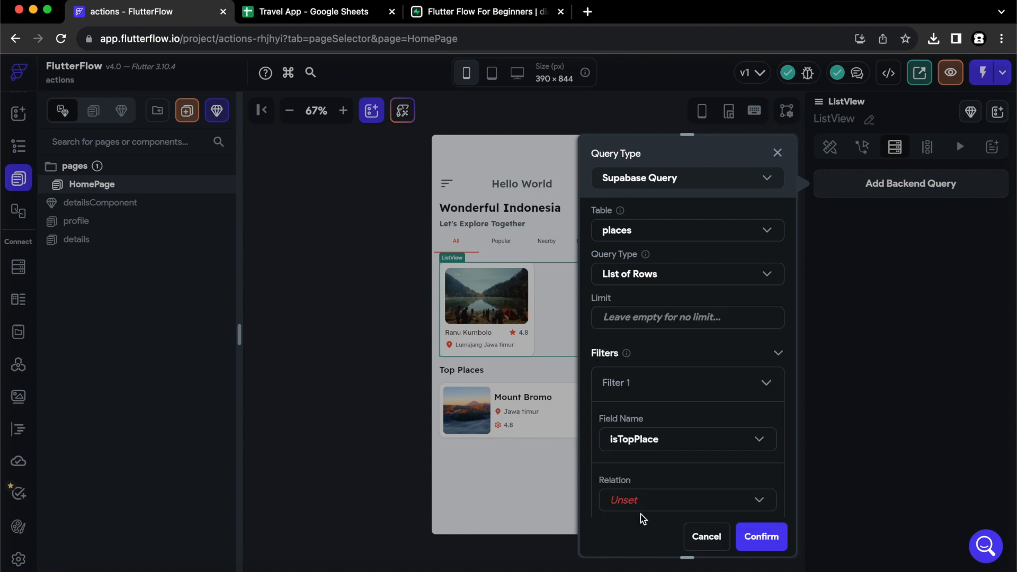
pyautogui.scroll(-2, 675, 395)
pyautogui.click(676, 395)
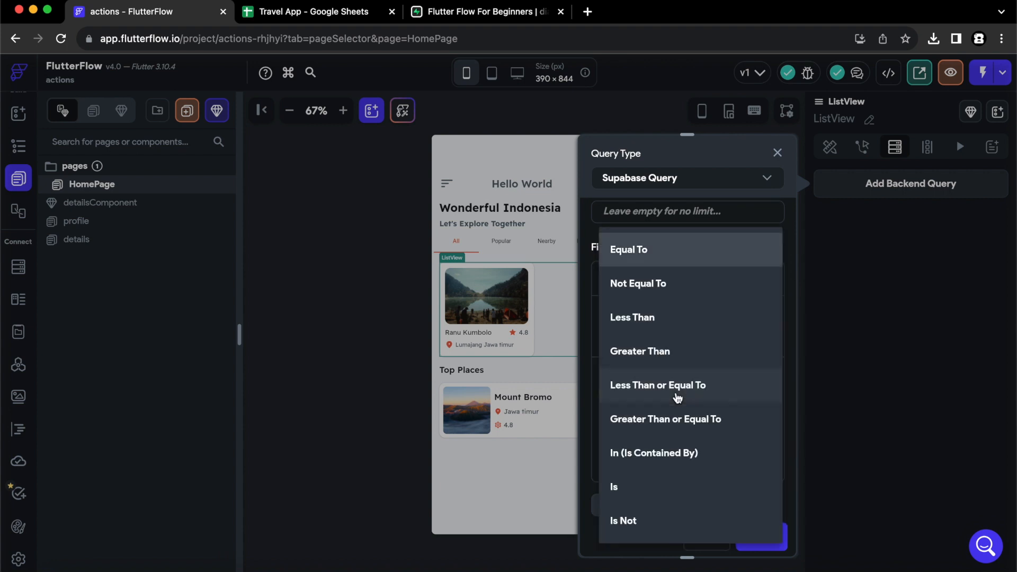
pyautogui.click(640, 253)
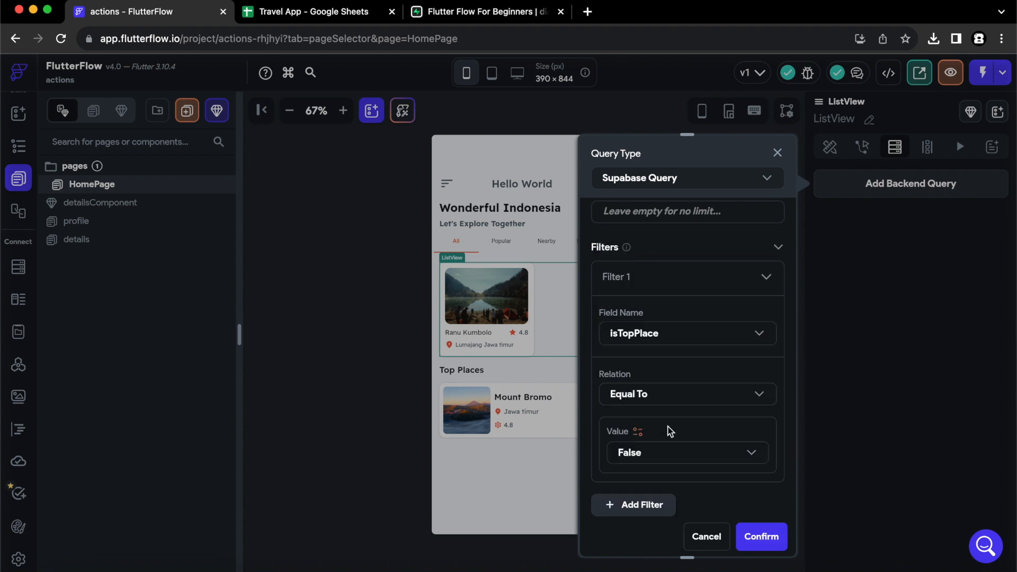
pyautogui.click(779, 248)
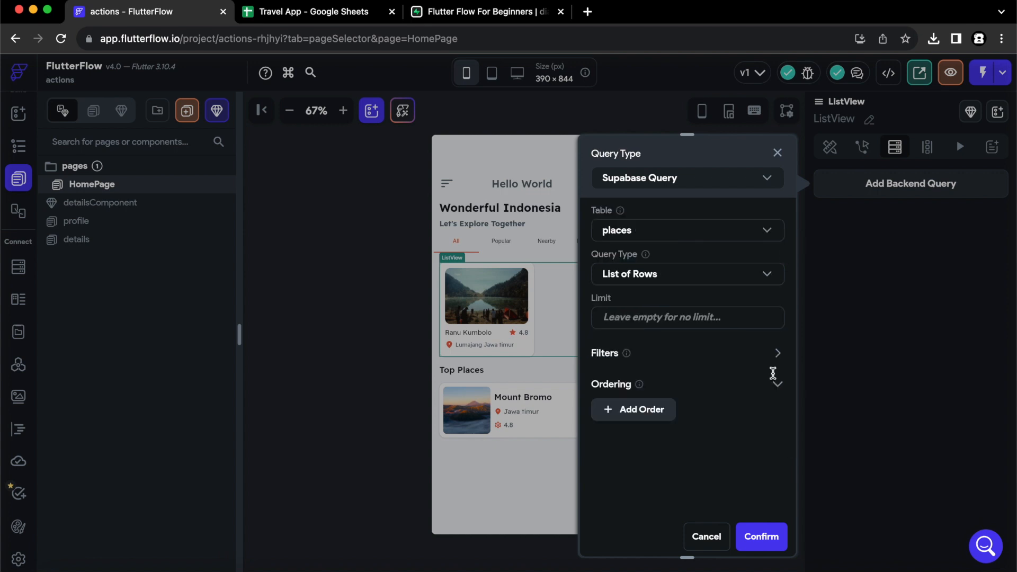
pyautogui.click(764, 535)
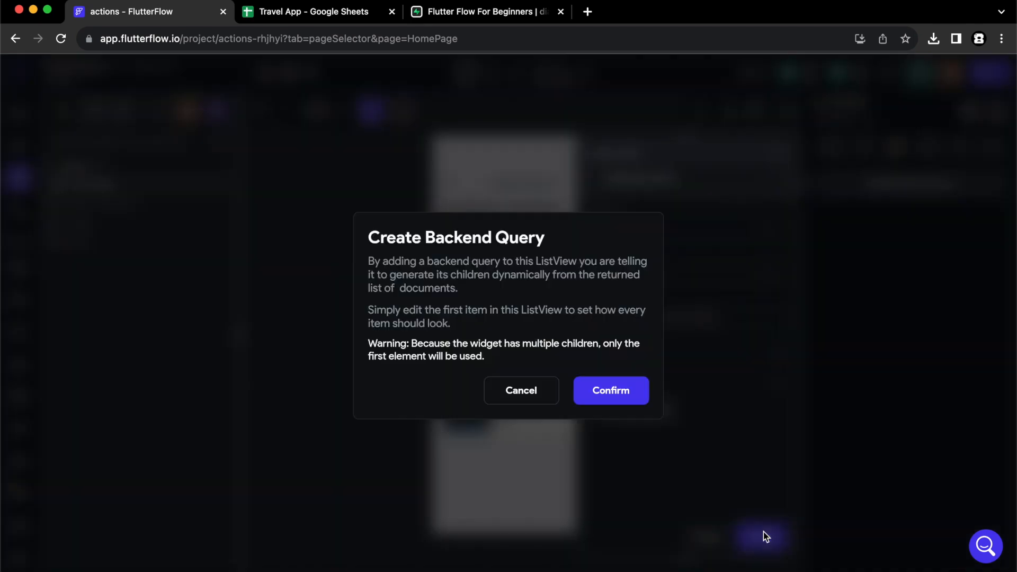
pyautogui.click(606, 398)
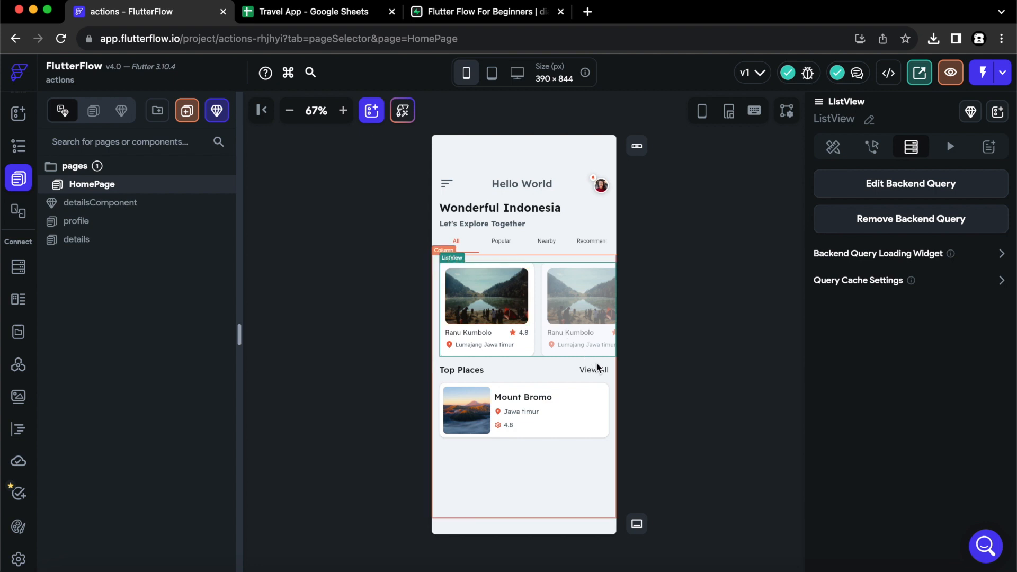
# Close the spreadsheet and tutorial video browser tabs and return to the page's properties.
pyautogui.click(392, 12)
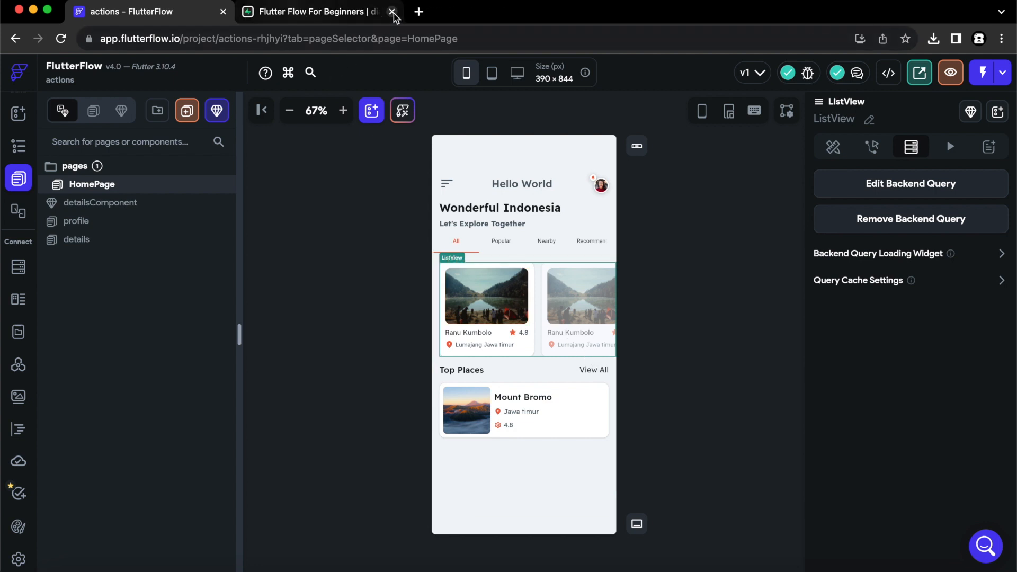
pyautogui.click(392, 11)
pyautogui.click(691, 296)
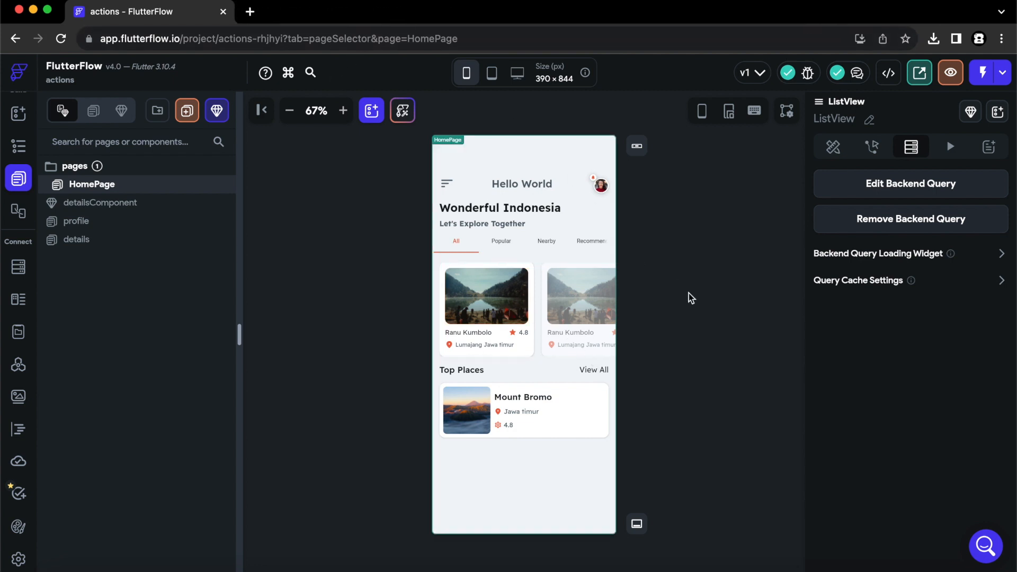
pyautogui.click(837, 147)
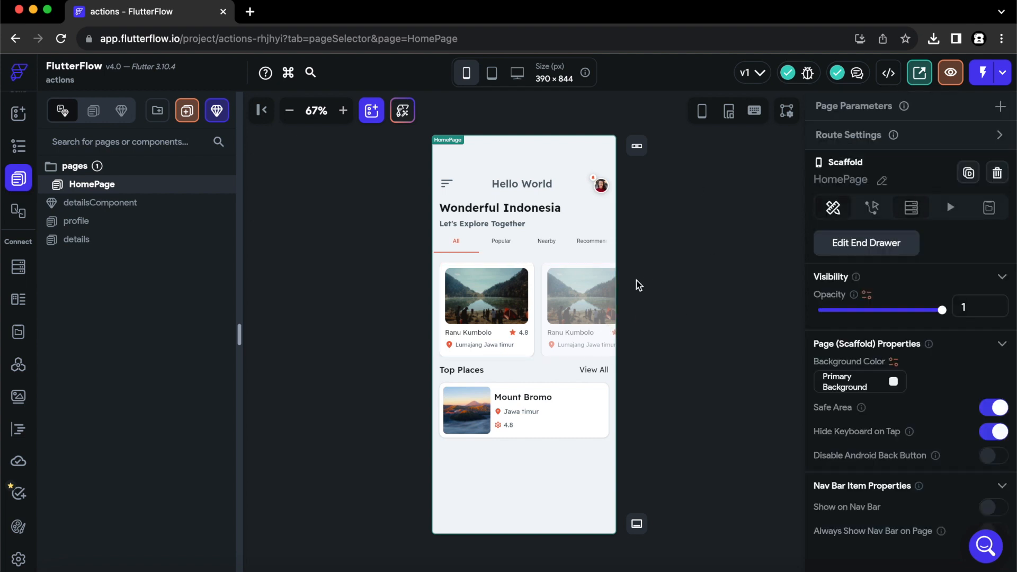
# Make the first place card's image a Network image with its path bound to places Row imageURL.
pyautogui.click(502, 308)
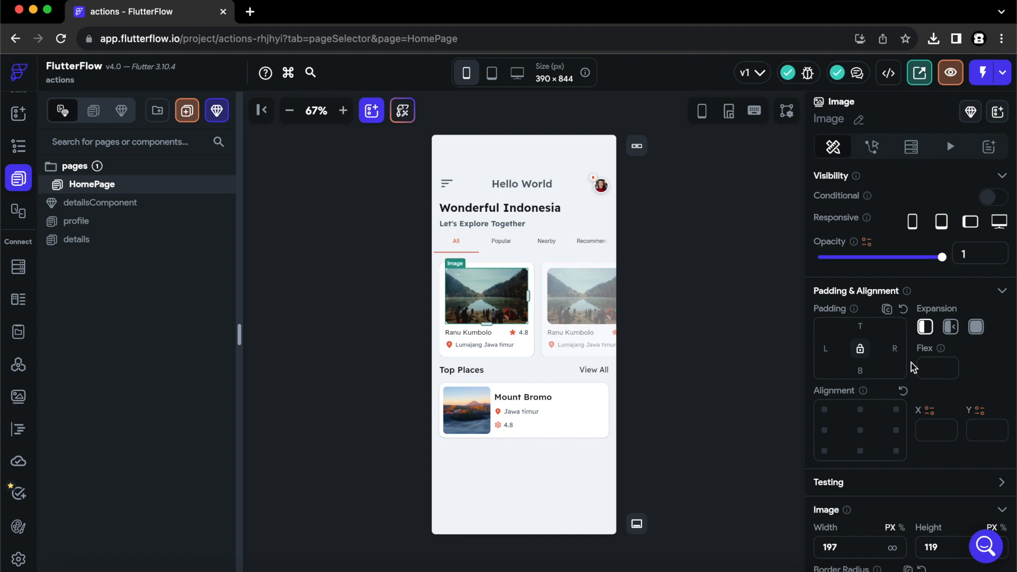
pyautogui.scroll(-6, 913, 367)
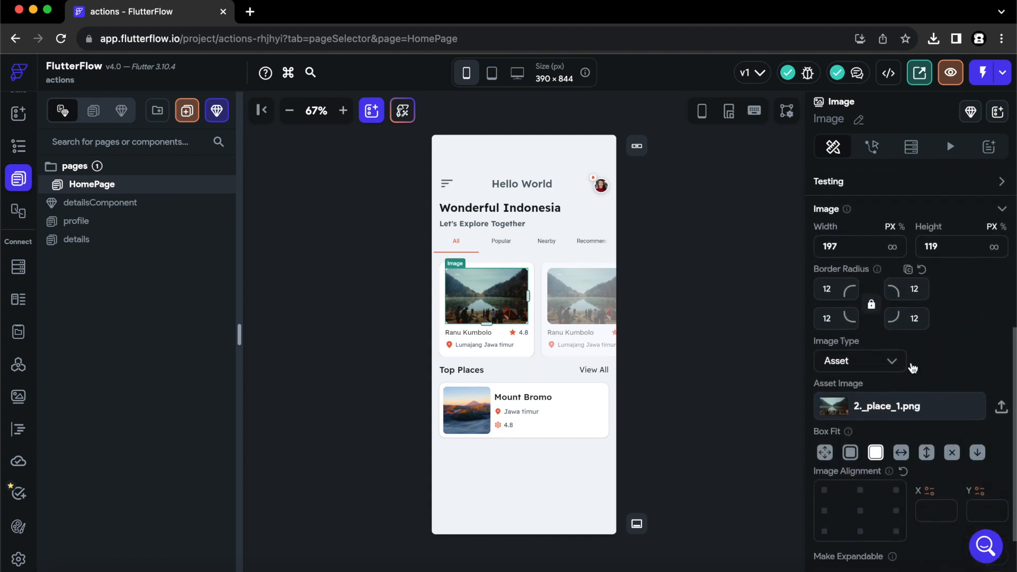
pyautogui.scroll(-1, 912, 367)
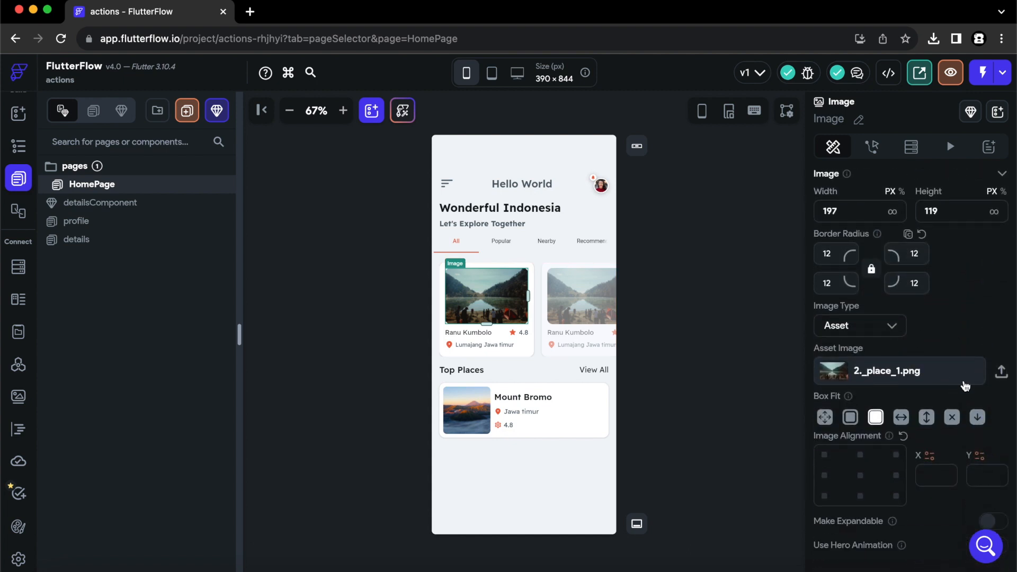
pyautogui.click(893, 327)
pyautogui.click(863, 295)
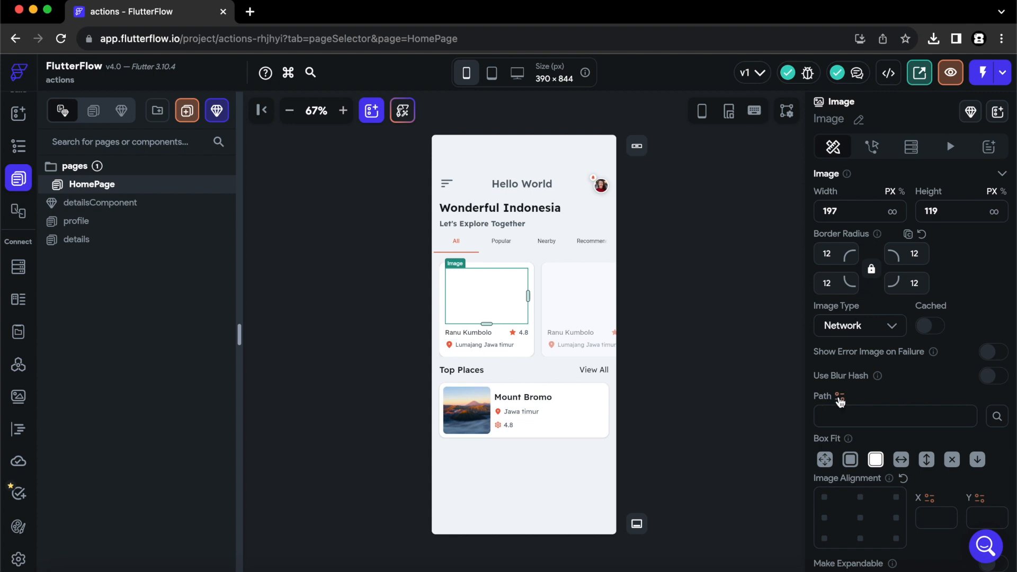
pyautogui.click(840, 398)
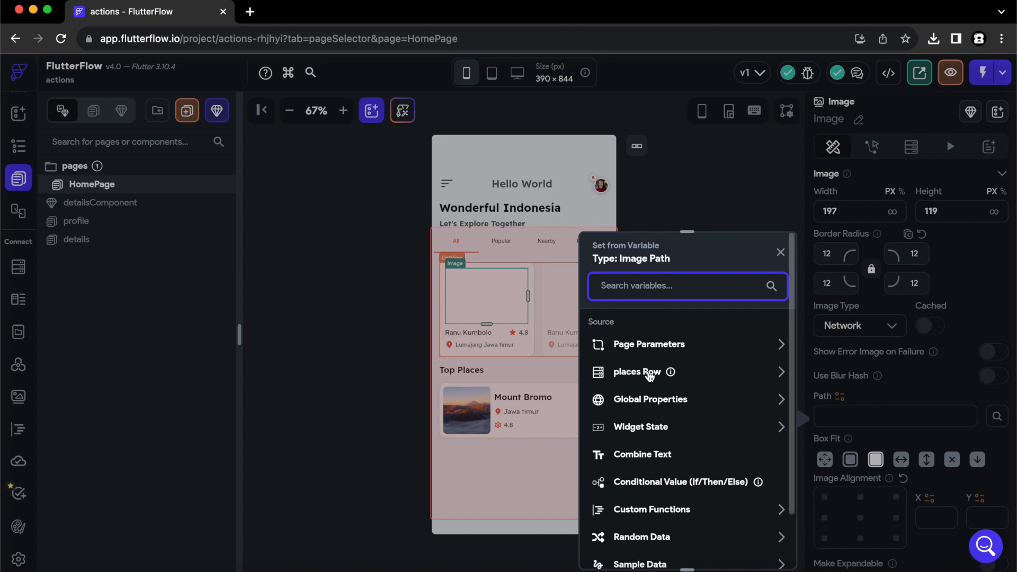
pyautogui.click(650, 374)
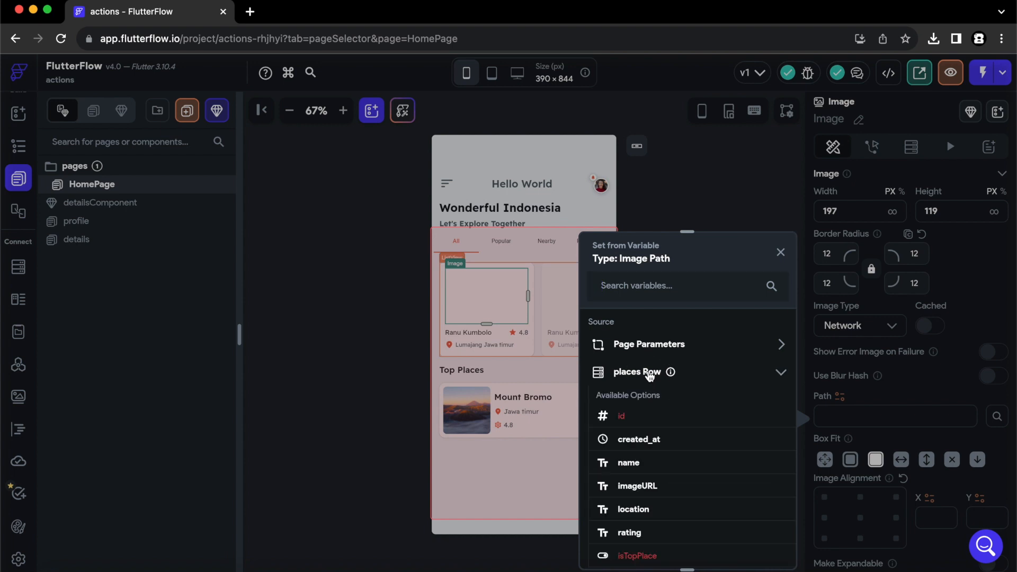
pyautogui.click(634, 488)
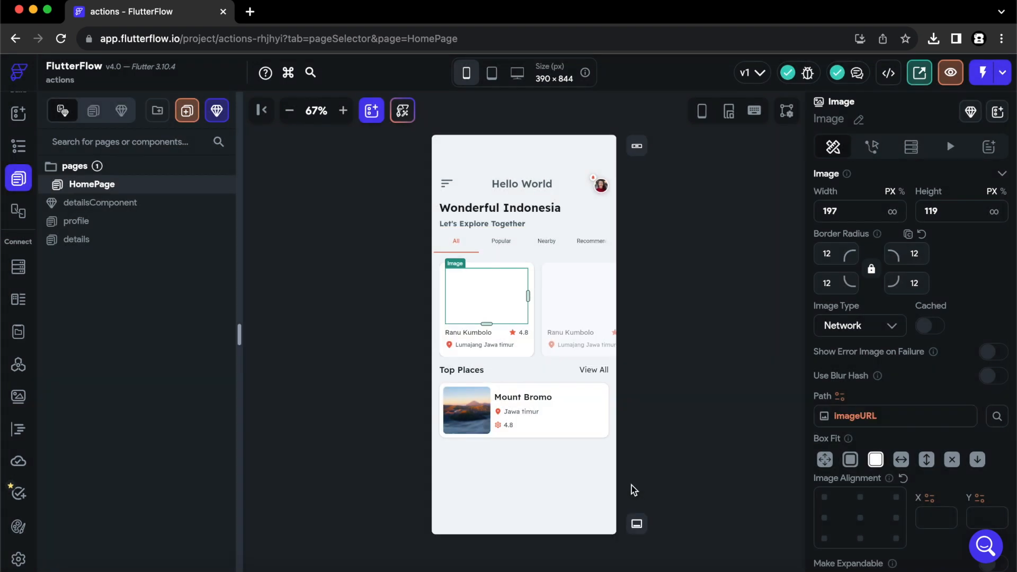
# Bind the Ranu Kumbolo title text to the places row's name field.
pyautogui.click(478, 333)
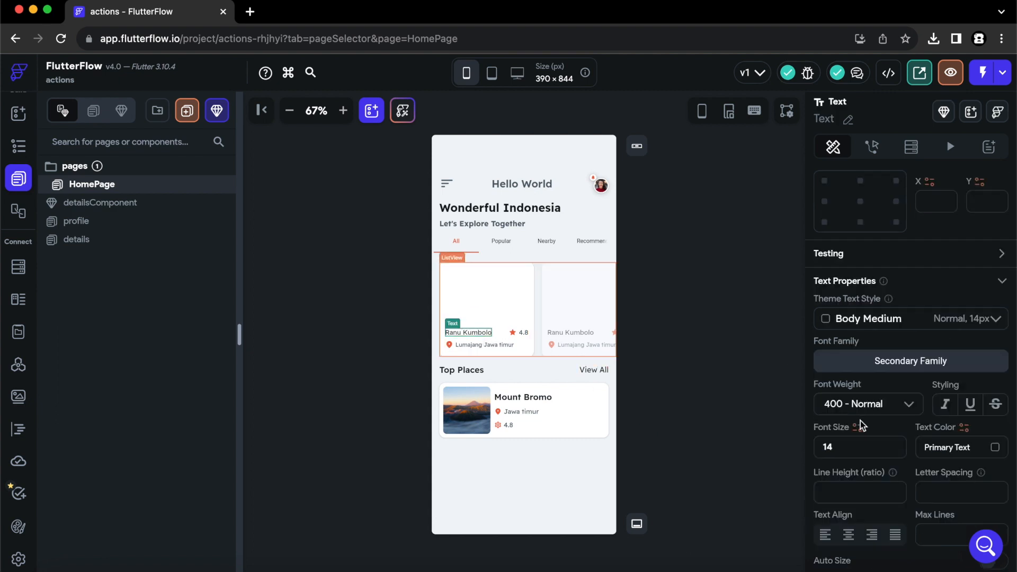
pyautogui.scroll(1, 911, 368)
pyautogui.scroll(6, 911, 369)
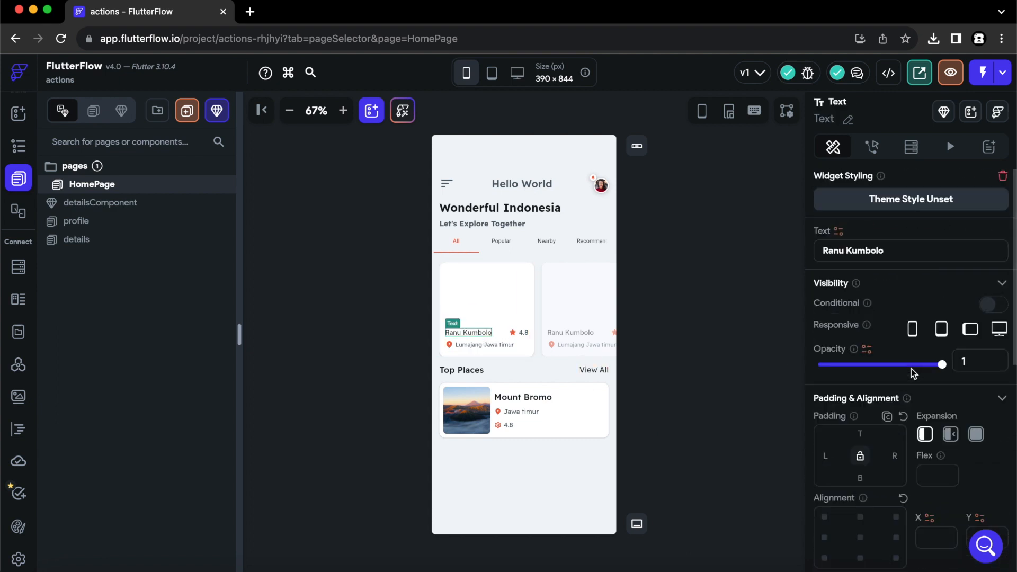
pyautogui.click(837, 232)
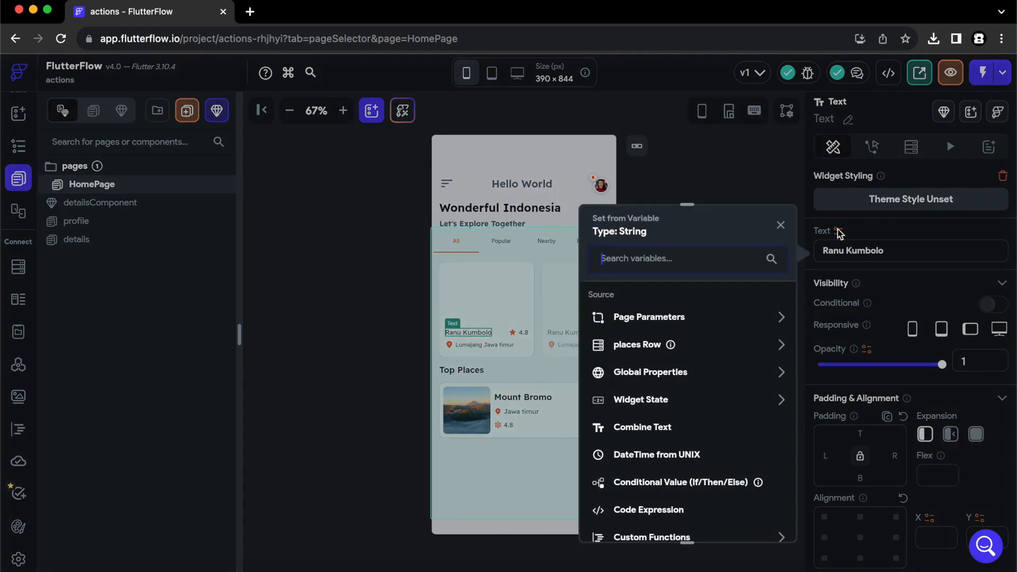
pyautogui.click(645, 345)
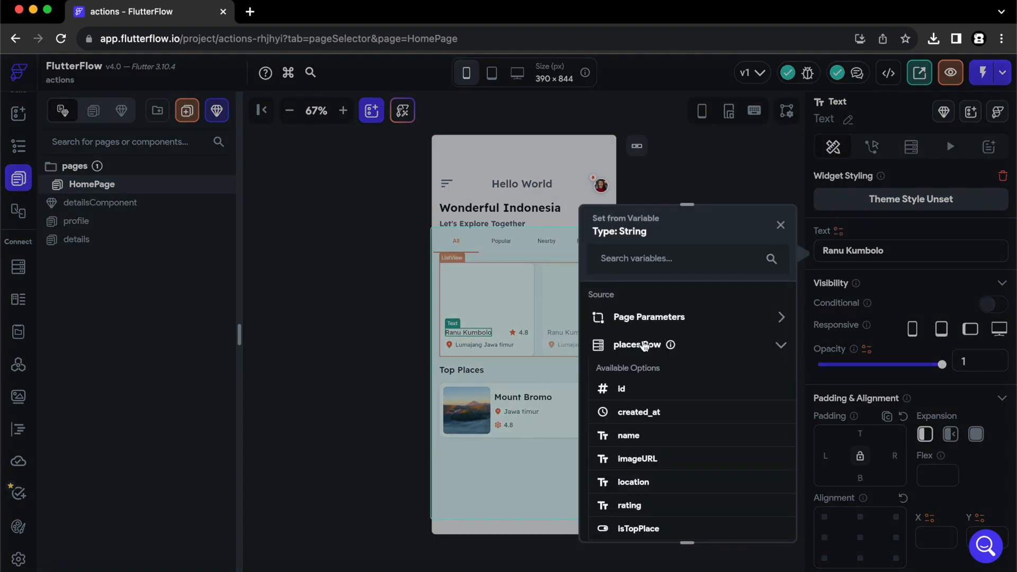
pyautogui.scroll(-2, 707, 440)
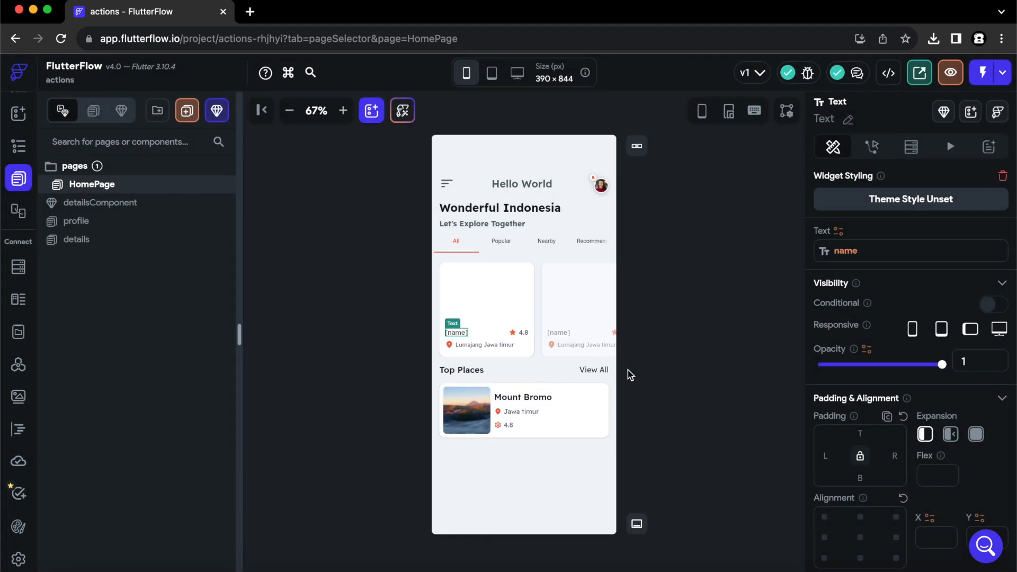
# Bind the 'Lumajang Jawa timur' text to the places row's location field.
pyautogui.click(524, 334)
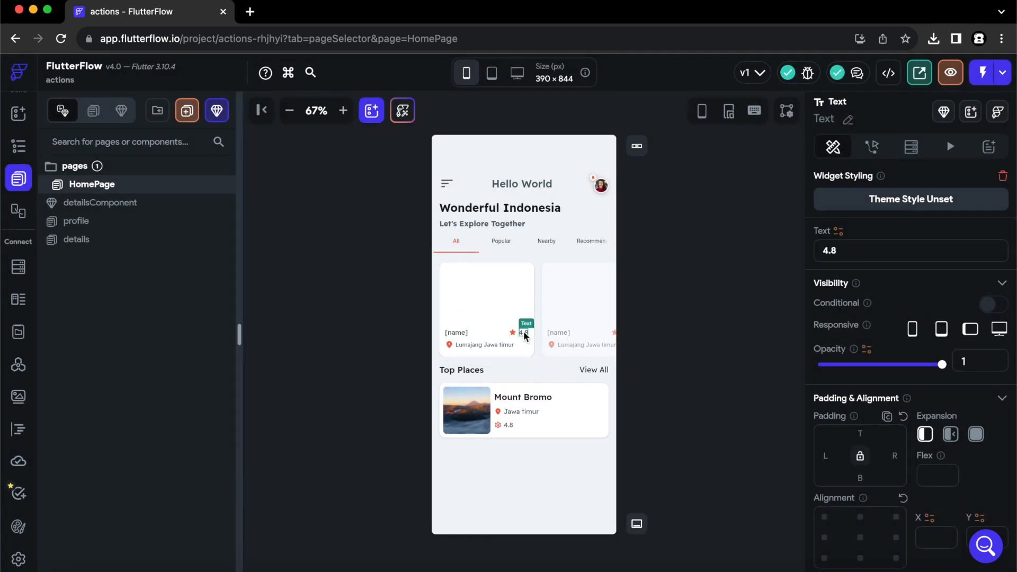
pyautogui.click(494, 345)
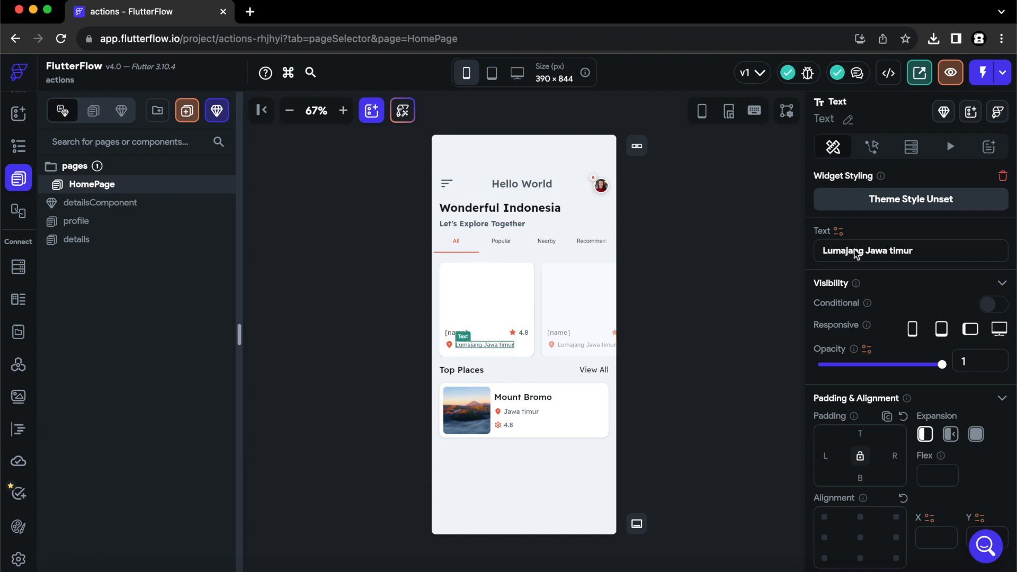
pyautogui.click(838, 232)
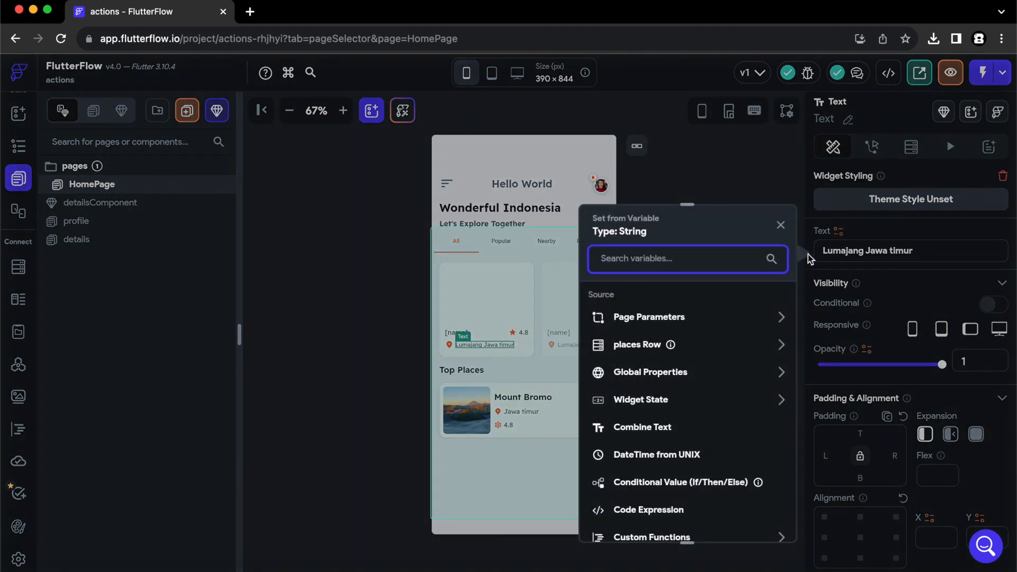
pyautogui.click(640, 349)
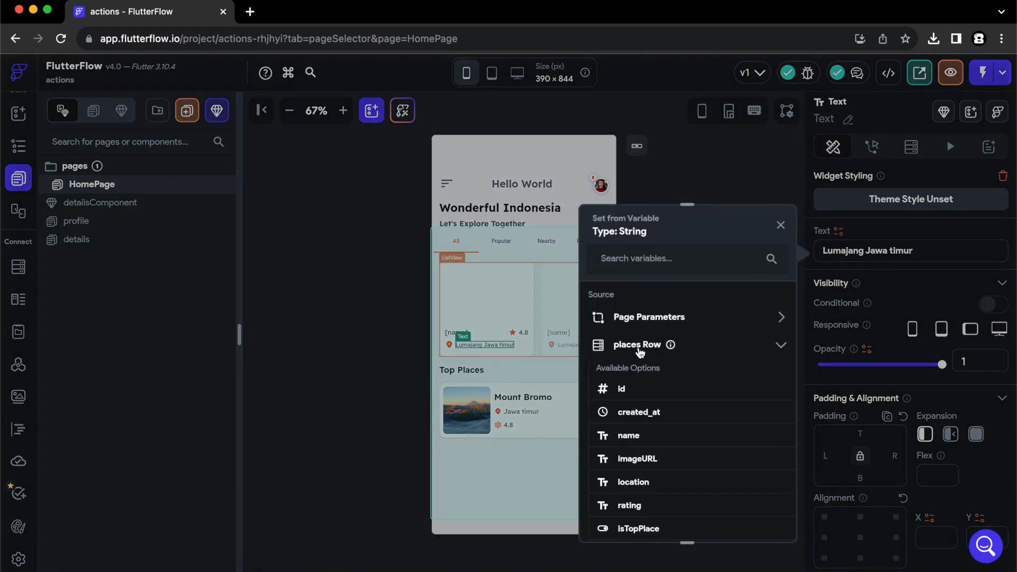
pyautogui.click(634, 482)
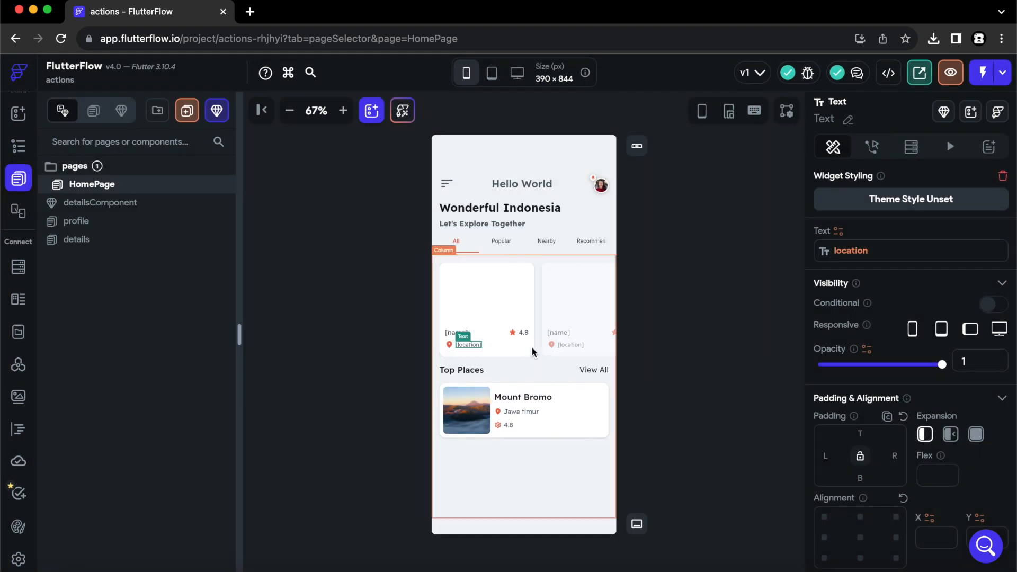
# Bind the 4.8 rating text to the places row's rating field.
pyautogui.click(524, 334)
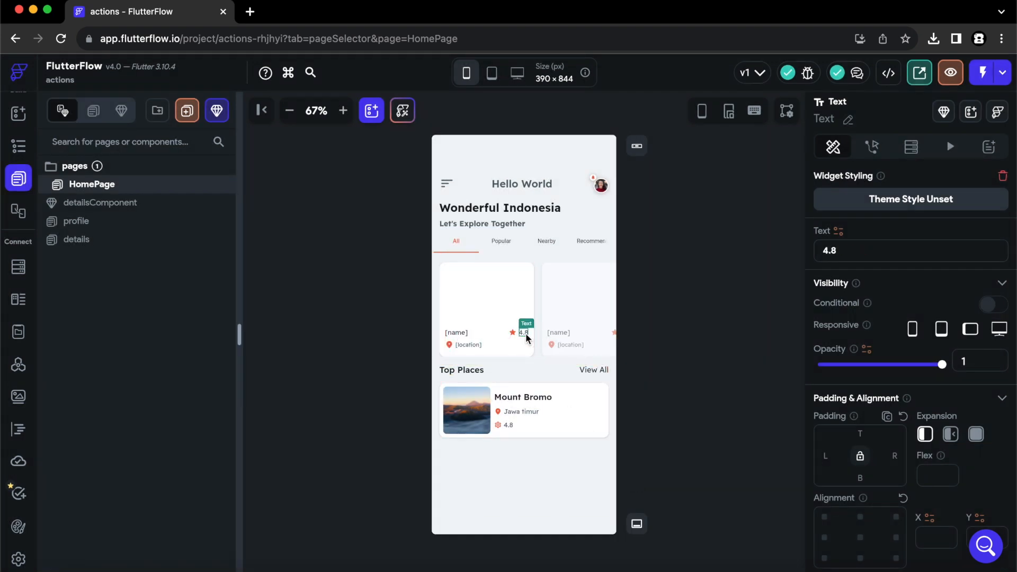
pyautogui.click(838, 233)
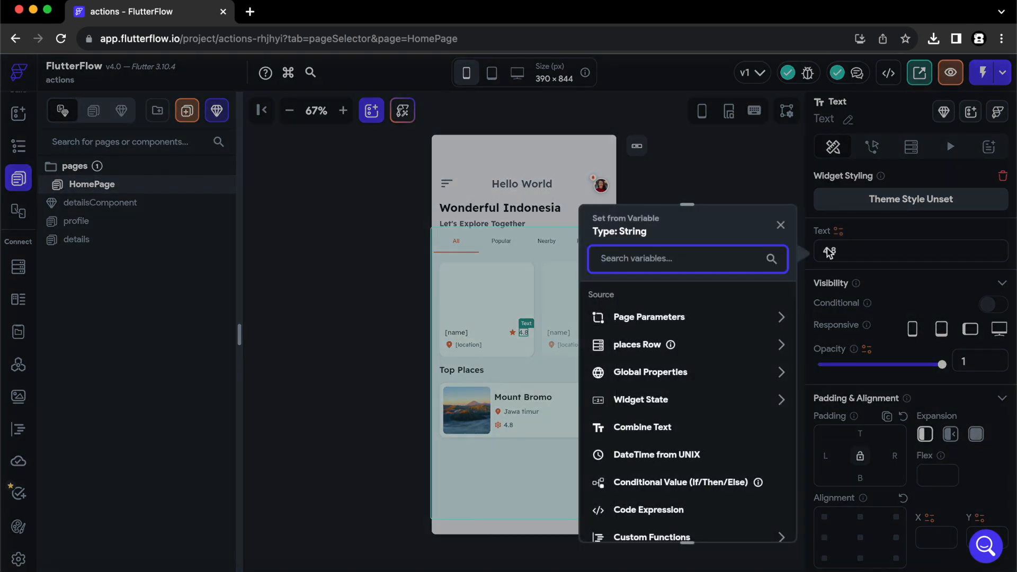
pyautogui.click(643, 345)
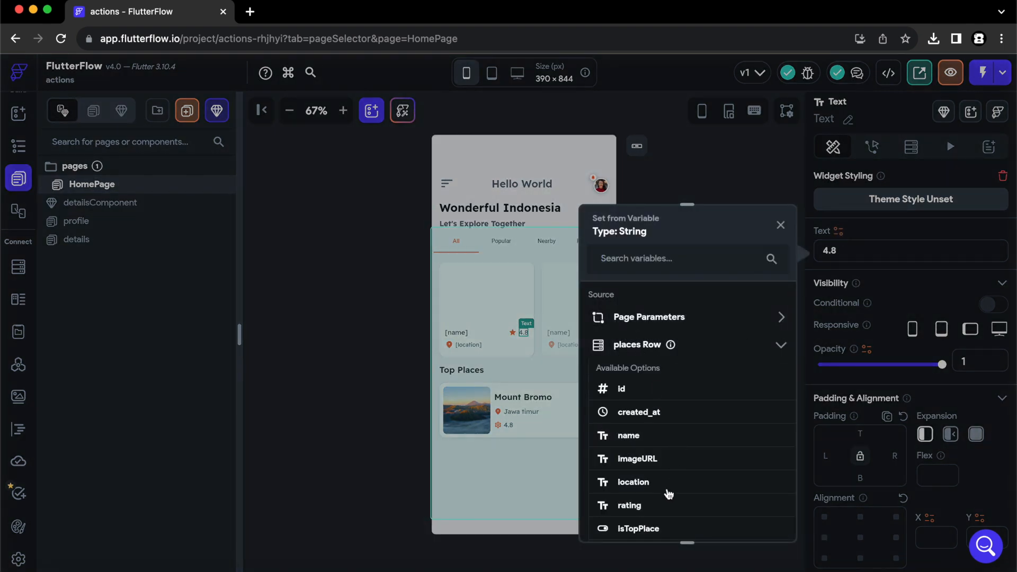
pyautogui.click(631, 506)
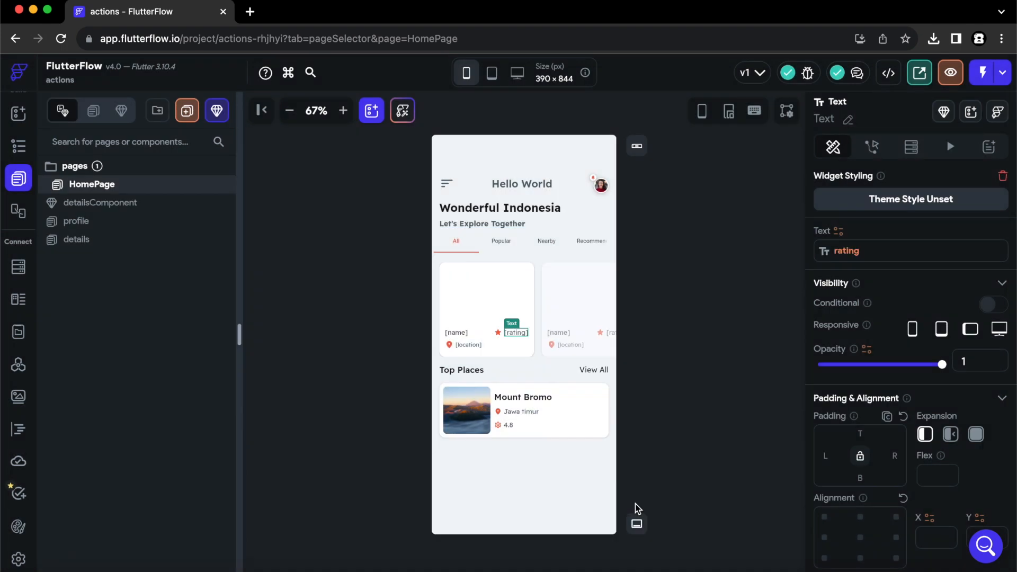
pyautogui.click(680, 461)
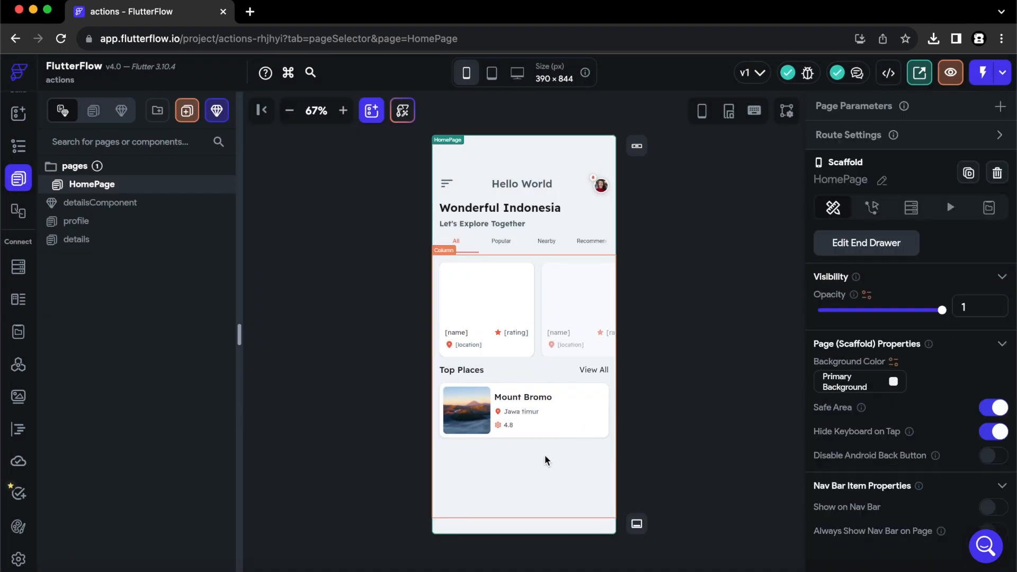
# Add a Supabase backend query on the places table to the Top Places list.
pyautogui.click(520, 443)
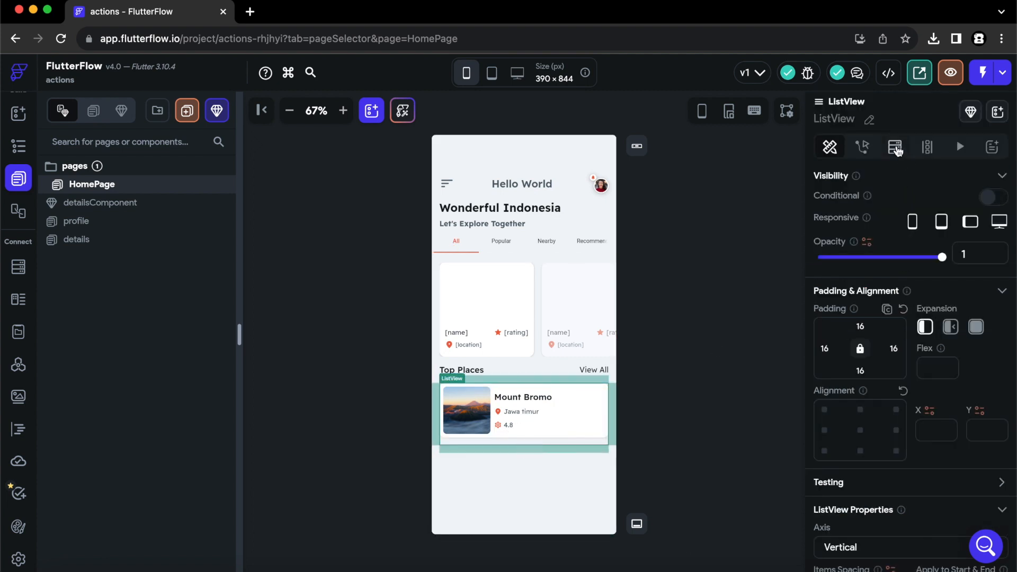
pyautogui.click(896, 150)
pyautogui.click(836, 191)
pyautogui.click(699, 181)
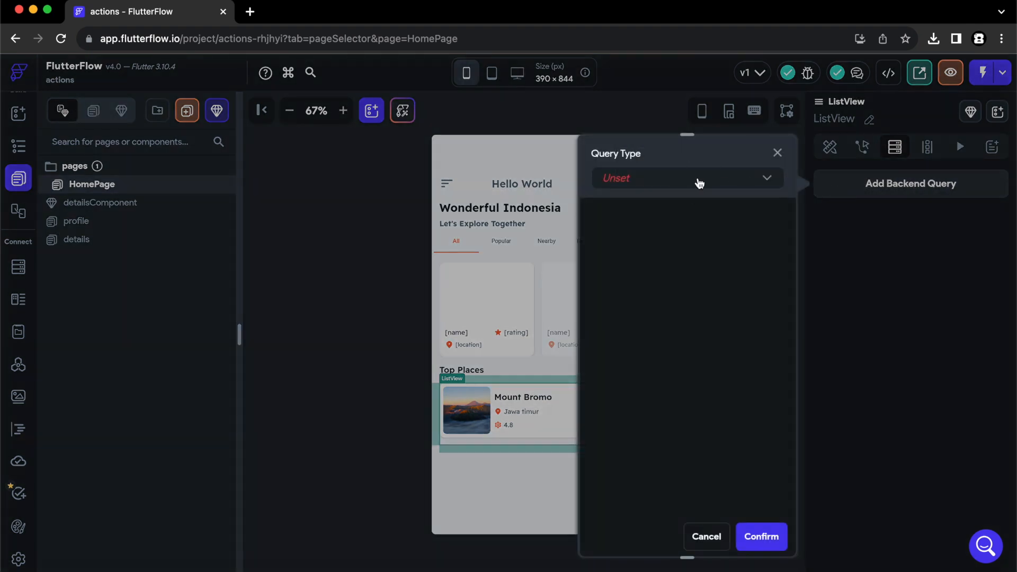
pyautogui.click(670, 279)
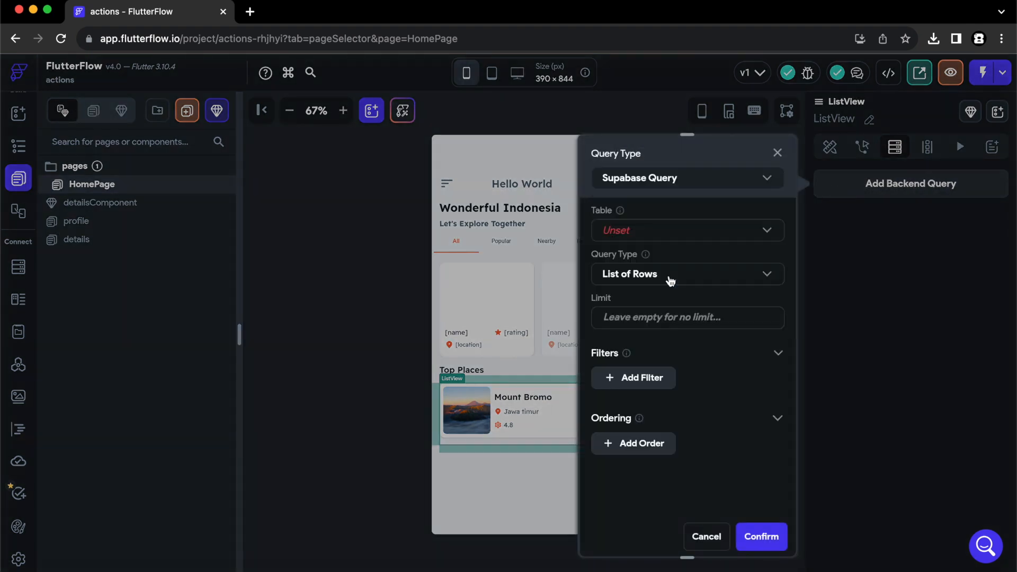
pyautogui.click(643, 231)
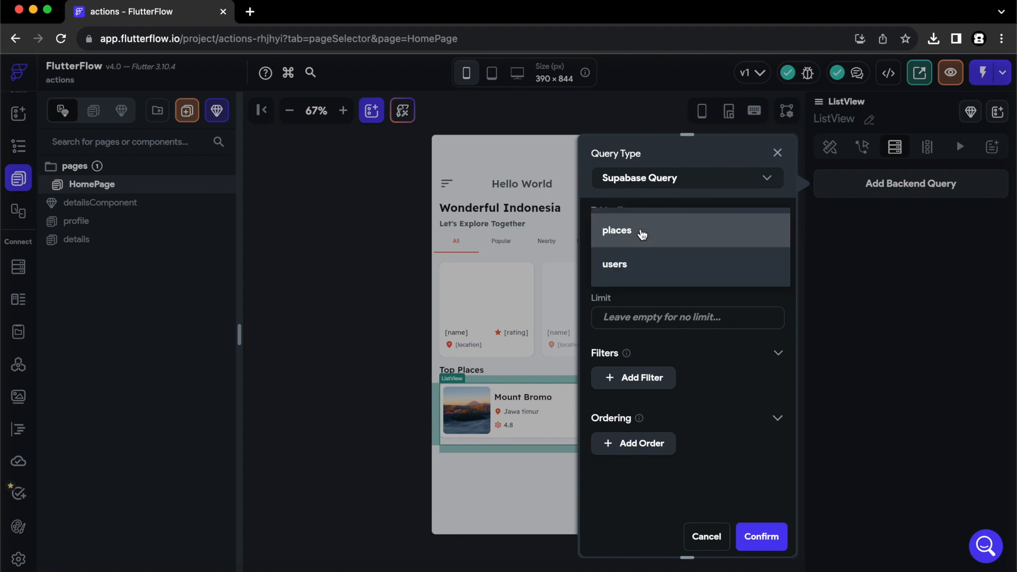
pyautogui.click(642, 232)
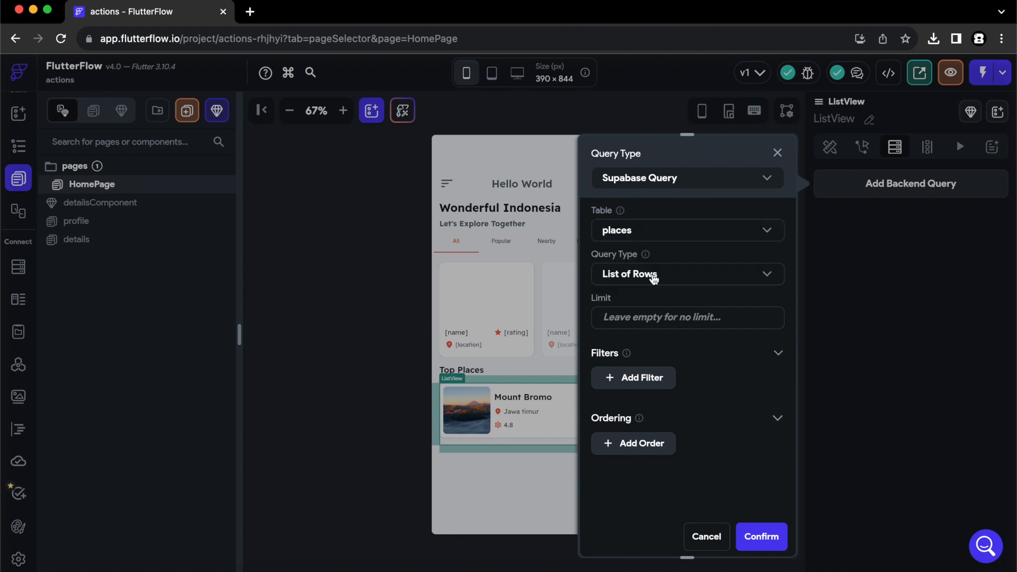
# Filter the query to isTopPlace equal to True and confirm generating list items.
pyautogui.click(649, 380)
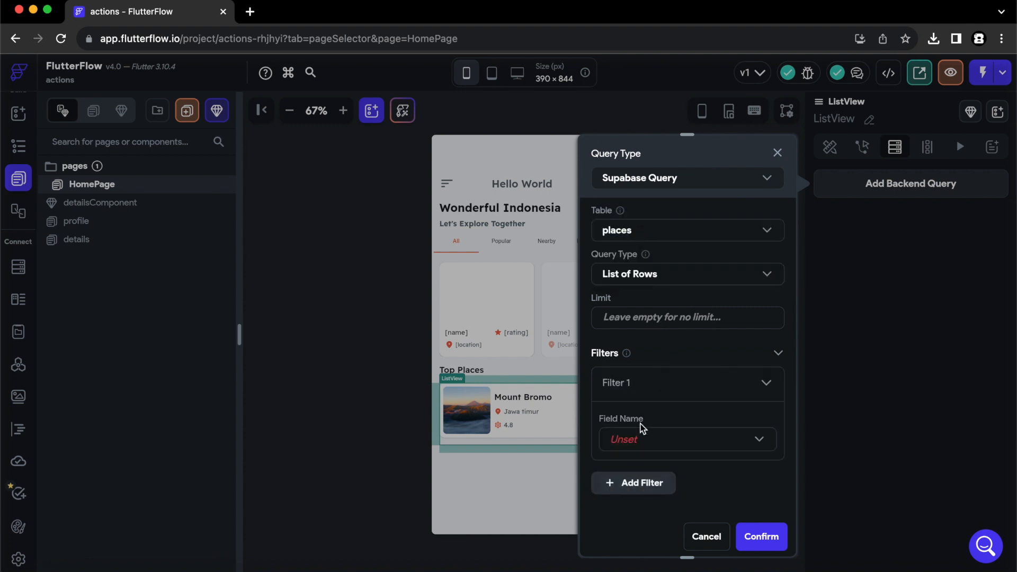
pyautogui.click(638, 444)
pyautogui.click(638, 519)
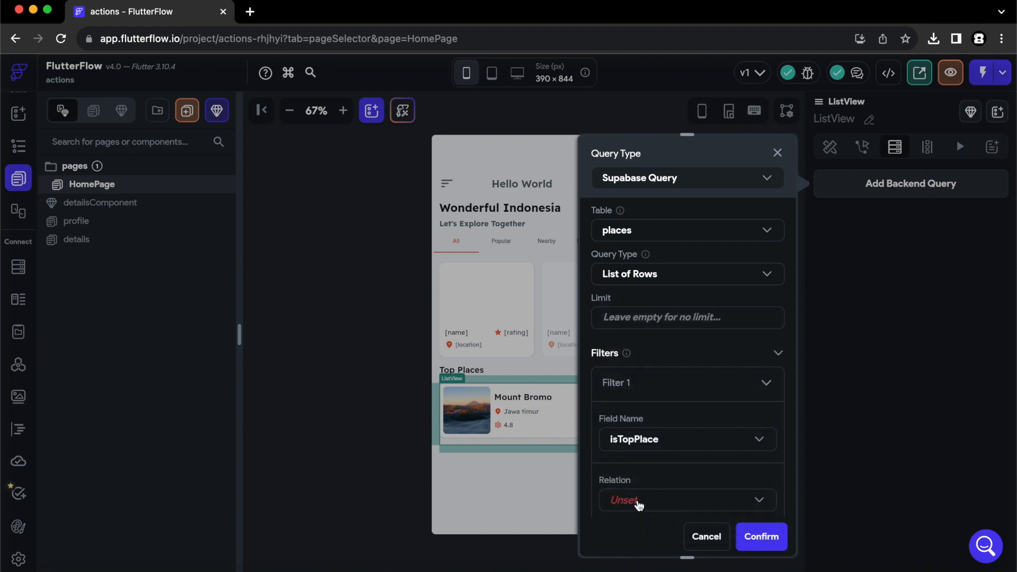
pyautogui.click(638, 504)
pyautogui.click(645, 254)
pyautogui.scroll(-5, 711, 450)
pyautogui.click(665, 356)
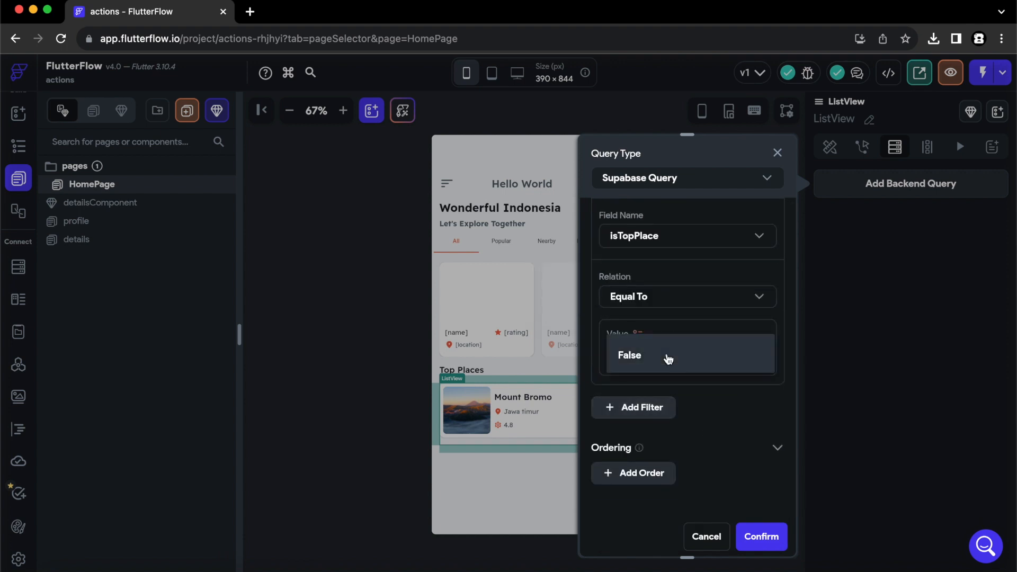
pyautogui.click(647, 324)
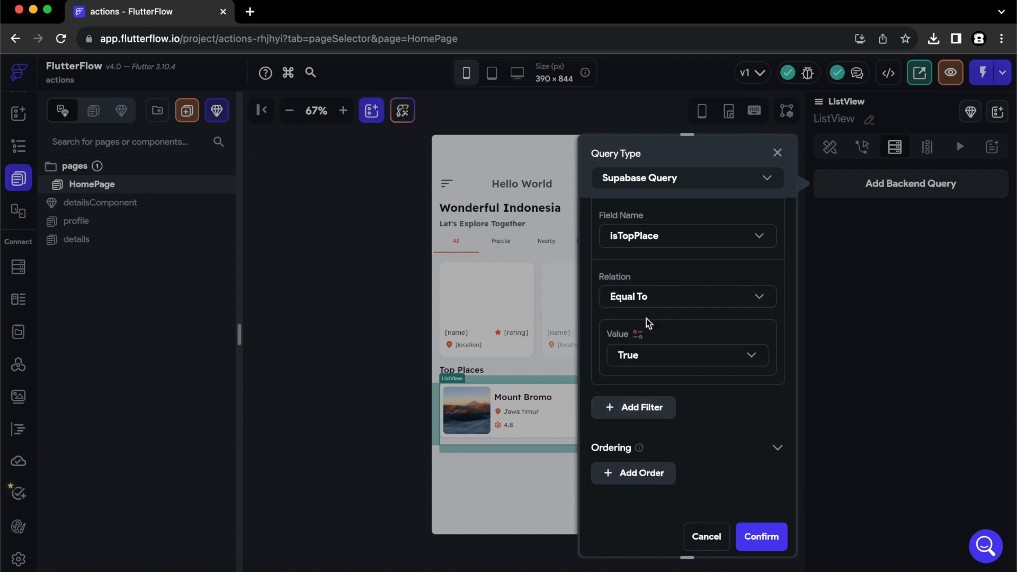
pyautogui.click(770, 532)
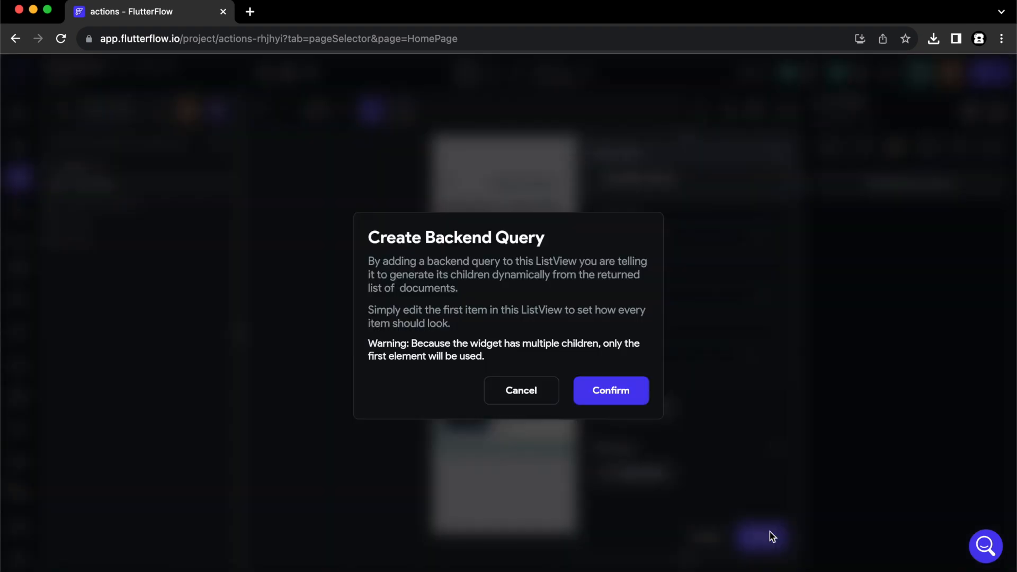
pyautogui.click(613, 391)
pyautogui.click(677, 394)
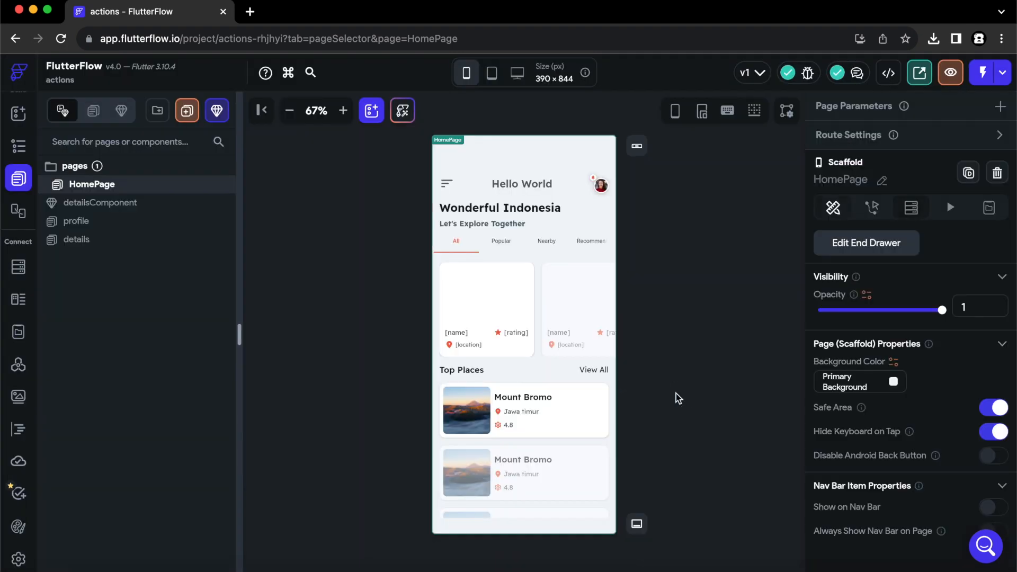
# Make the first Top Places card image a Network image with path bound to imageURL.
pyautogui.click(476, 420)
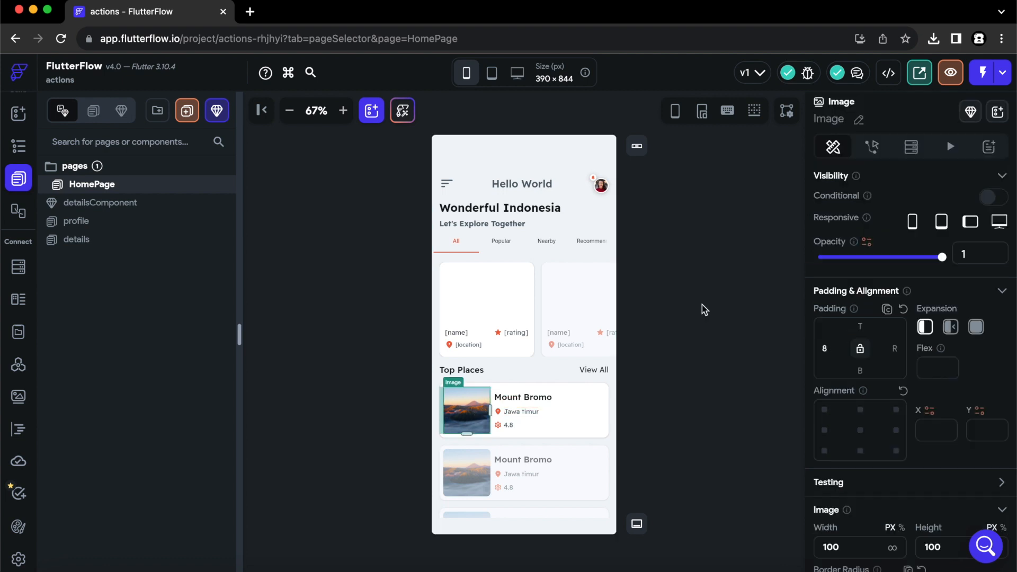
pyautogui.scroll(-5, 922, 348)
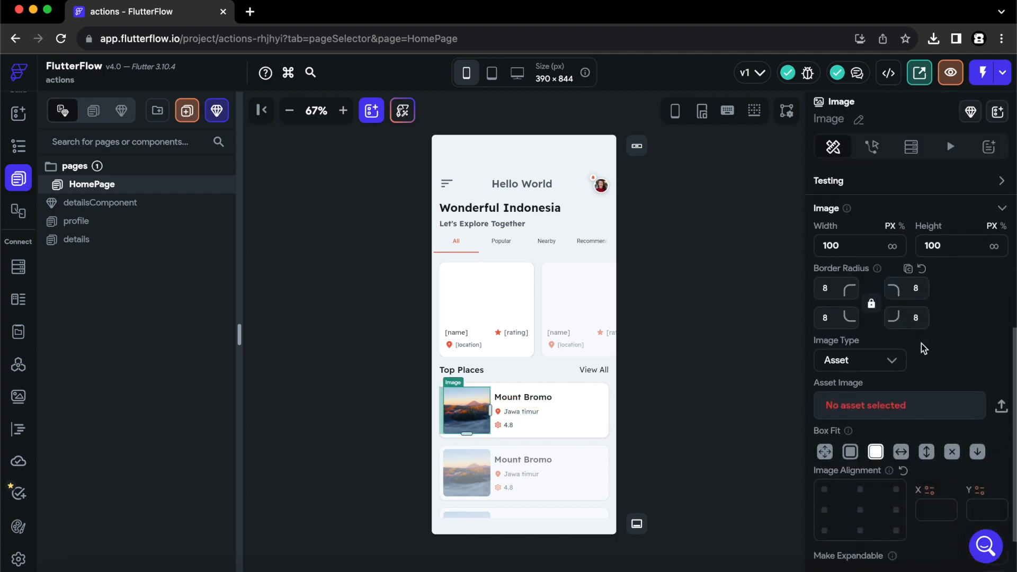
pyautogui.click(880, 365)
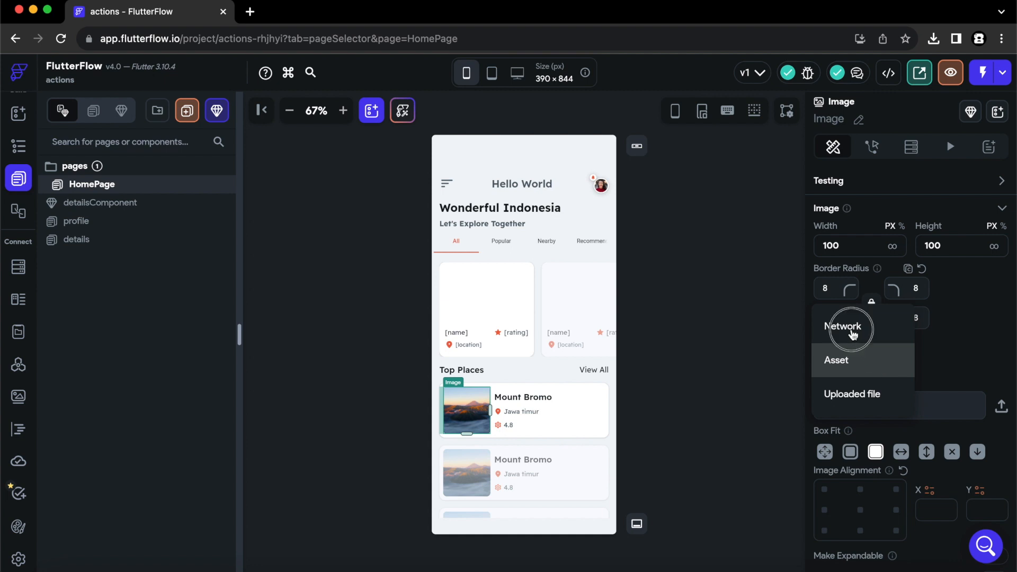
pyautogui.click(852, 331)
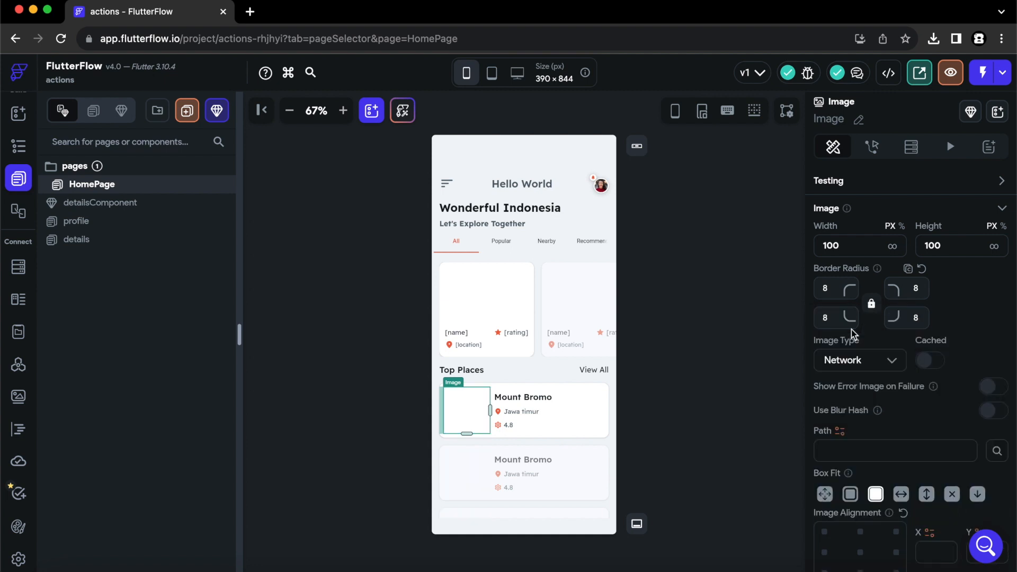
pyautogui.click(841, 433)
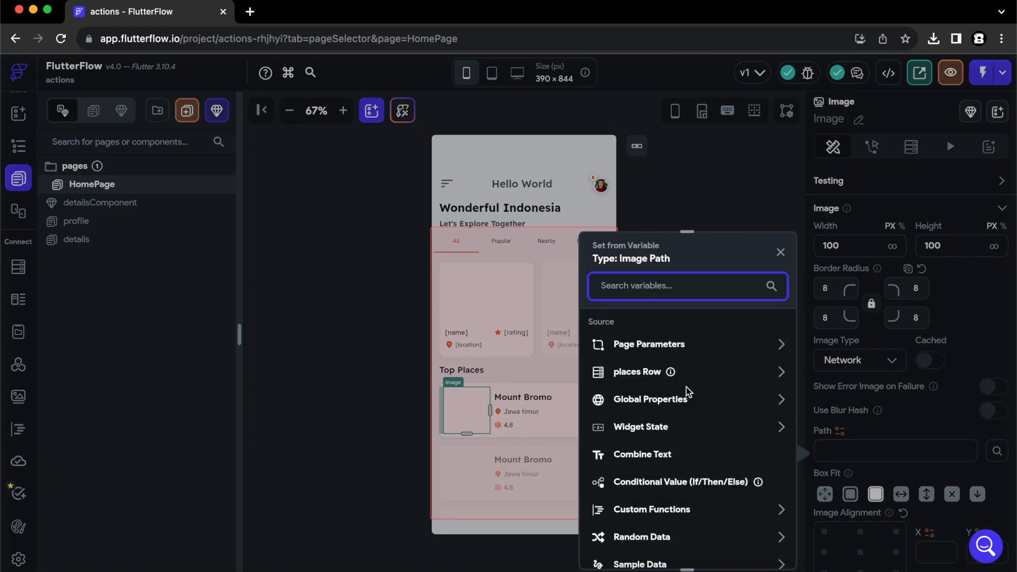
pyautogui.click(643, 372)
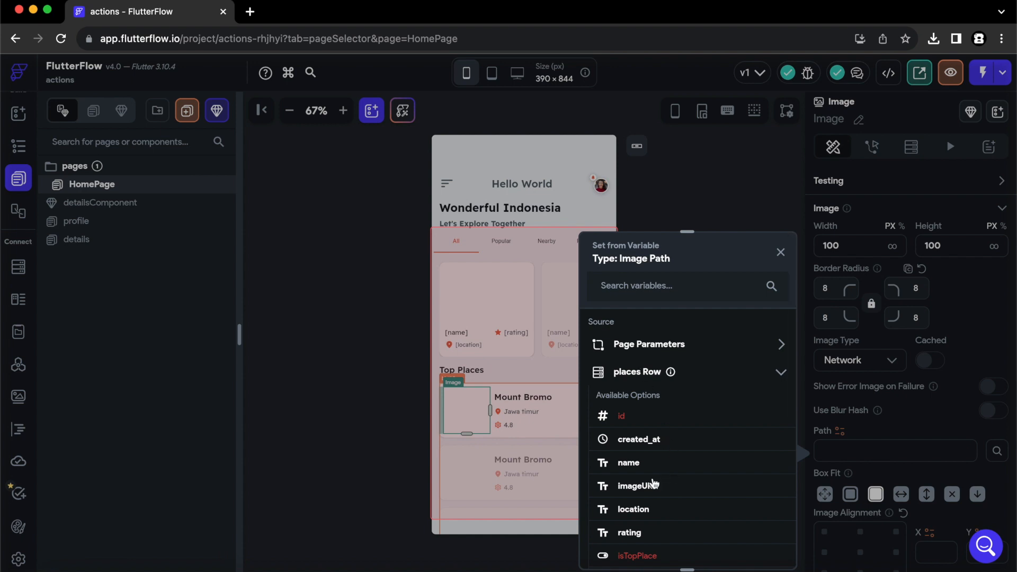
pyautogui.click(639, 486)
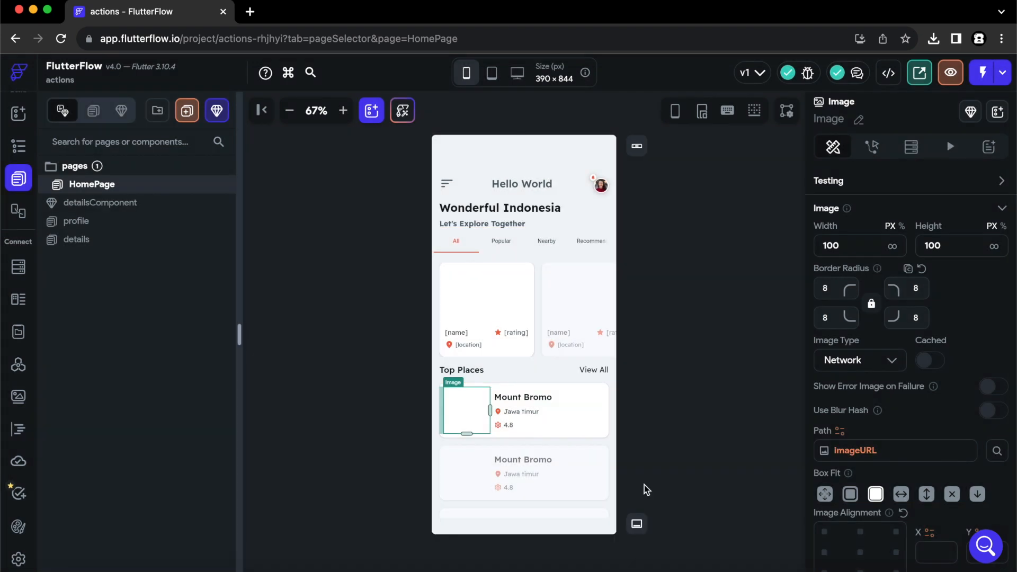
# Bind the Mount Bromo title to name and the 'Jawa timur' text to location.
pyautogui.click(522, 400)
pyautogui.scroll(6, 884, 368)
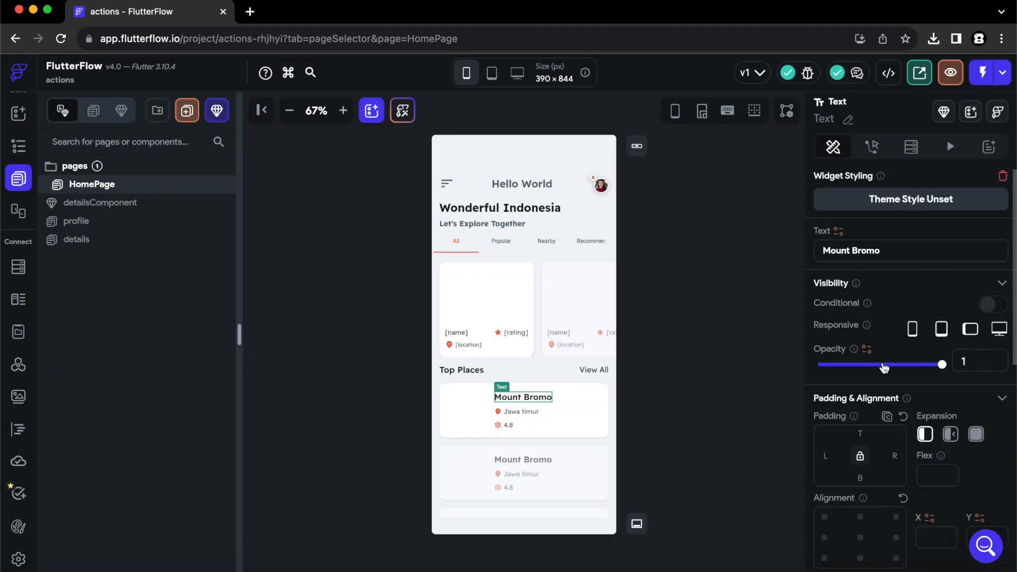
pyautogui.click(839, 231)
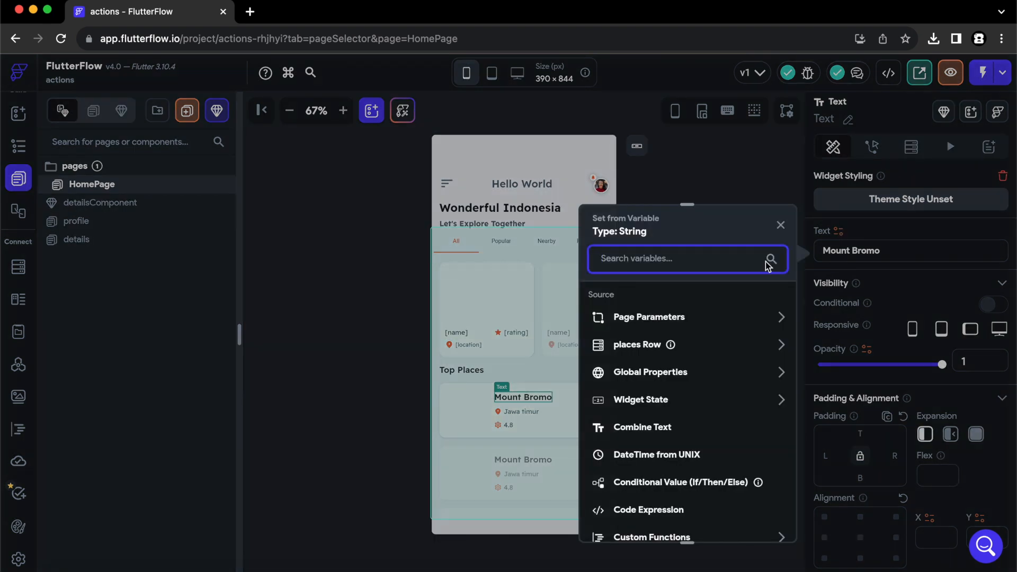
pyautogui.click(639, 345)
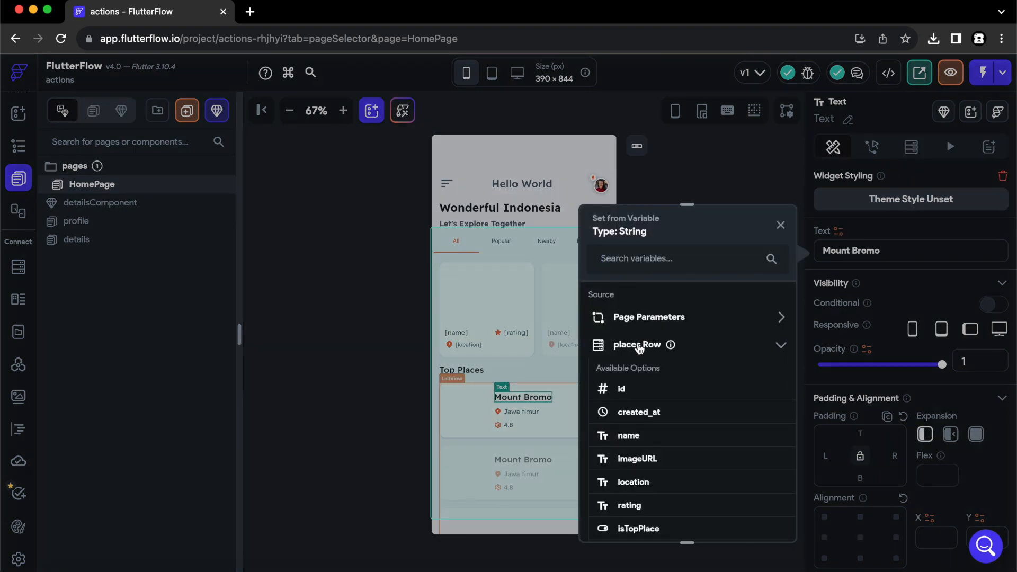
pyautogui.click(636, 435)
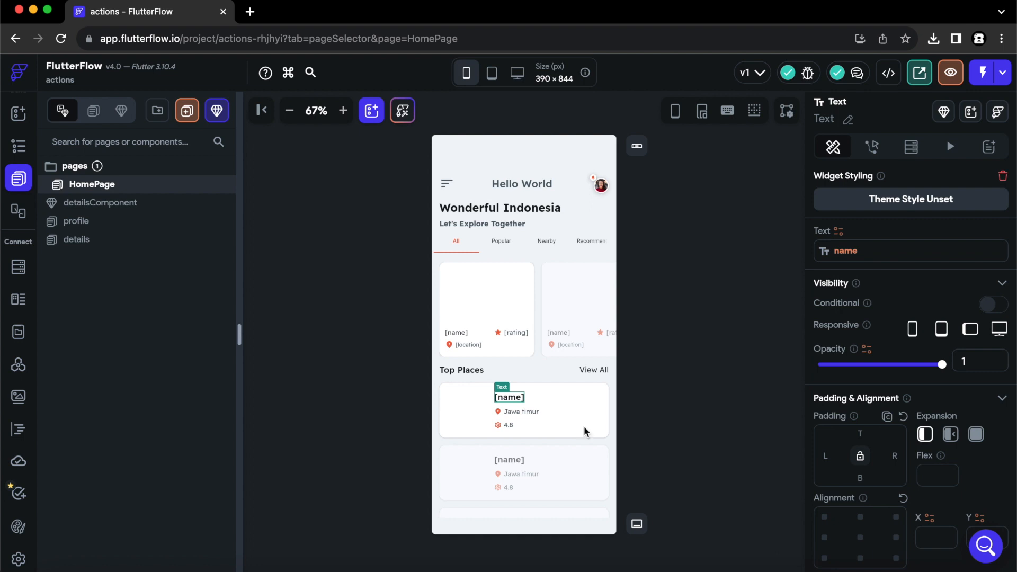
pyautogui.click(524, 412)
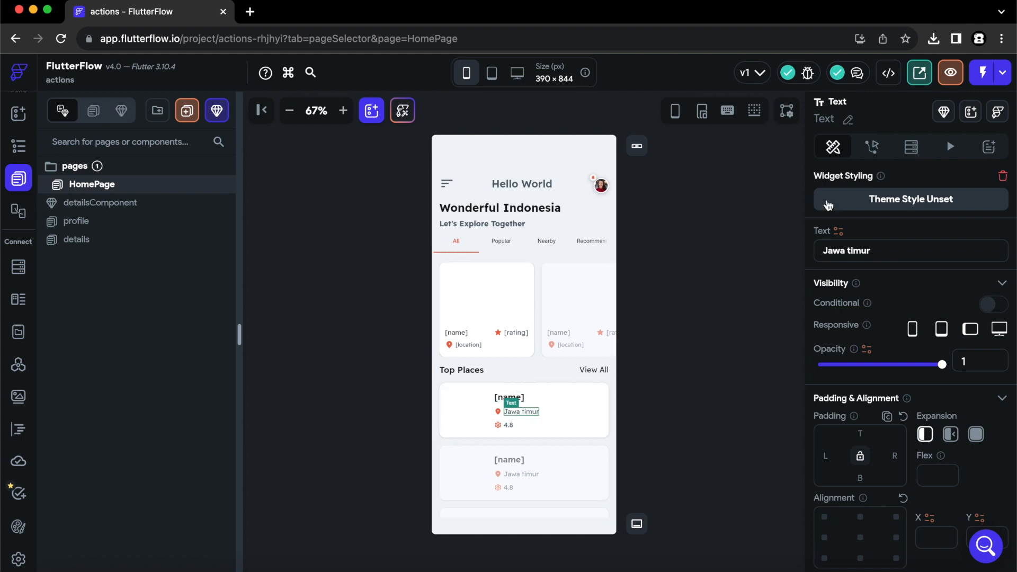
pyautogui.click(839, 231)
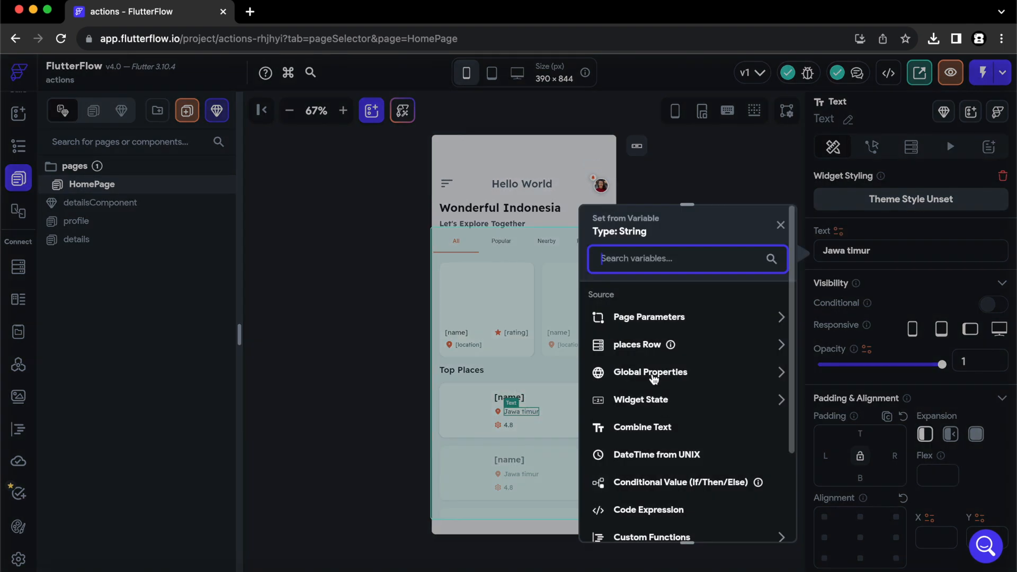
pyautogui.click(638, 346)
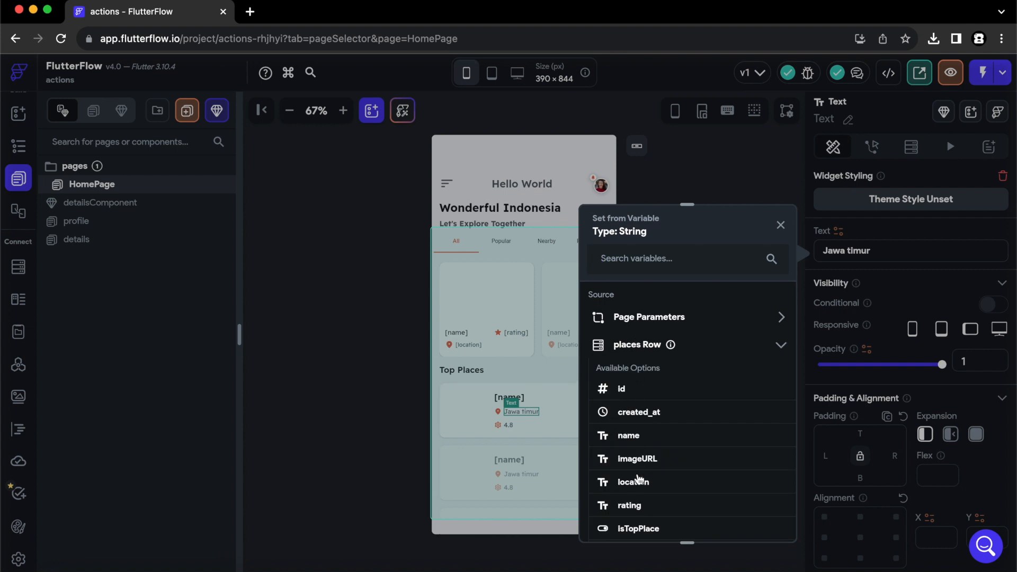
pyautogui.click(638, 483)
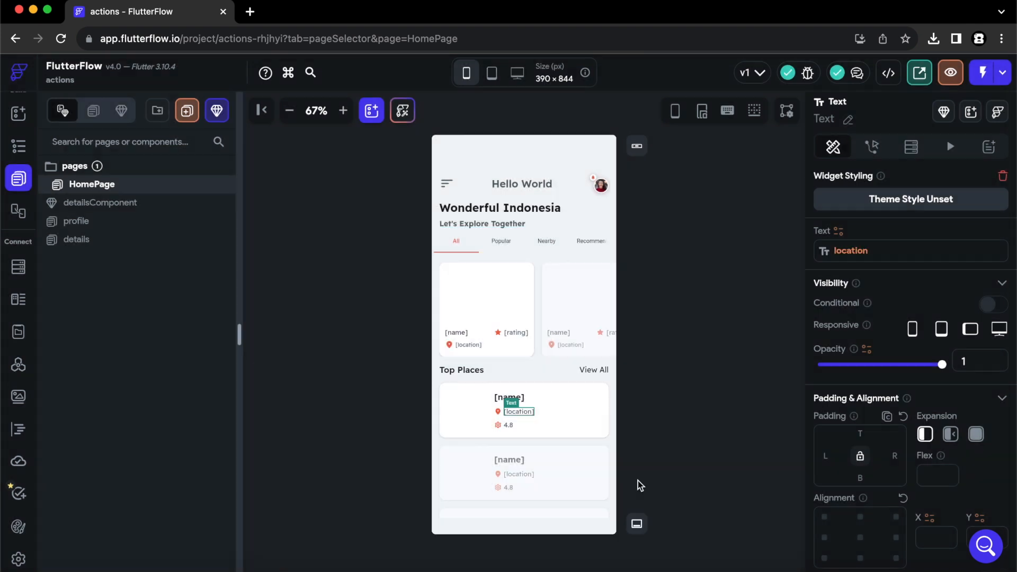
# Bind the 4.8 rating text to the places row's rating field.
pyautogui.click(510, 426)
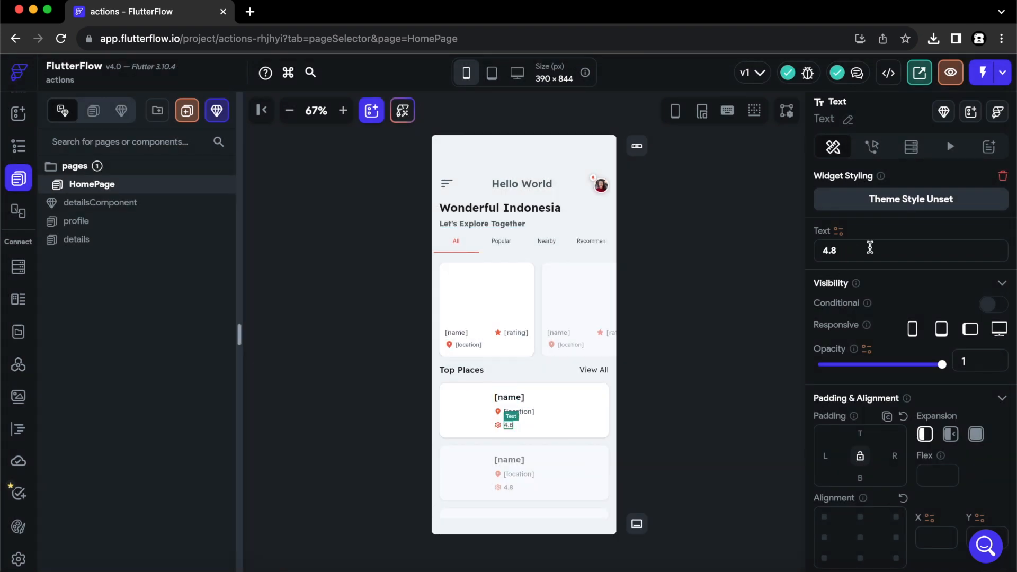
pyautogui.click(839, 231)
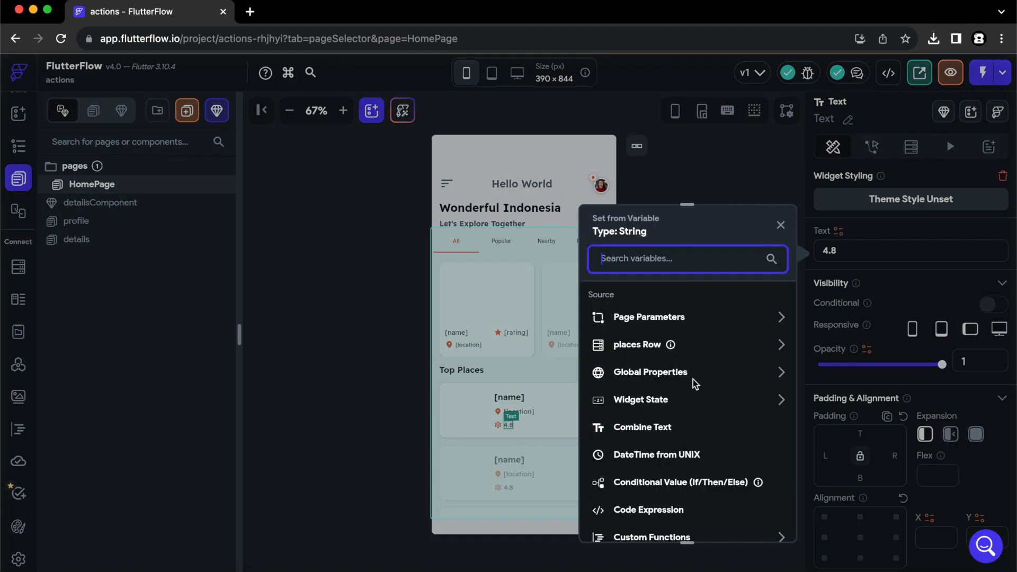
pyautogui.click(649, 345)
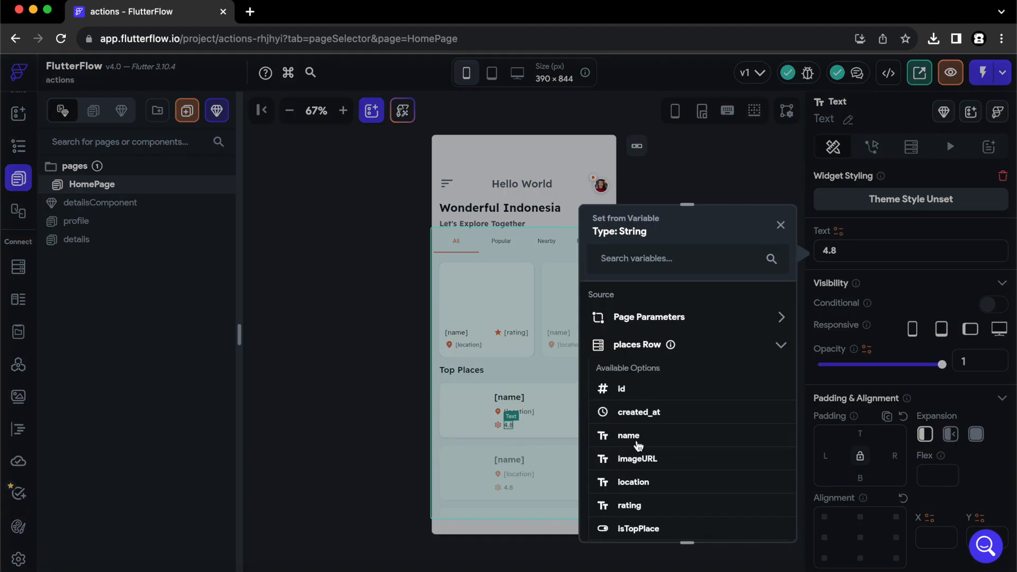
pyautogui.click(629, 506)
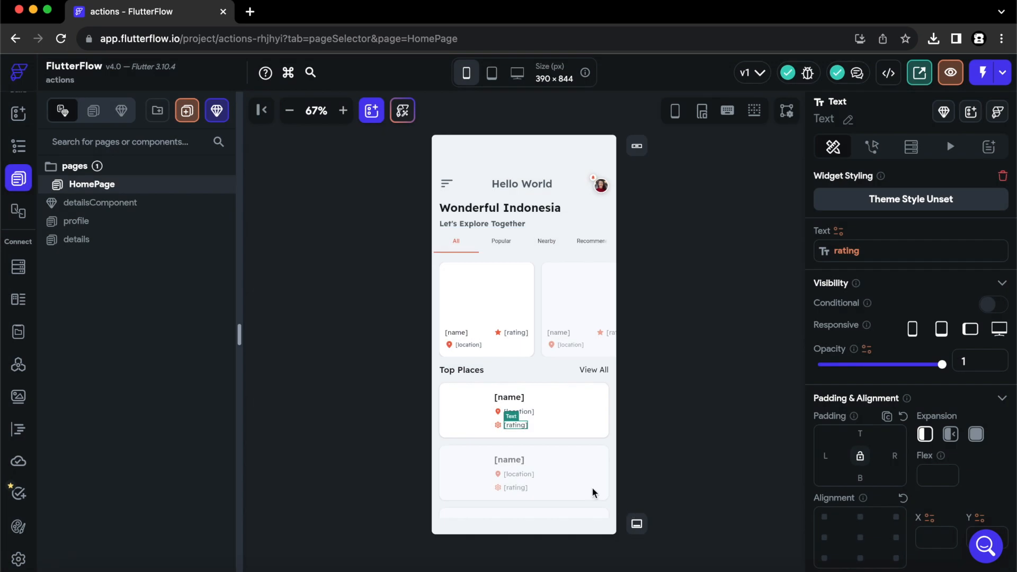
# Replace the Settings Outlined rating icon with Star Rounded, found by searching 'star round'.
pyautogui.click(498, 424)
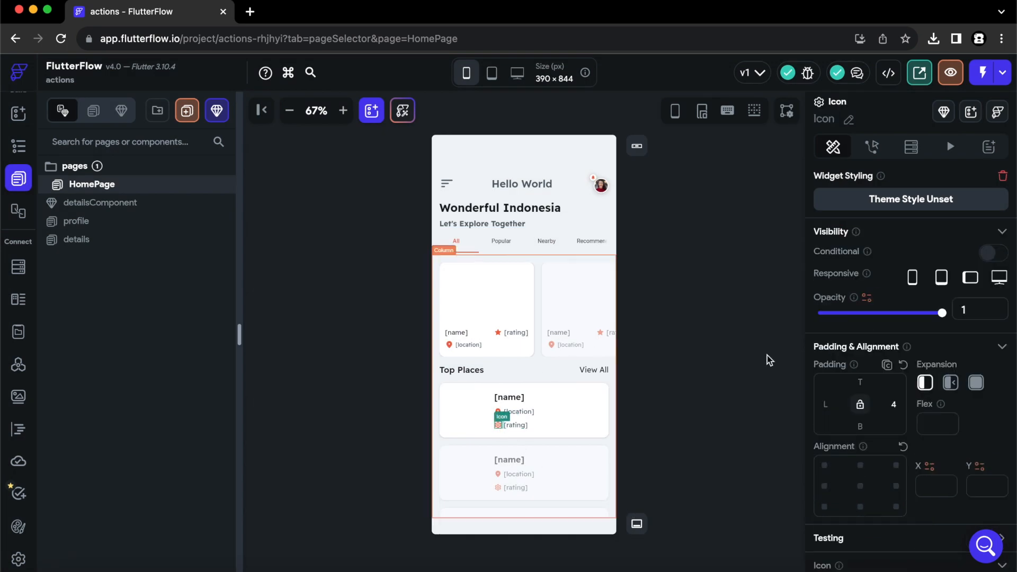
pyautogui.scroll(-3, 842, 409)
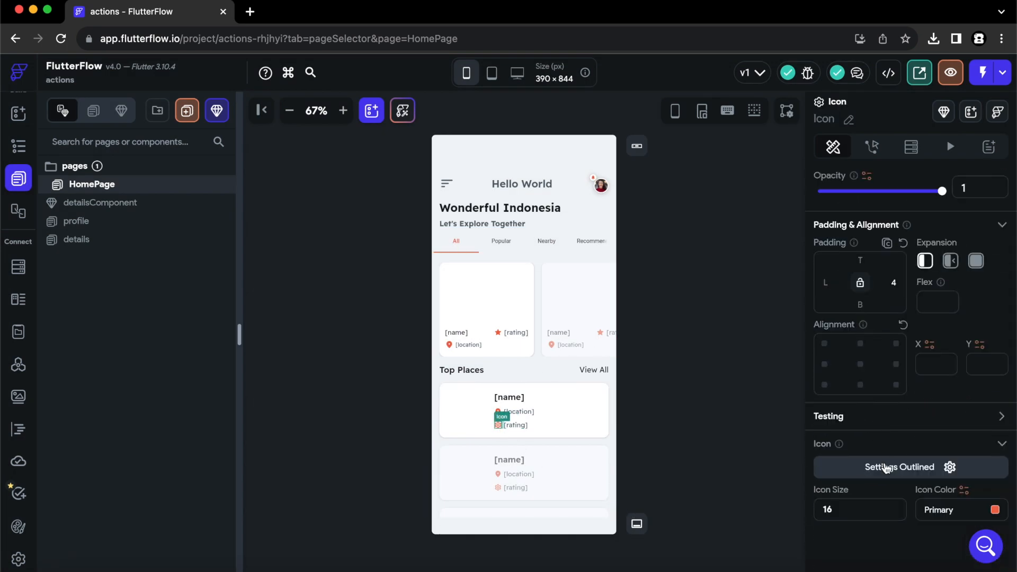
pyautogui.click(886, 467)
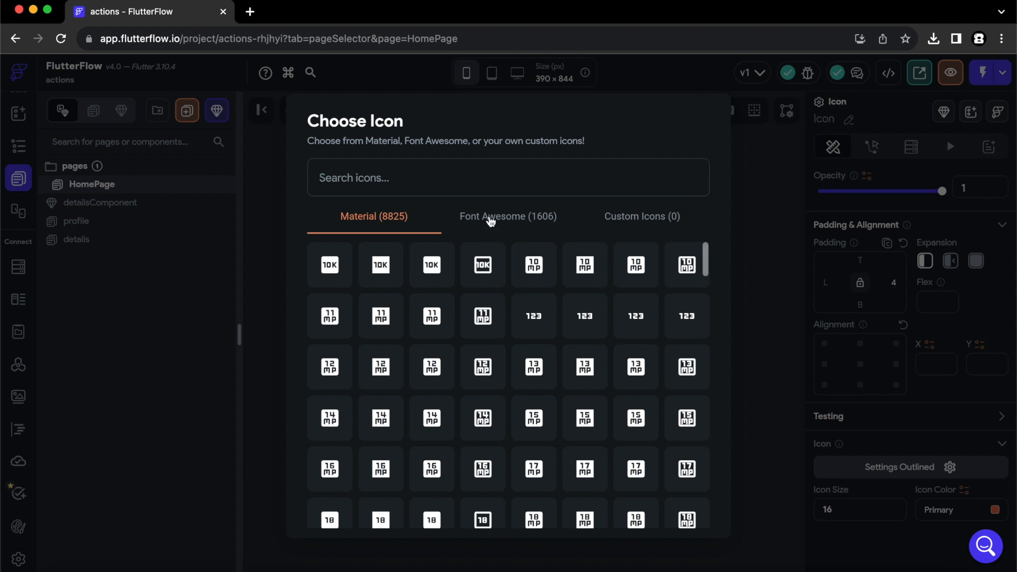
pyautogui.write('star round')
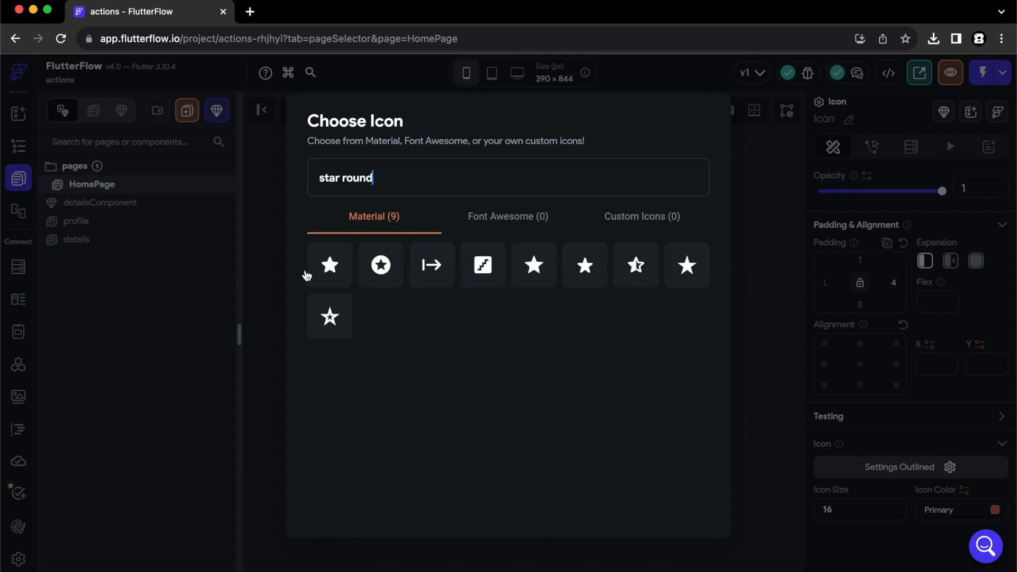
pyautogui.click(332, 270)
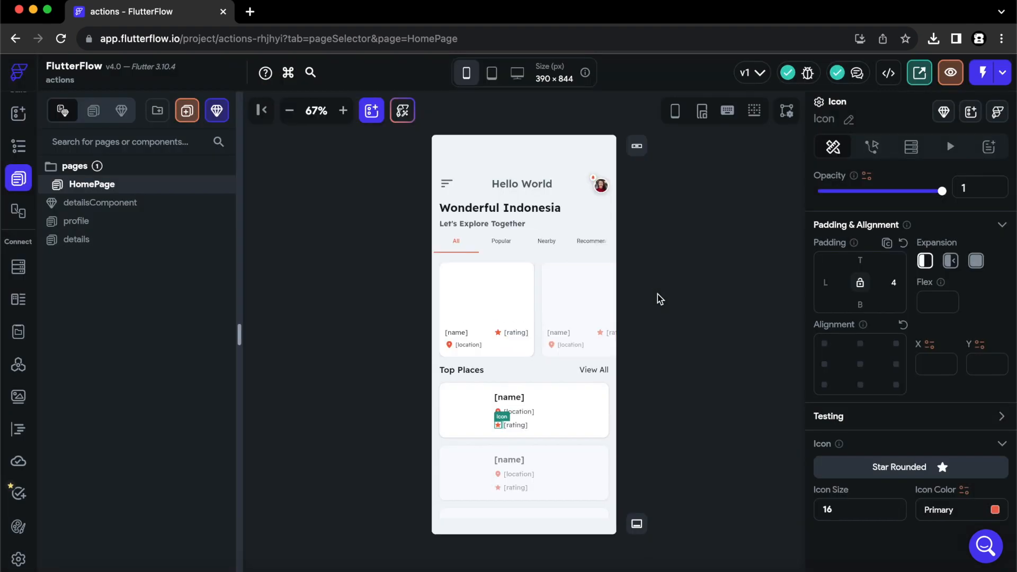
pyautogui.click(710, 397)
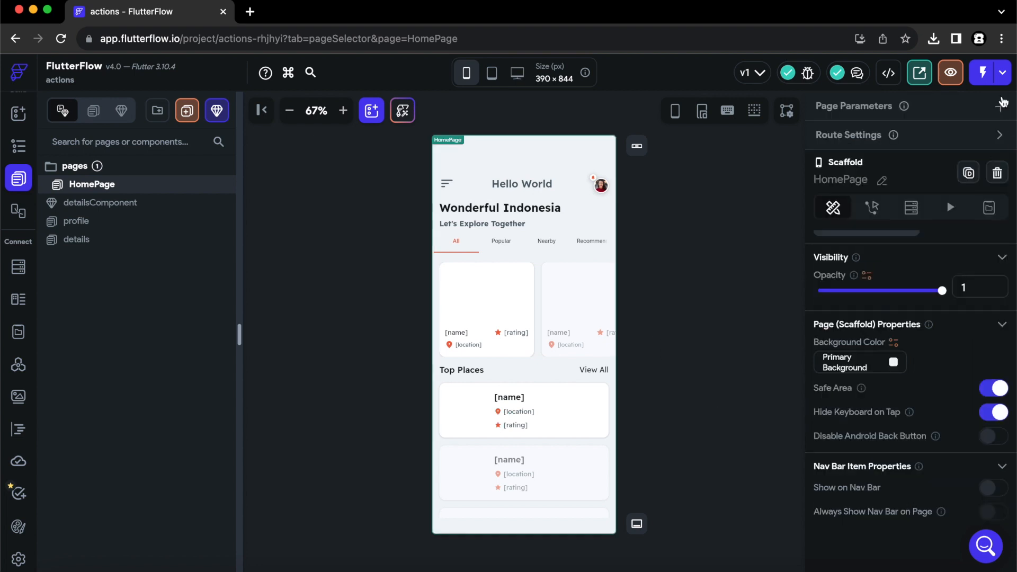
# Launch the app in Test mode from the Test, Run & Publish menu.
pyautogui.click(1003, 74)
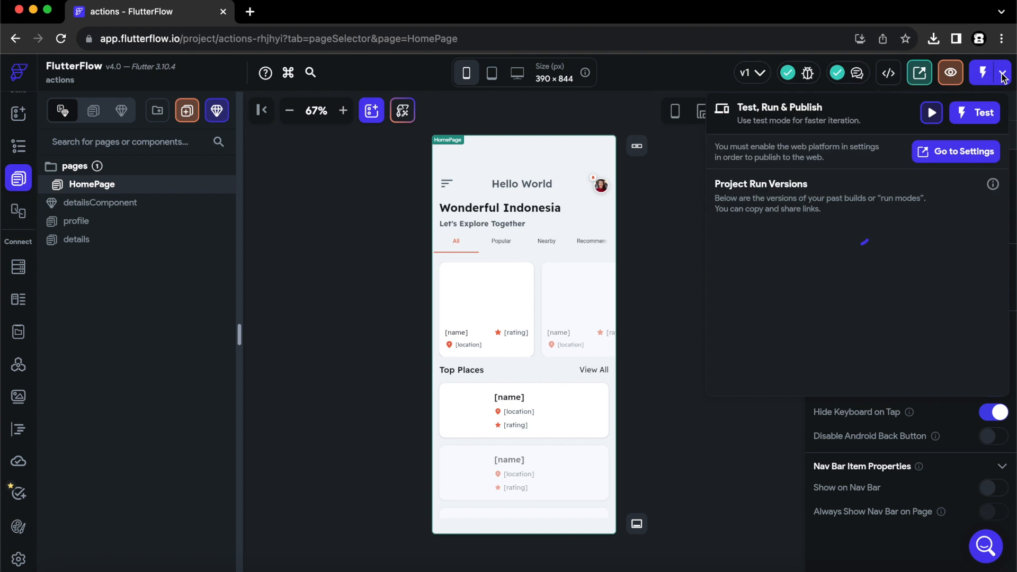
pyautogui.click(977, 118)
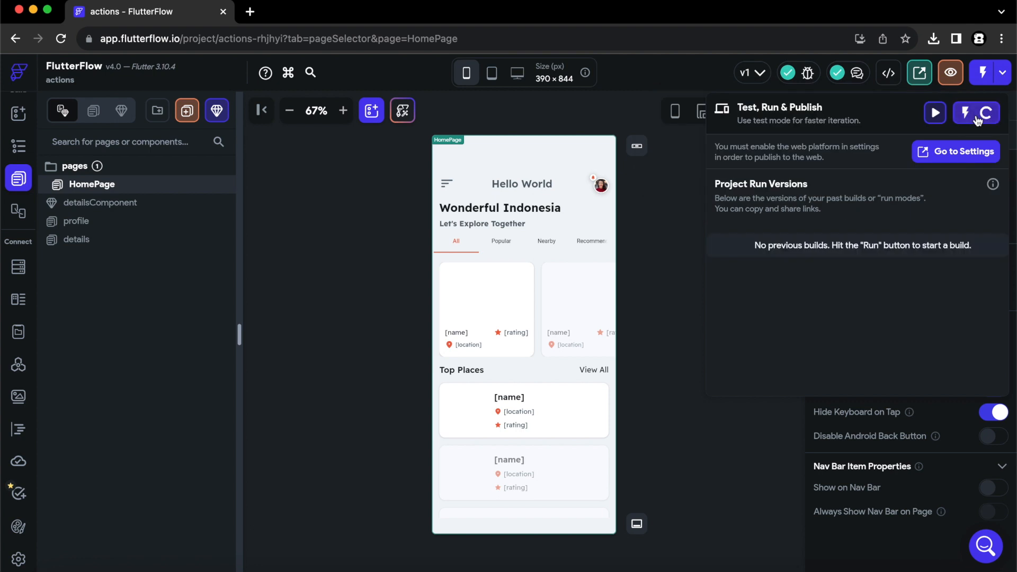
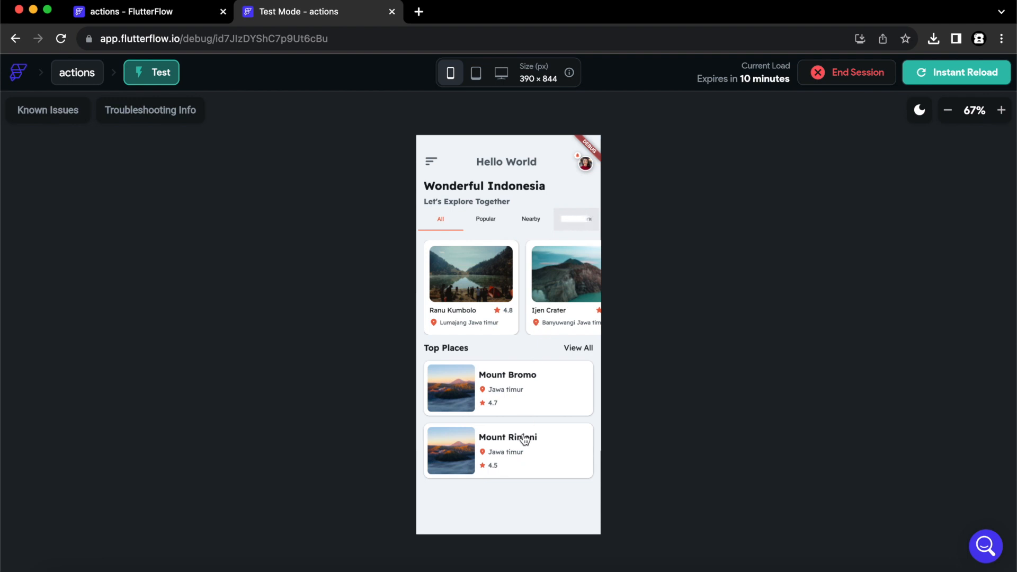
# Open supabase.com in a new browser tab to reach the Flutter Flow For Beginners dashboard.
pyautogui.click(419, 12)
pyautogui.write('supabase.com')
pyautogui.press('Return')
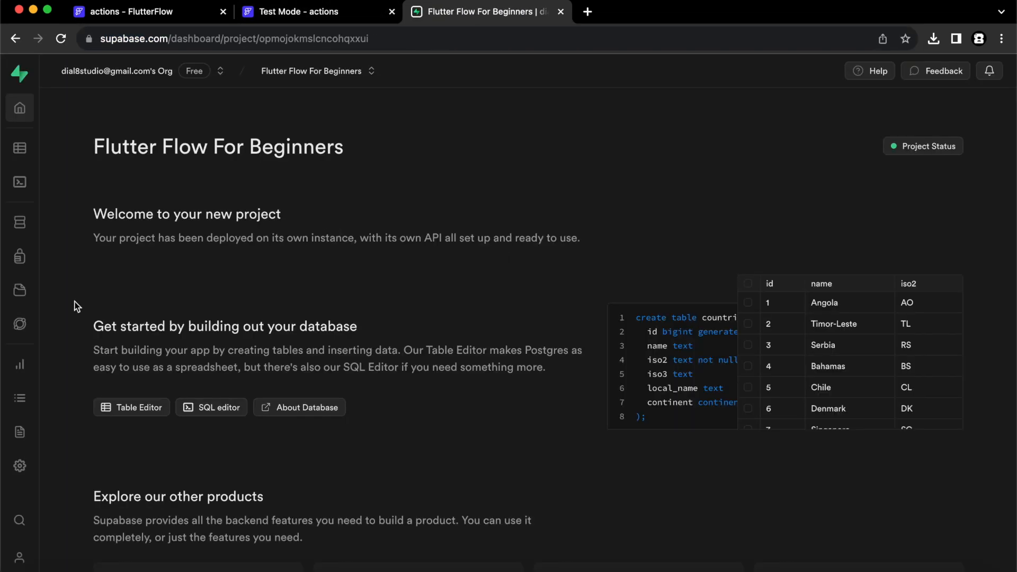
# Switch off Confirm email and Secure email change for Supabase's Email provider, save, and return to FlutterFlow.
pyautogui.click(19, 257)
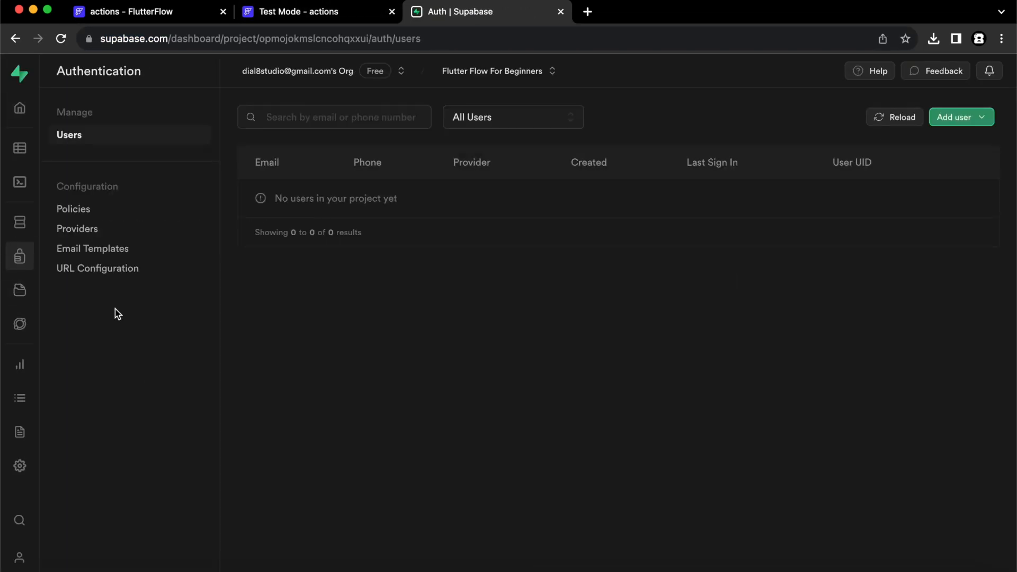
pyautogui.click(79, 230)
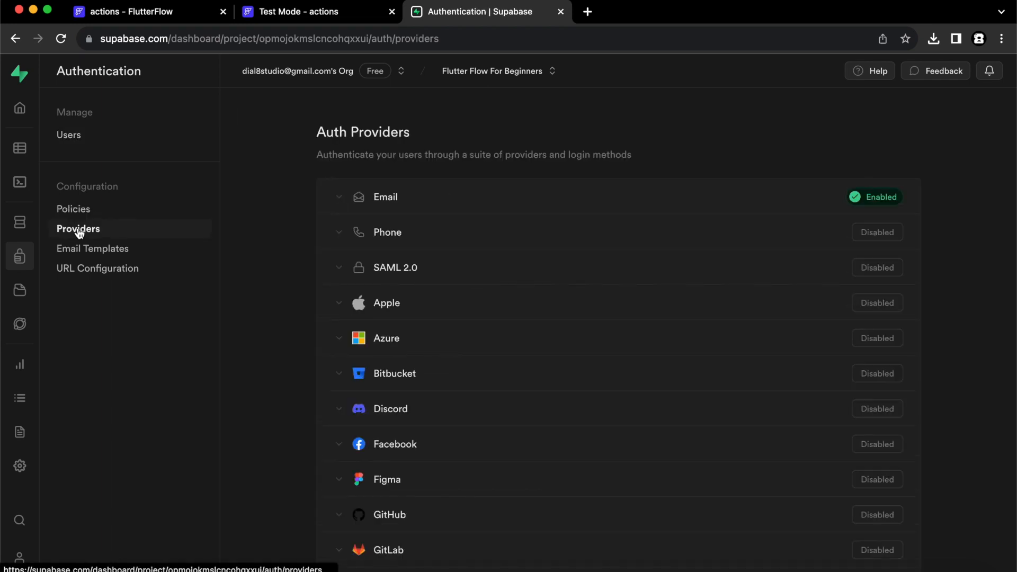
pyautogui.click(340, 198)
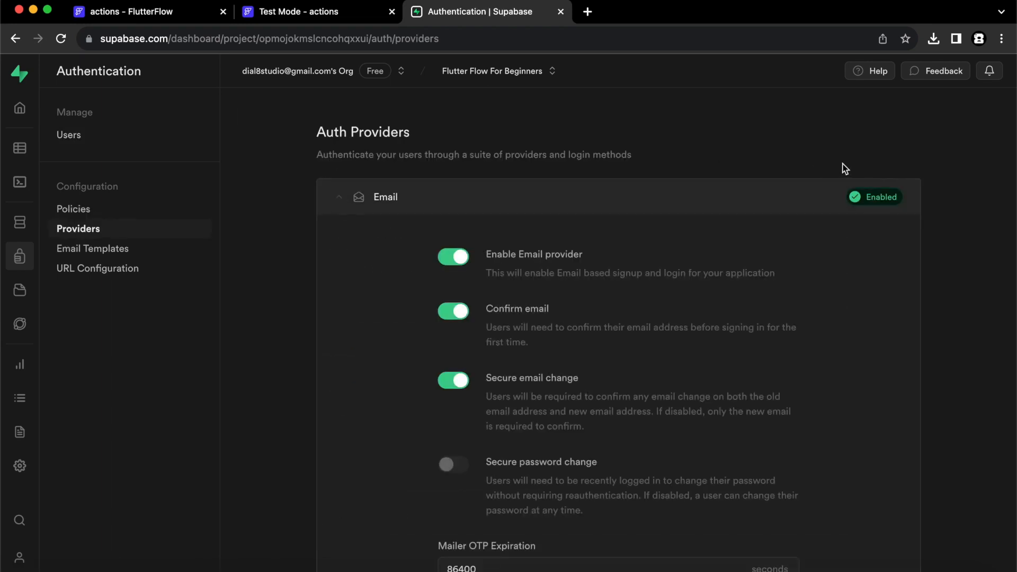
pyautogui.click(454, 311)
pyautogui.click(456, 380)
pyautogui.scroll(-5, 694, 345)
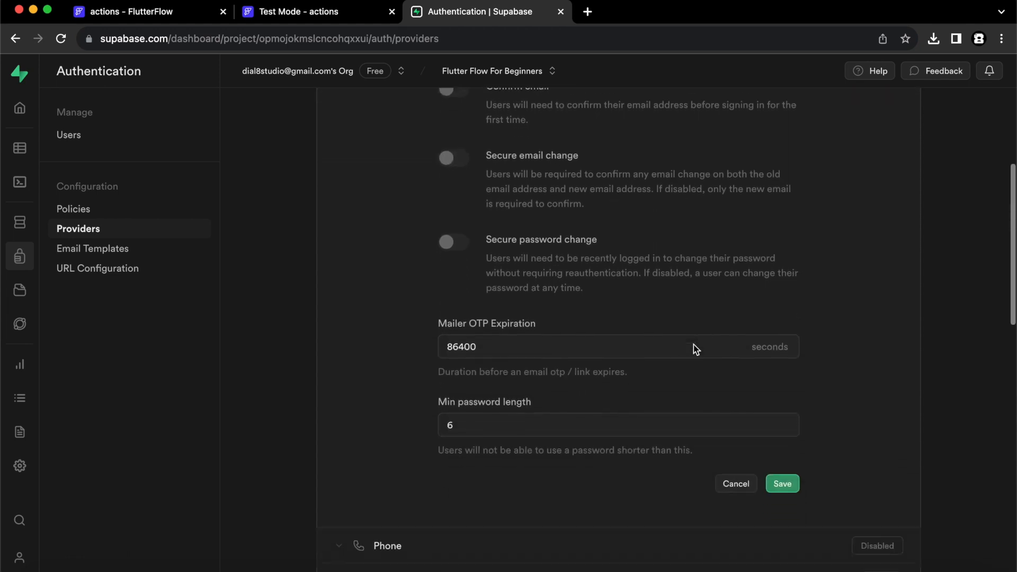
pyautogui.click(781, 464)
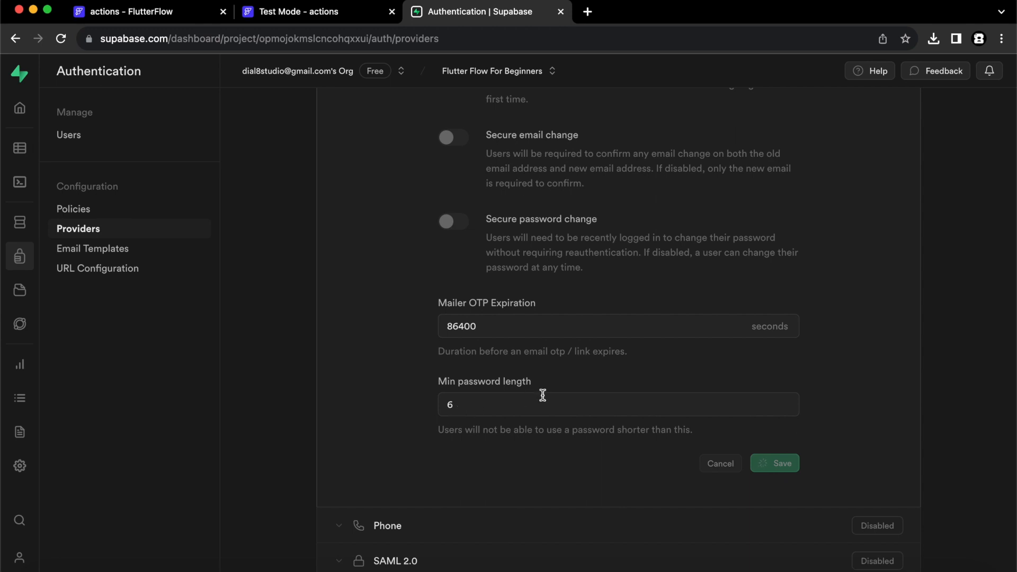
pyautogui.scroll(5, 636, 312)
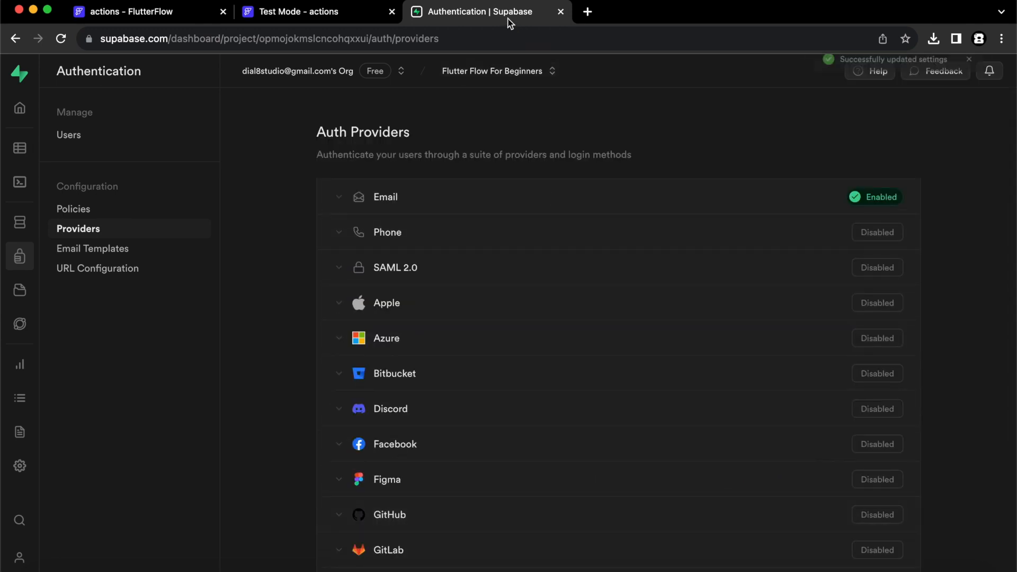
pyautogui.click(154, 14)
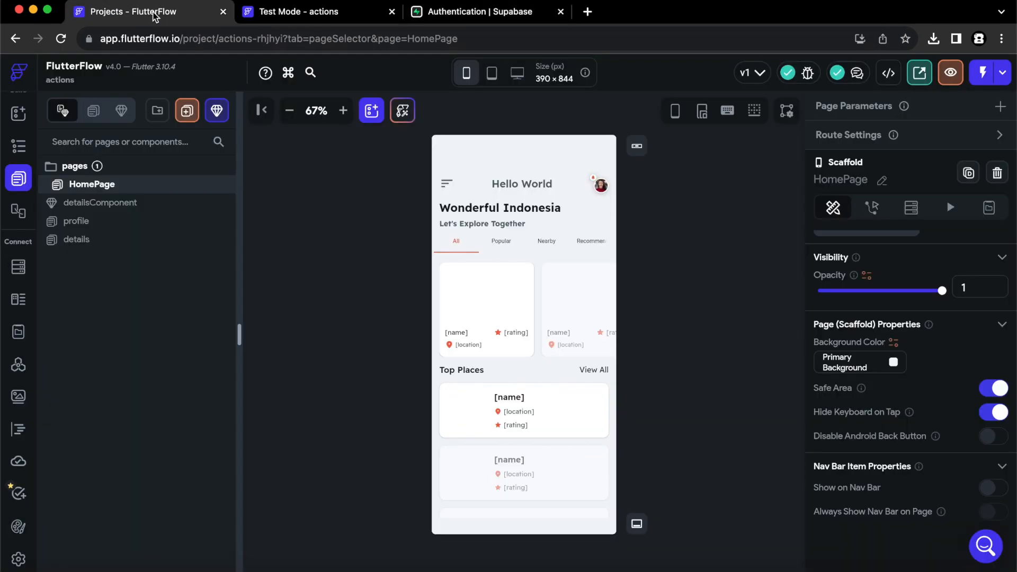
# Enable FlutterFlow authentication with Supabase as the type and HomePage as the Logged In Page.
pyautogui.click(18, 559)
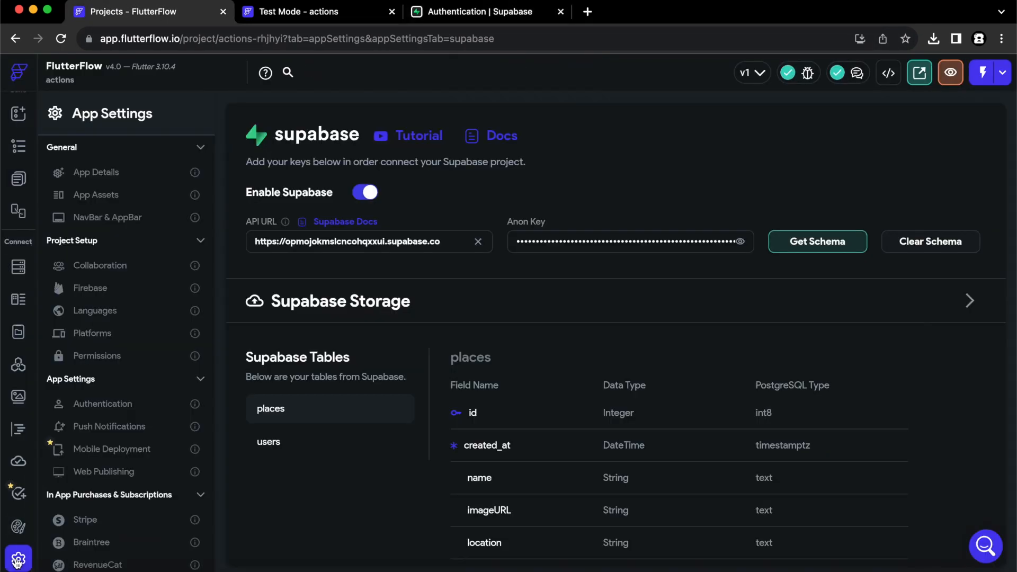
pyautogui.click(106, 406)
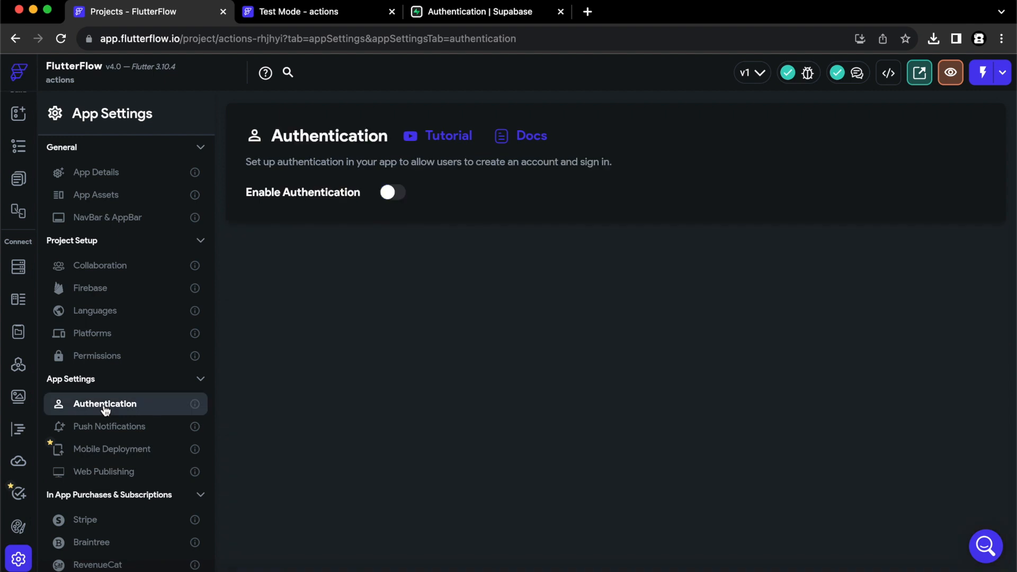
pyautogui.click(389, 194)
pyautogui.click(330, 245)
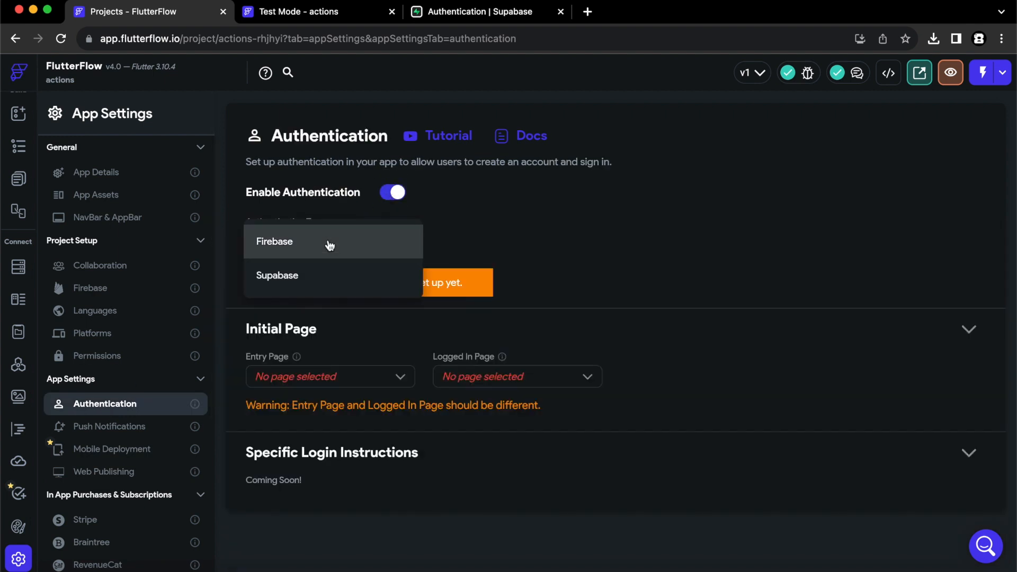
pyautogui.click(311, 274)
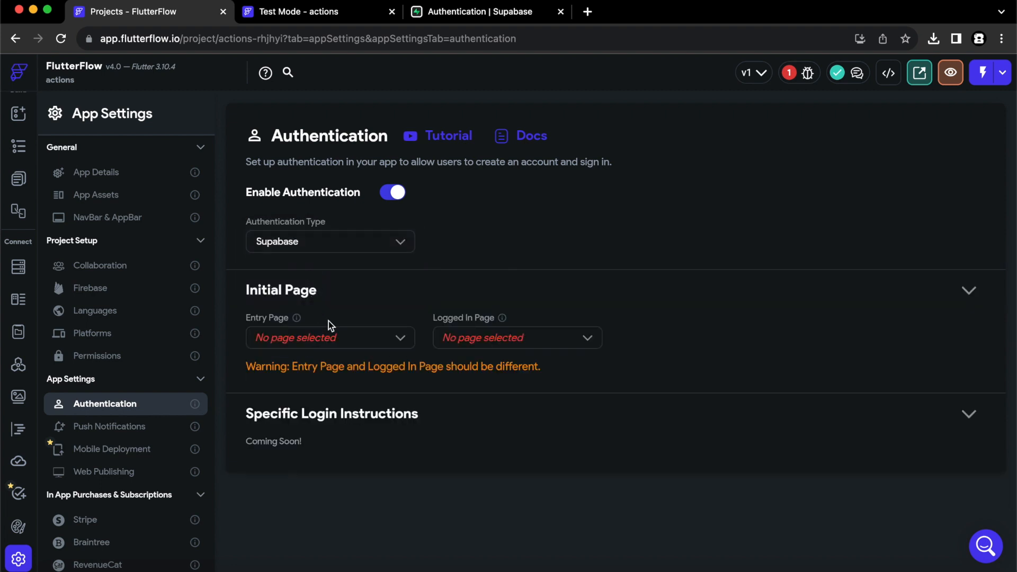
pyautogui.click(374, 337)
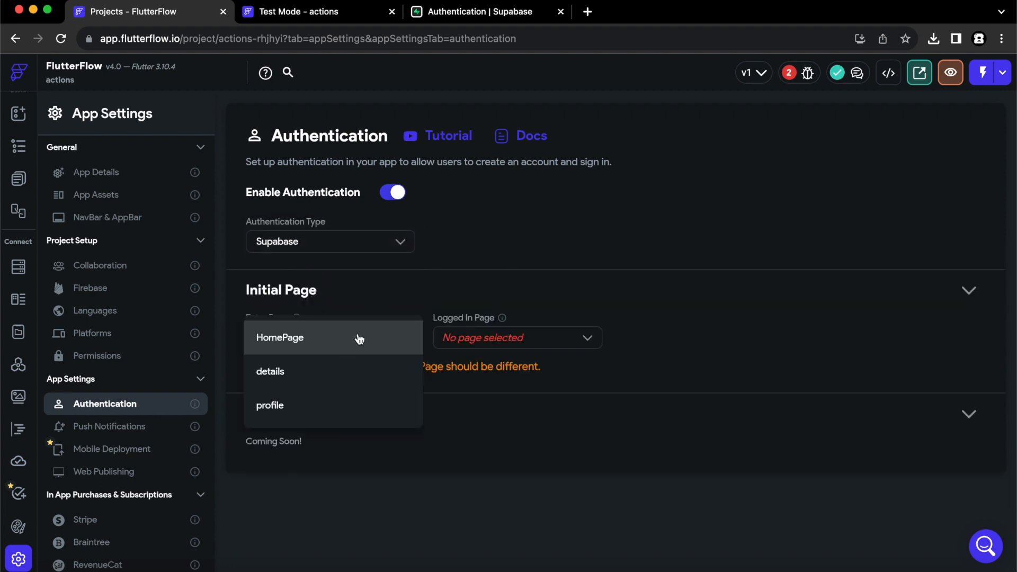
pyautogui.click(506, 331)
pyautogui.click(526, 340)
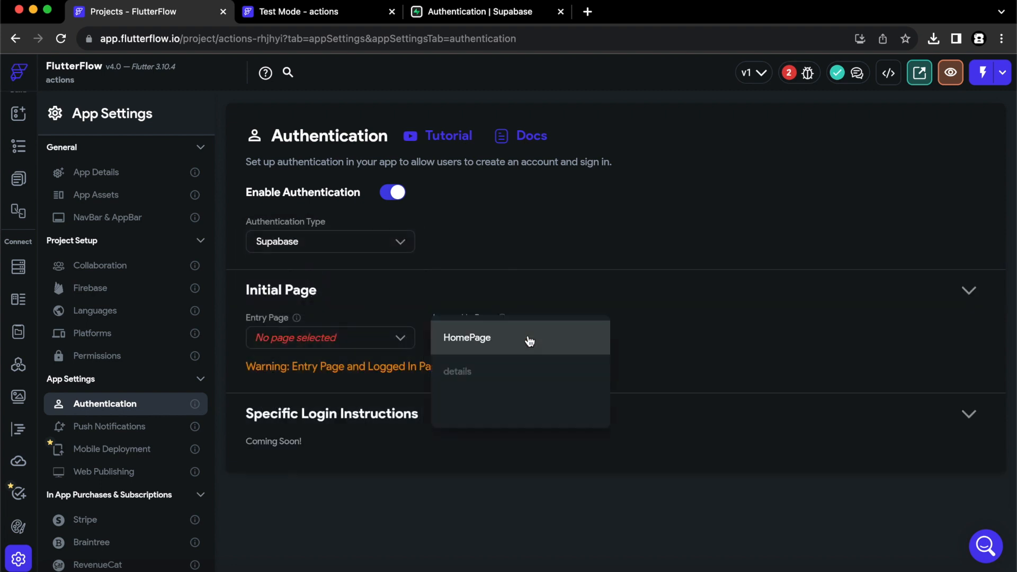
pyautogui.click(509, 336)
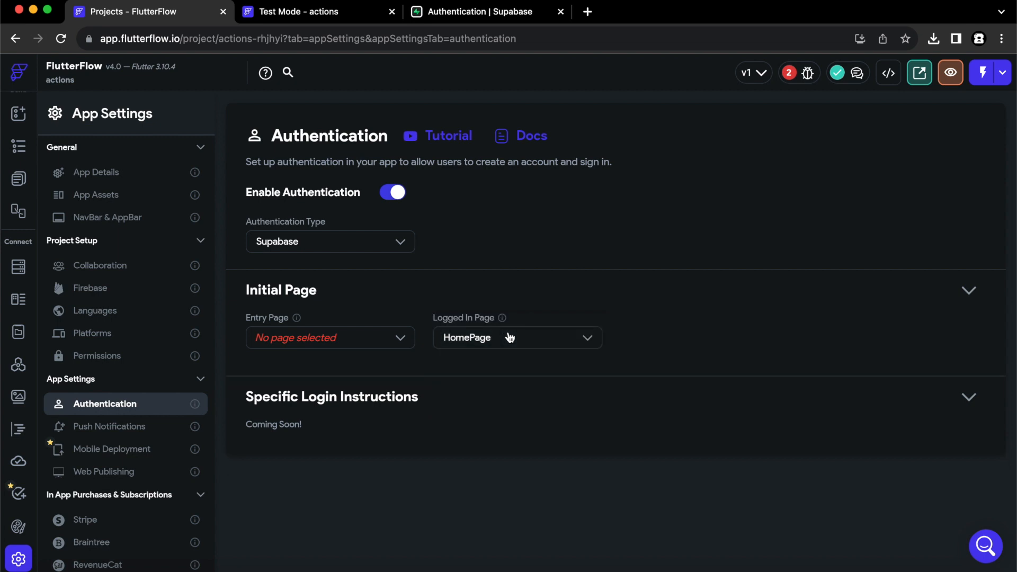
pyautogui.click(18, 178)
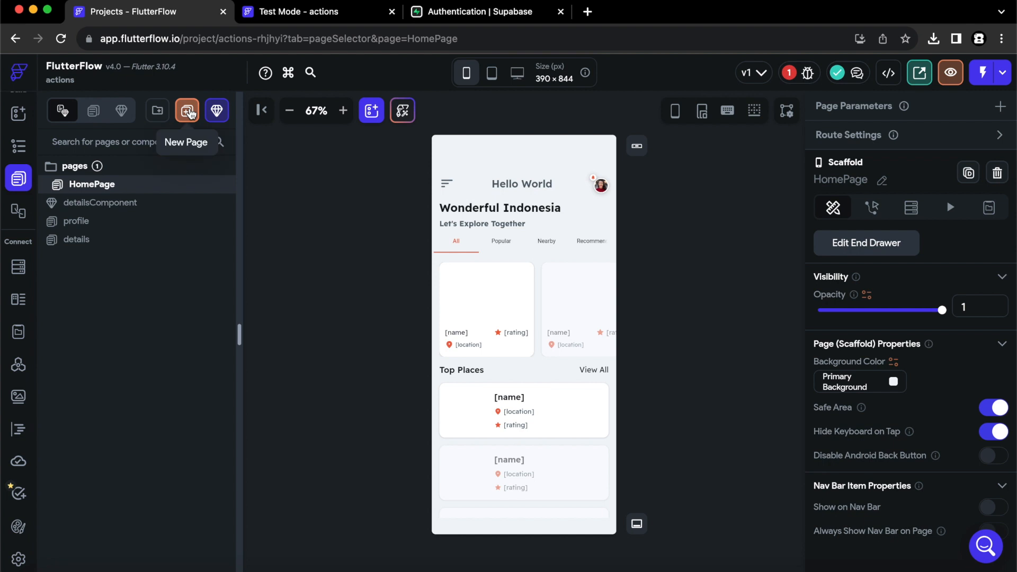
# Create a new page named 'authentication' from the Auth 2 template using the project's own theme.
pyautogui.click(190, 112)
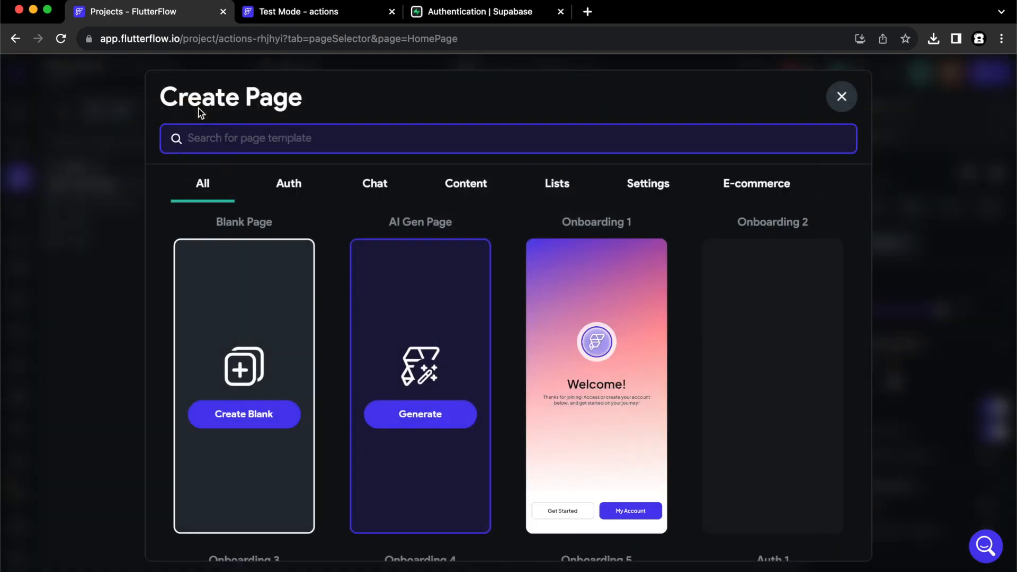
pyautogui.click(294, 187)
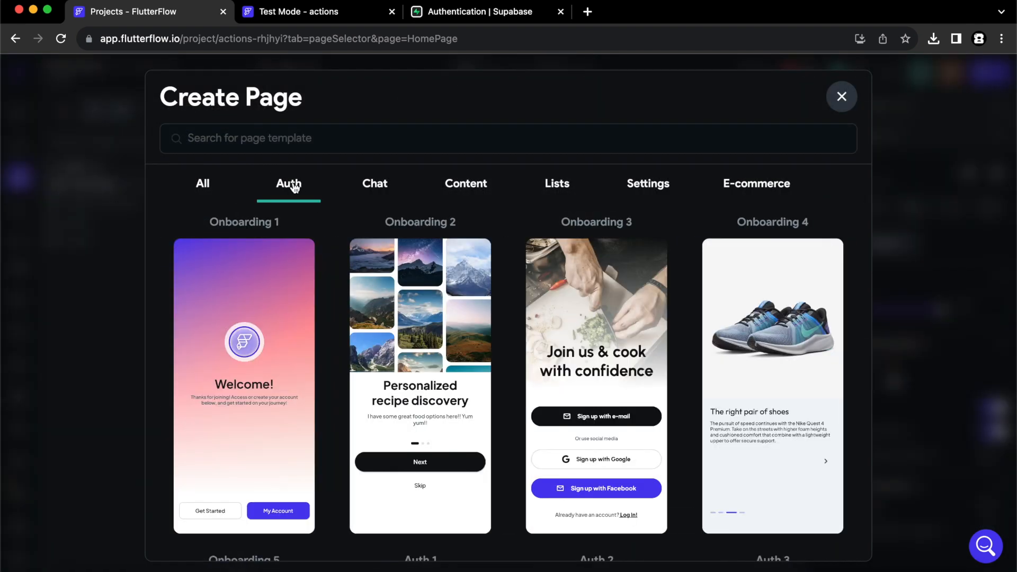
pyautogui.scroll(-5, 670, 350)
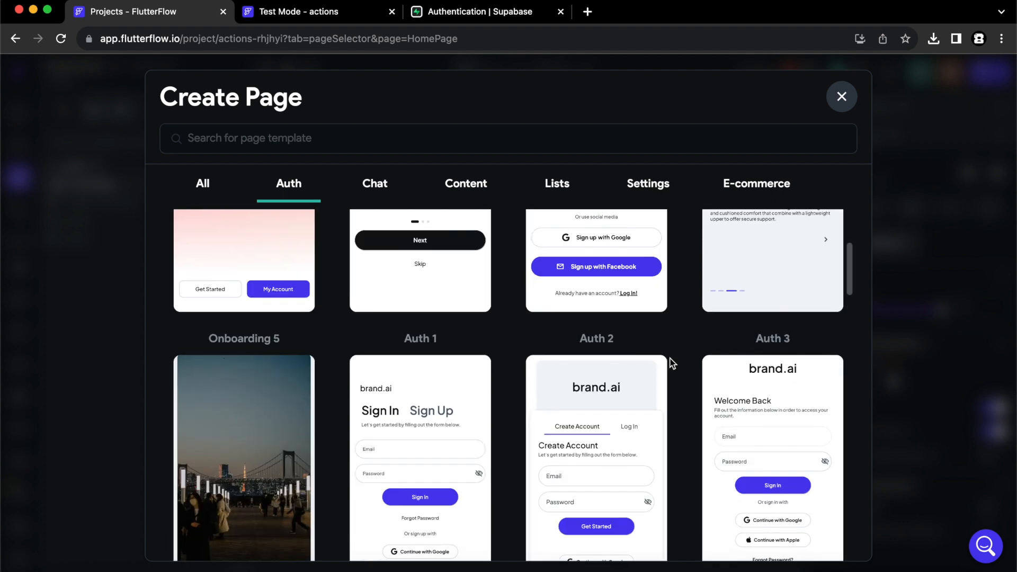
pyautogui.scroll(-3, 673, 366)
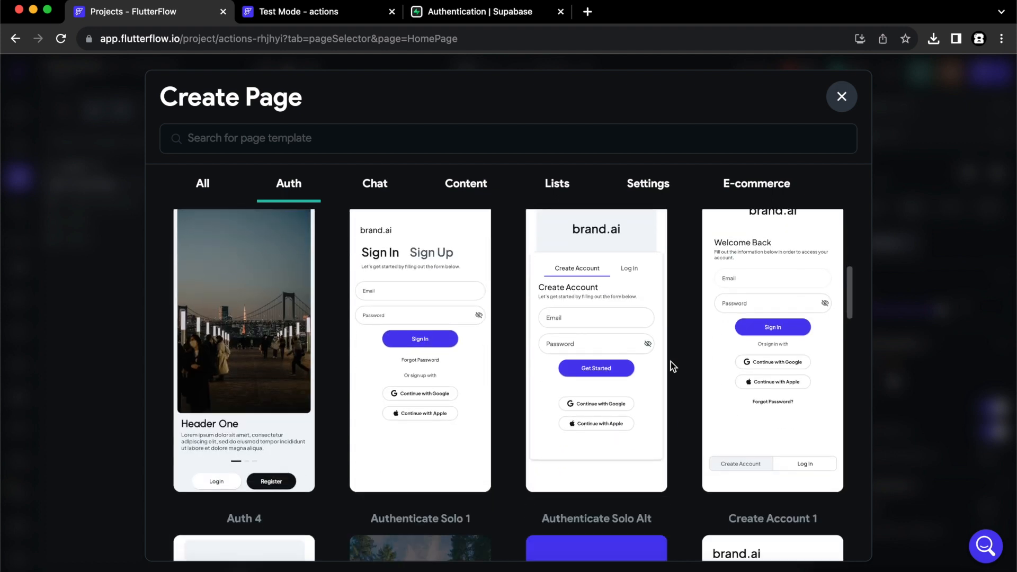
pyautogui.scroll(1, 671, 364)
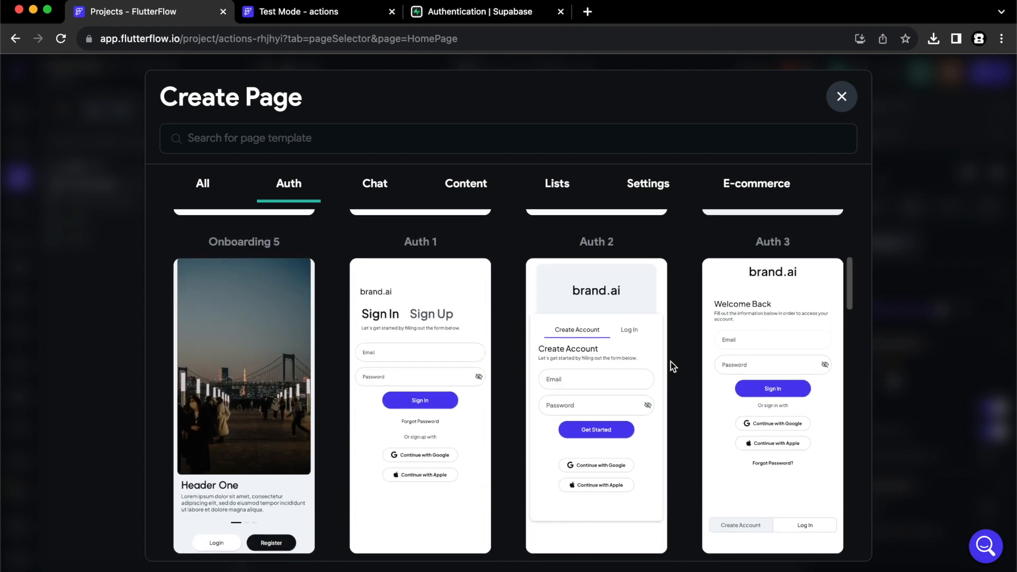
pyautogui.moveTo(606, 436)
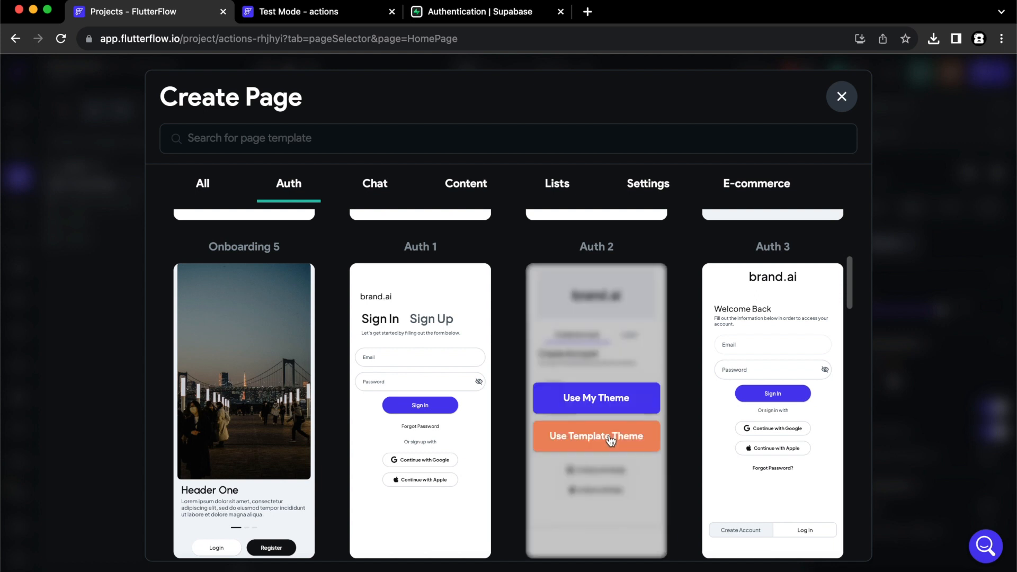
pyautogui.click(602, 404)
pyautogui.doubleClick(474, 333)
pyautogui.write('authentication')
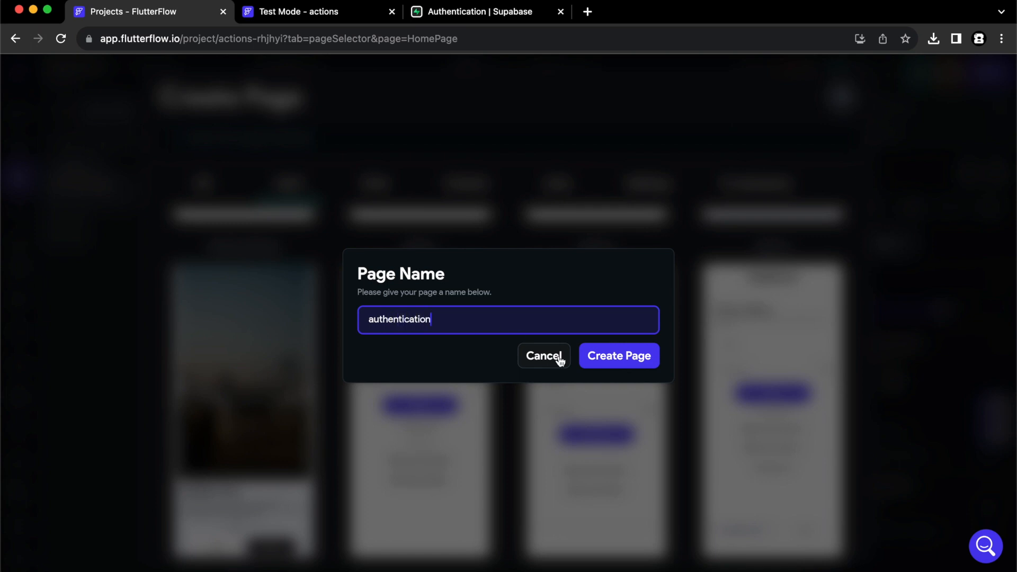
pyautogui.click(601, 355)
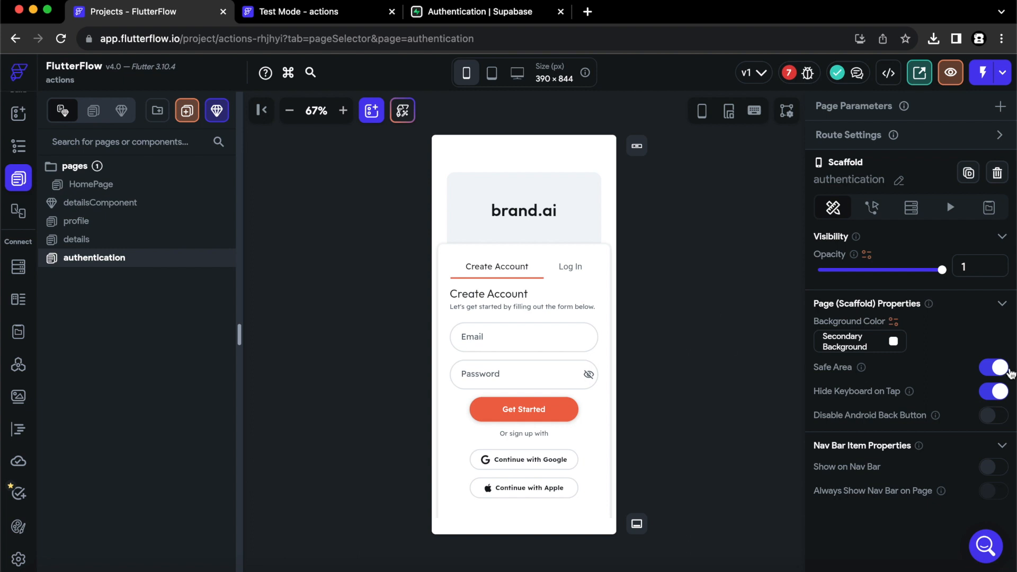
# Turn off the page's safe area and change the brand.ai header text to 'travel app'.
pyautogui.click(999, 372)
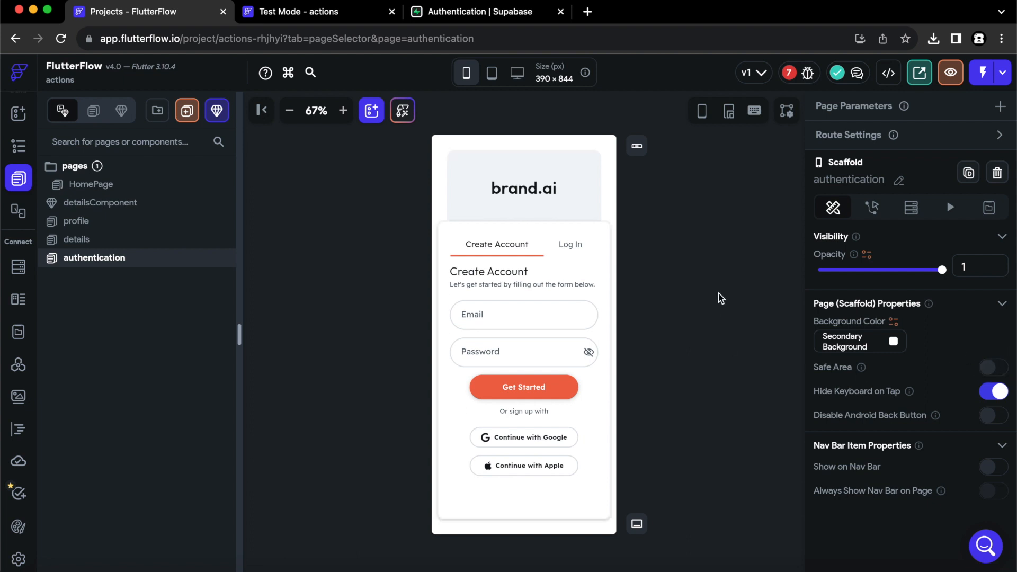
pyautogui.click(528, 191)
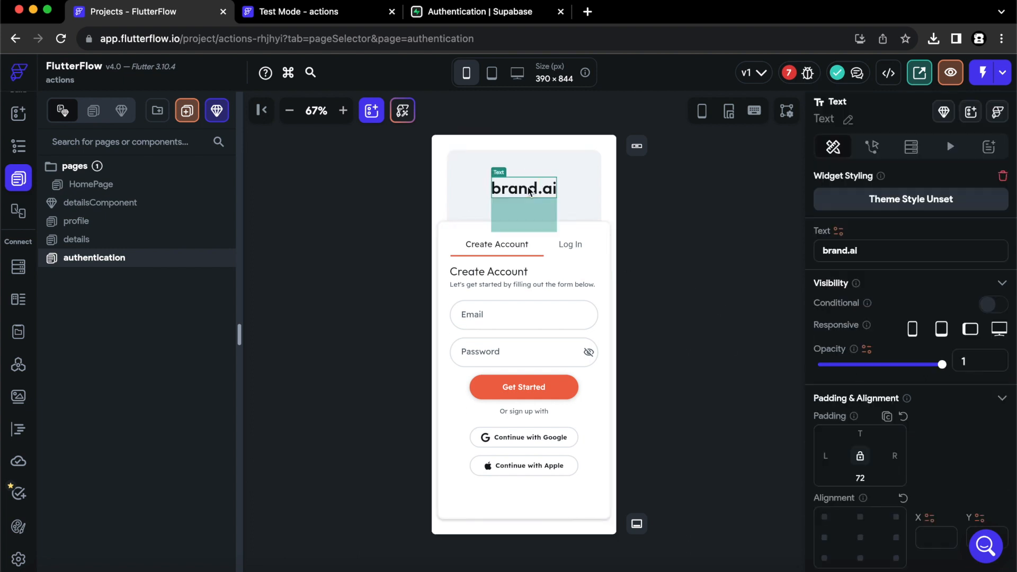
pyautogui.moveTo(865, 254); pyautogui.dragTo(704, 253)
pyautogui.write('tra')
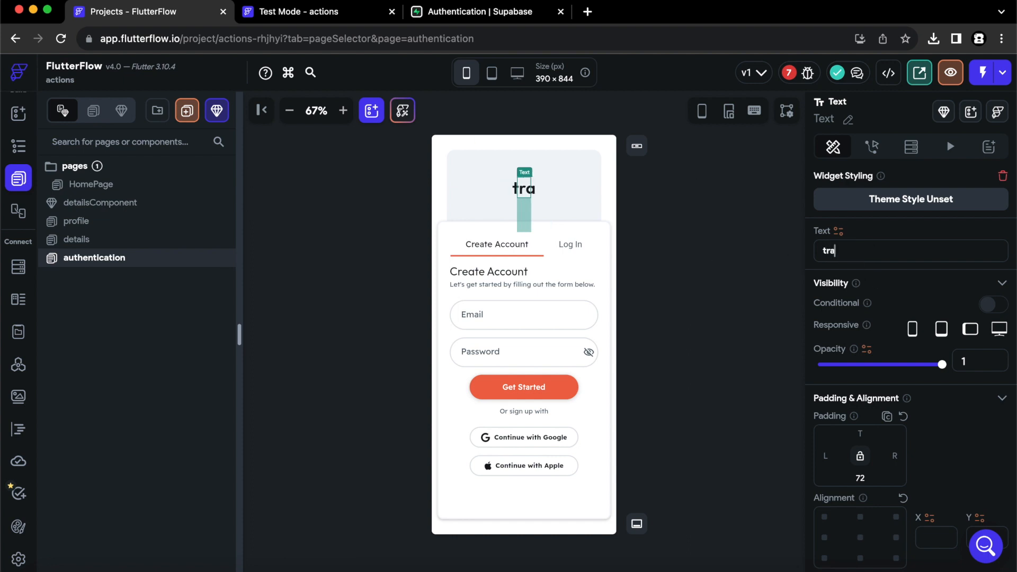
pyautogui.write('vel app')
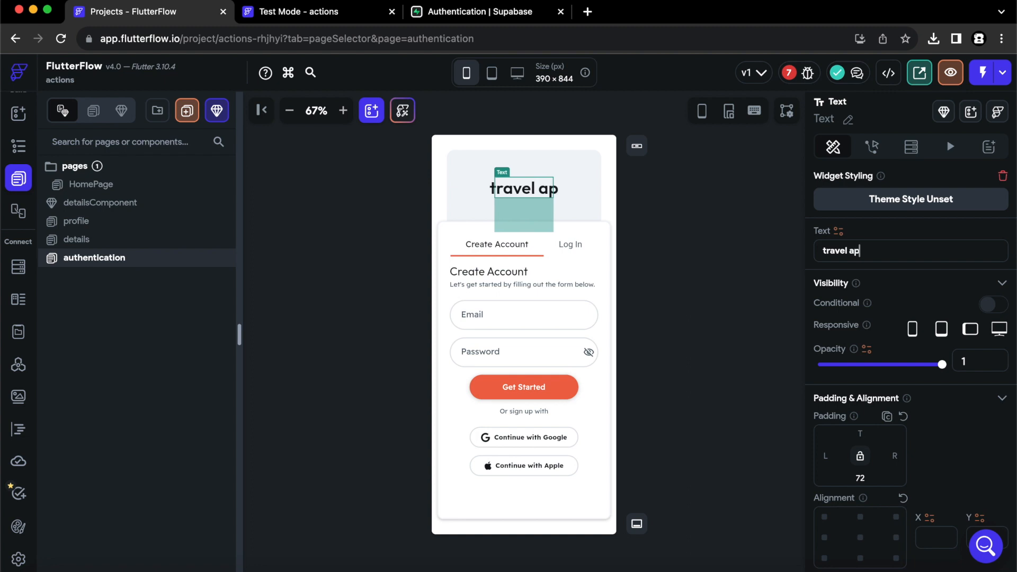
pyautogui.click(682, 305)
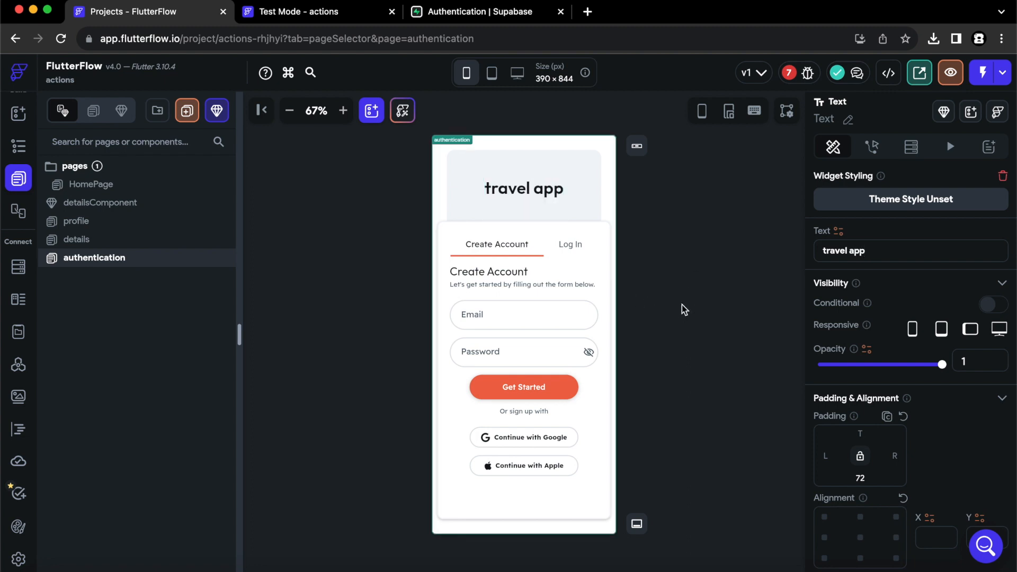
# Delete the Create Account action from the Get Started button.
pyautogui.click(560, 396)
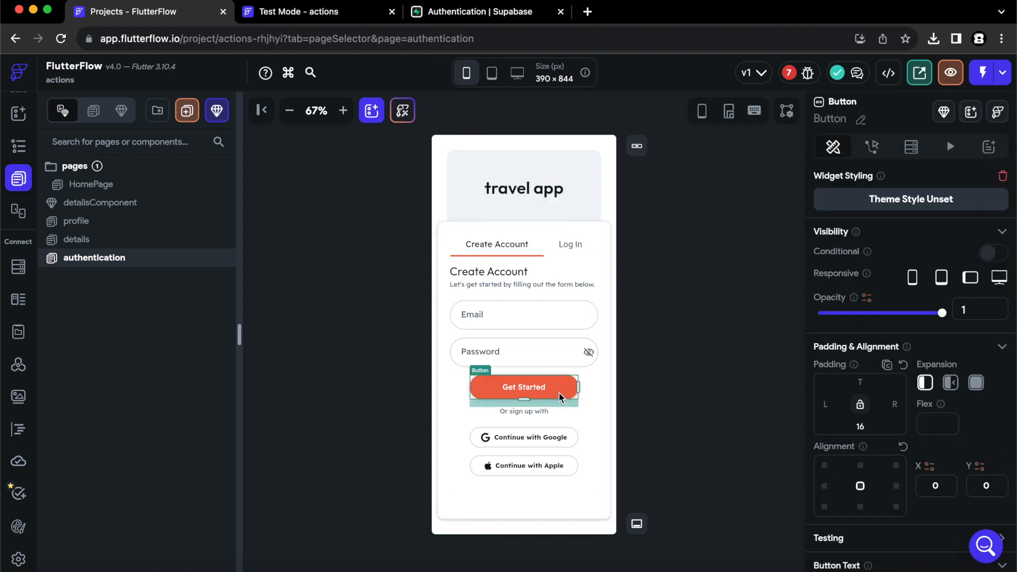
pyautogui.click(872, 147)
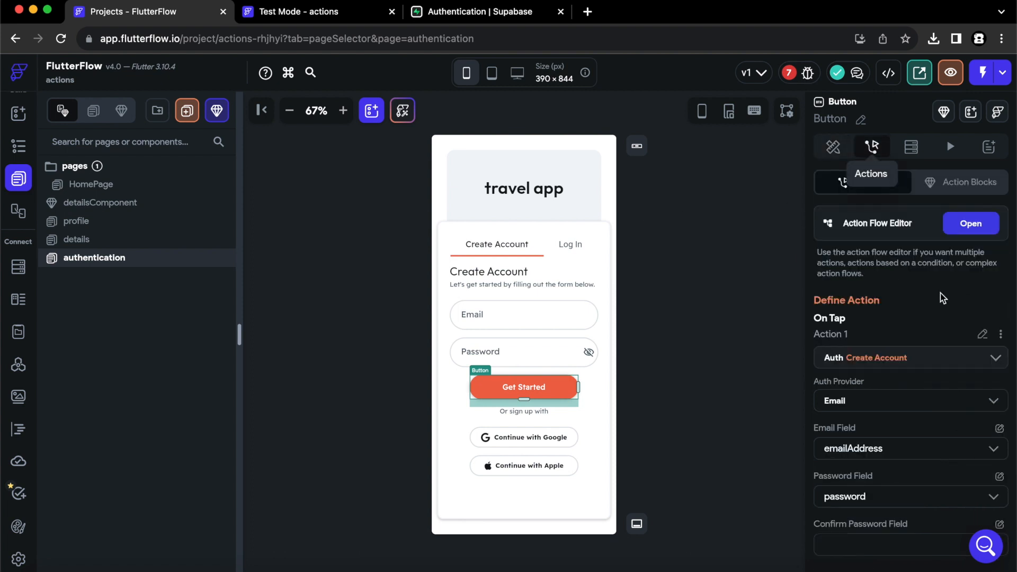
pyautogui.click(1001, 334)
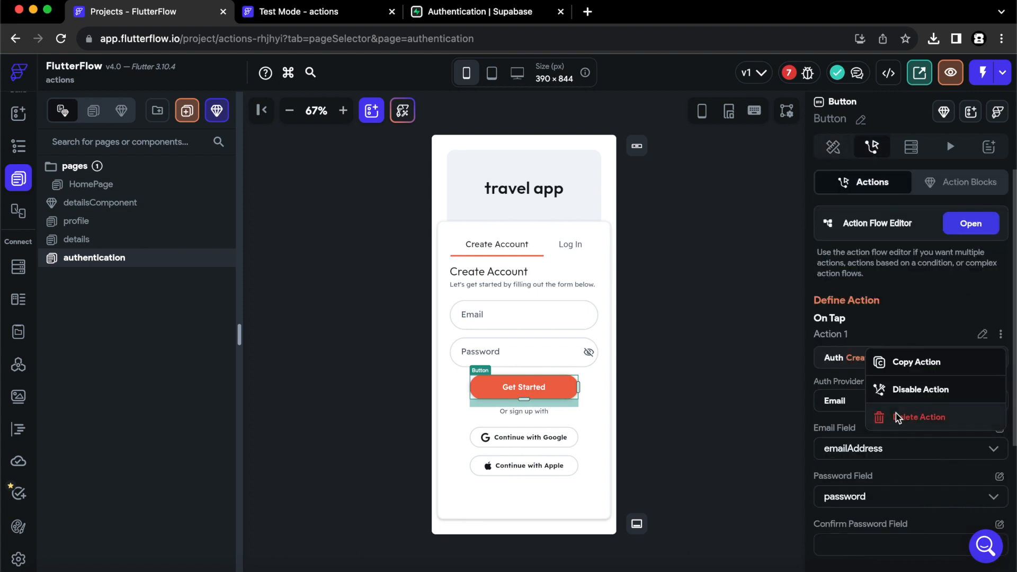
pyautogui.click(896, 414)
pyautogui.click(609, 347)
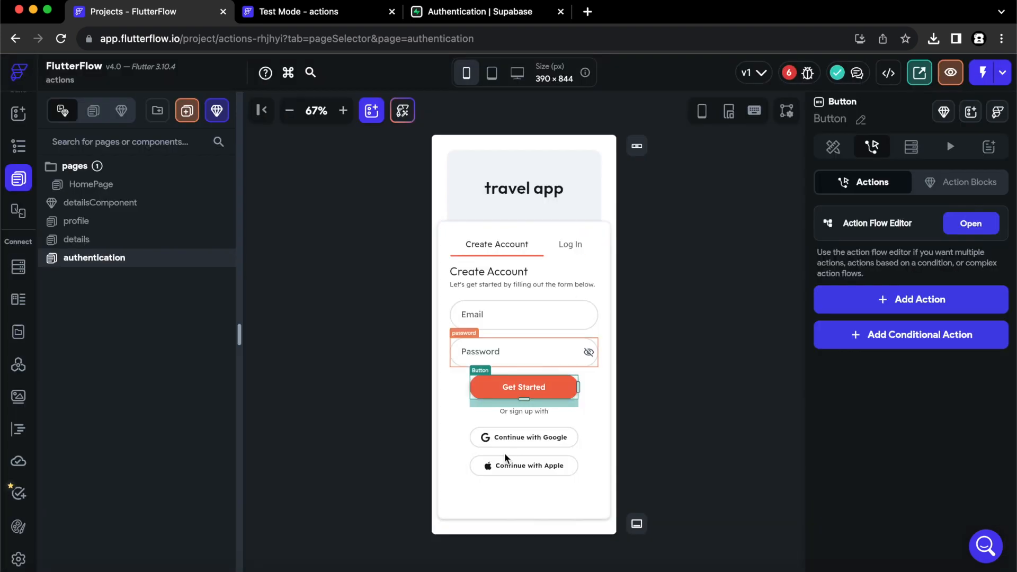
# Delete the tap actions from the Continue with Google and Continue with Apple buttons.
pyautogui.click(527, 448)
pyautogui.click(873, 149)
pyautogui.click(1001, 333)
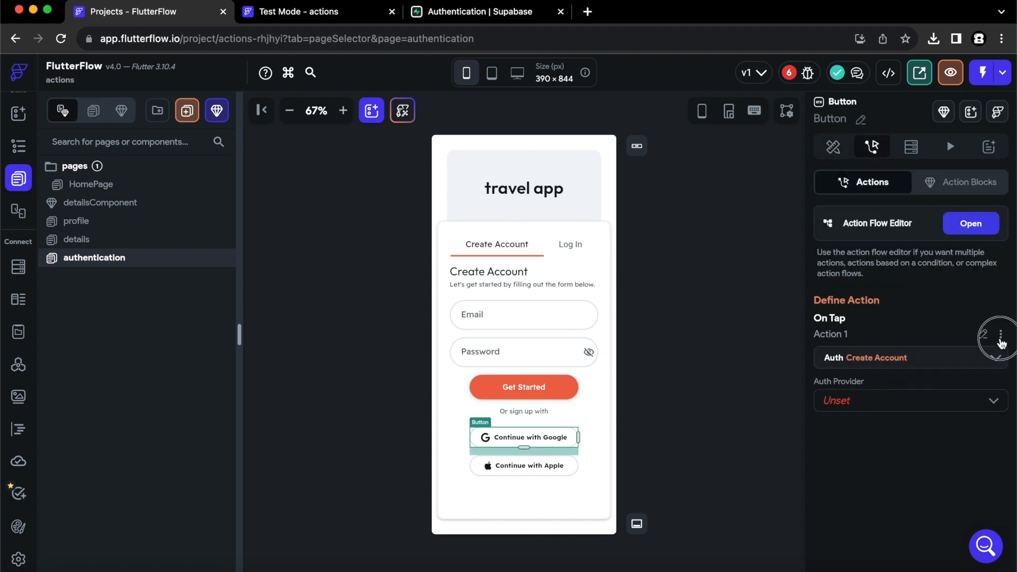
pyautogui.click(911, 417)
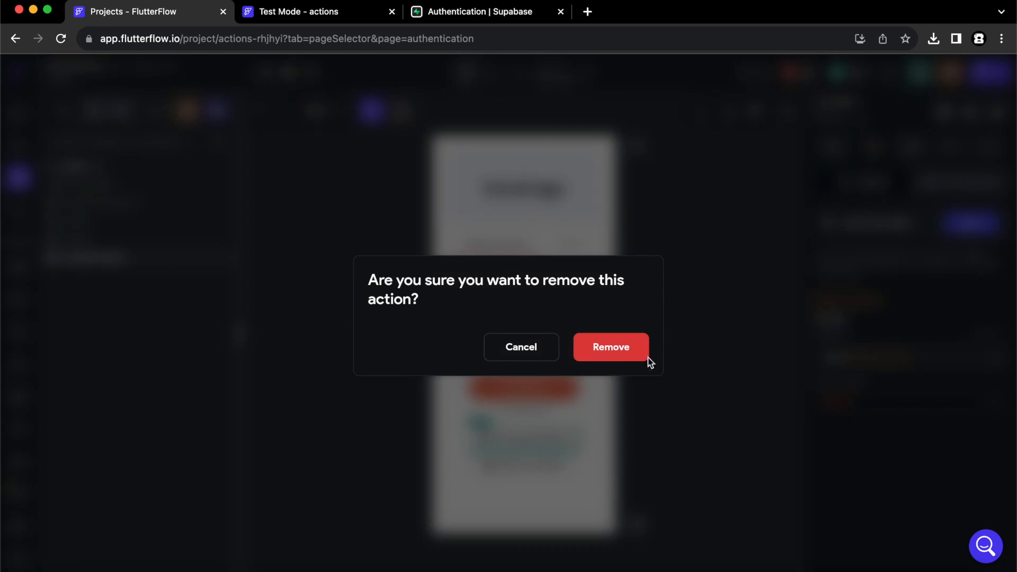
pyautogui.click(640, 351)
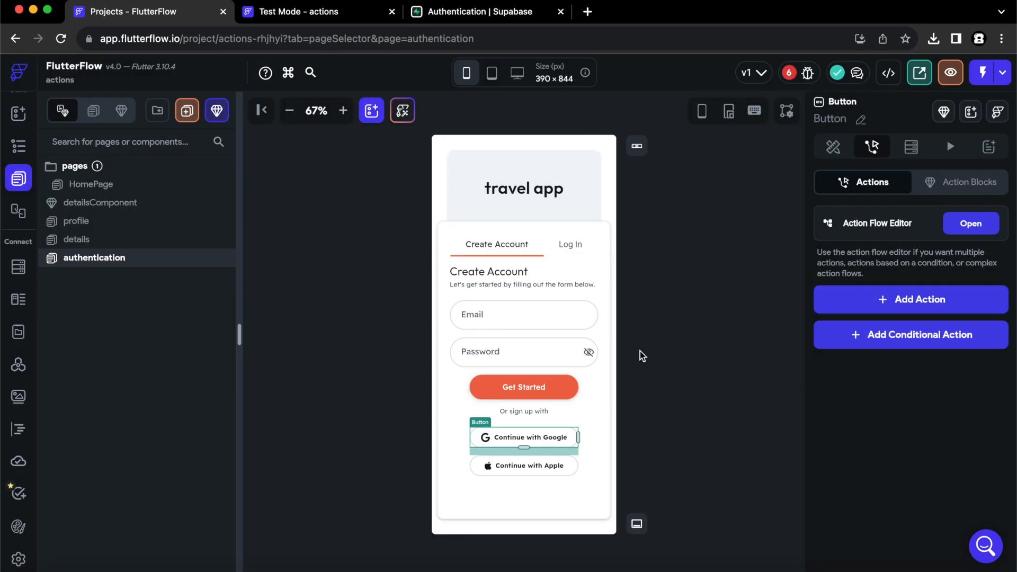
pyautogui.click(562, 470)
pyautogui.click(872, 148)
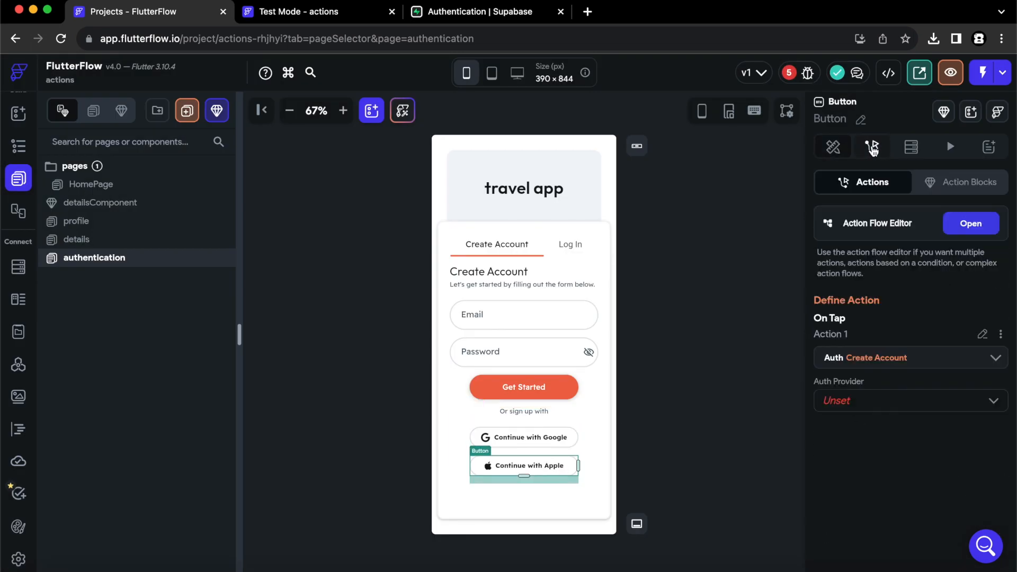
pyautogui.click(1003, 335)
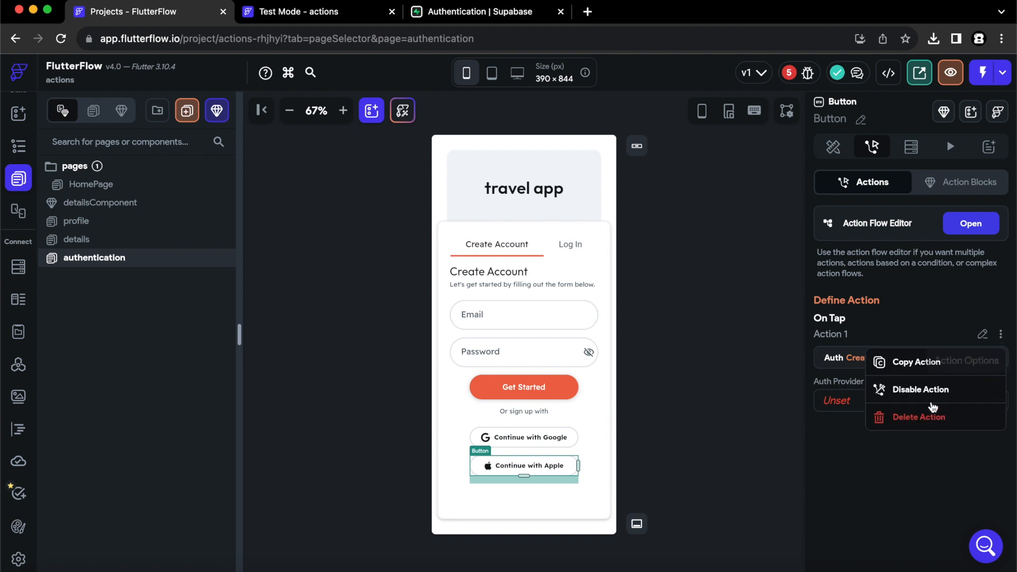
pyautogui.click(917, 416)
pyautogui.click(620, 351)
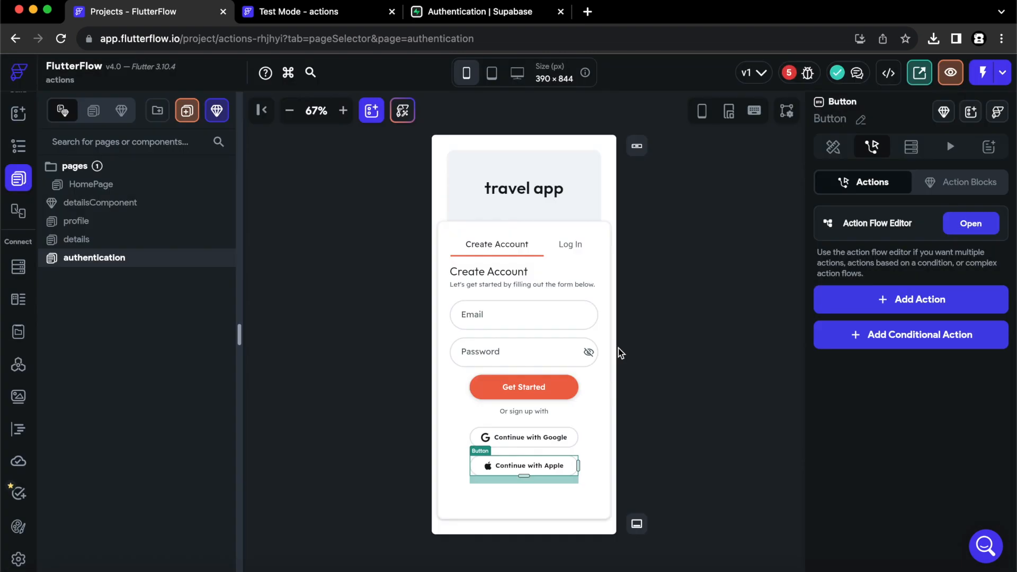
# On the Log In form, delete the Sign In button's Log In action.
pyautogui.click(568, 247)
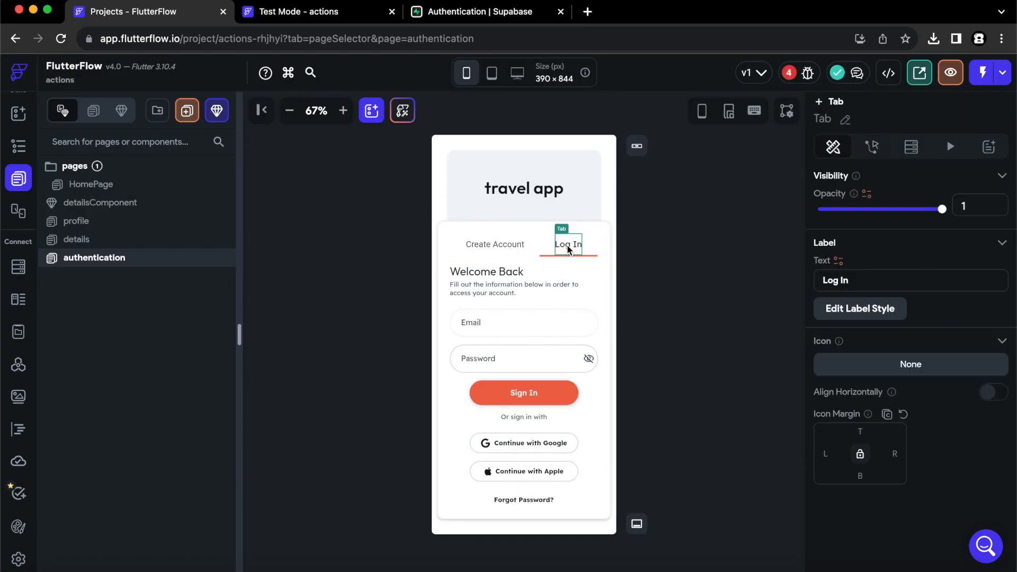
pyautogui.click(552, 399)
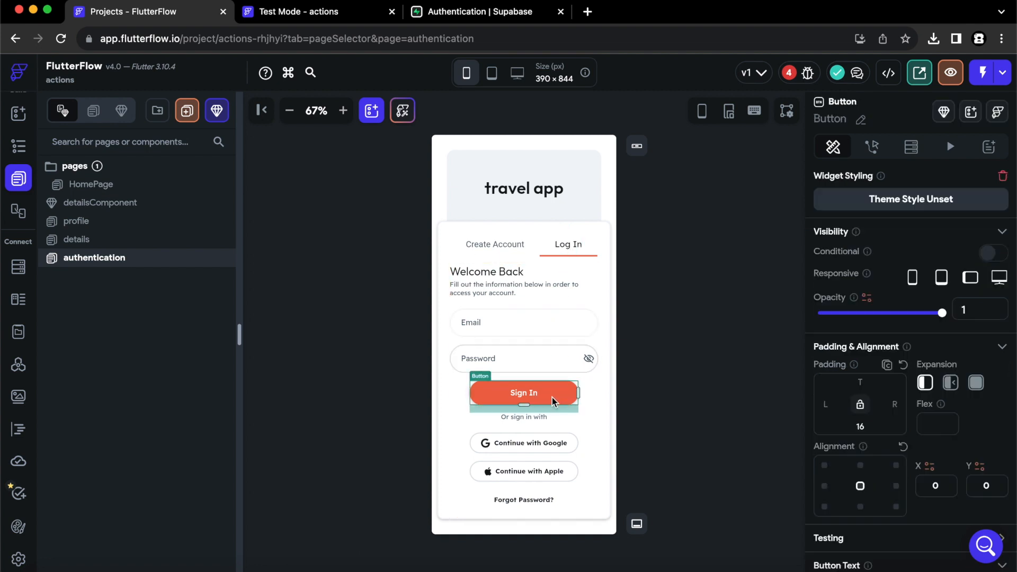
pyautogui.click(873, 147)
pyautogui.click(1001, 335)
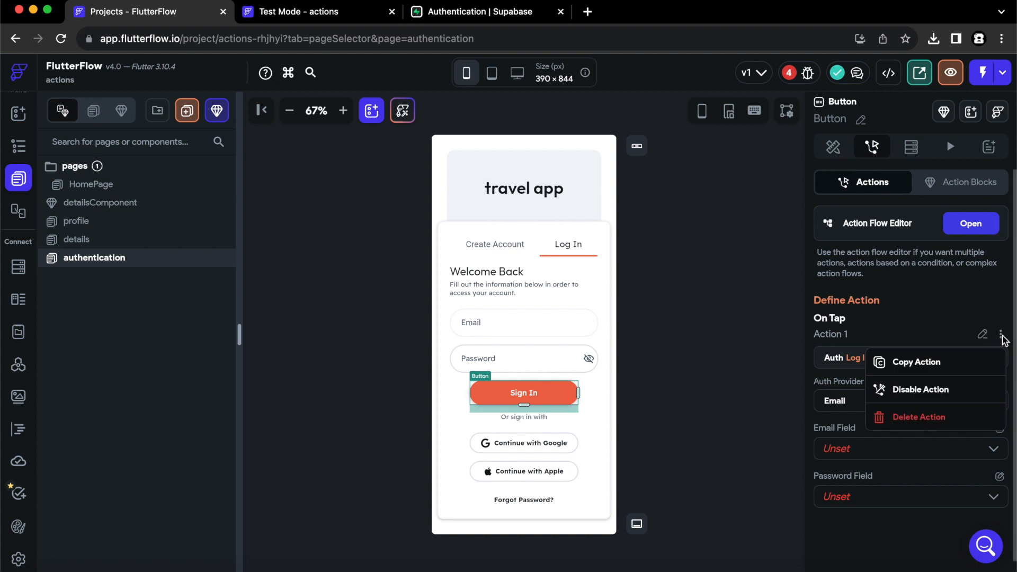
pyautogui.click(920, 417)
pyautogui.click(600, 348)
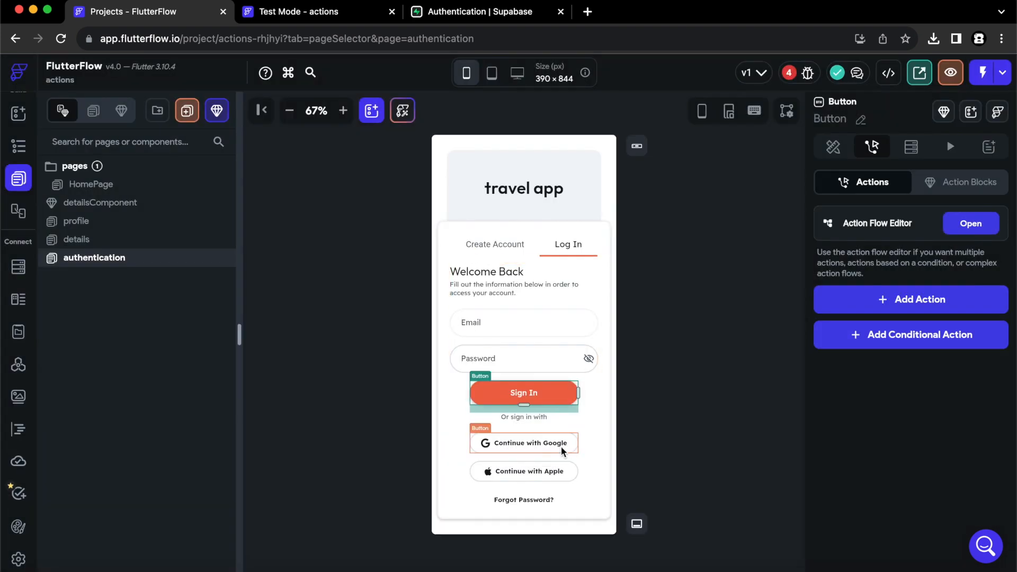
# Delete the Log In form's Google and Apple button actions.
pyautogui.click(561, 446)
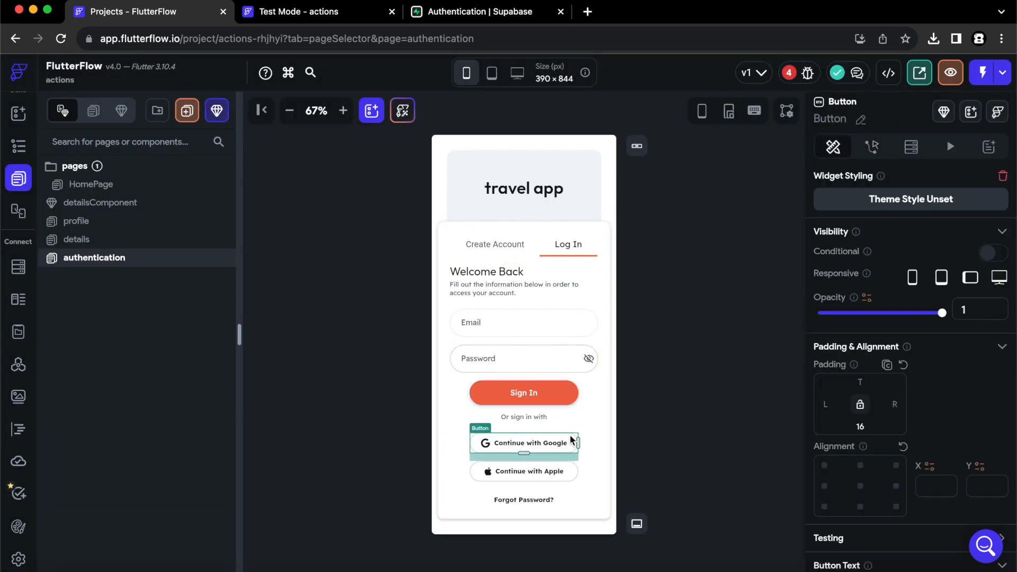
pyautogui.click(873, 148)
pyautogui.click(1001, 334)
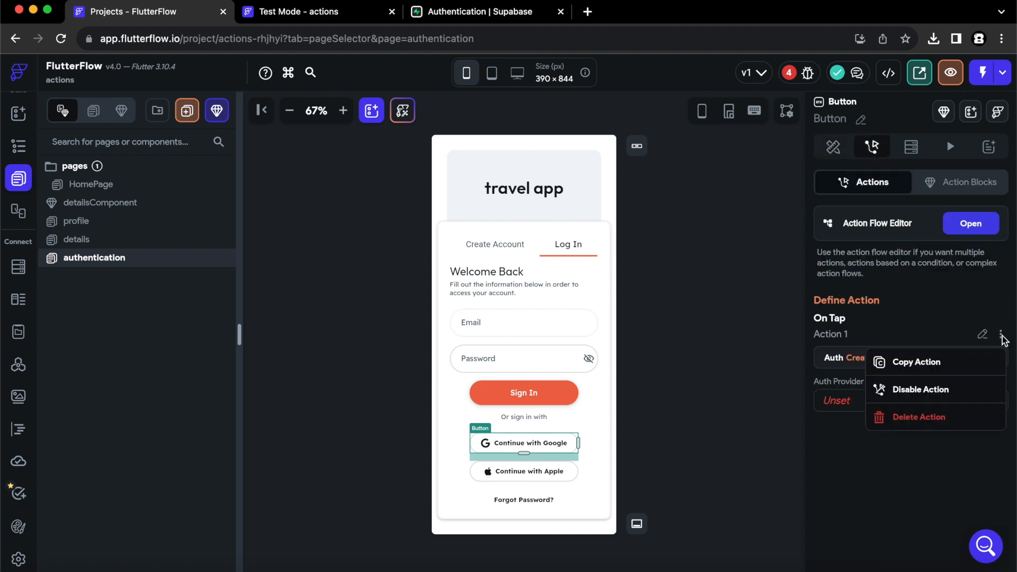
pyautogui.click(926, 416)
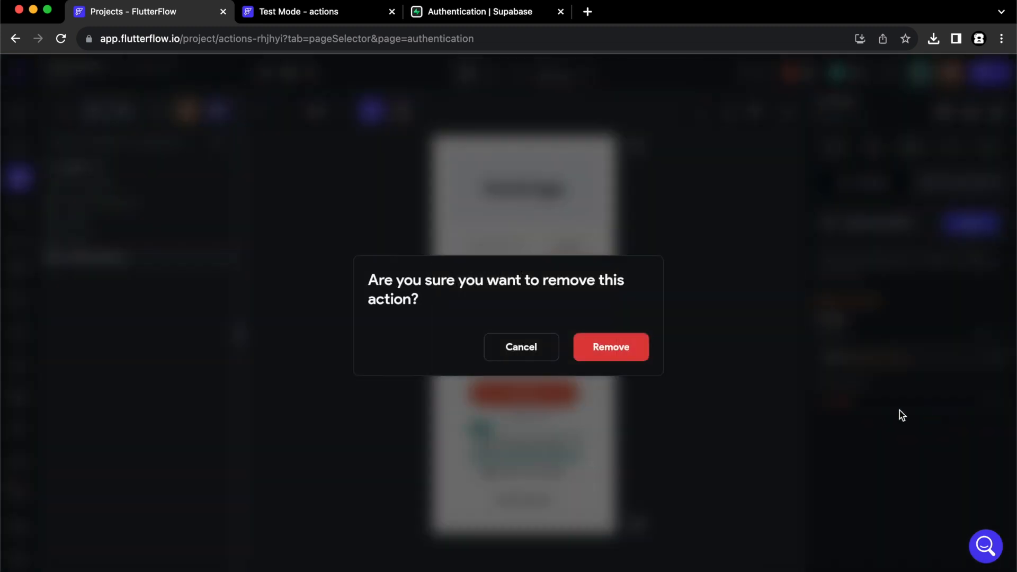
pyautogui.click(624, 352)
pyautogui.click(560, 473)
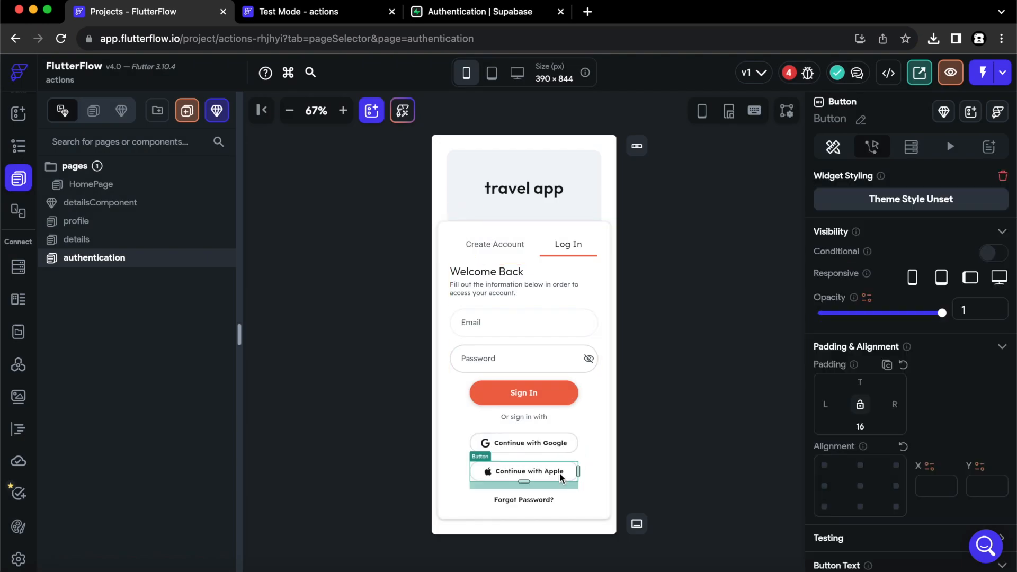
pyautogui.click(872, 147)
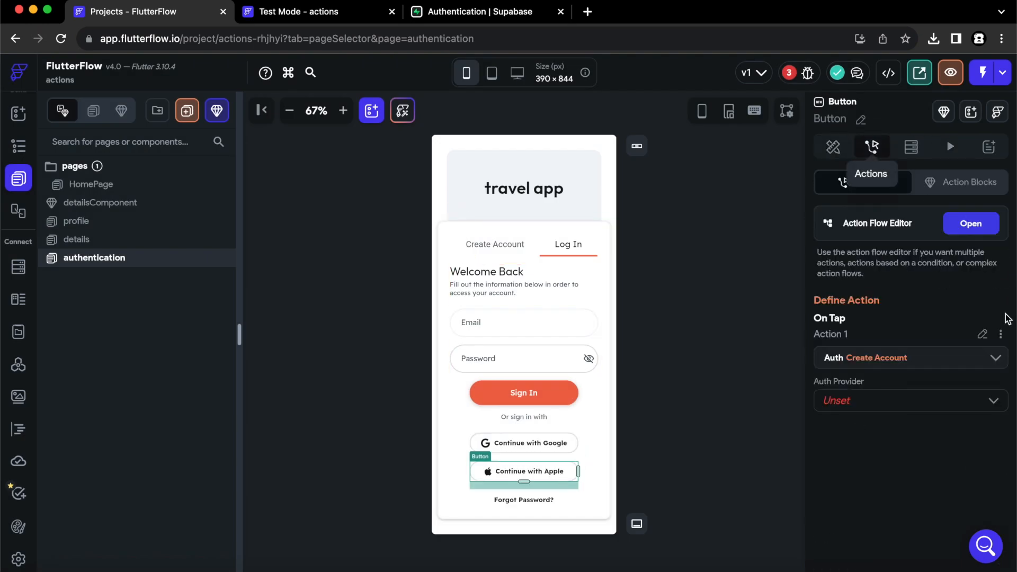
pyautogui.click(1003, 333)
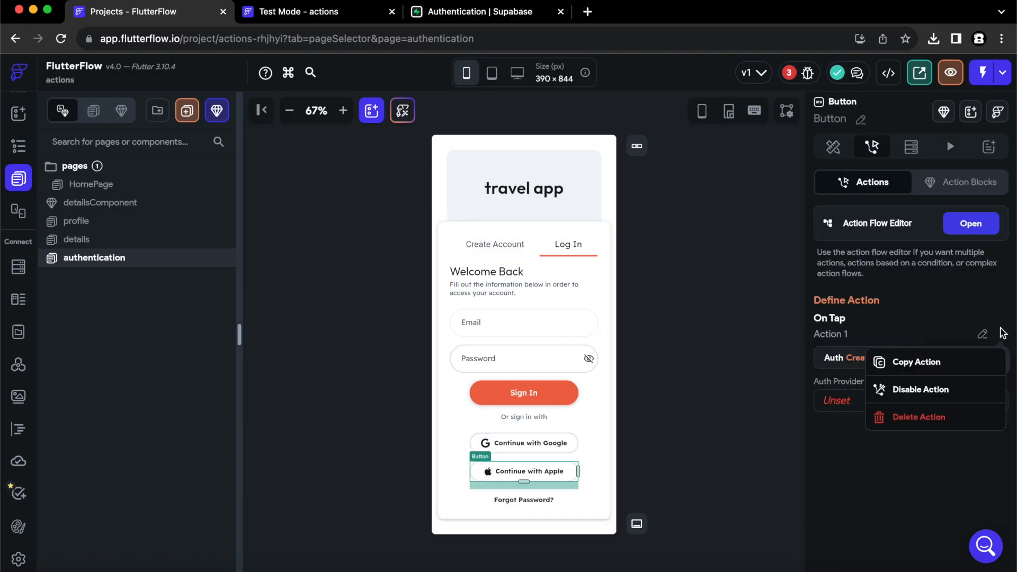
pyautogui.click(904, 417)
pyautogui.click(634, 352)
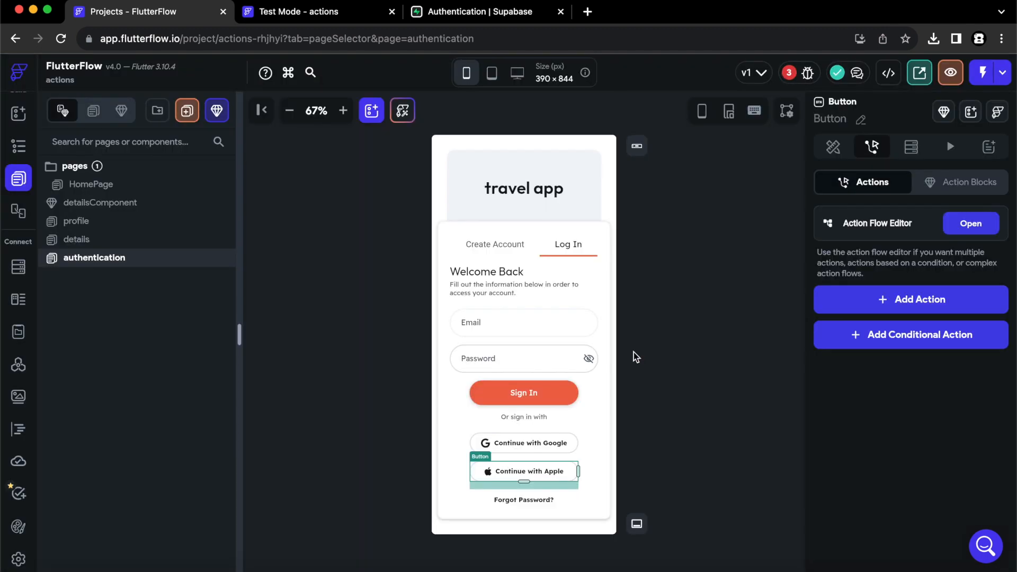
# Remove the leftover Create Account action flagged in the errors list, cutting errors from 2 to 1.
pyautogui.click(707, 297)
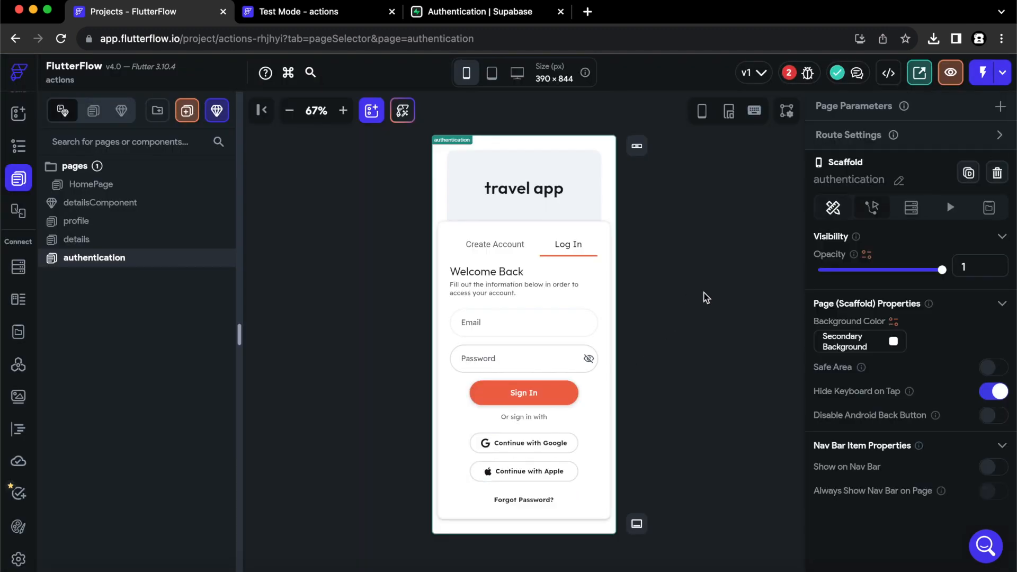
pyautogui.click(787, 75)
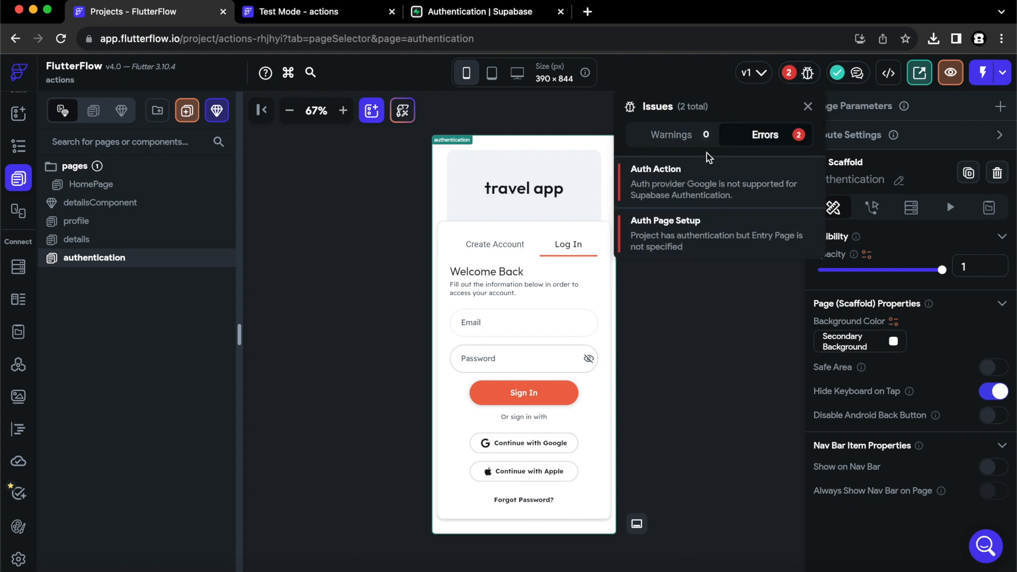
pyautogui.click(678, 180)
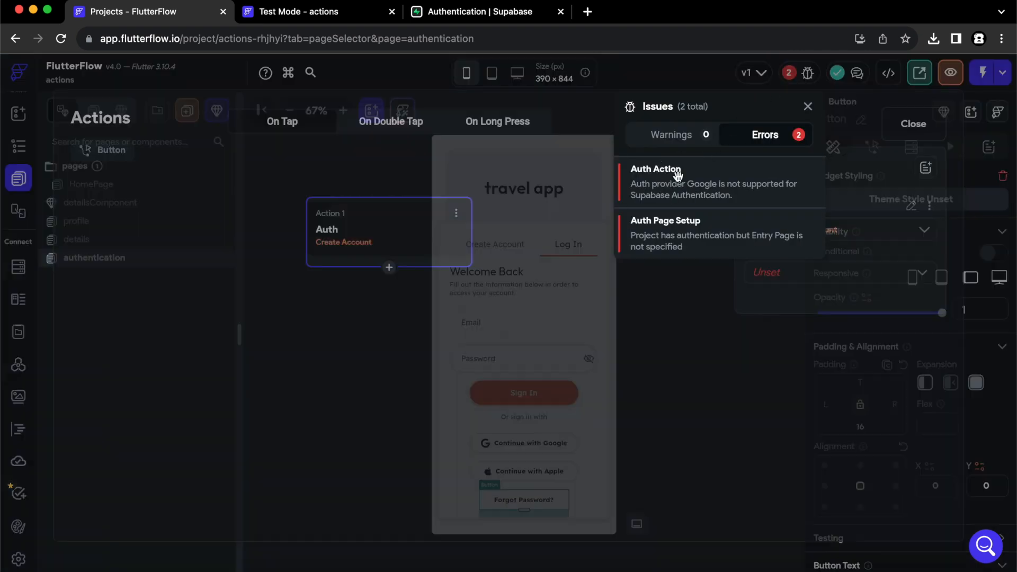
pyautogui.click(930, 207)
pyautogui.click(630, 307)
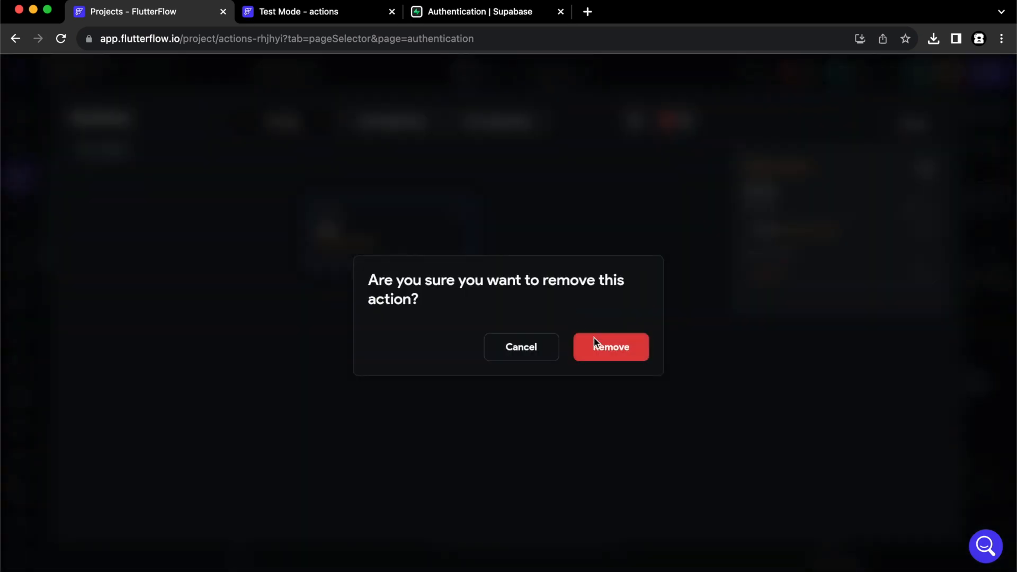
pyautogui.click(614, 348)
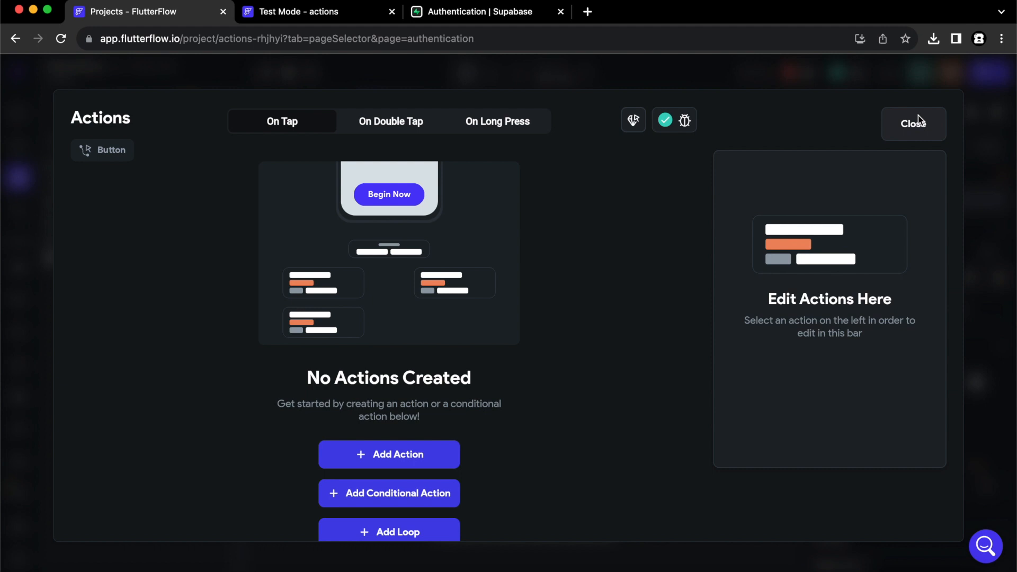
pyautogui.click(914, 123)
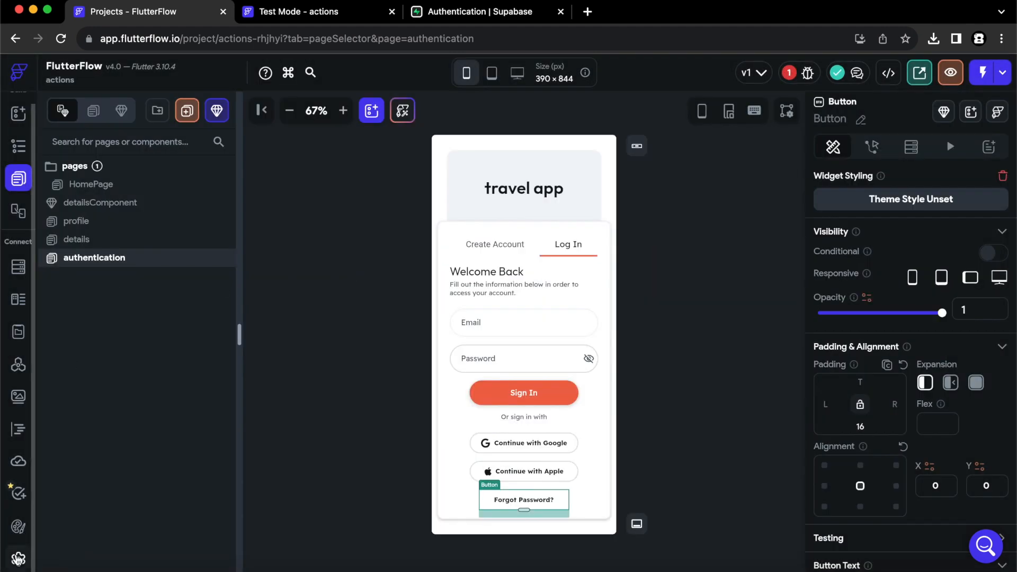
pyautogui.click(18, 557)
# Set the authentication page as the app's Entry Page.
pyautogui.click(338, 340)
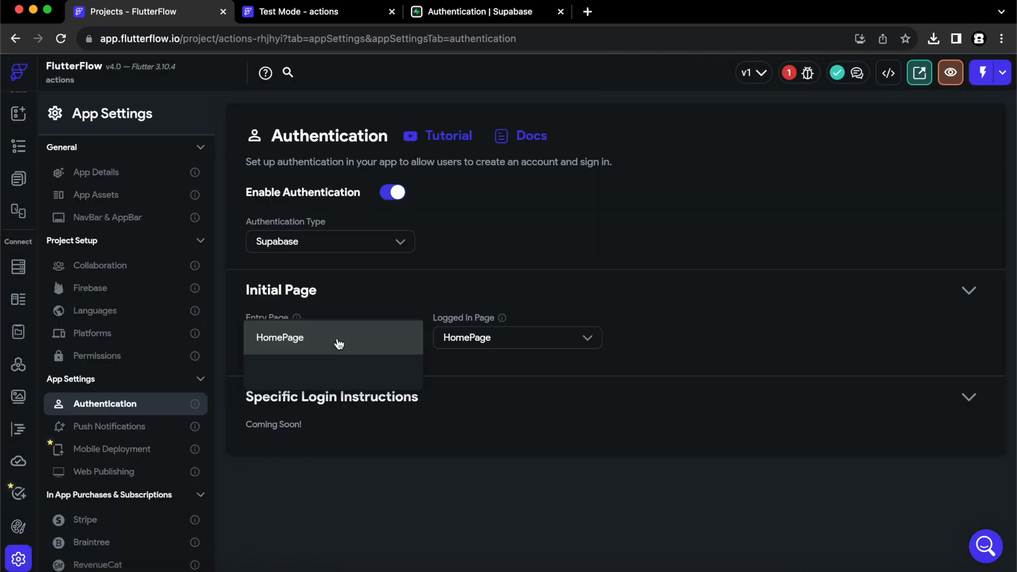
pyautogui.click(303, 445)
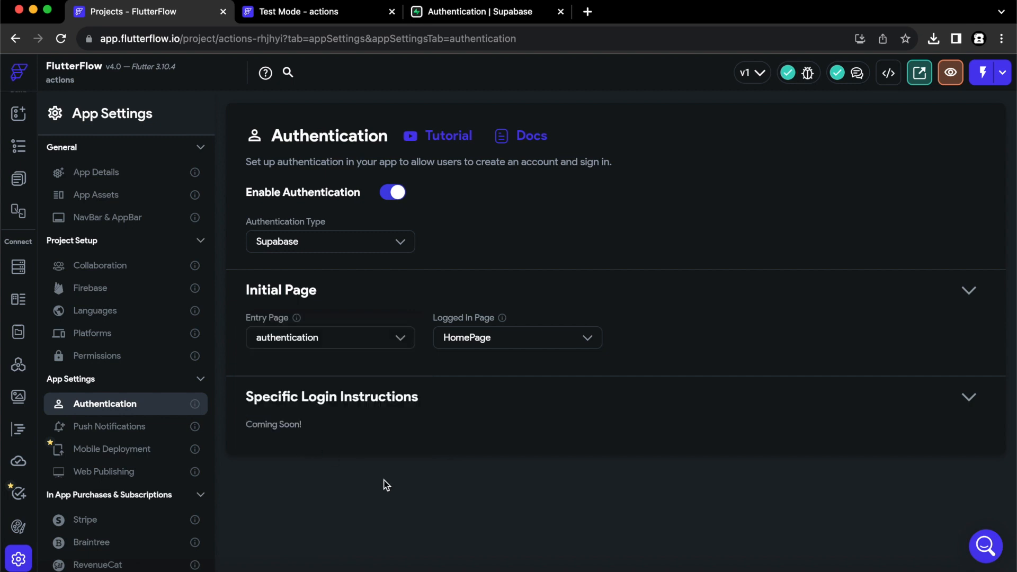
pyautogui.click(20, 183)
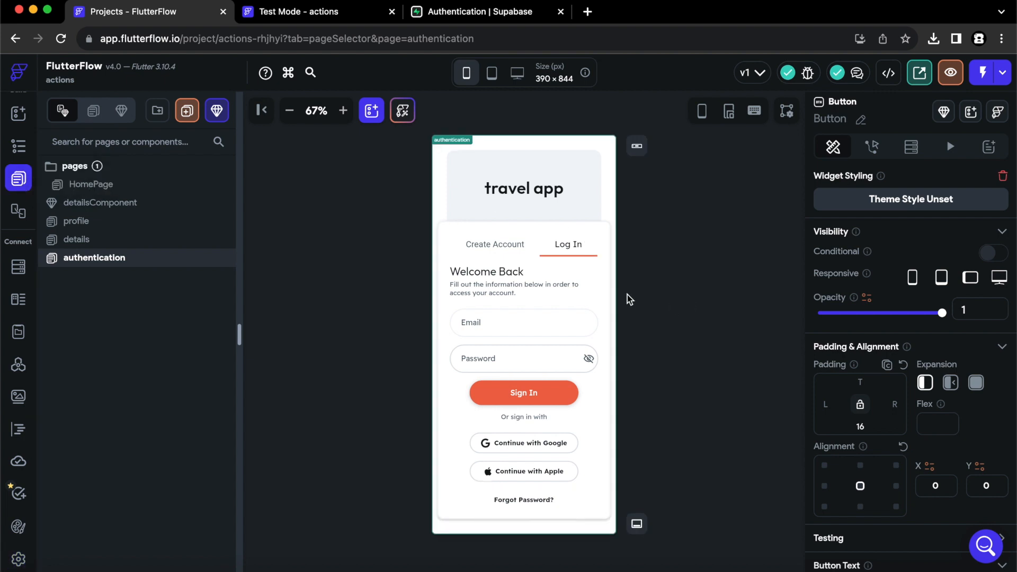
# Turn off autofocus on the Create Account form's Password field.
pyautogui.click(499, 246)
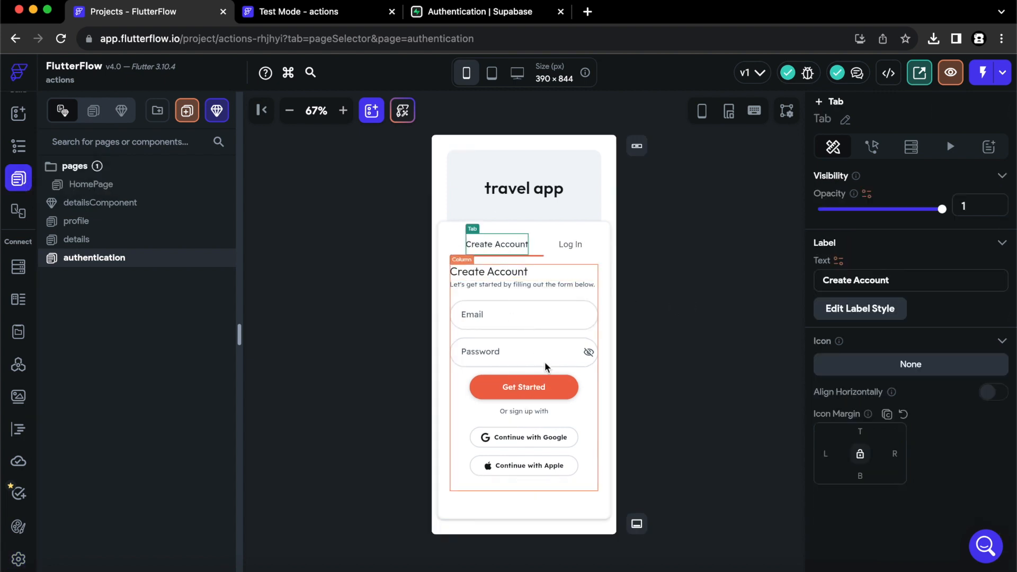
pyautogui.click(548, 393)
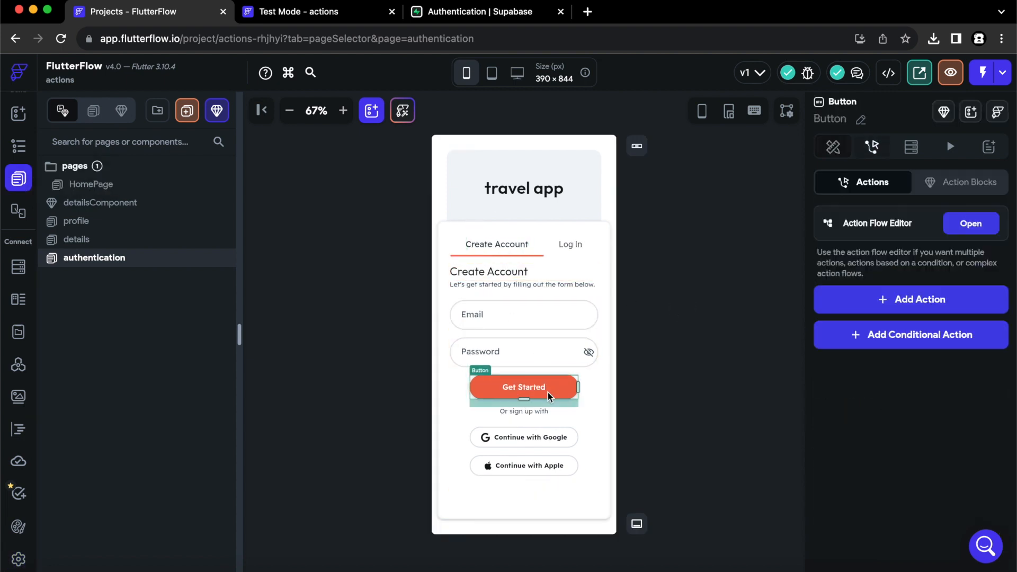
pyautogui.click(526, 326)
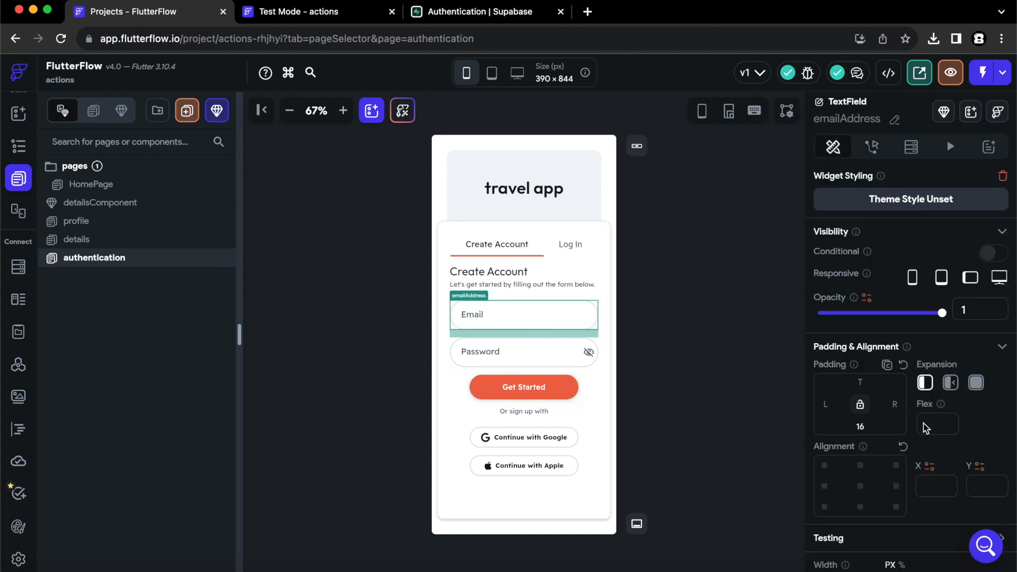
pyautogui.scroll(-15, 924, 424)
pyautogui.scroll(-3, 924, 424)
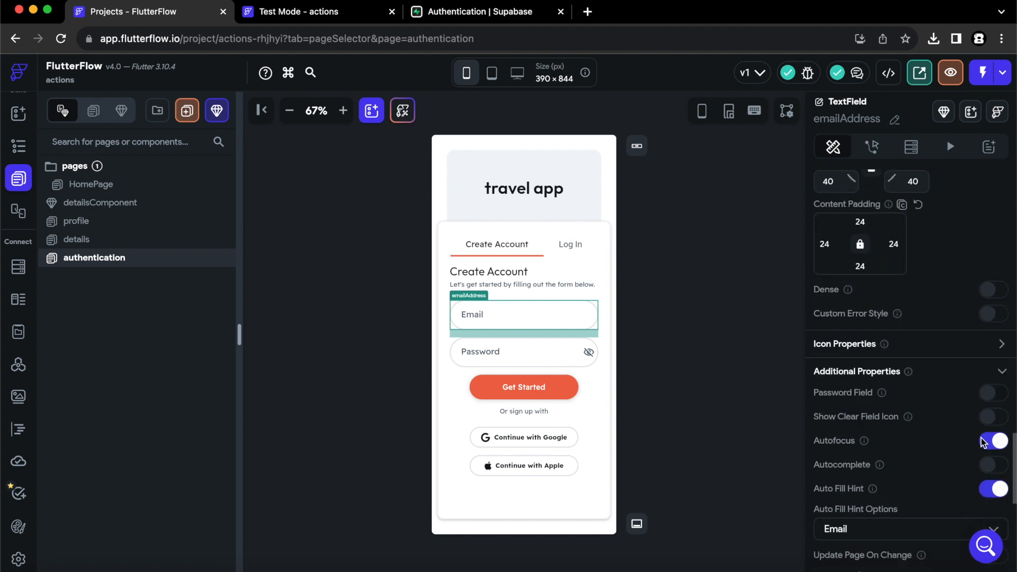
pyautogui.click(515, 357)
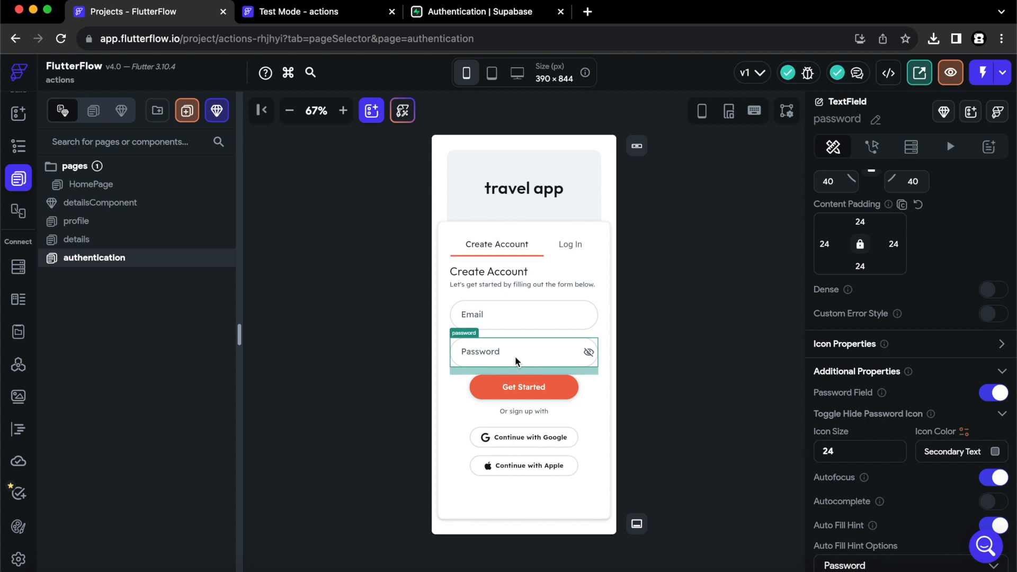
pyautogui.click(994, 480)
# Turn off autofocus on the Log In form's Email and Password fields.
pyautogui.click(576, 246)
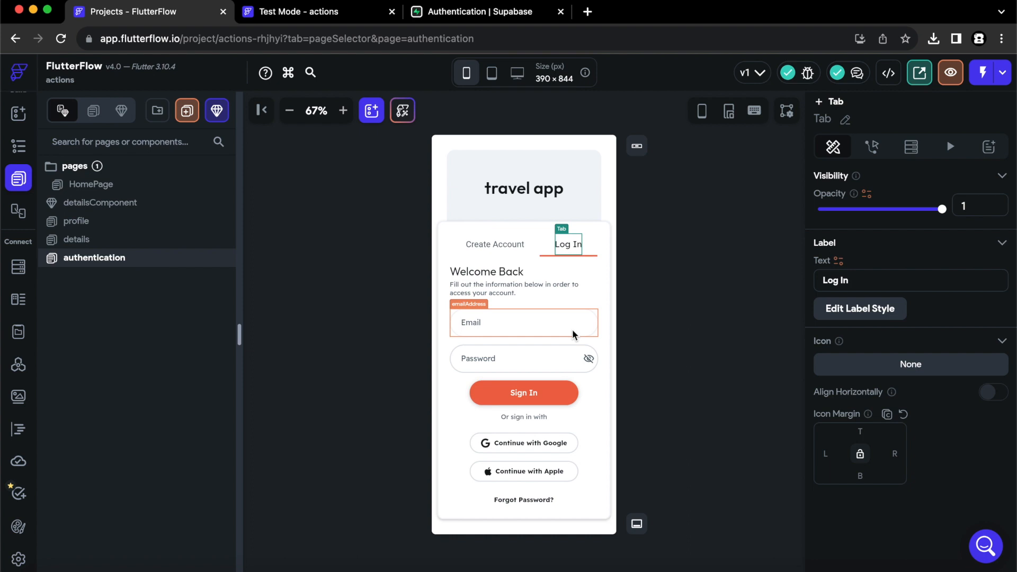
pyautogui.click(572, 332)
pyautogui.scroll(-10, 876, 409)
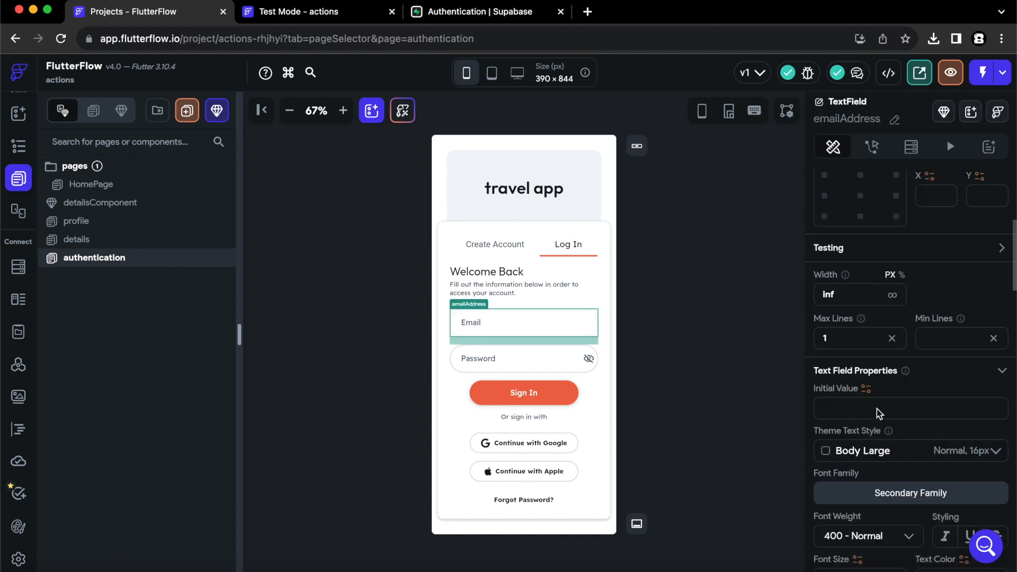
pyautogui.scroll(-8, 877, 409)
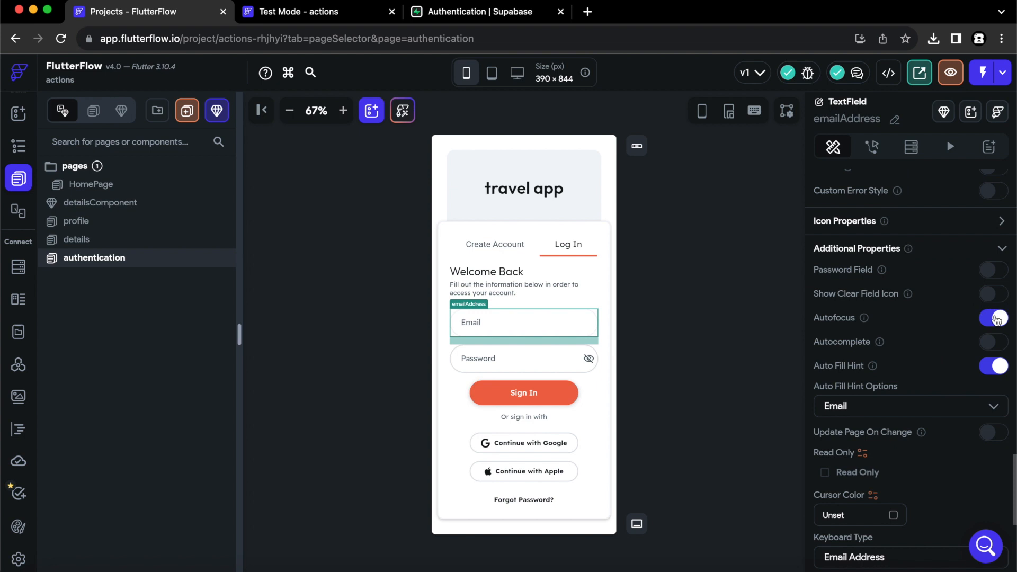
pyautogui.click(1000, 317)
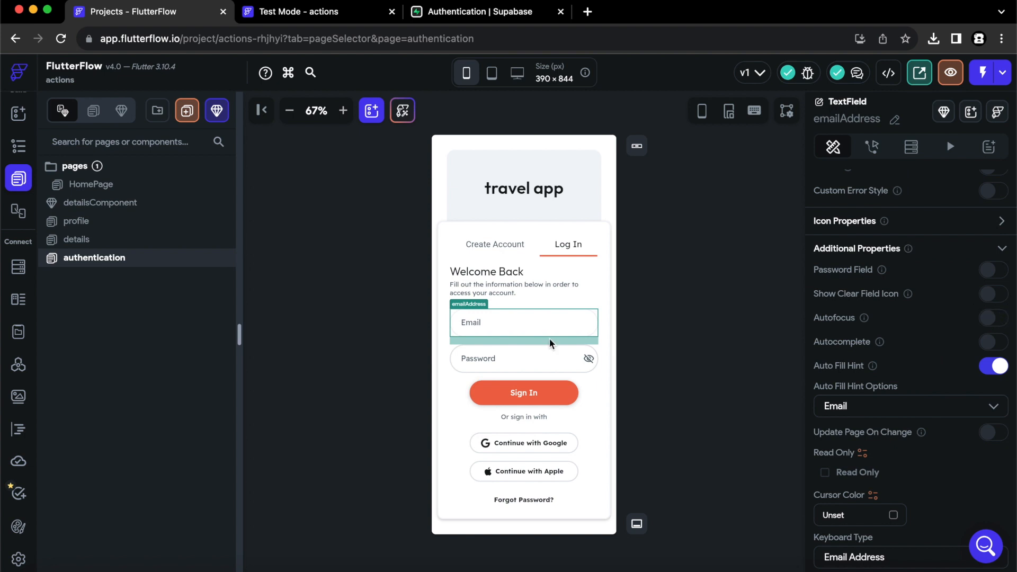
pyautogui.click(538, 364)
pyautogui.click(994, 360)
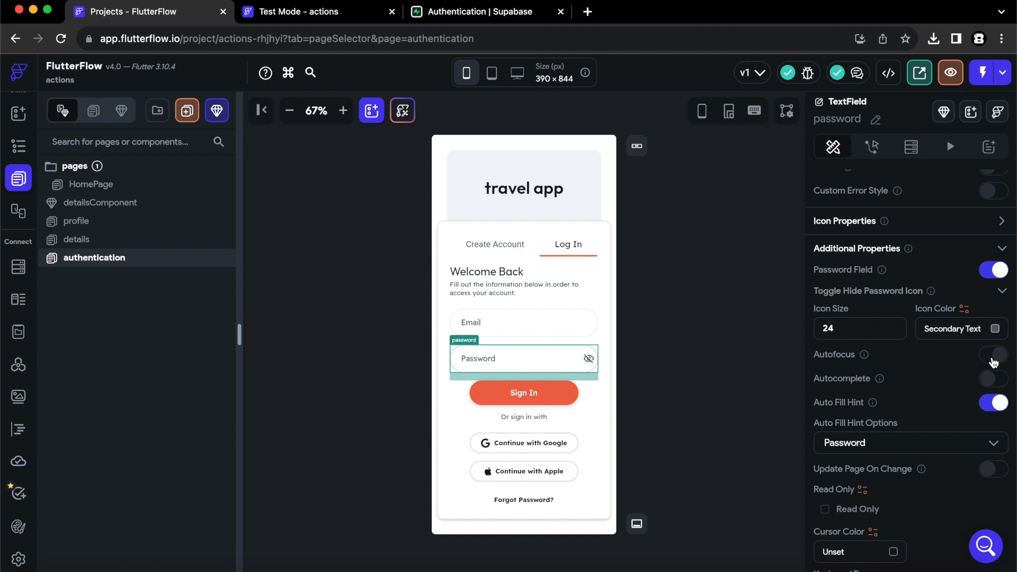
pyautogui.click(492, 244)
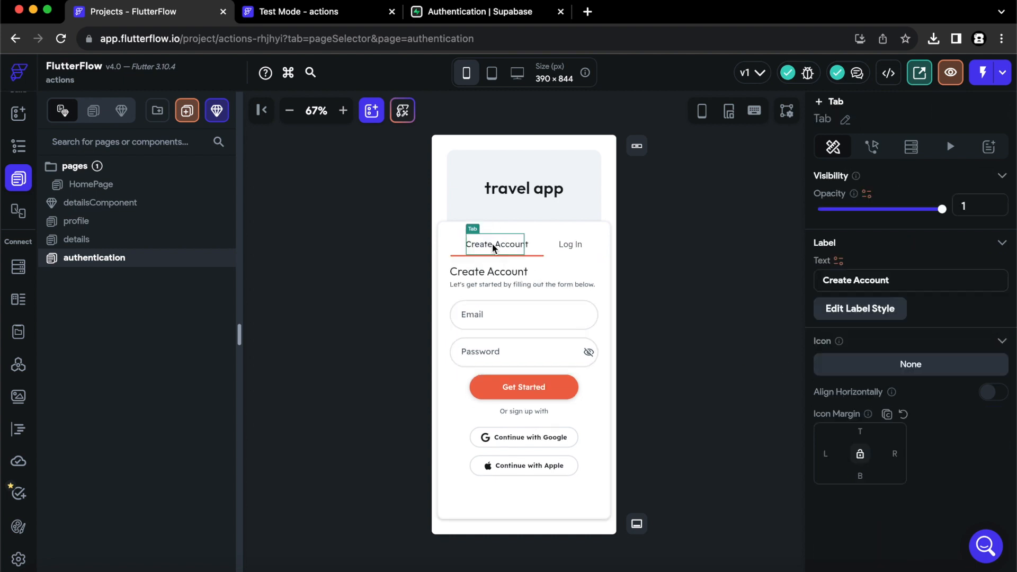
# Start adding a tap action to Get Started, then reload the editor and zoom the canvas out.
pyautogui.click(544, 391)
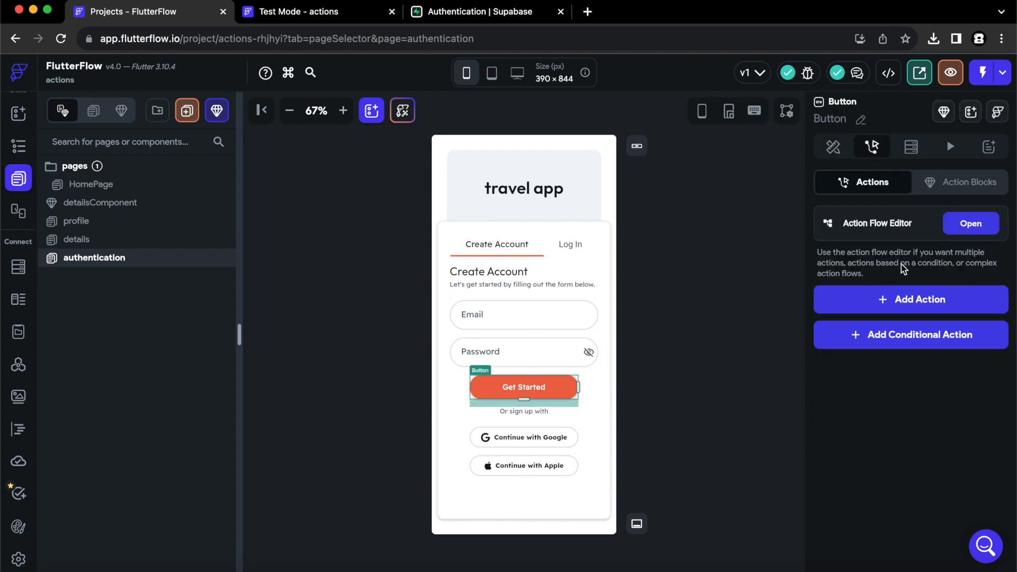
pyautogui.click(978, 226)
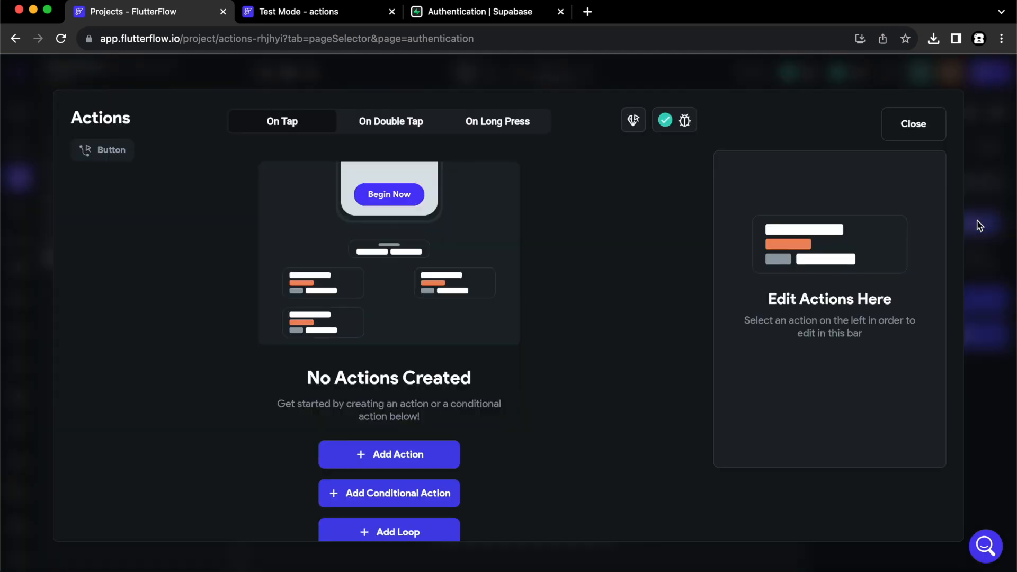
pyautogui.click(369, 457)
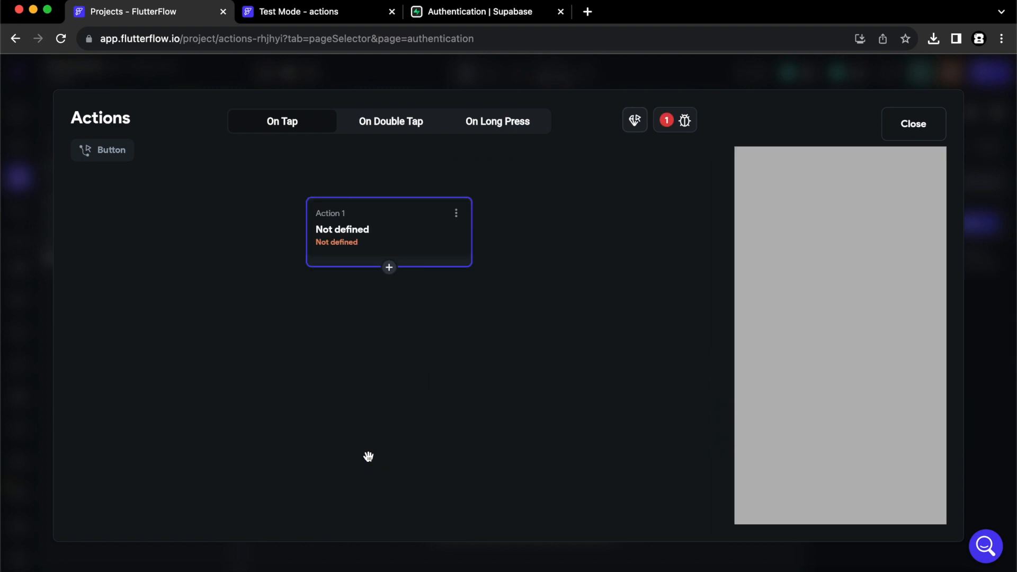
pyautogui.press('super+r')
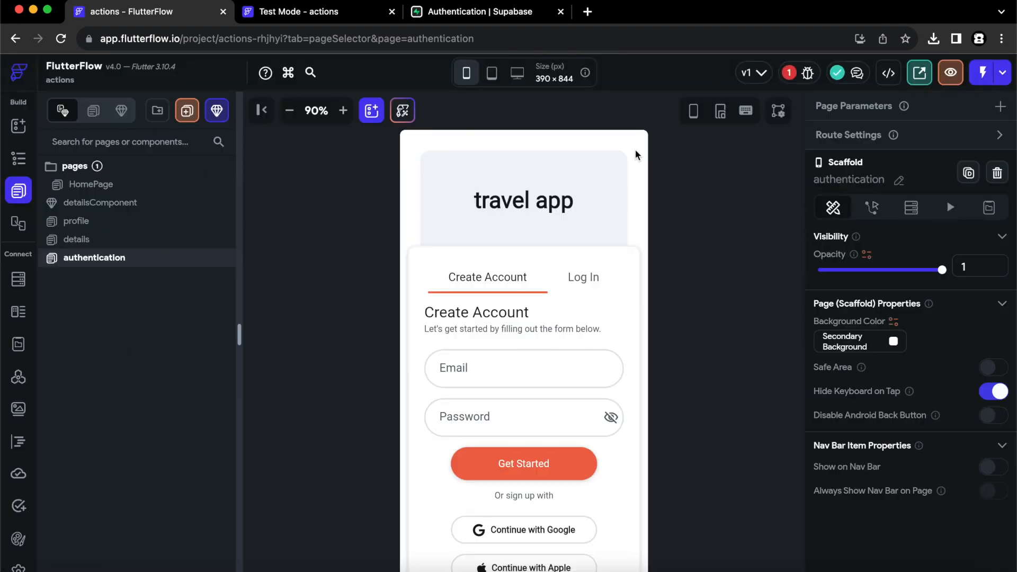
pyautogui.click(289, 111)
pyautogui.click(289, 112)
pyautogui.click(289, 111)
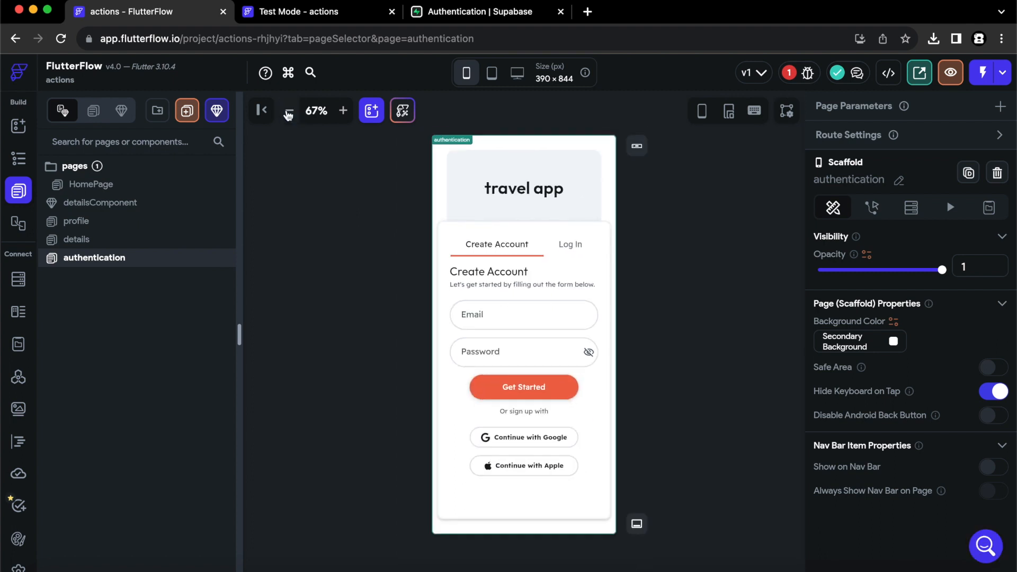
# Add a Supabase Create Account action to Get Started's On Tap with Email as auth provider.
pyautogui.click(547, 386)
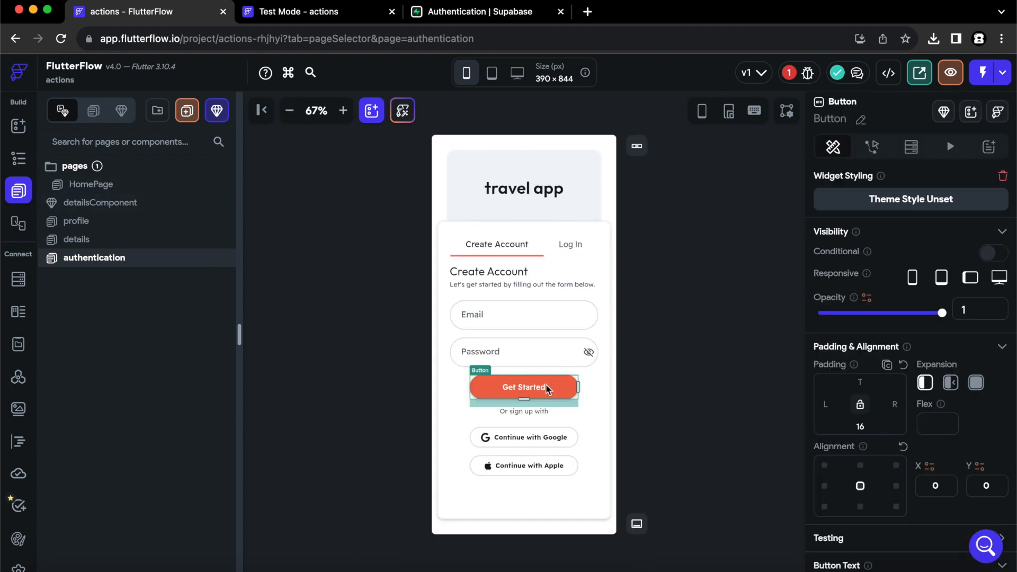
pyautogui.click(873, 151)
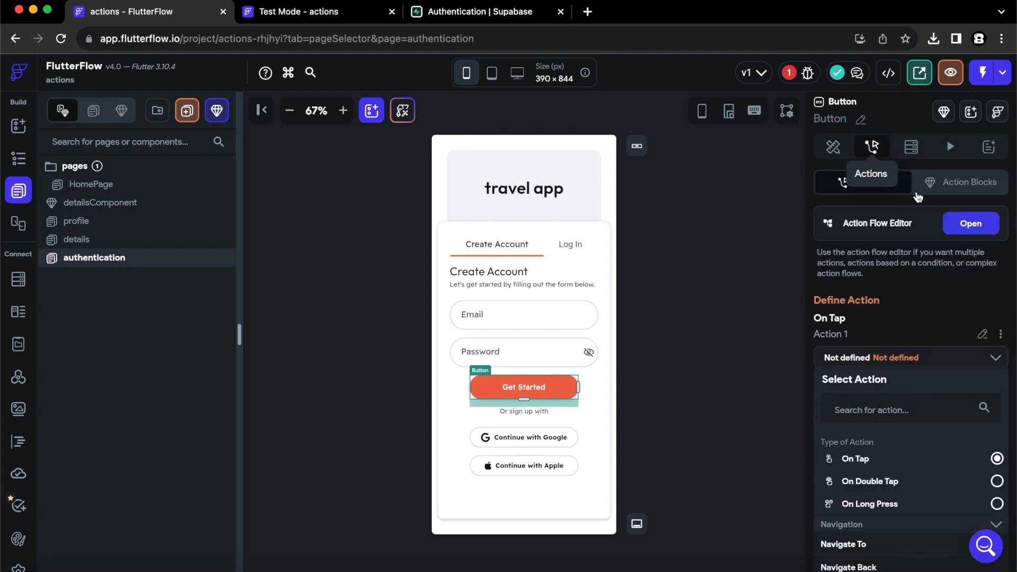
pyautogui.click(974, 232)
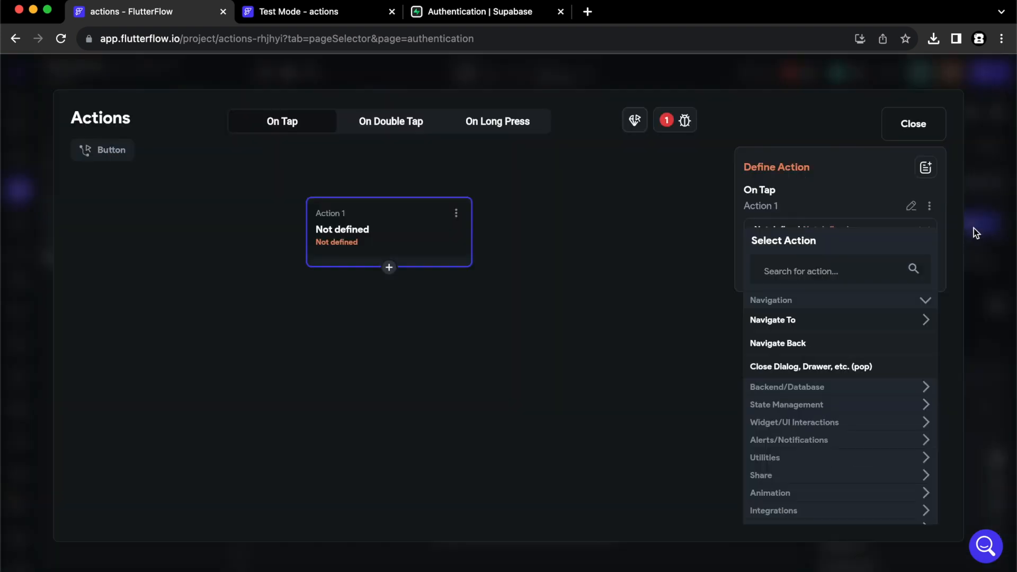
pyautogui.click(839, 270)
pyautogui.write('supab')
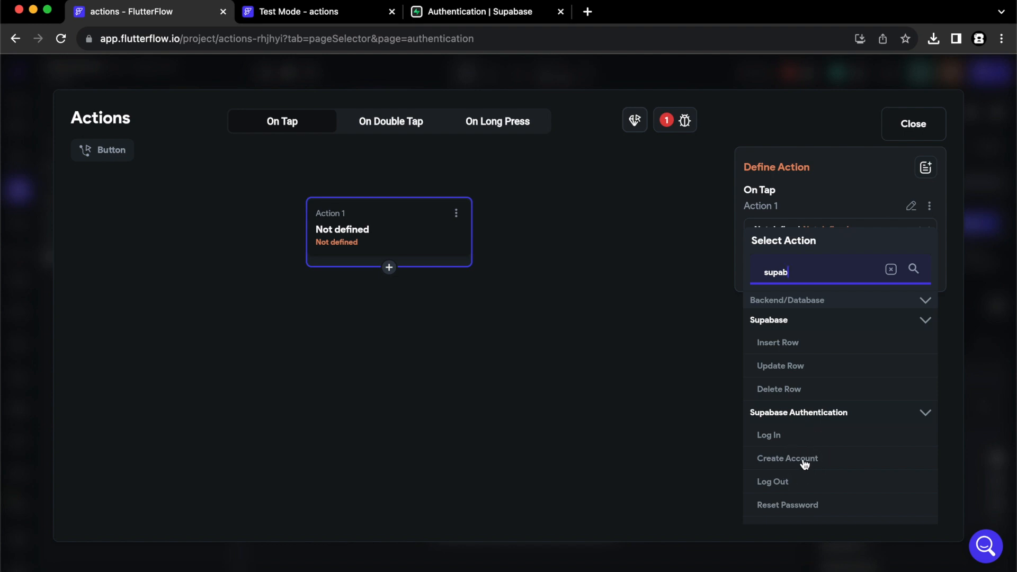
pyautogui.click(804, 460)
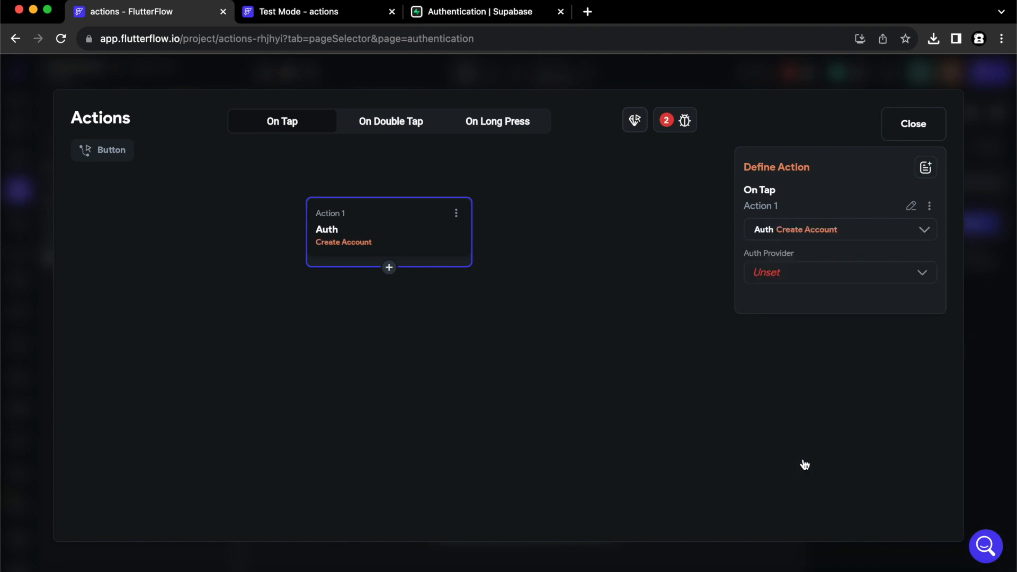
pyautogui.click(781, 279)
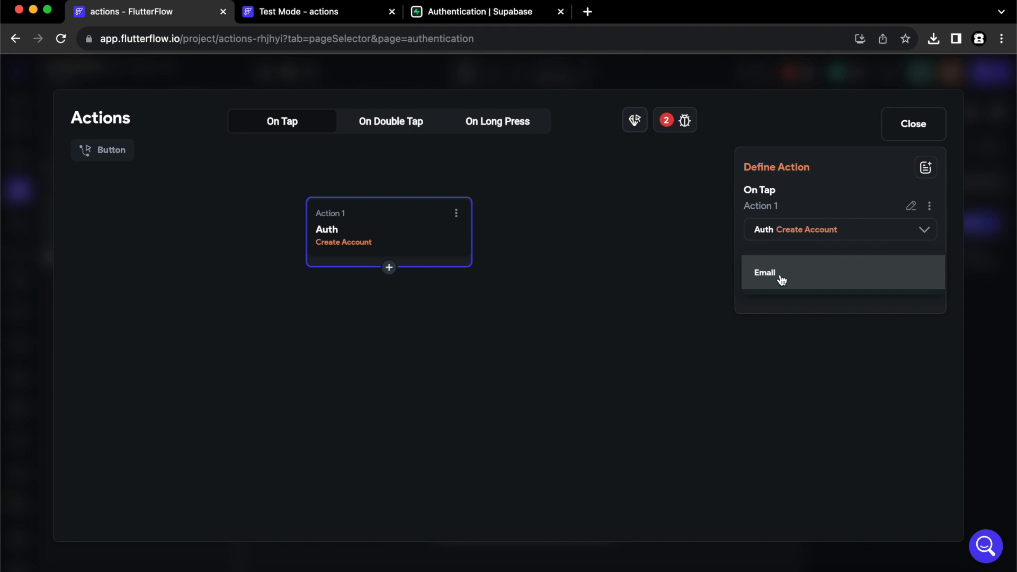
pyautogui.click(781, 278)
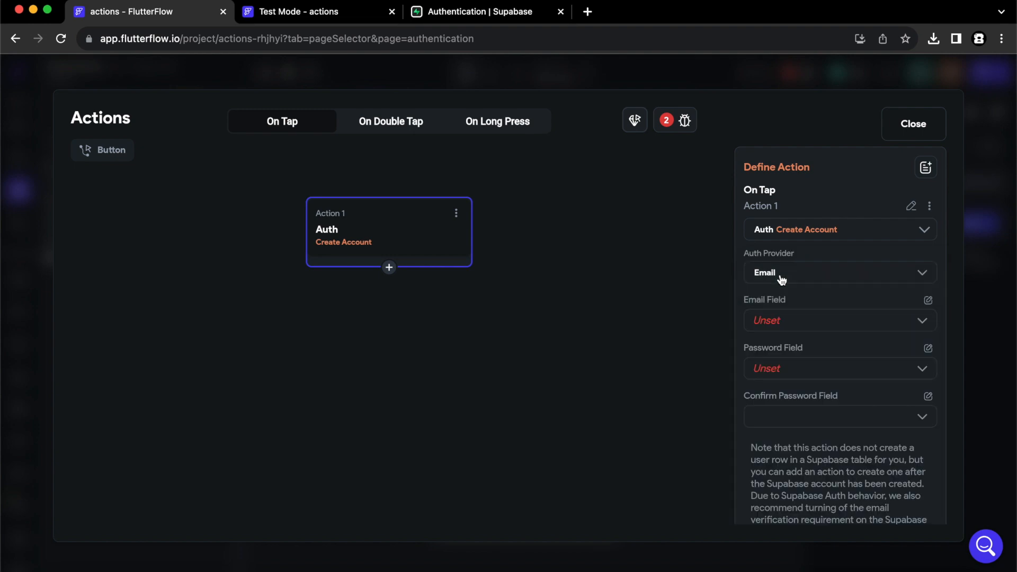
pyautogui.click(779, 320)
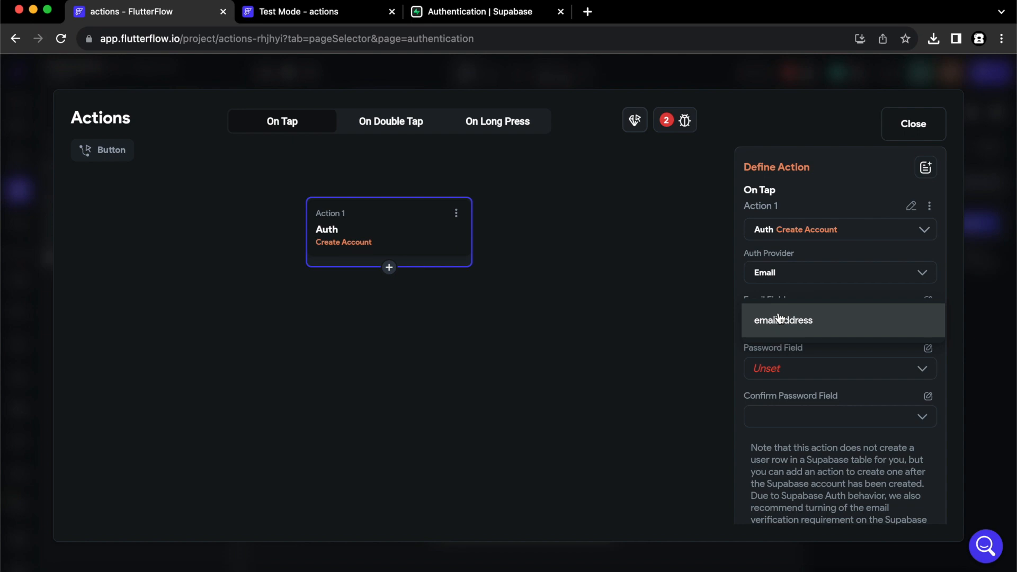
# Rename the sign-up form's fields to emailCreate and passwordCreate.
pyautogui.click(682, 342)
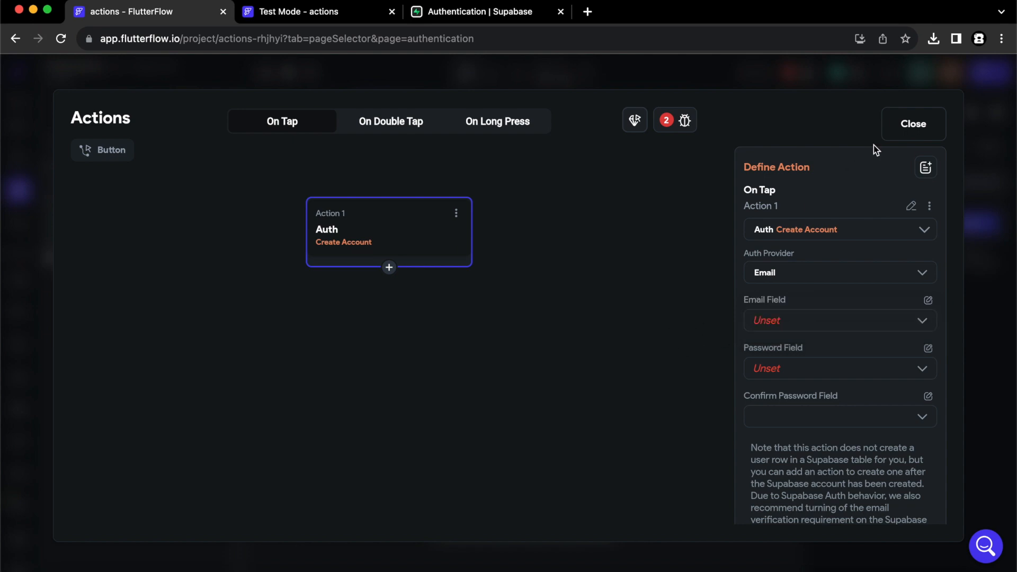
pyautogui.click(905, 132)
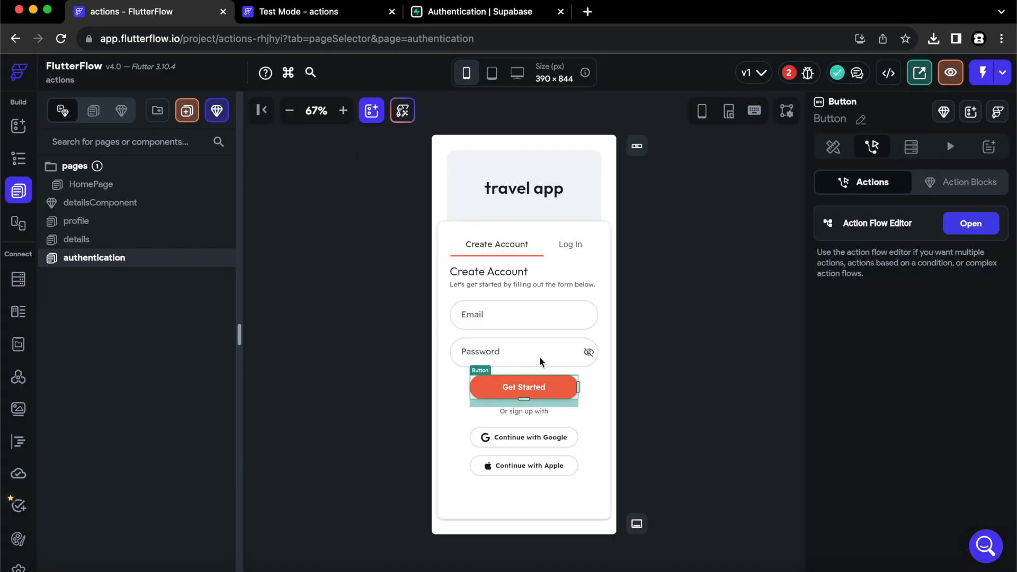
pyautogui.click(510, 316)
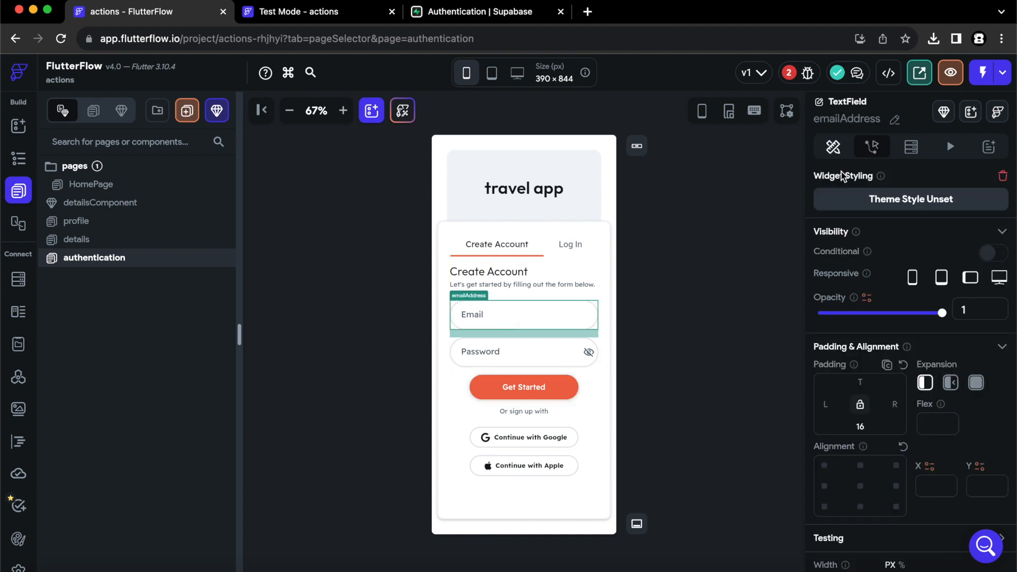
pyautogui.click(895, 120)
pyautogui.write('emailC')
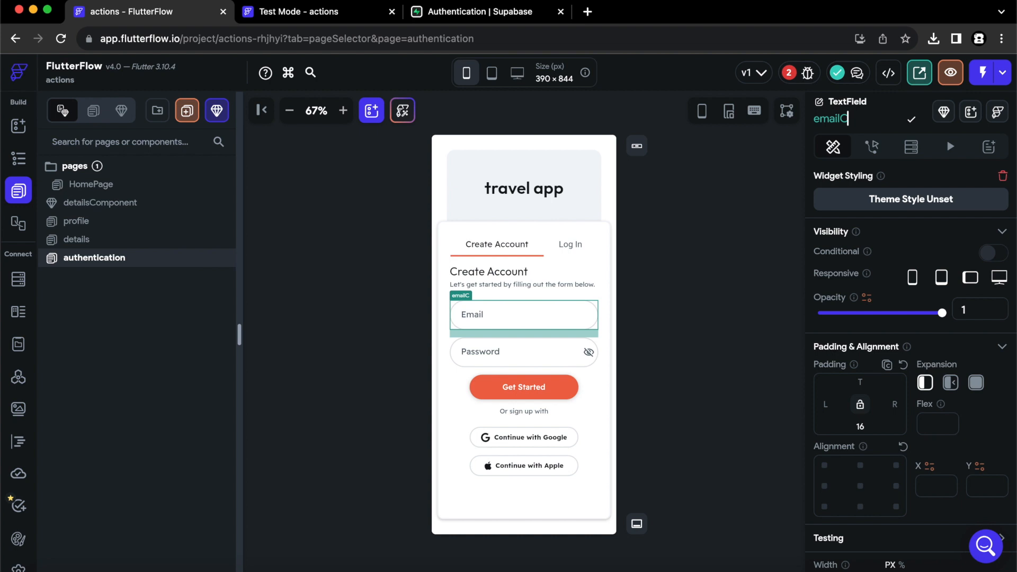
pyautogui.write('reate')
pyautogui.click(549, 364)
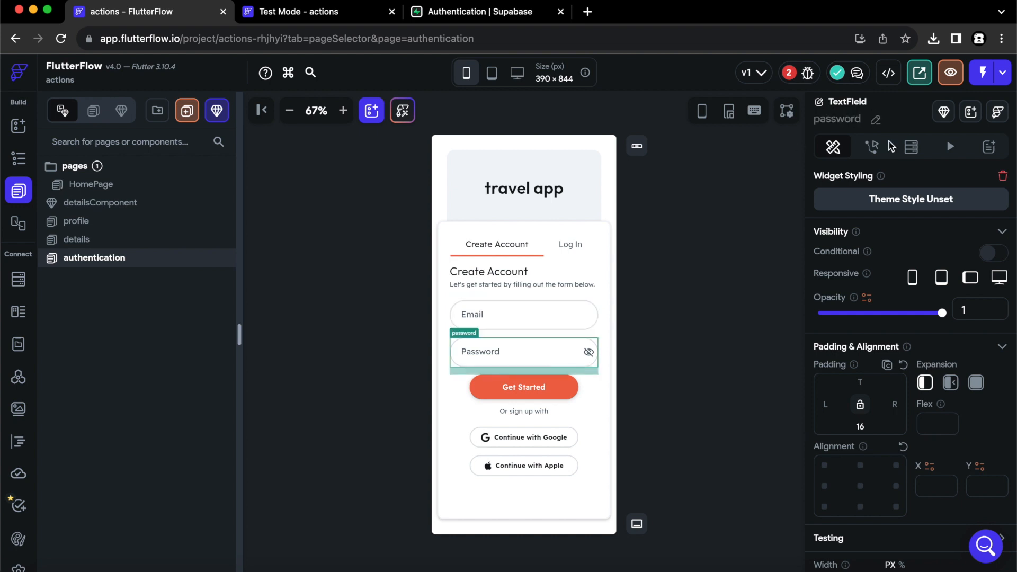
pyautogui.click(876, 122)
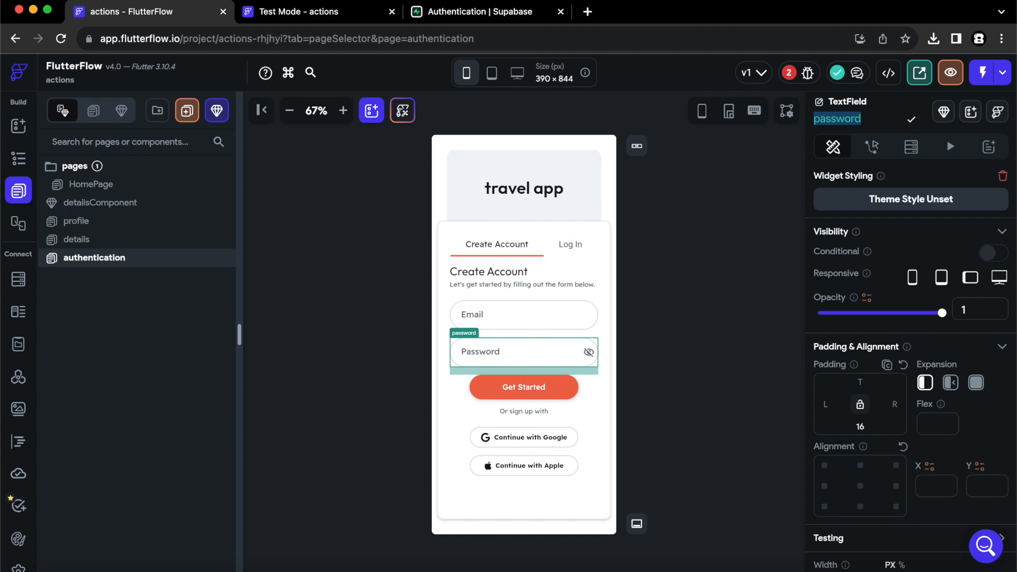
pyautogui.click(869, 119)
pyautogui.write('Create')
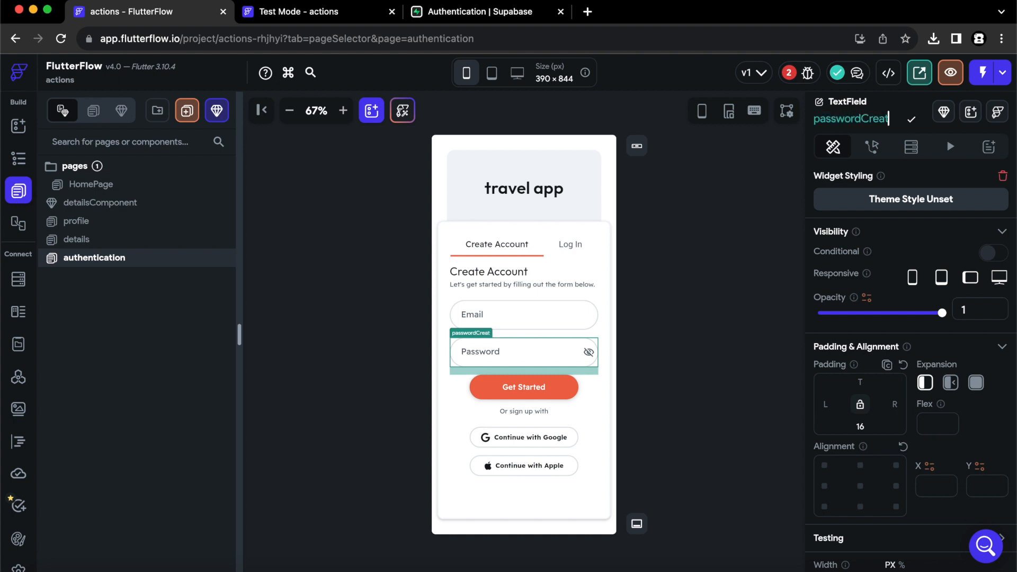
# Rename the Log In form's emailAddress field to email.
pyautogui.click(570, 249)
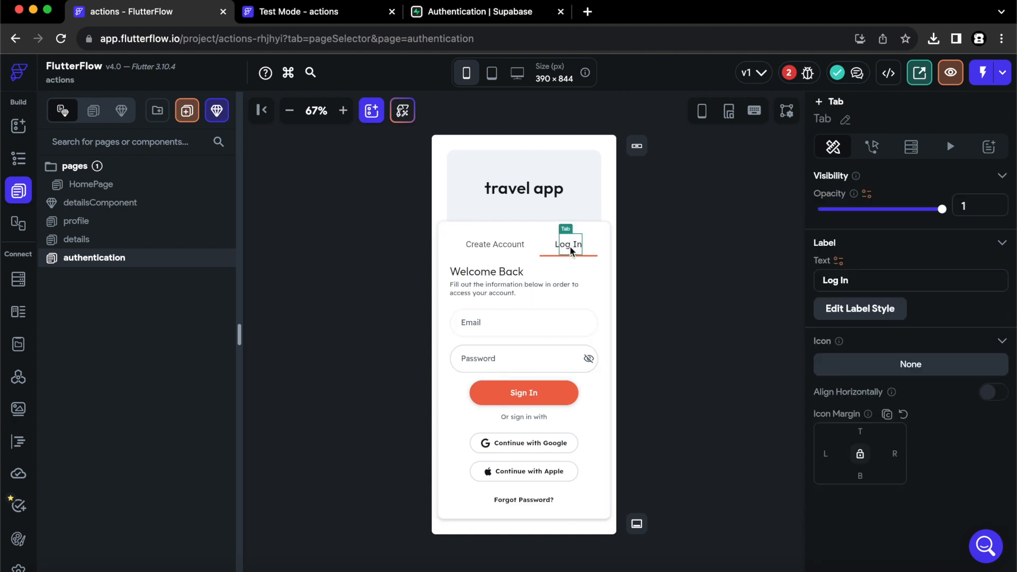
pyautogui.click(540, 332)
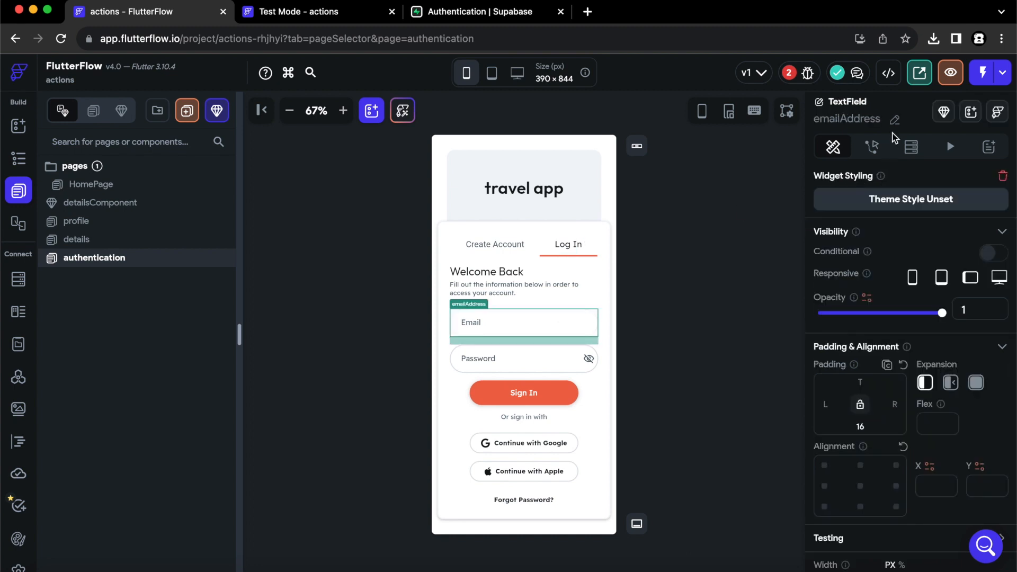
pyautogui.click(895, 120)
pyautogui.moveTo(881, 119); pyautogui.dragTo(842, 120)
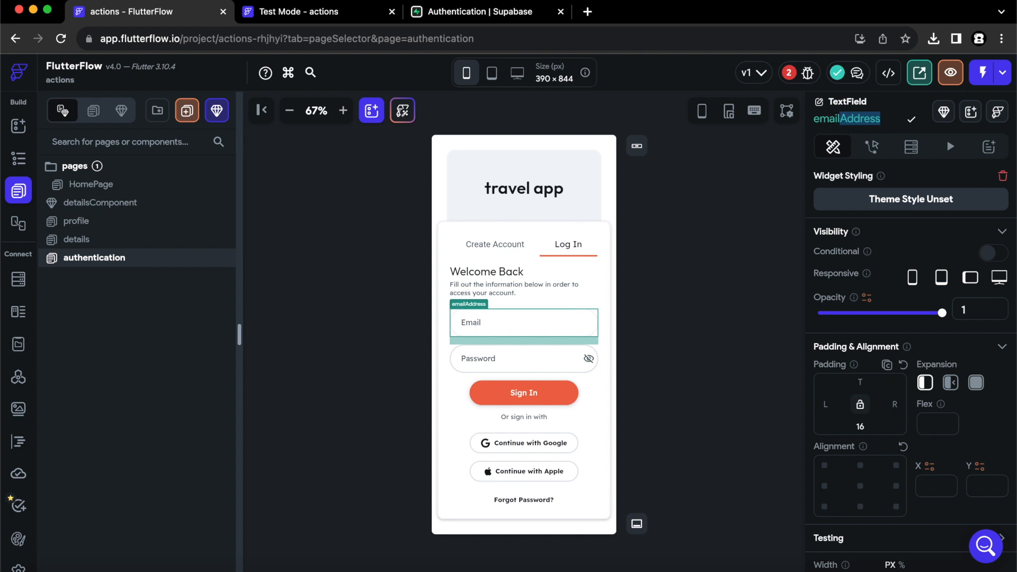
pyautogui.press('BackSpace')
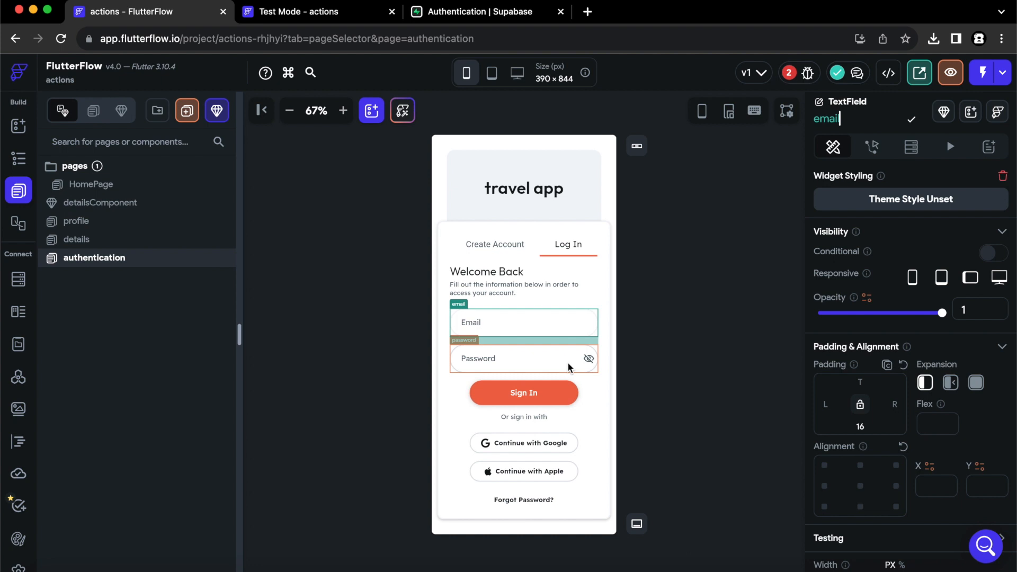
pyautogui.click(569, 367)
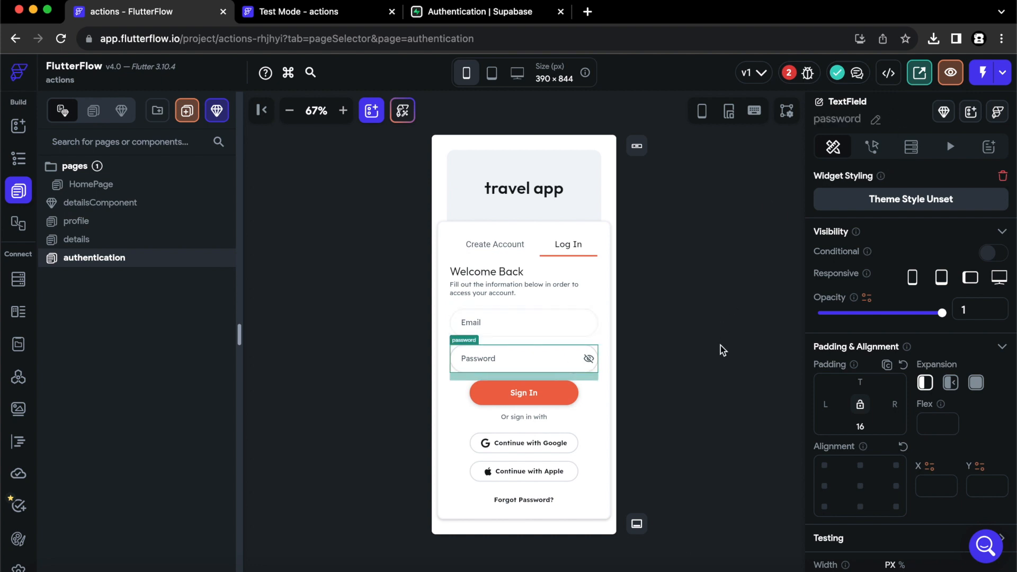
pyautogui.click(710, 374)
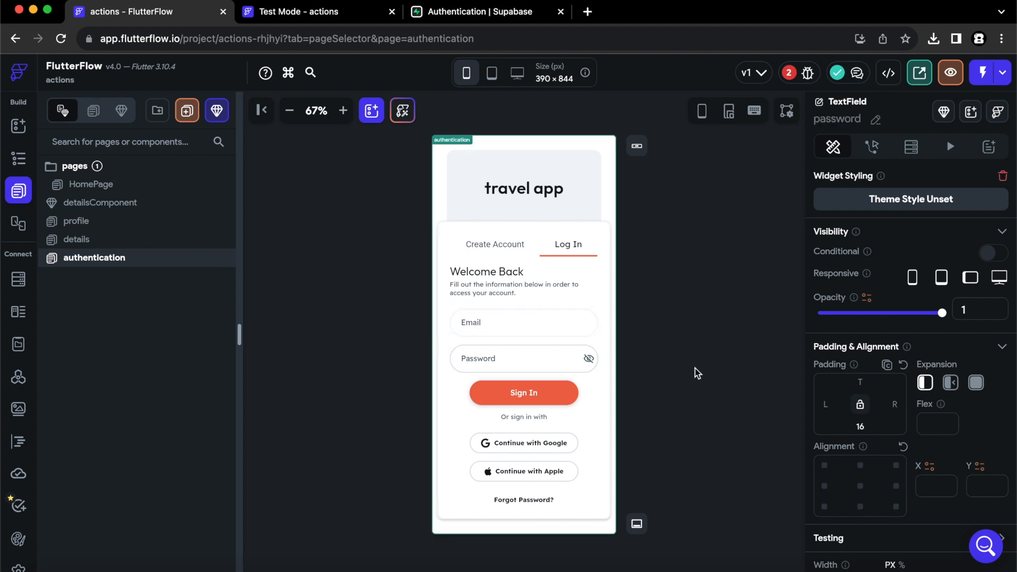
# Point the Get Started Create Account action's Email Field to emailCreate and Password Field to passwordCreate.
pyautogui.click(497, 245)
pyautogui.click(543, 393)
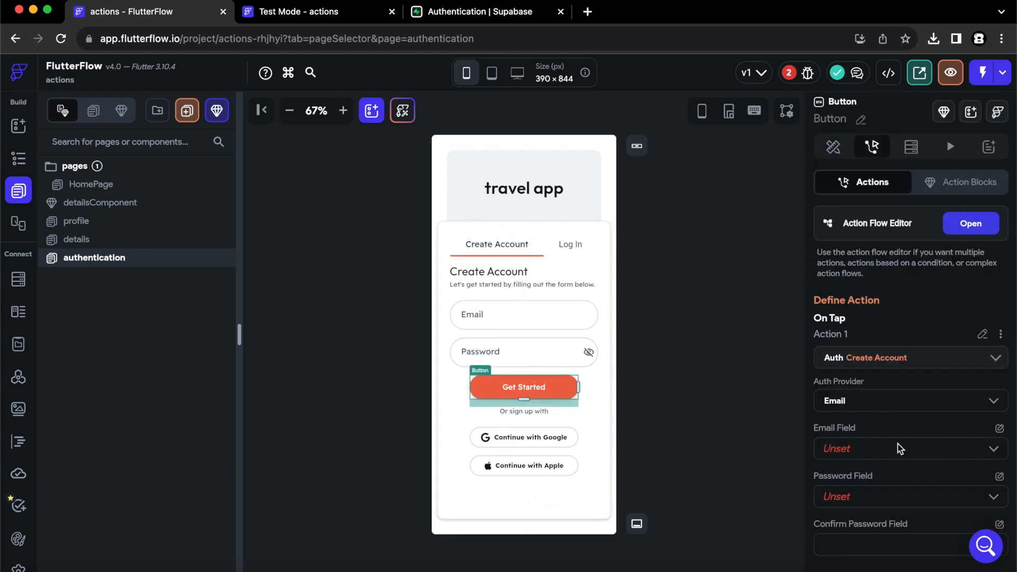
pyautogui.click(868, 447)
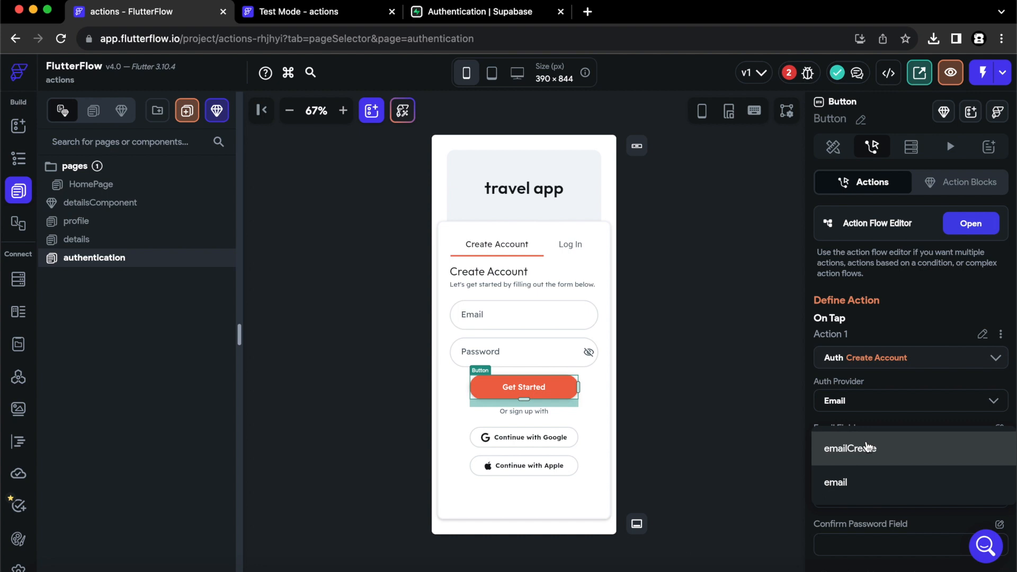
pyautogui.click(869, 436)
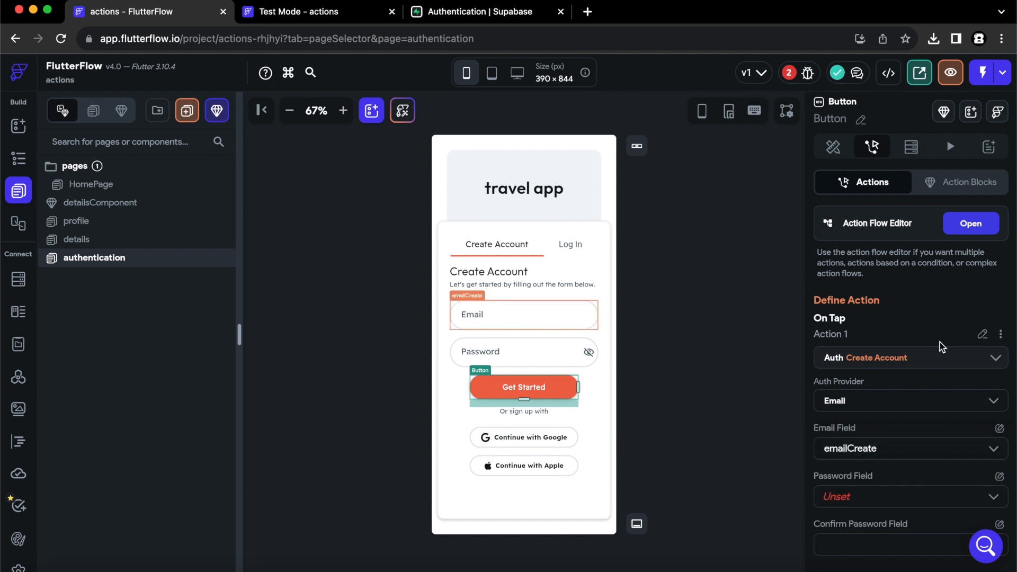
pyautogui.scroll(-3, 861, 363)
pyautogui.click(855, 348)
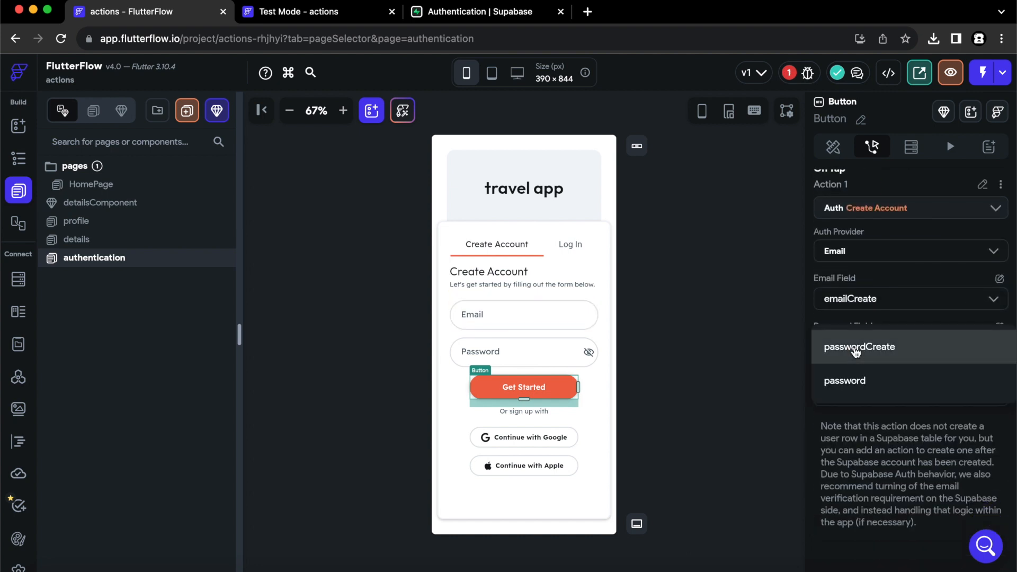
pyautogui.click(856, 348)
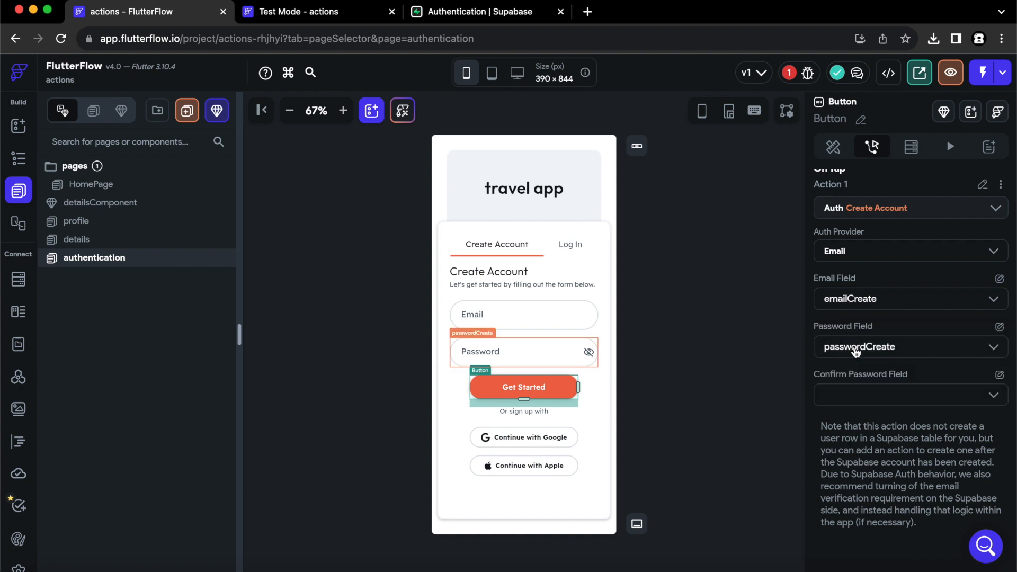
pyautogui.scroll(3, 935, 371)
# Add a Supabase Insert Row action after Action 1 in the Get Started action flow.
pyautogui.click(978, 225)
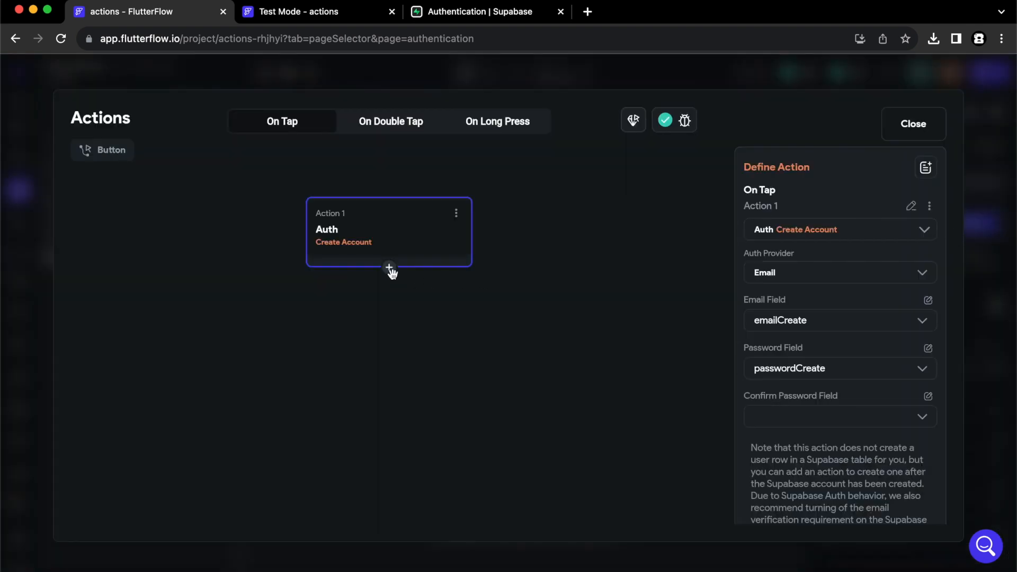
pyautogui.click(390, 268)
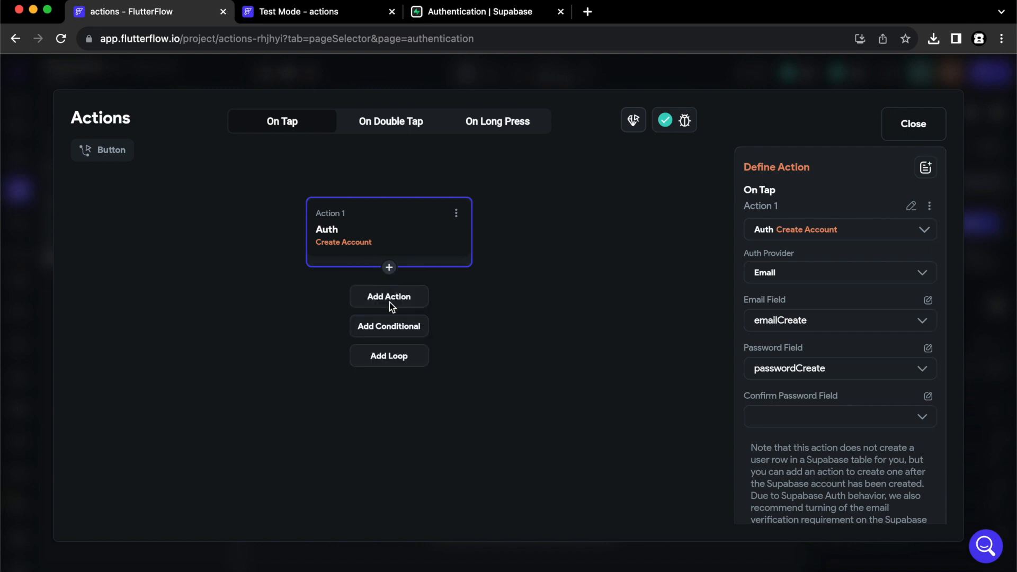
pyautogui.click(389, 297)
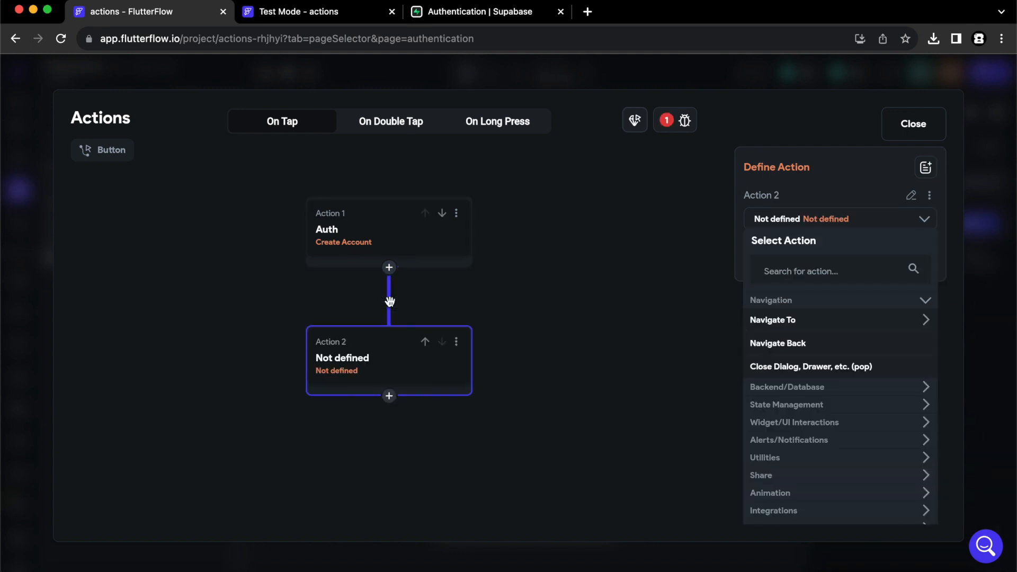
pyautogui.click(819, 271)
pyautogui.write('su')
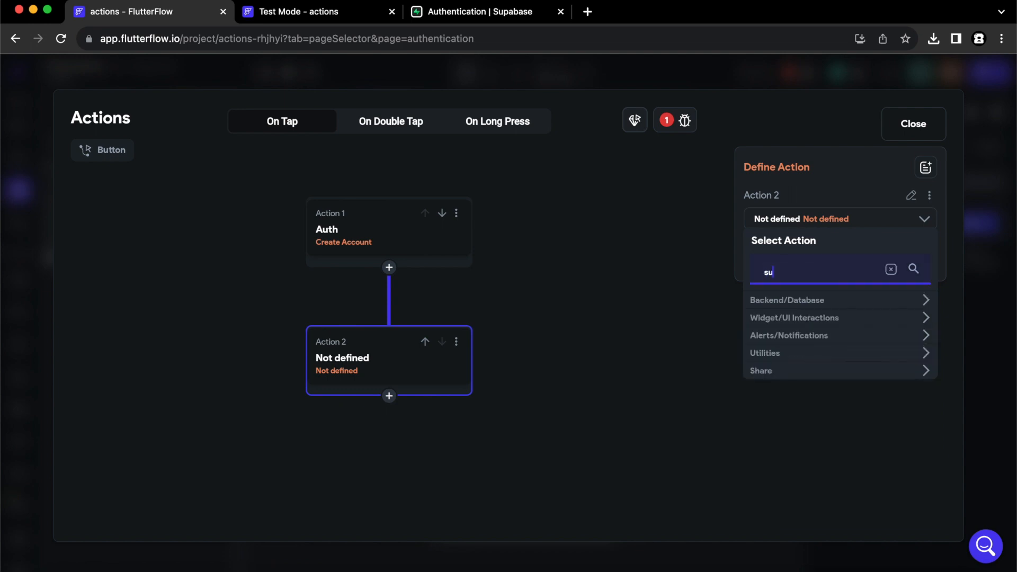
pyautogui.write('pabase')
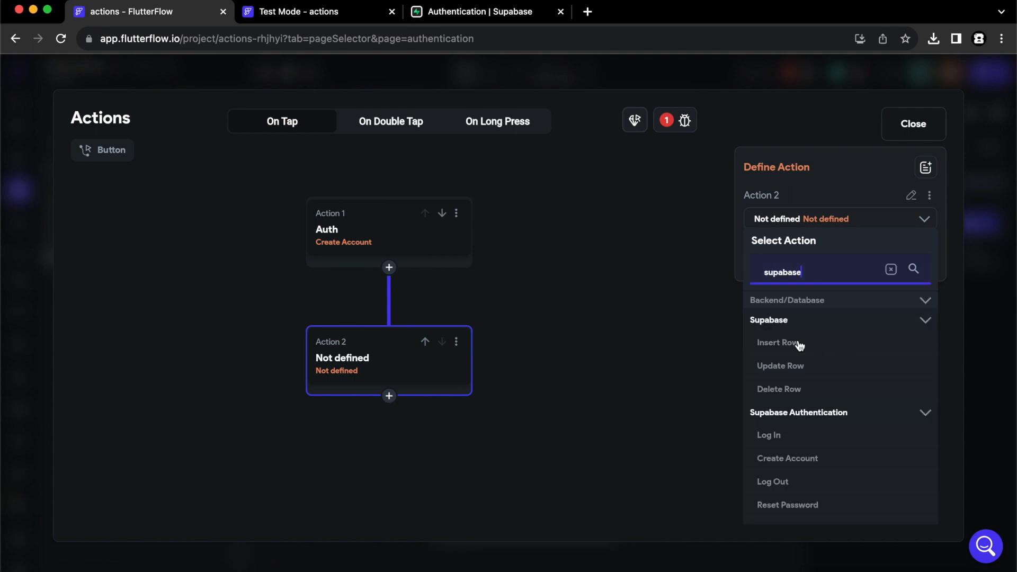
pyautogui.click(794, 344)
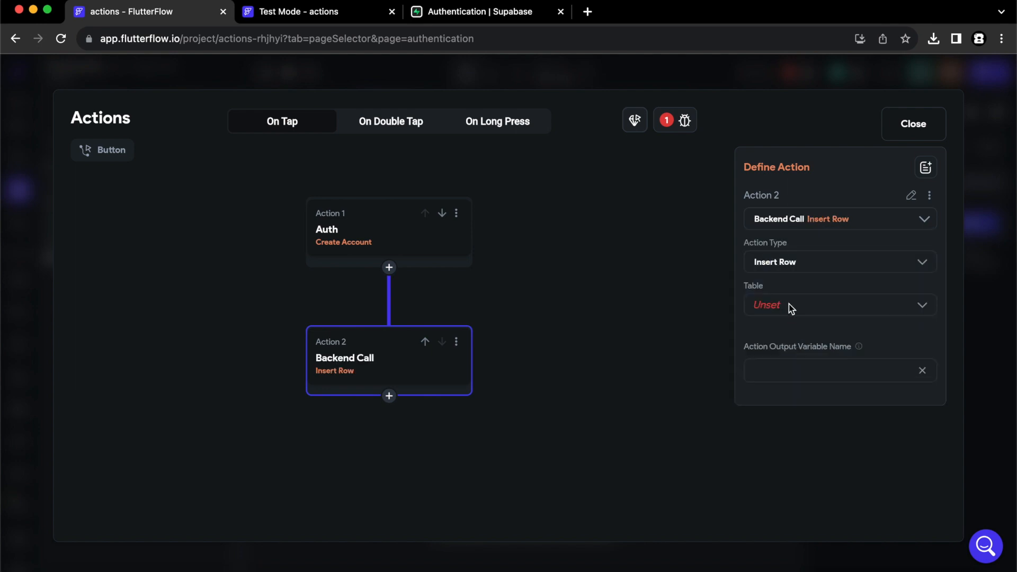
# Target the users table and add the id, created_at and email fields.
pyautogui.click(782, 306)
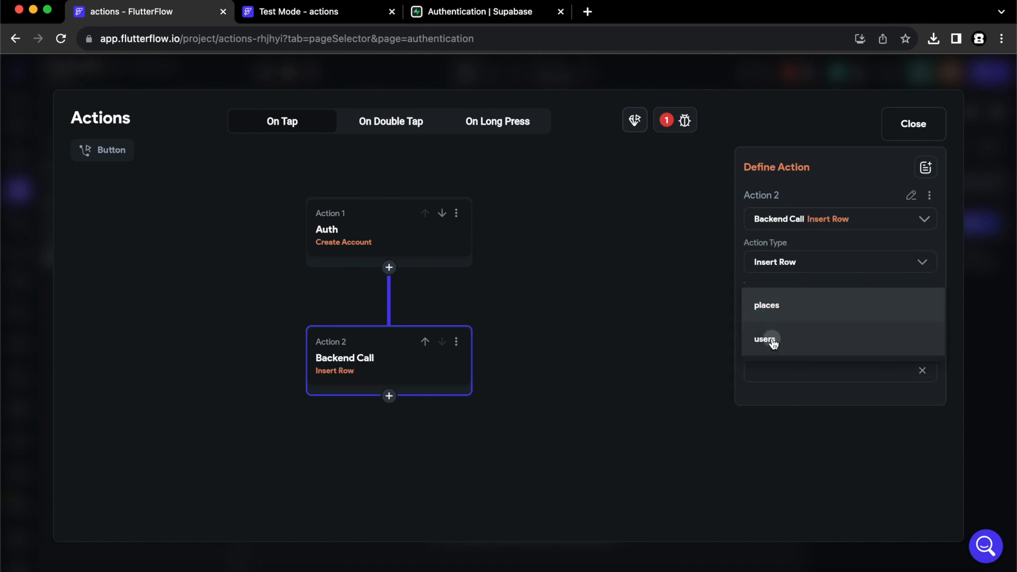
pyautogui.click(775, 342)
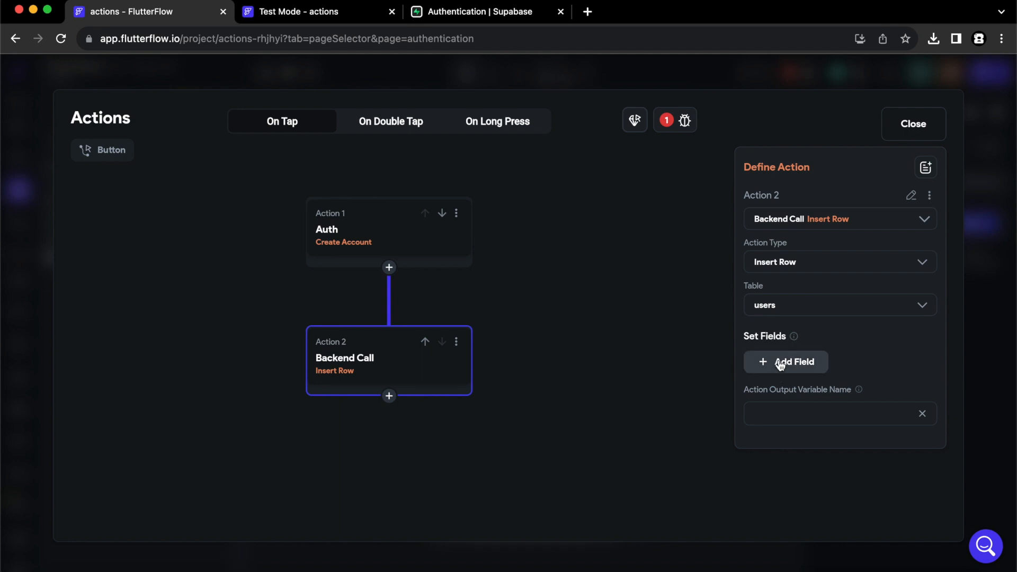
pyautogui.click(781, 365)
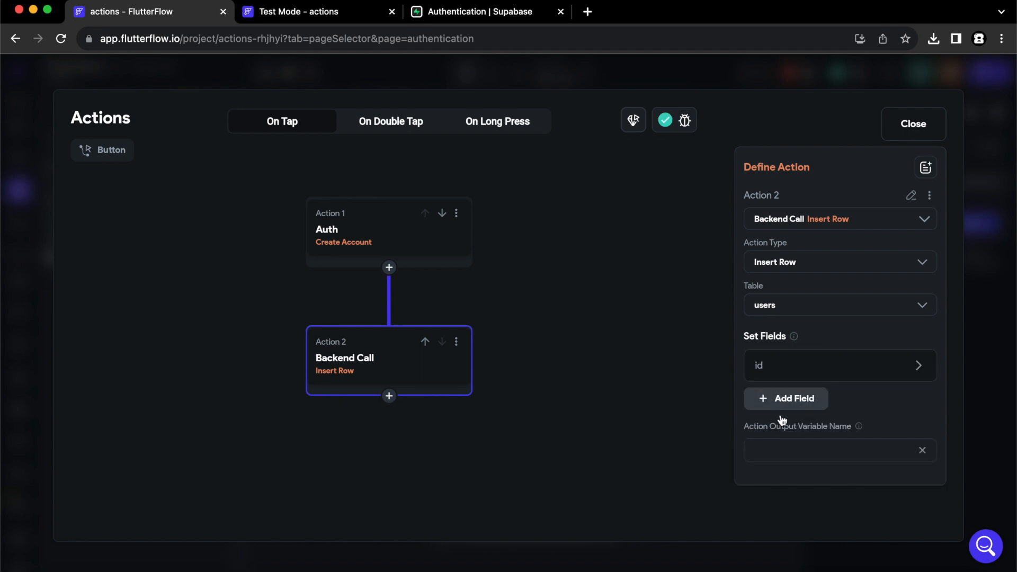
pyautogui.click(781, 416)
pyautogui.click(781, 432)
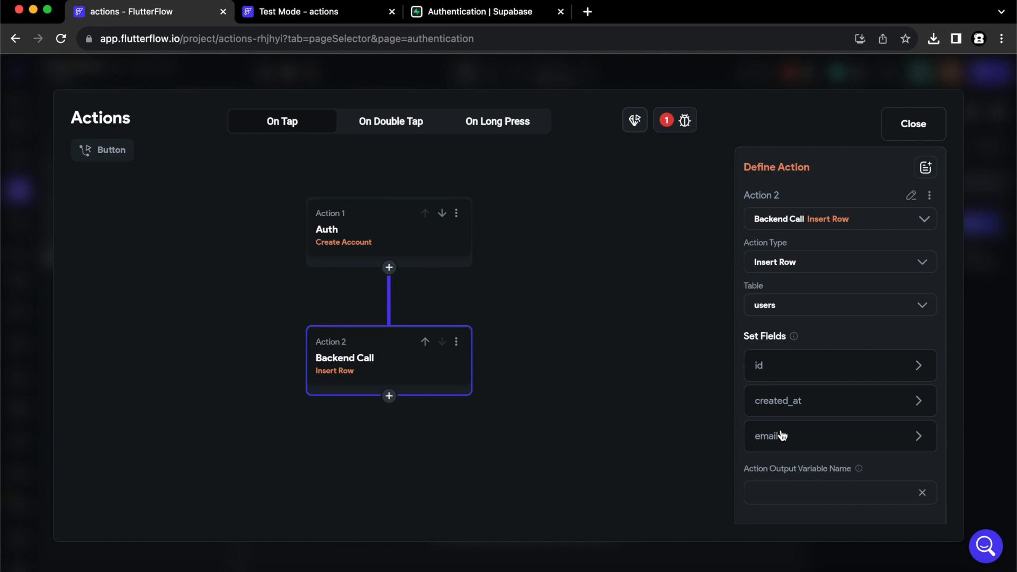
# Drop created_at from the insert and set id to the Authenticated User's User ID.
pyautogui.click(894, 401)
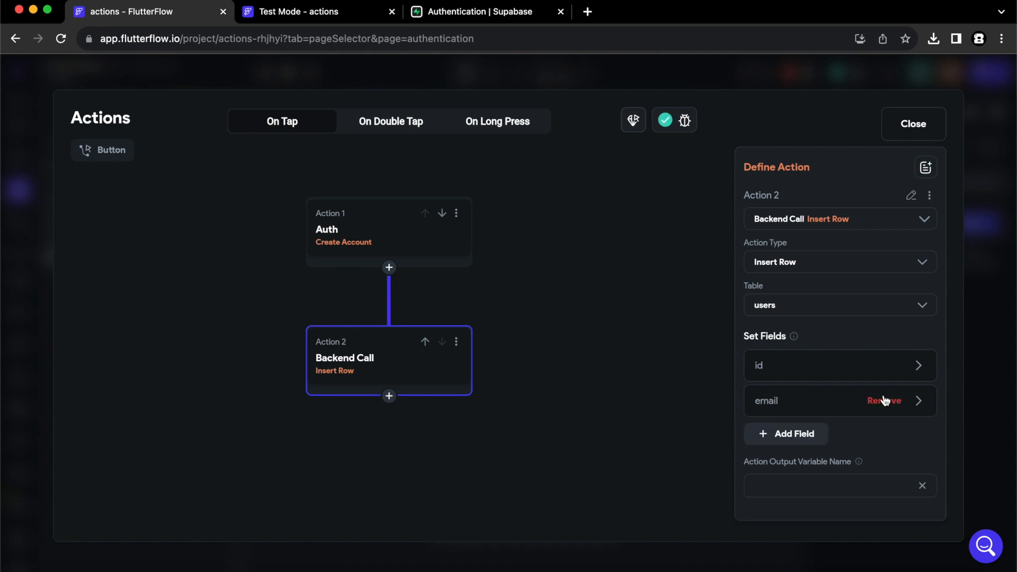
pyautogui.click(775, 370)
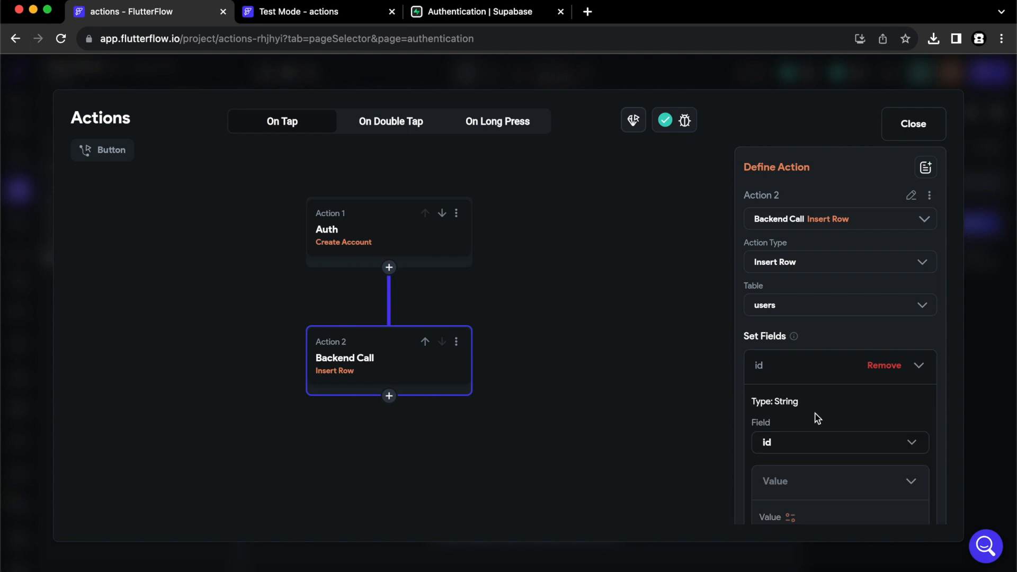
pyautogui.scroll(-3, 816, 419)
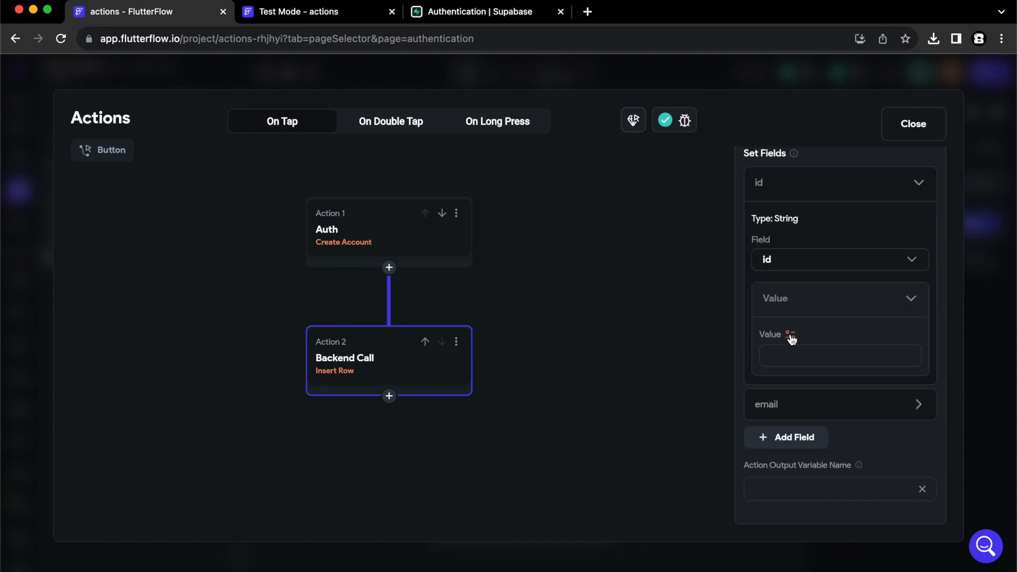
pyautogui.click(790, 335)
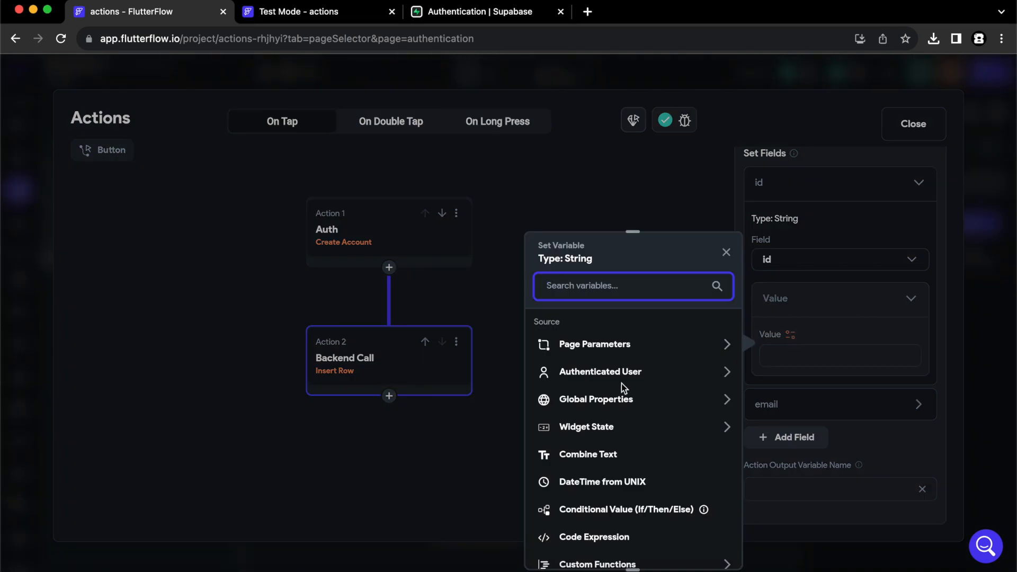
pyautogui.click(608, 376)
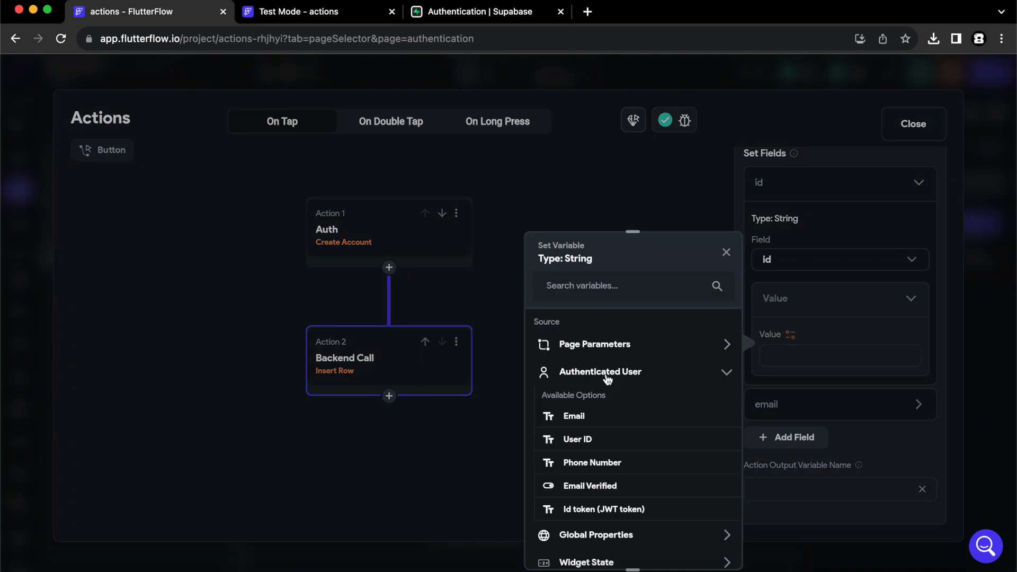
pyautogui.click(579, 441)
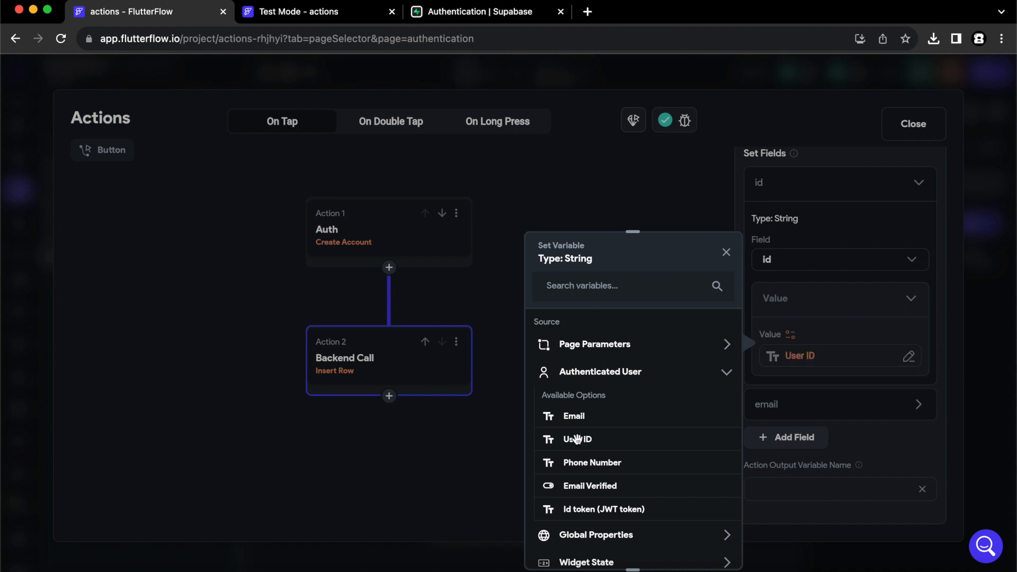
pyautogui.click(921, 186)
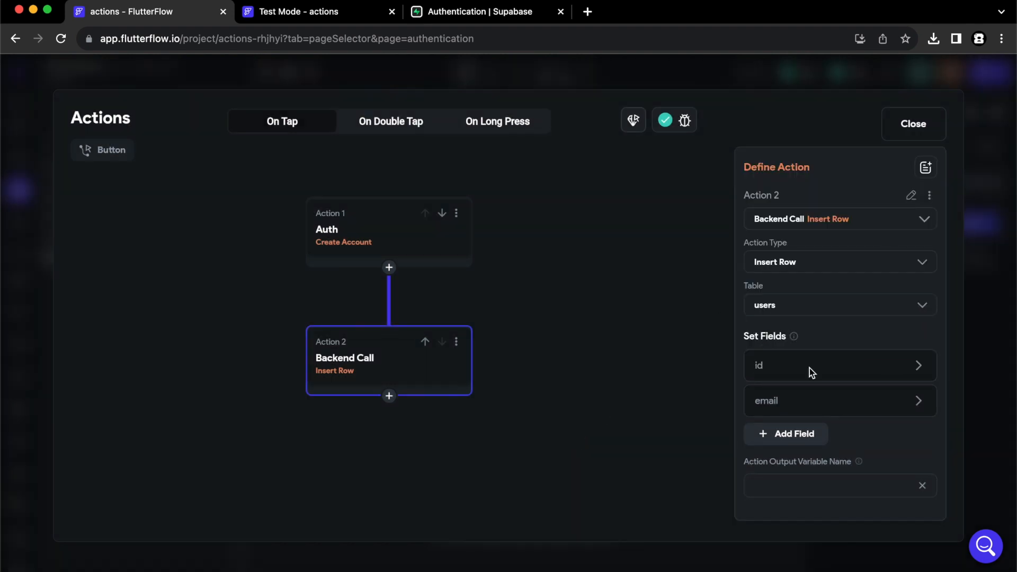
# Set the email field to the emailCreate widget state value and close the action flow editor.
pyautogui.click(770, 408)
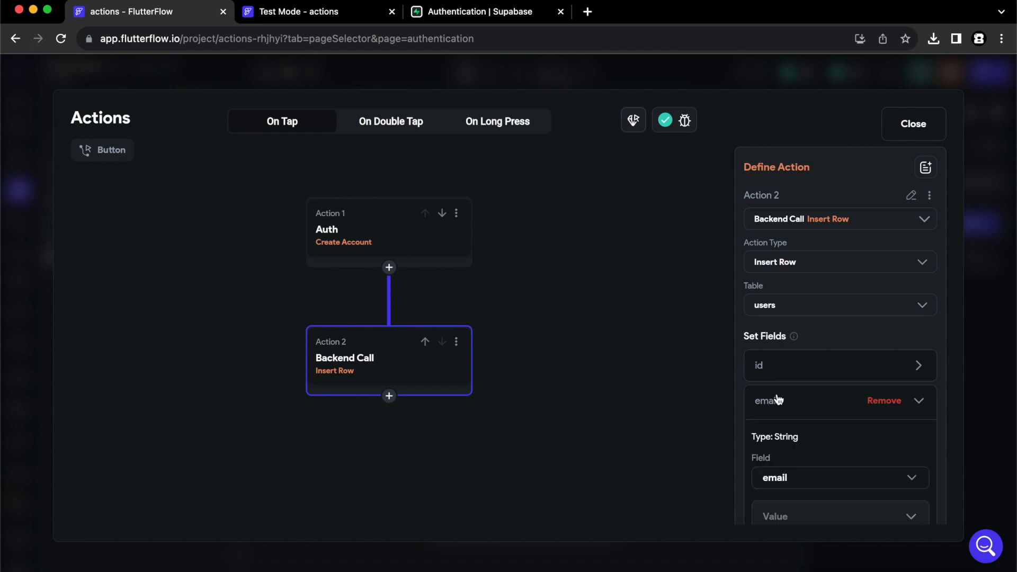
pyautogui.scroll(-4, 812, 351)
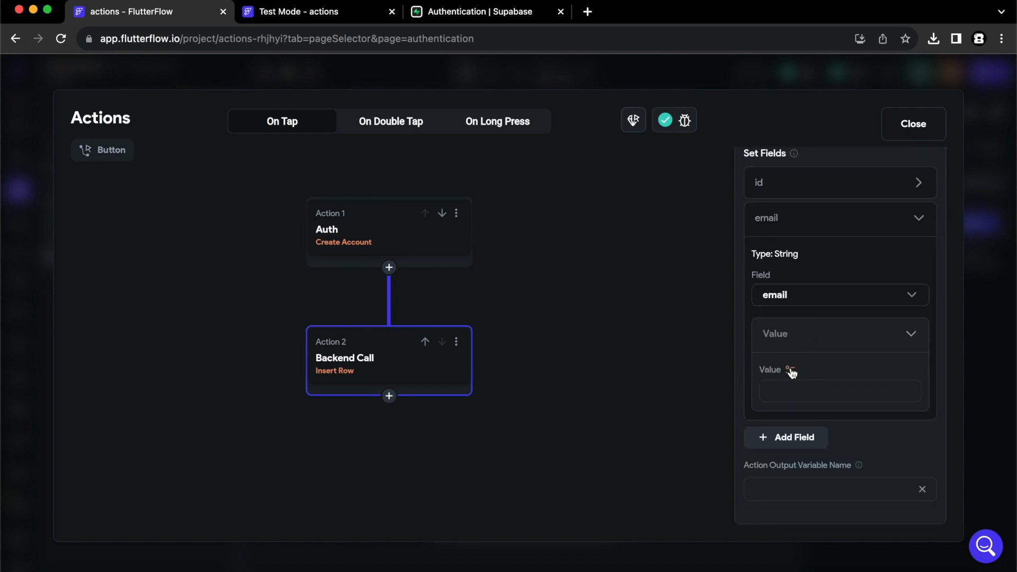
pyautogui.click(790, 370)
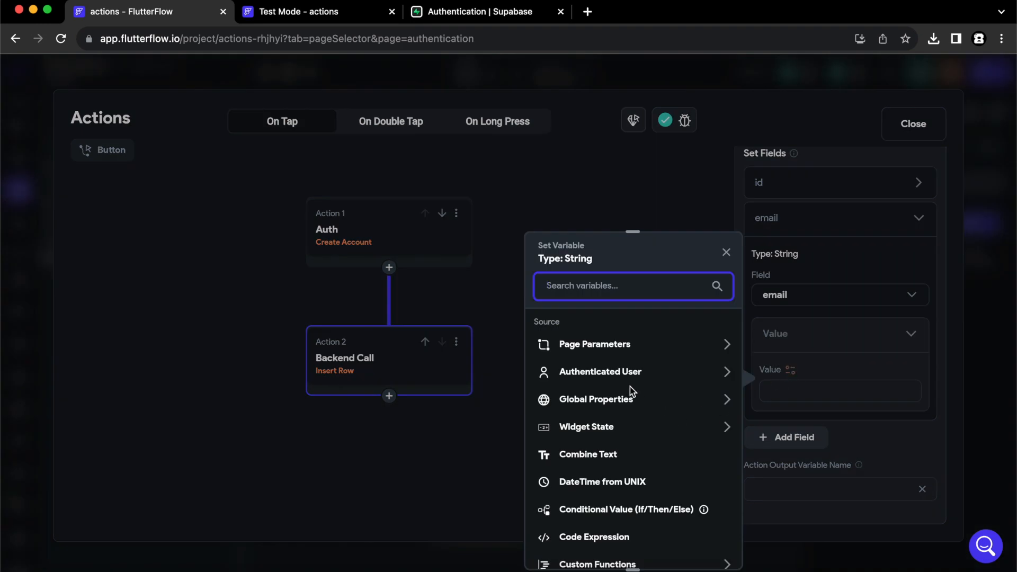
pyautogui.click(586, 431)
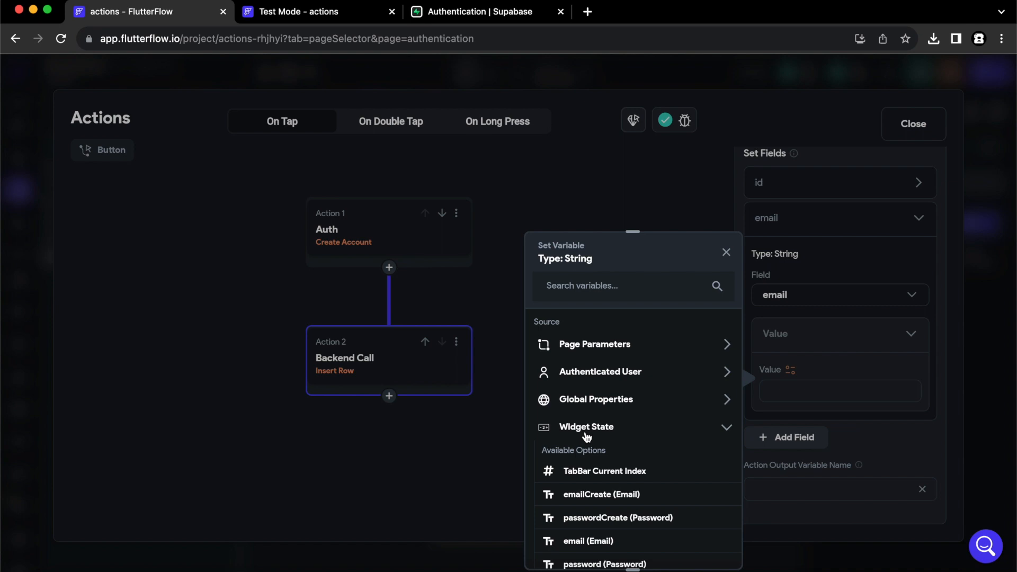
pyautogui.click(595, 496)
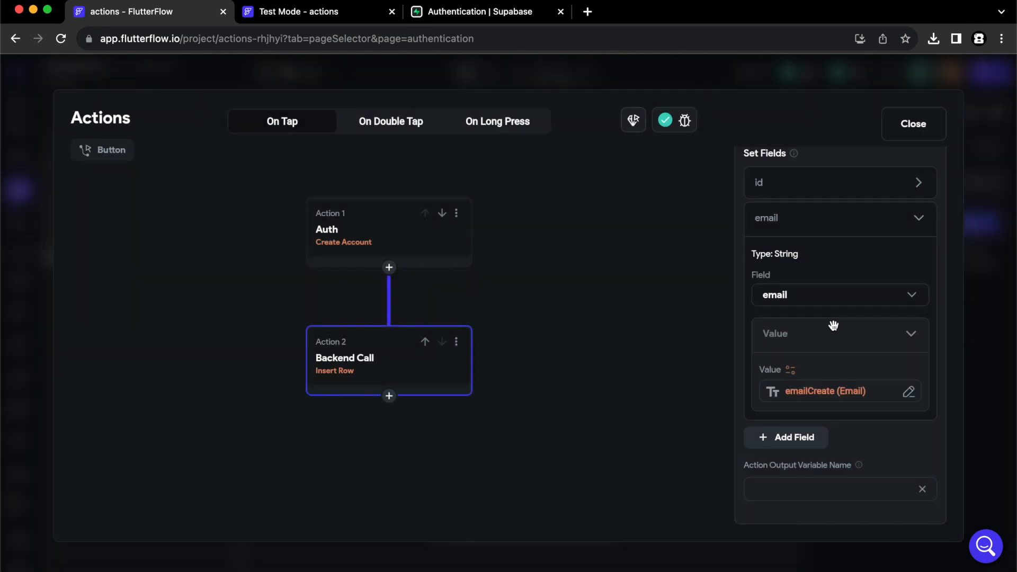
pyautogui.click(920, 219)
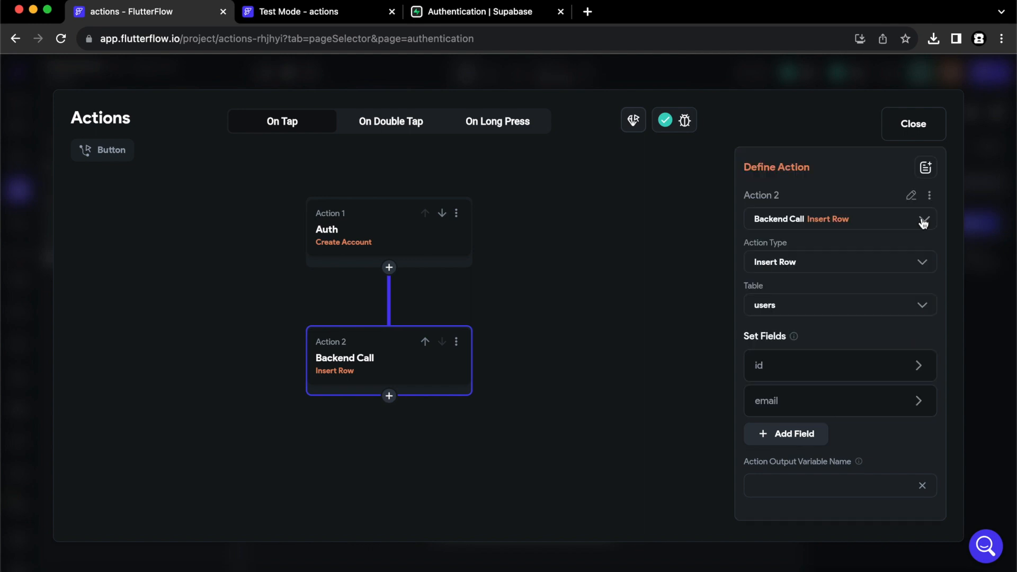
pyautogui.click(916, 119)
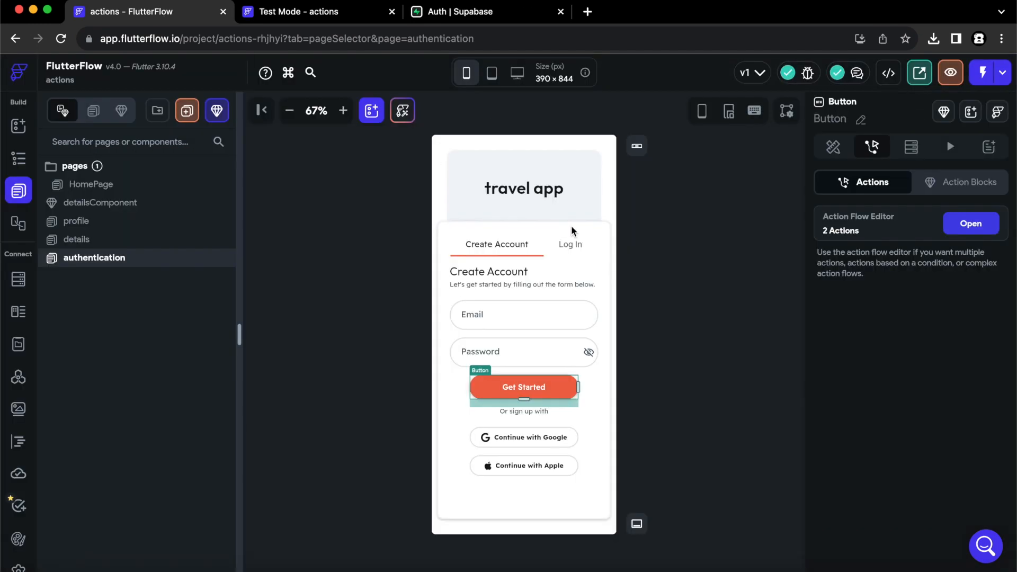
# Add a Supabase Log In action to the Sign In button on the Log In tab.
pyautogui.click(575, 248)
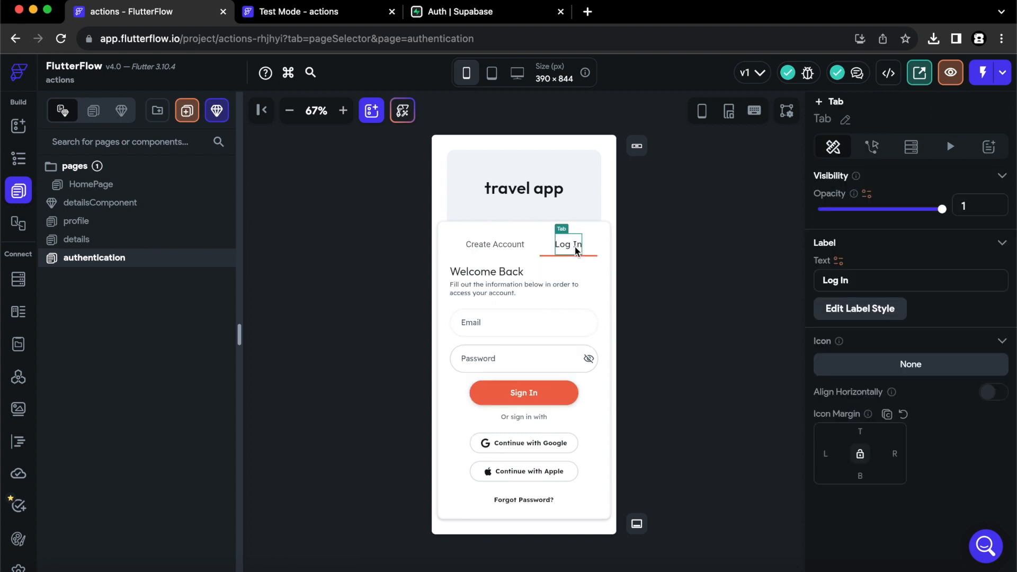
pyautogui.click(564, 403)
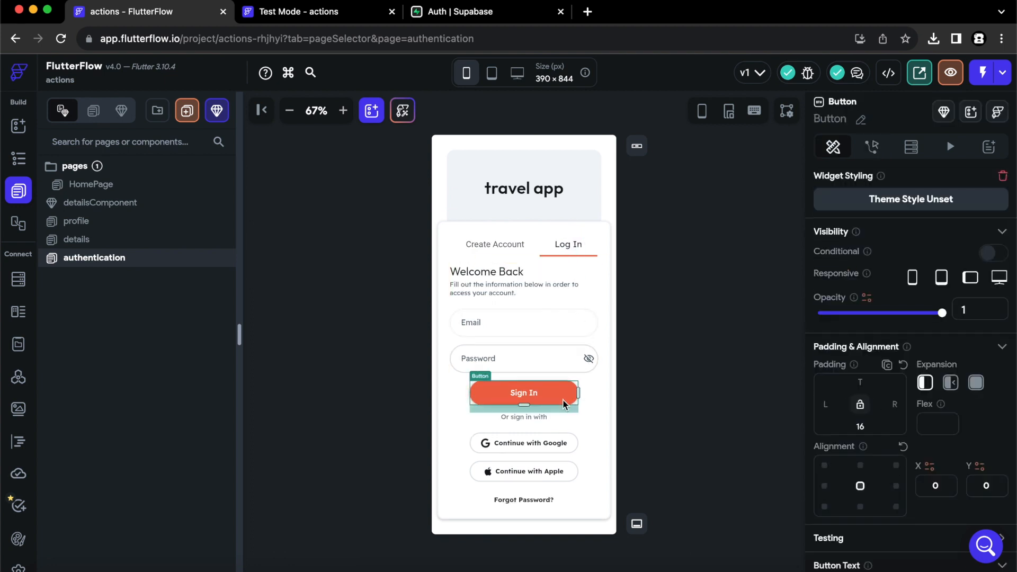
pyautogui.click(873, 148)
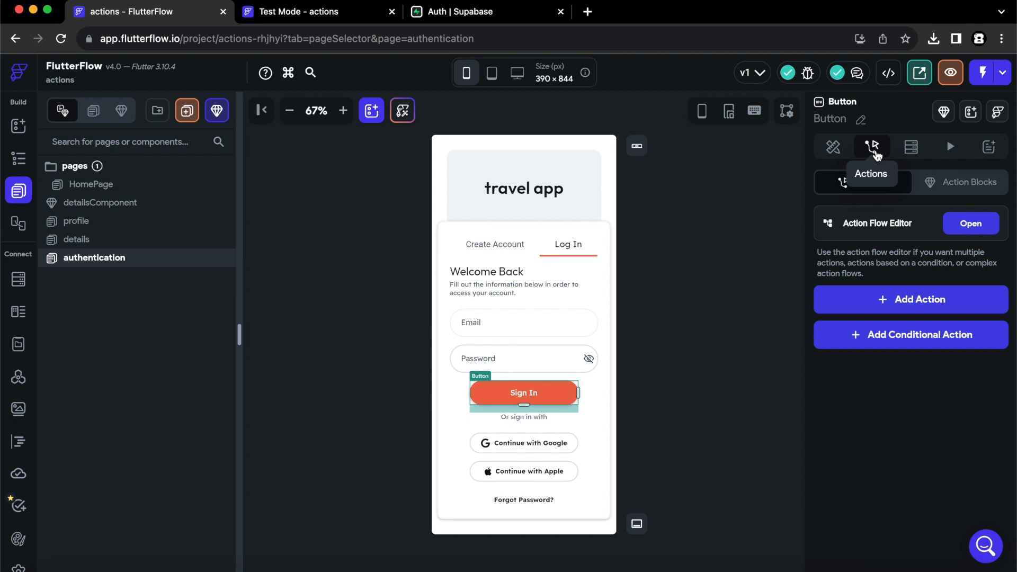
pyautogui.click(971, 223)
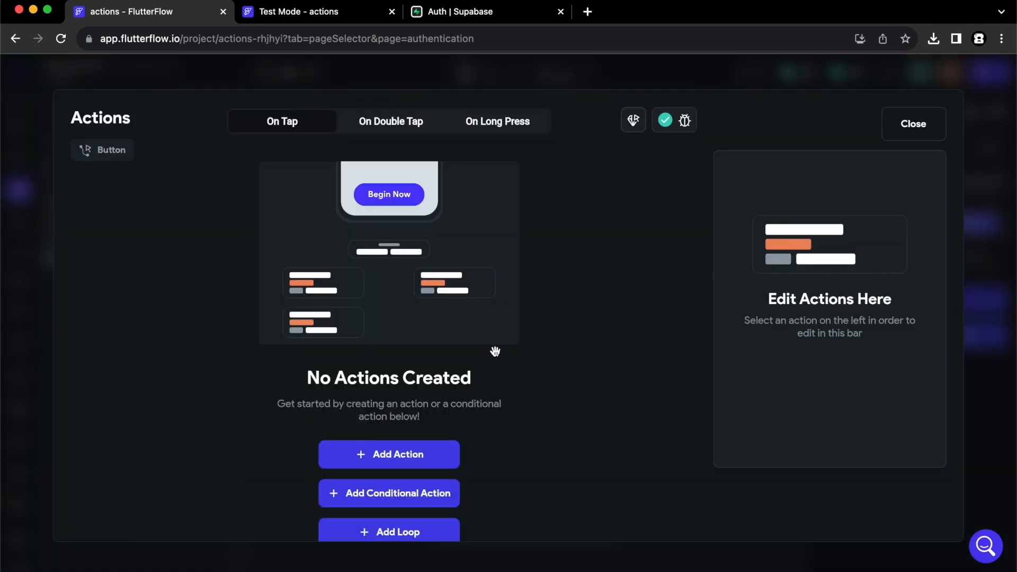
pyautogui.click(419, 466)
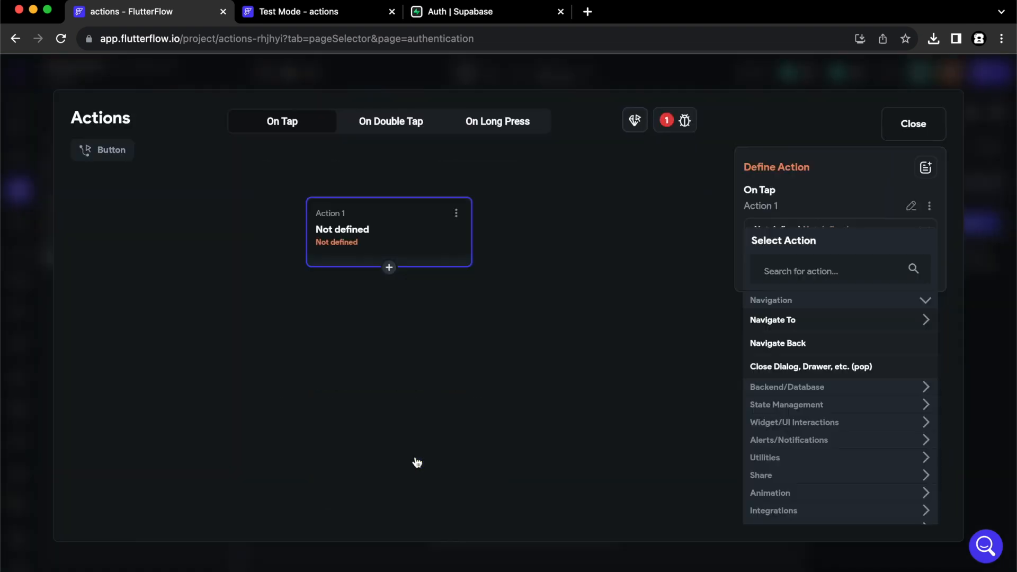
pyautogui.click(799, 267)
pyautogui.write('supaba')
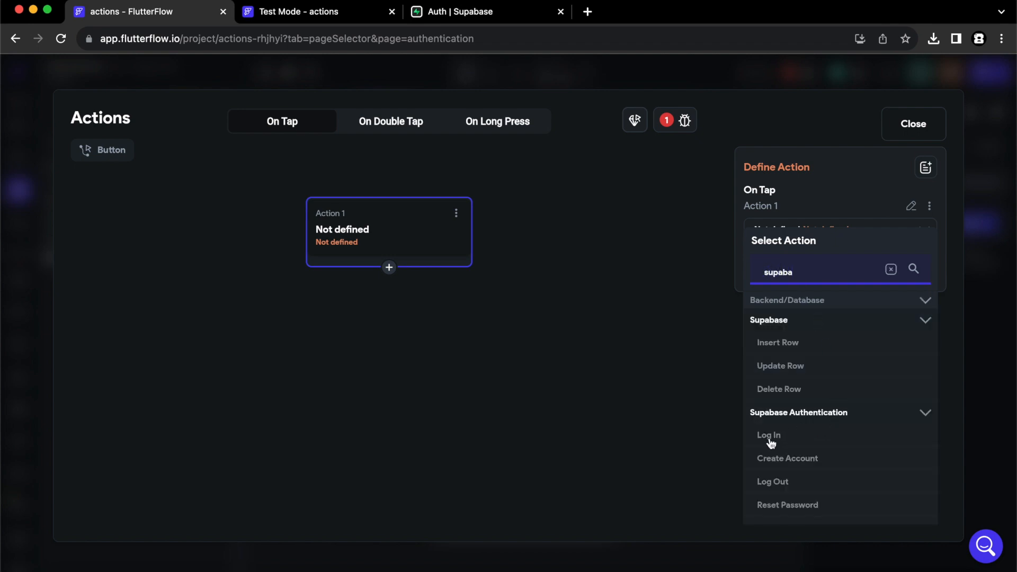
pyautogui.click(770, 437)
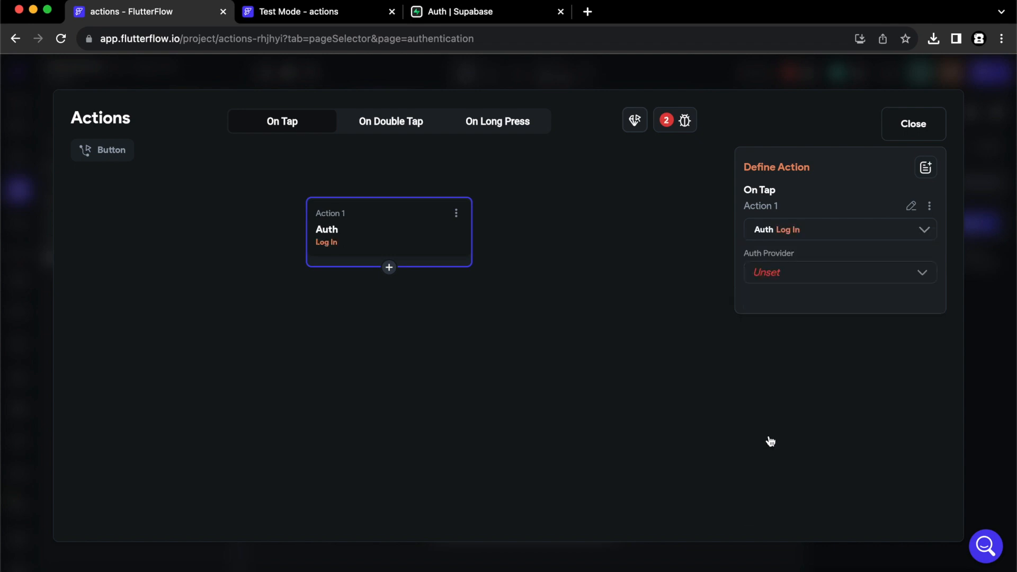
# Set the Log In action to the Email provider using the email and password fields.
pyautogui.click(768, 282)
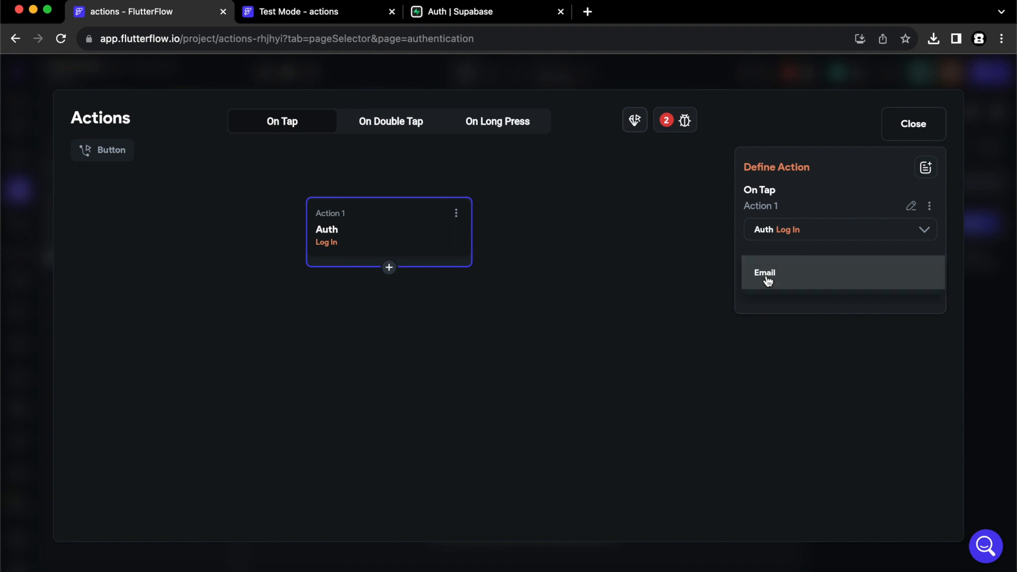
pyautogui.click(766, 274)
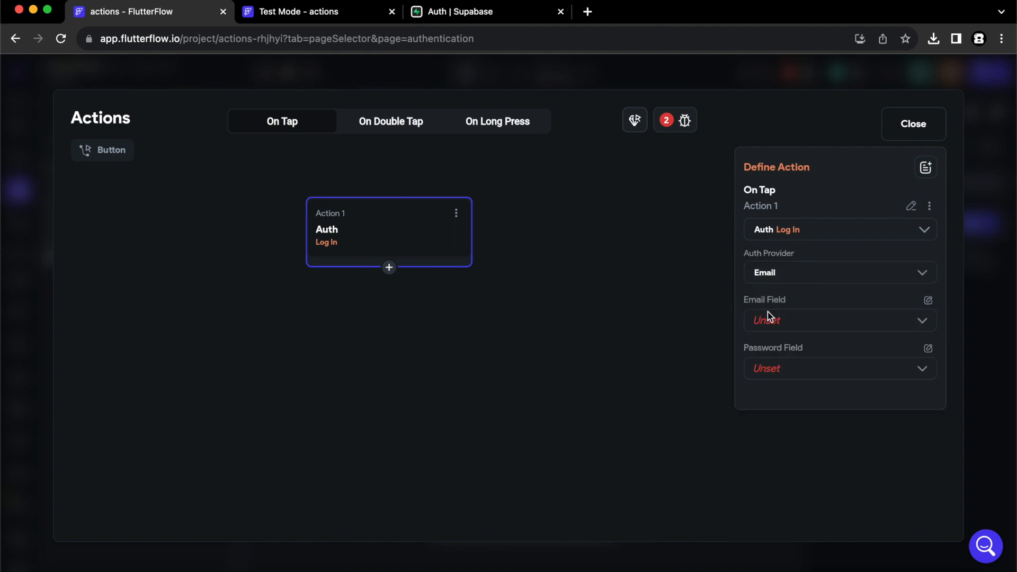
pyautogui.click(769, 322)
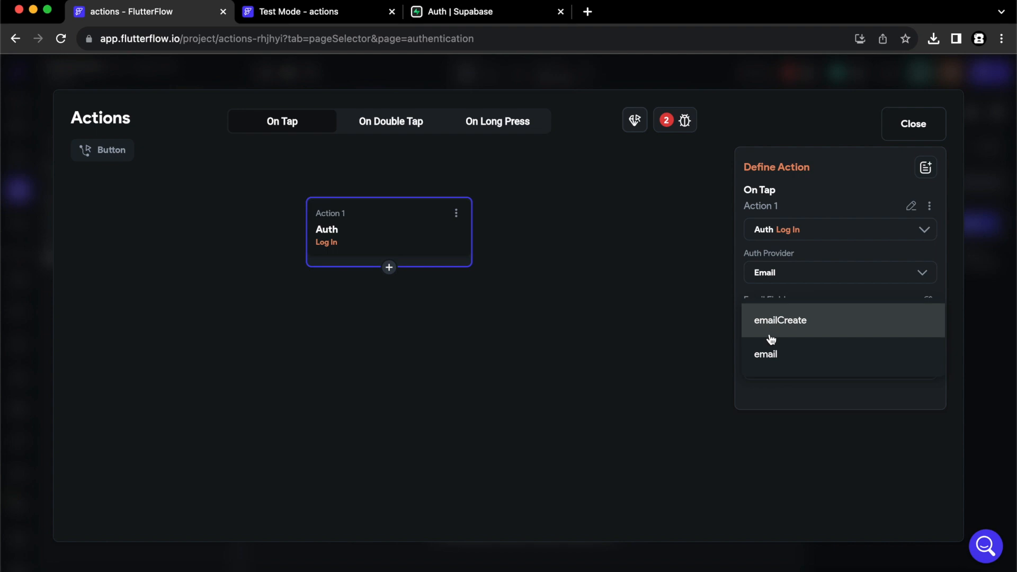
pyautogui.click(773, 365)
pyautogui.click(783, 371)
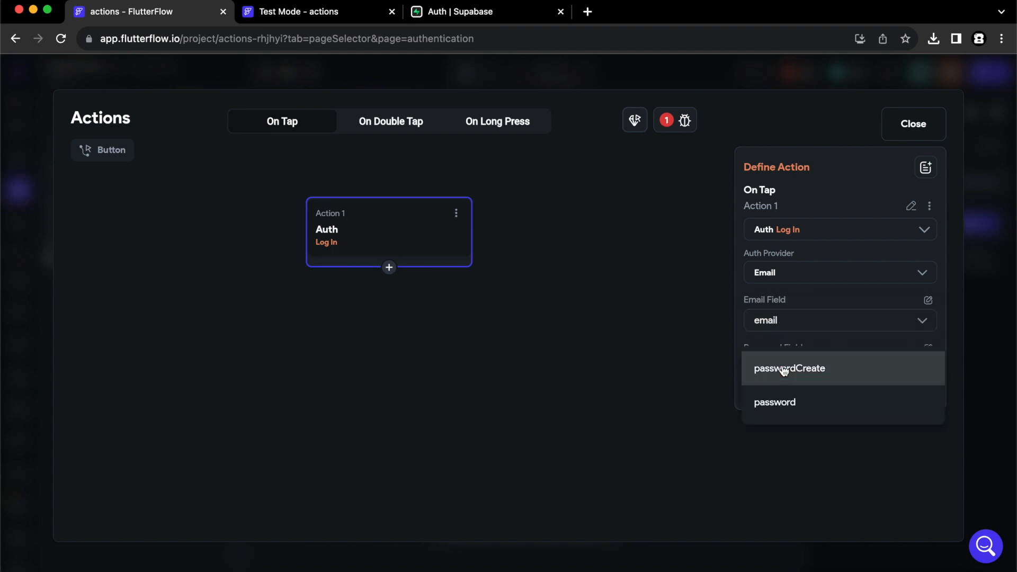
pyautogui.click(782, 403)
pyautogui.click(925, 129)
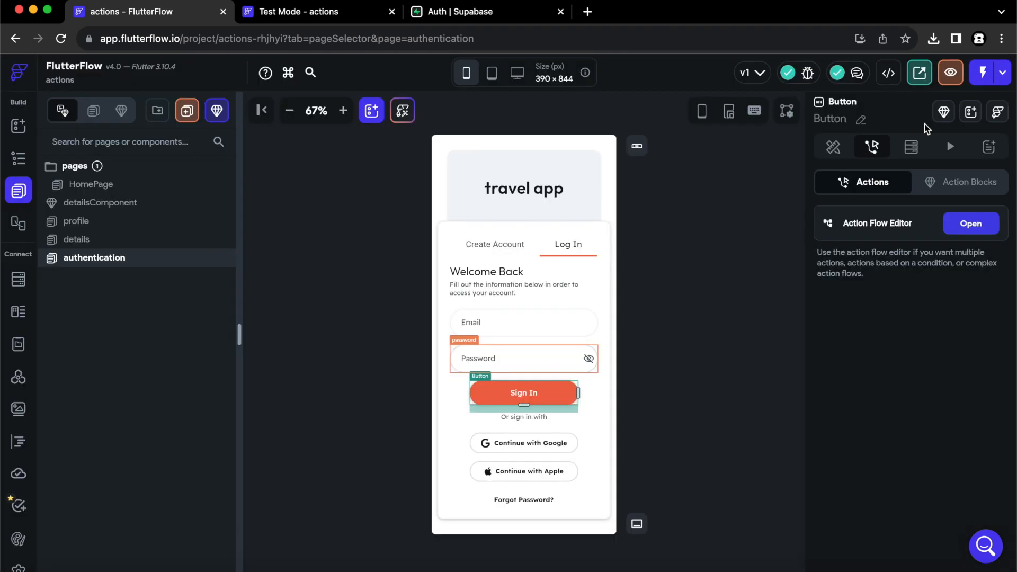
# In Supabase's Table Editor, open View Policies for the users table.
pyautogui.click(454, 11)
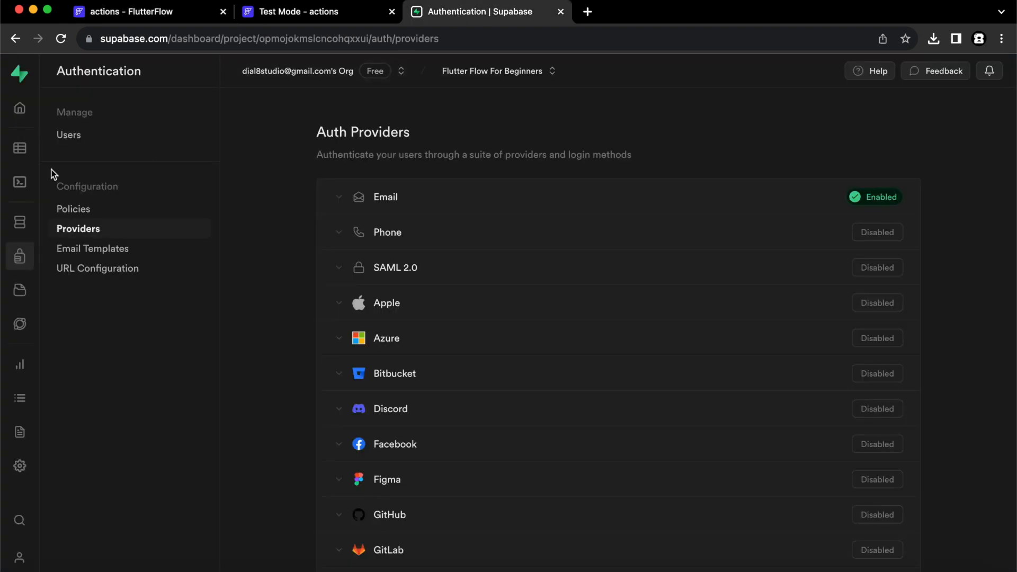
pyautogui.click(21, 151)
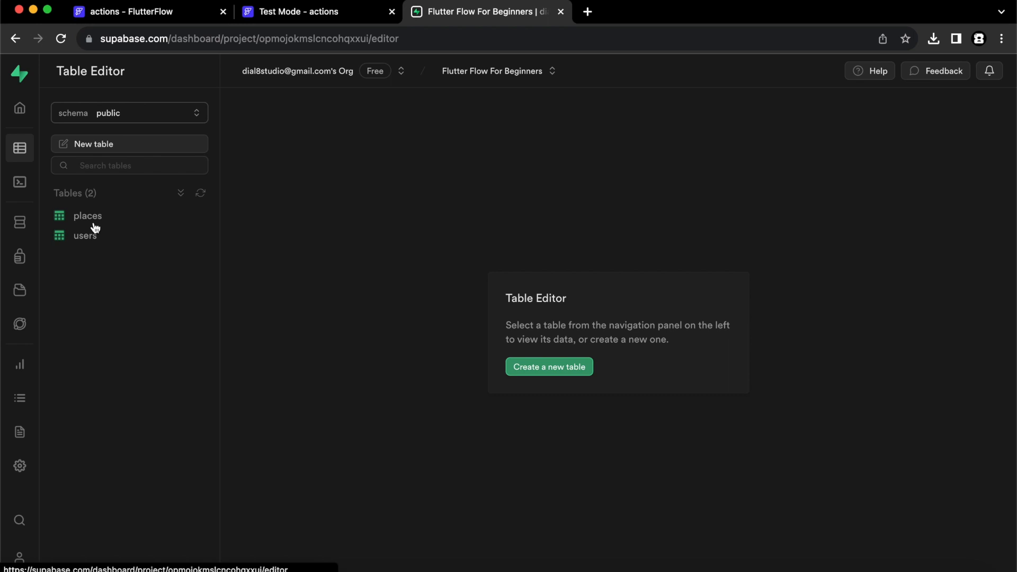
pyautogui.click(99, 237)
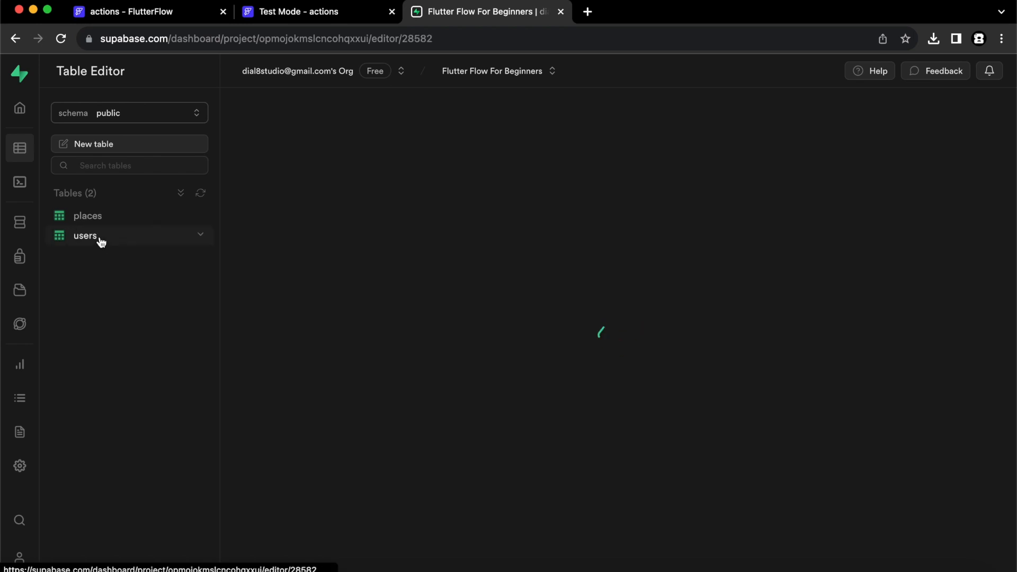
pyautogui.click(202, 236)
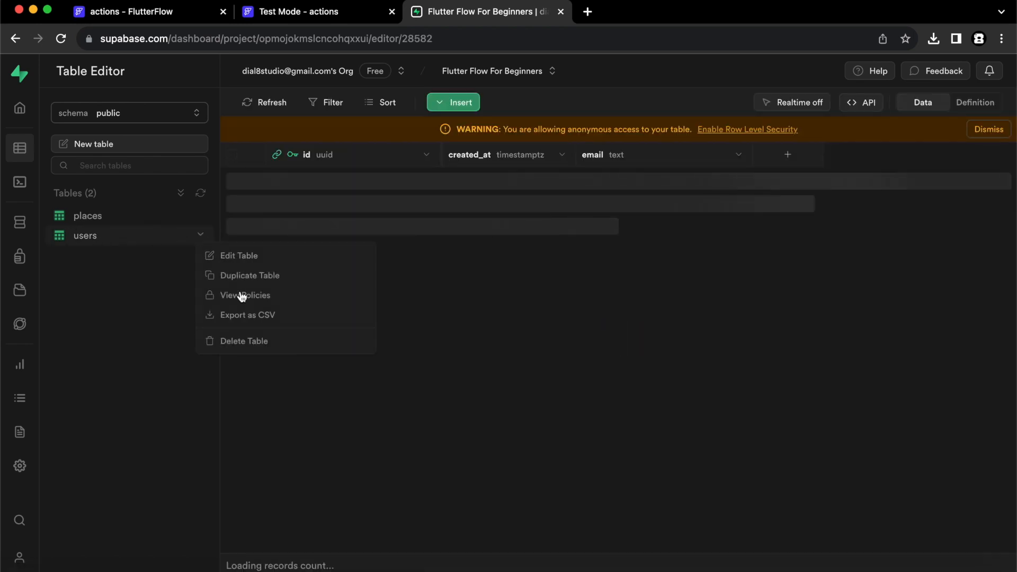
pyautogui.click(256, 296)
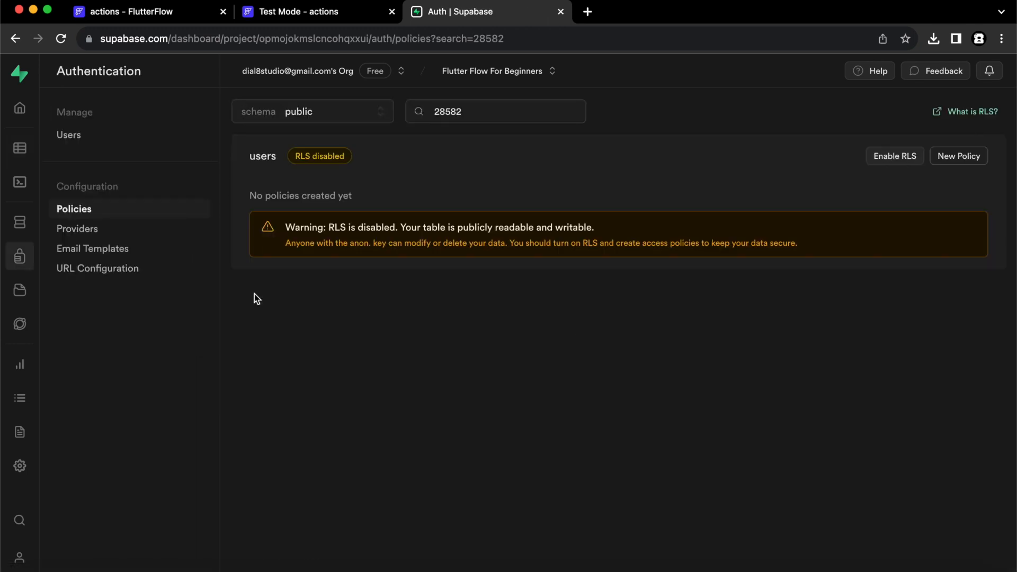
# Start a fully custom policy named 'allAccess' covering ALL operations.
pyautogui.click(963, 159)
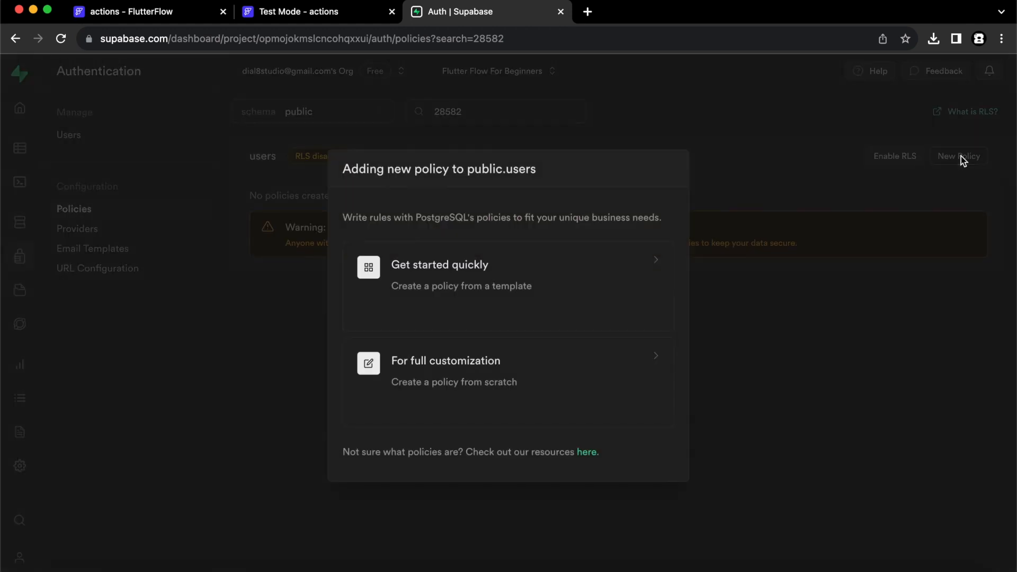
pyautogui.click(541, 364)
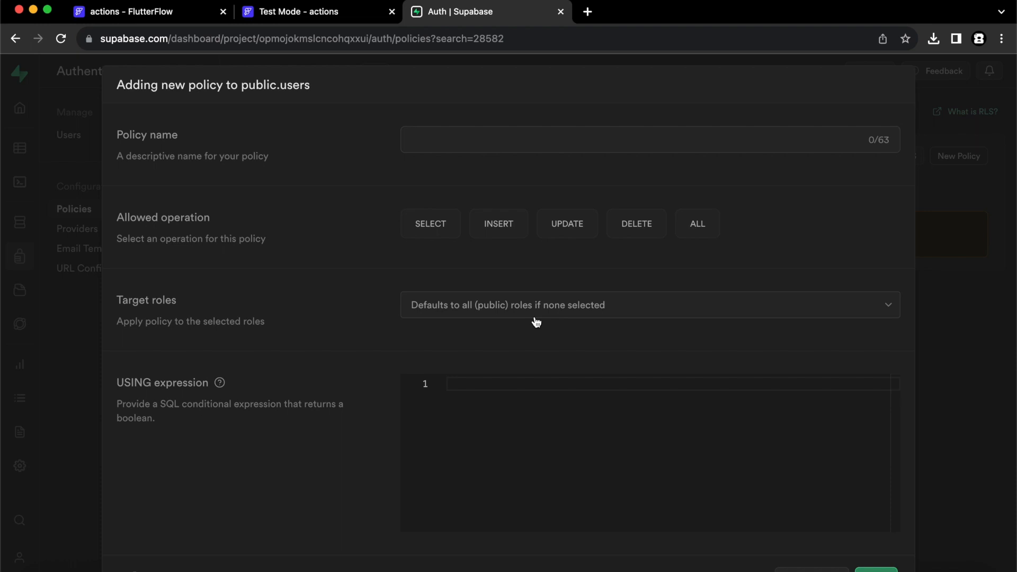
pyautogui.click(495, 143)
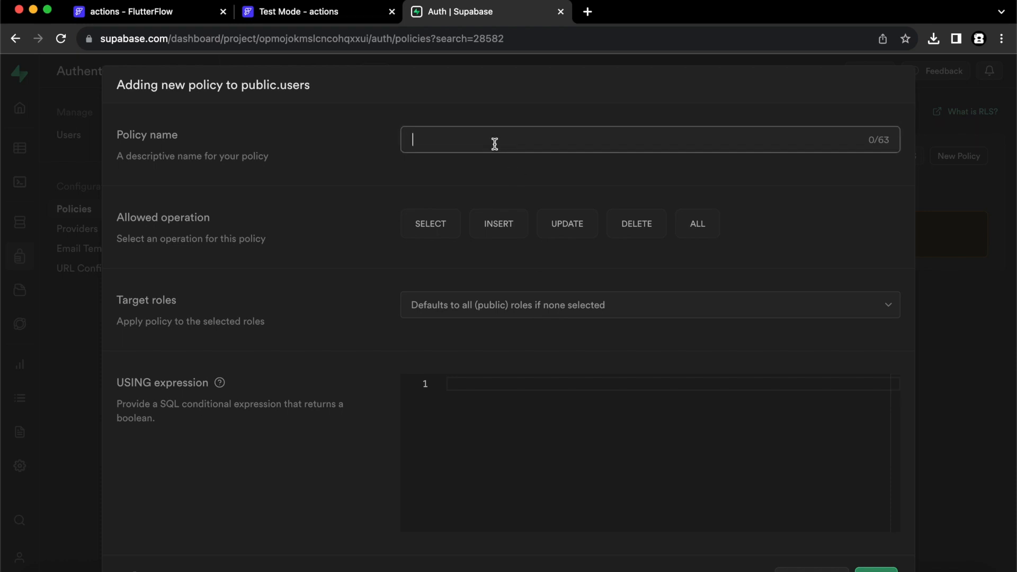
pyautogui.write('allAccess')
pyautogui.click(701, 223)
# Set the USING and WITH CHECK expressions to true, review the SQL and save the policy.
pyautogui.click(553, 389)
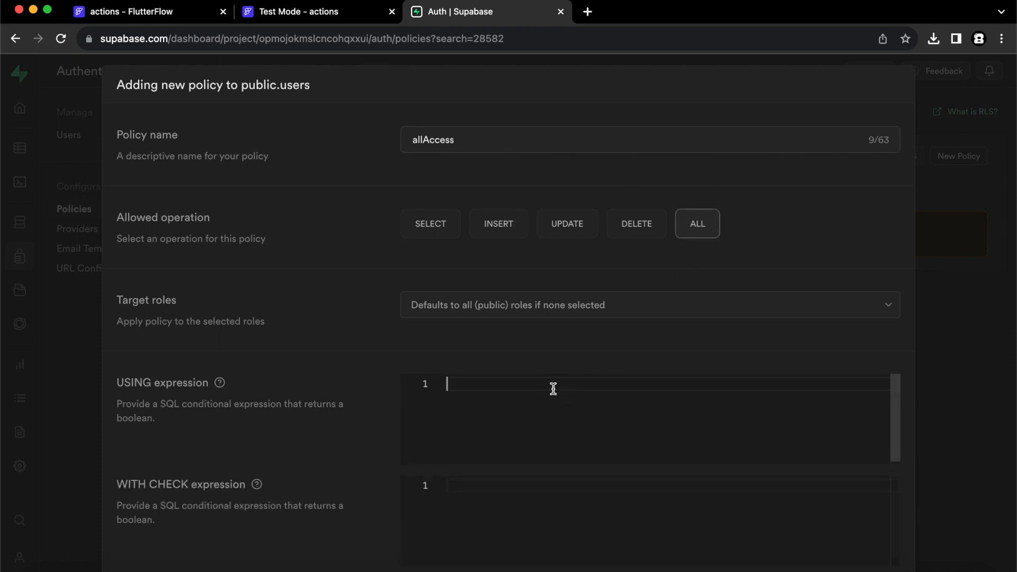
pyautogui.write('true')
pyautogui.click(500, 485)
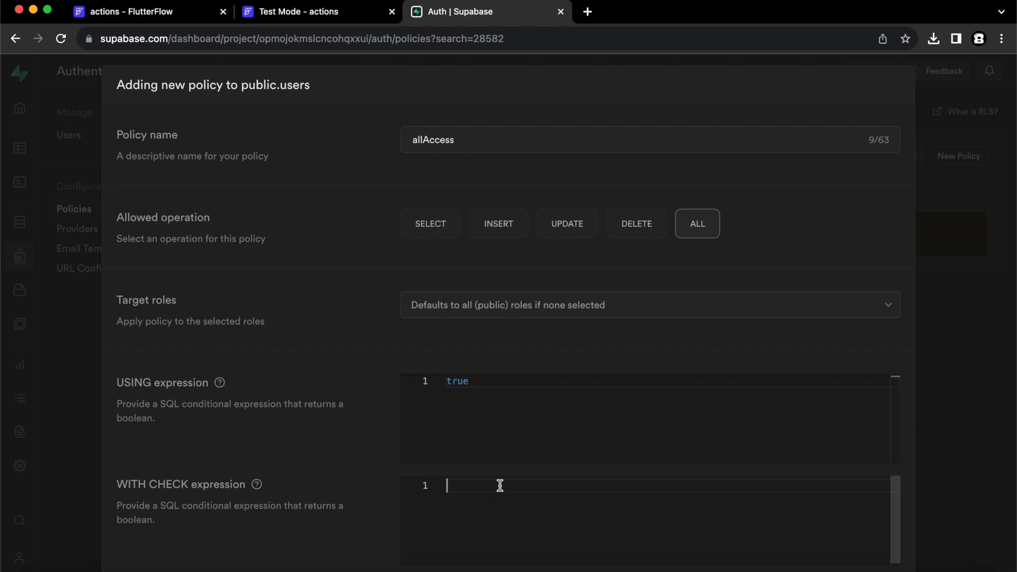
pyautogui.write('true')
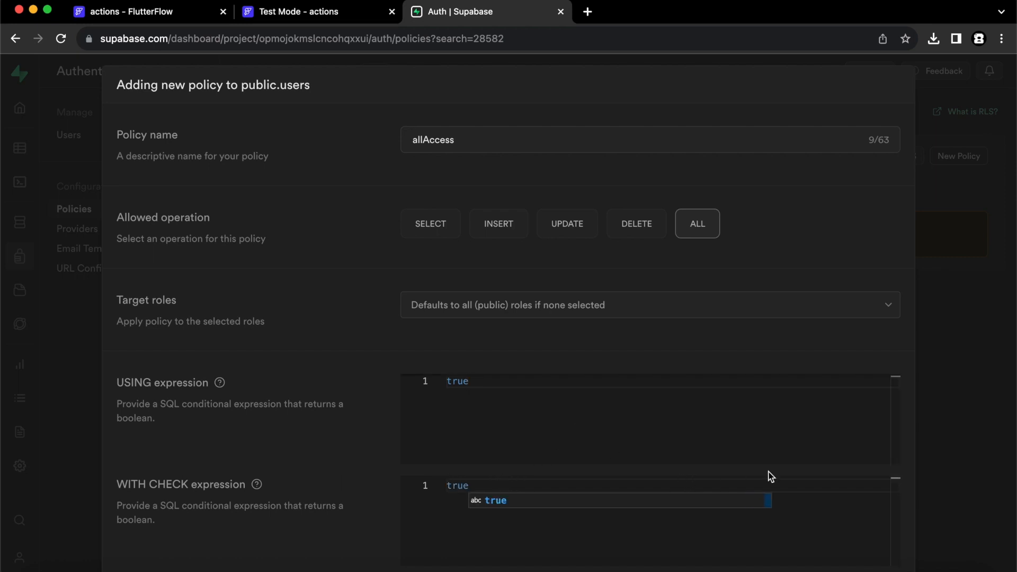
pyautogui.scroll(-2, 930, 307)
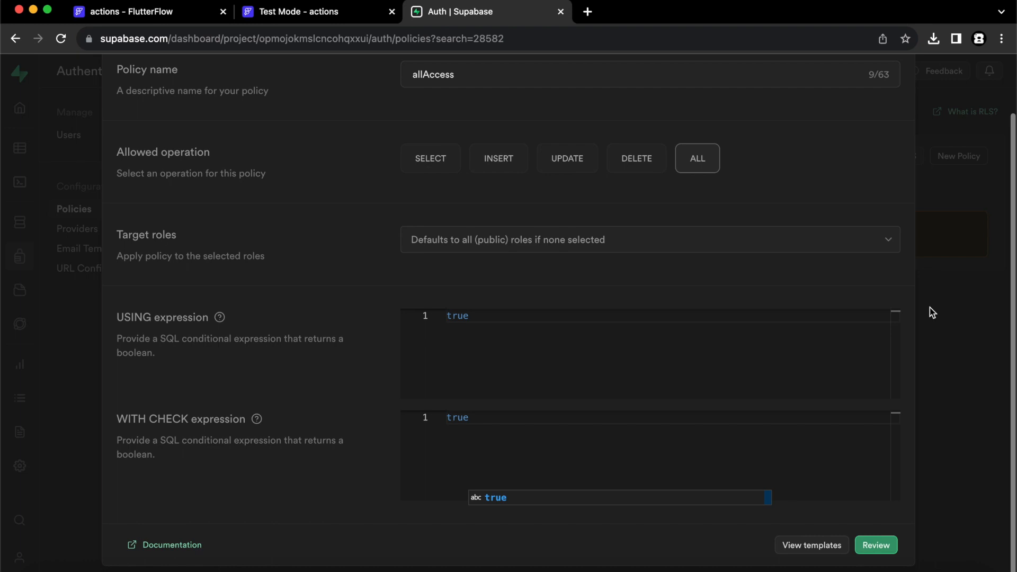
pyautogui.click(872, 546)
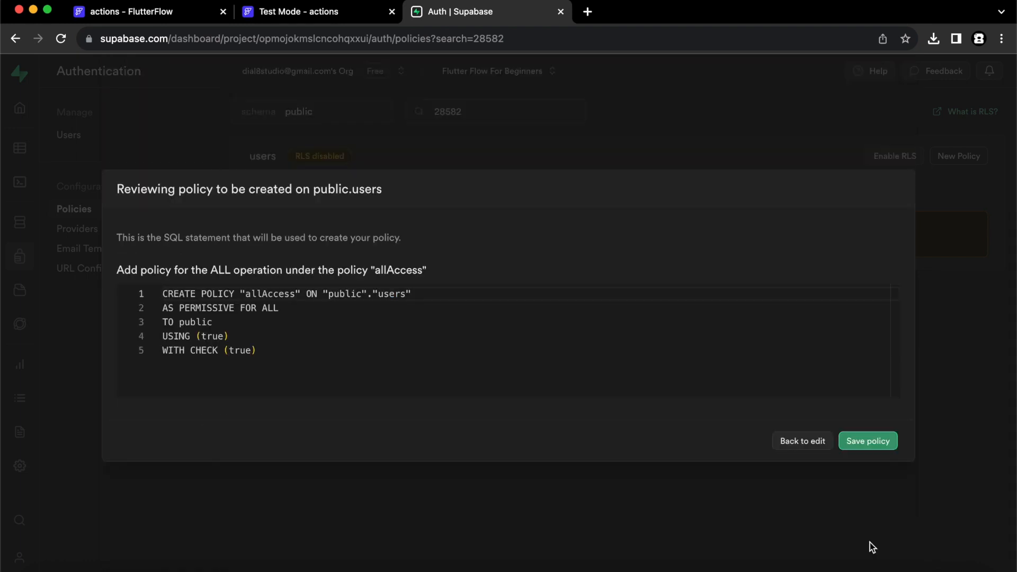
pyautogui.click(877, 448)
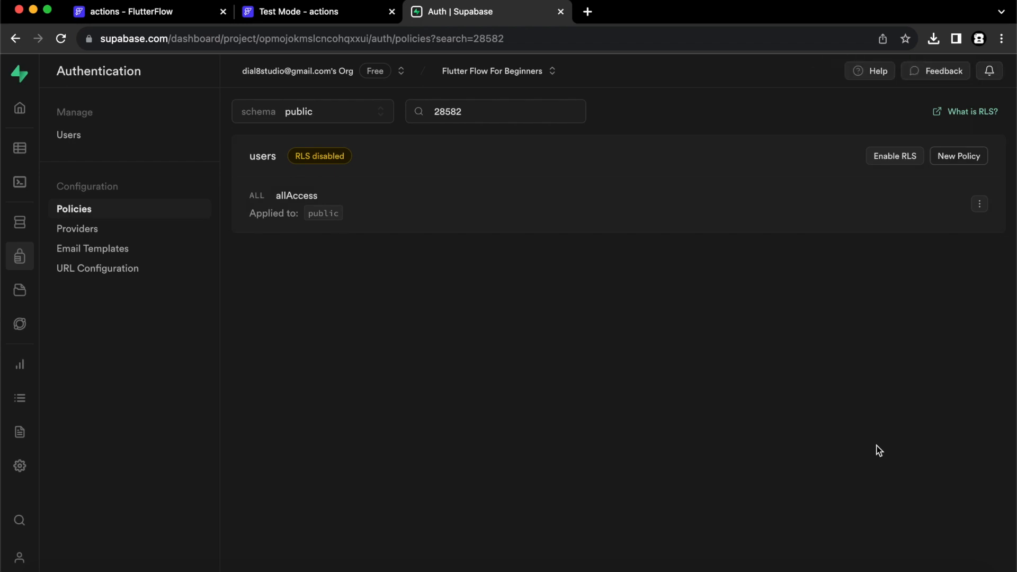
pyautogui.click(157, 12)
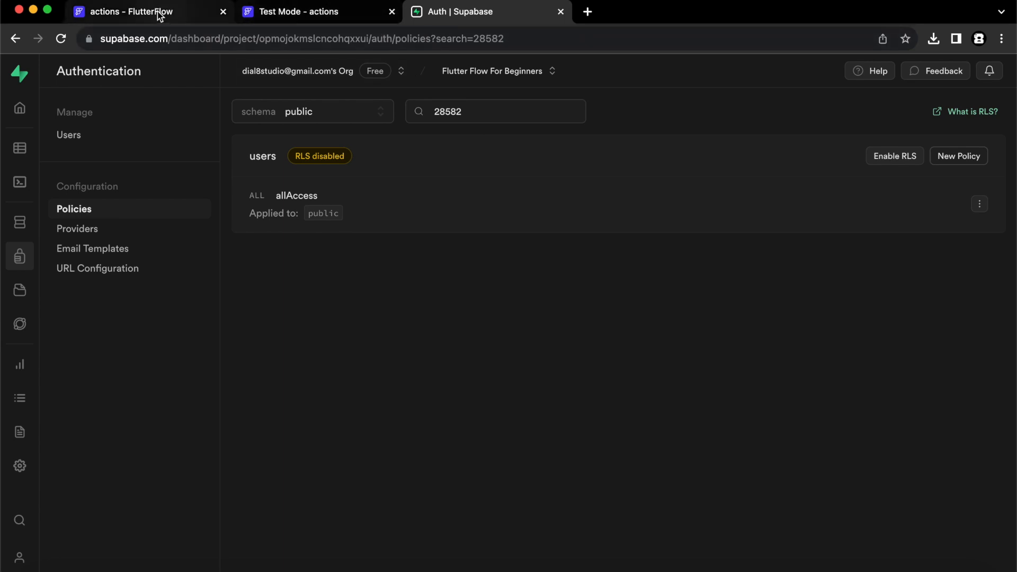
# Select the 'Log out of account' row on the profile page.
pyautogui.click(708, 297)
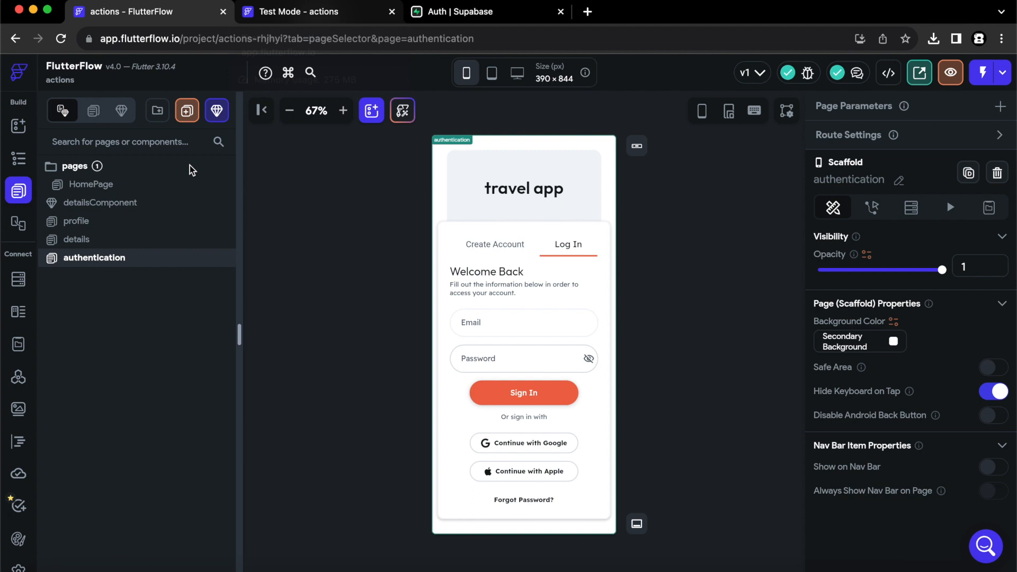
pyautogui.click(102, 227)
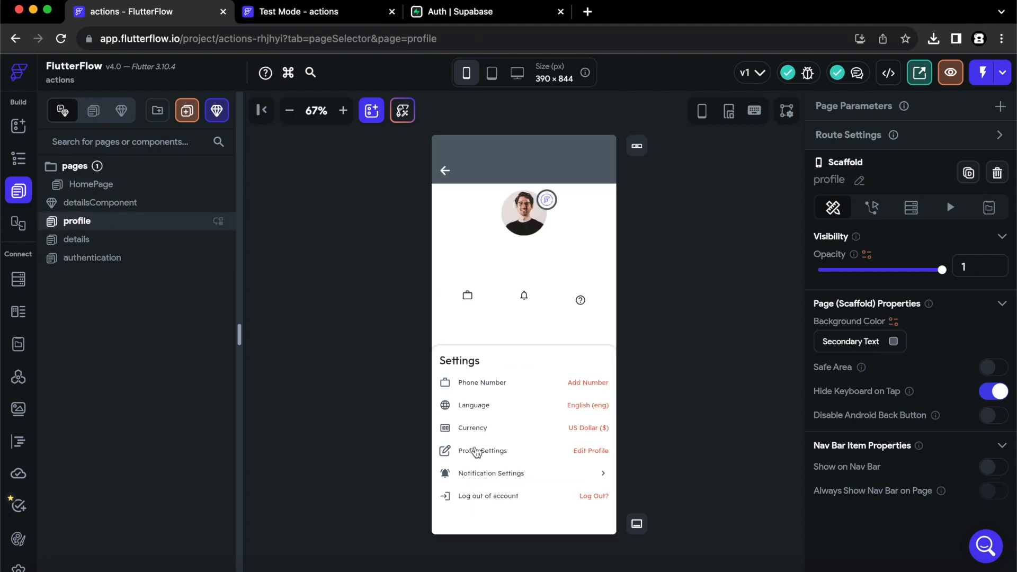
pyautogui.click(577, 505)
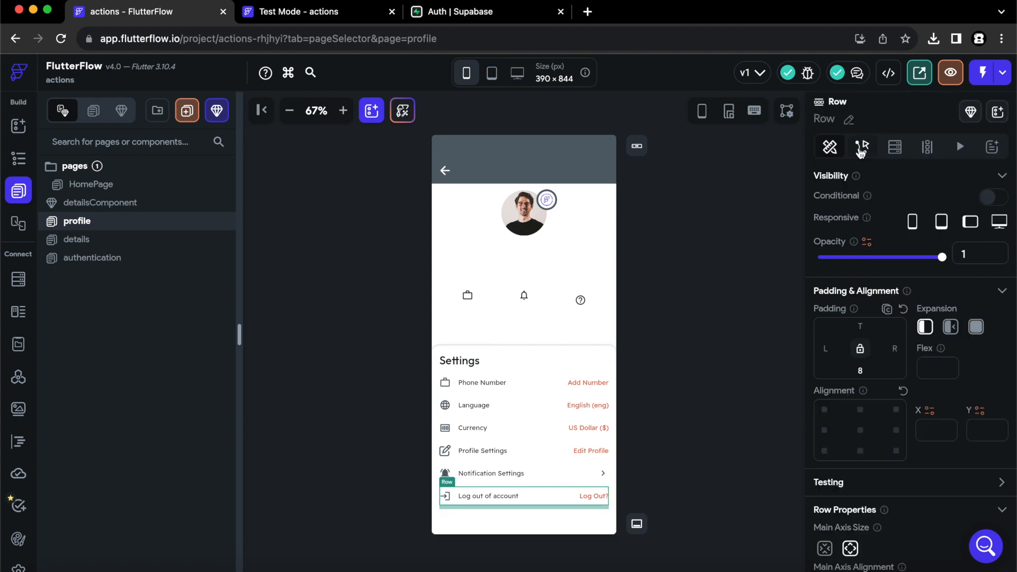
pyautogui.click(861, 148)
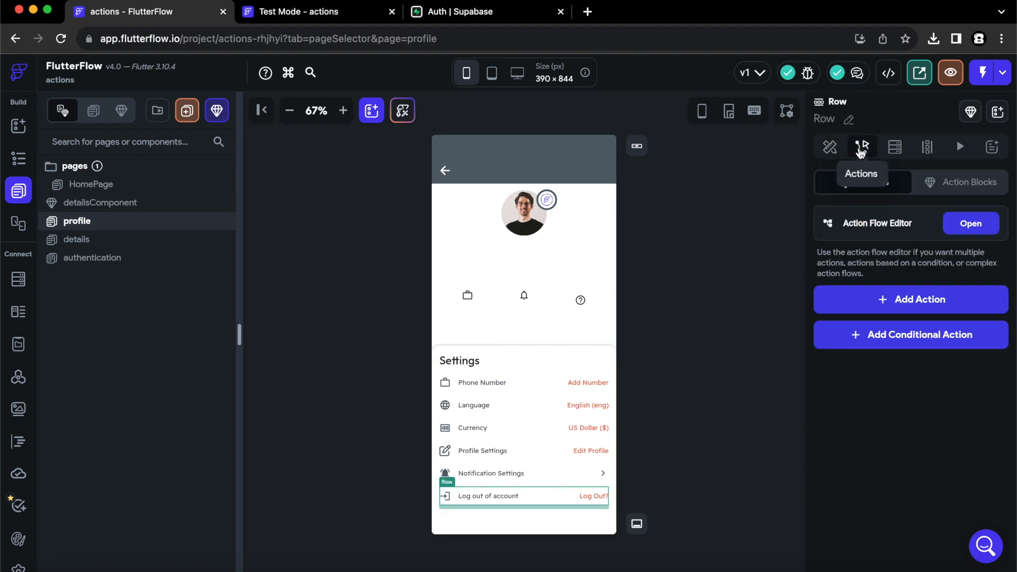
# Give the row a Supabase Authentication Log Out tap action.
pyautogui.click(966, 230)
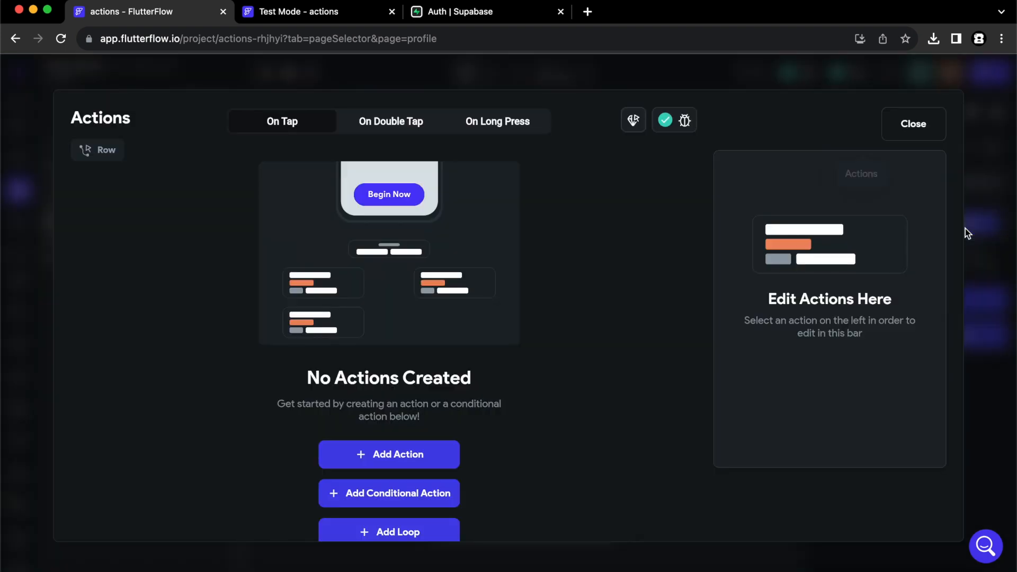
pyautogui.click(401, 464)
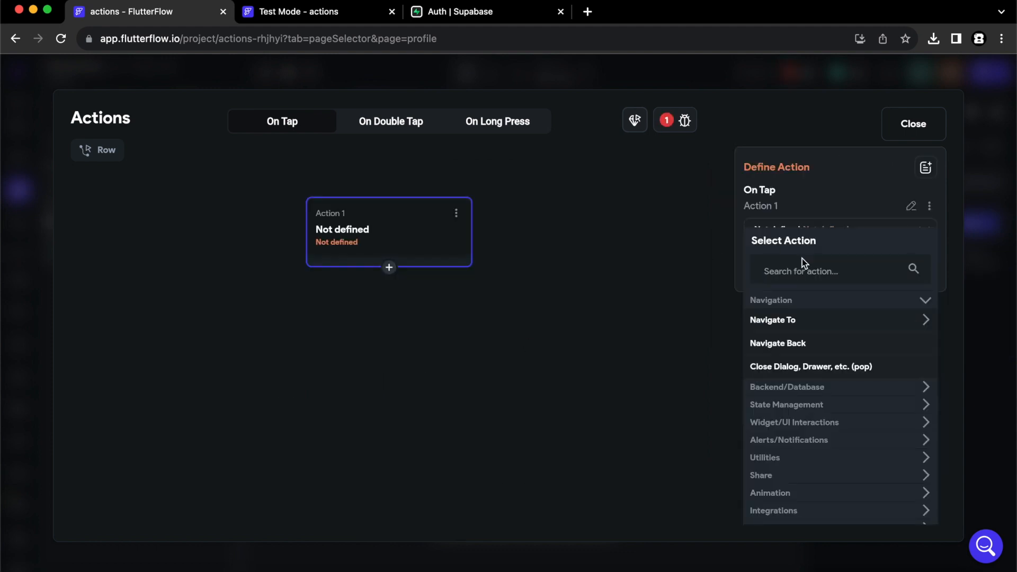
pyautogui.click(795, 272)
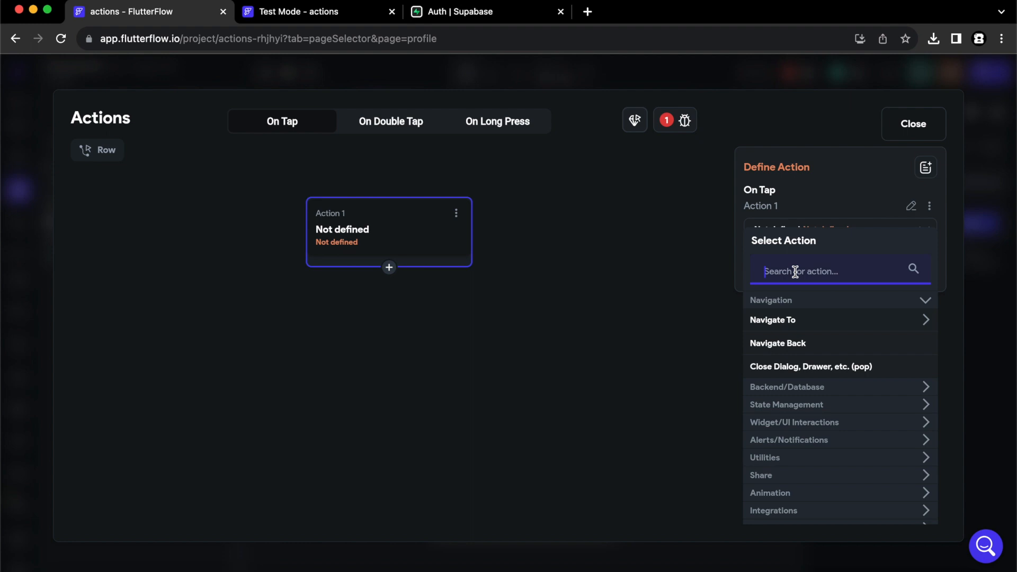
pyautogui.write('a')
pyautogui.press('BackSpace')
pyautogui.write('supab')
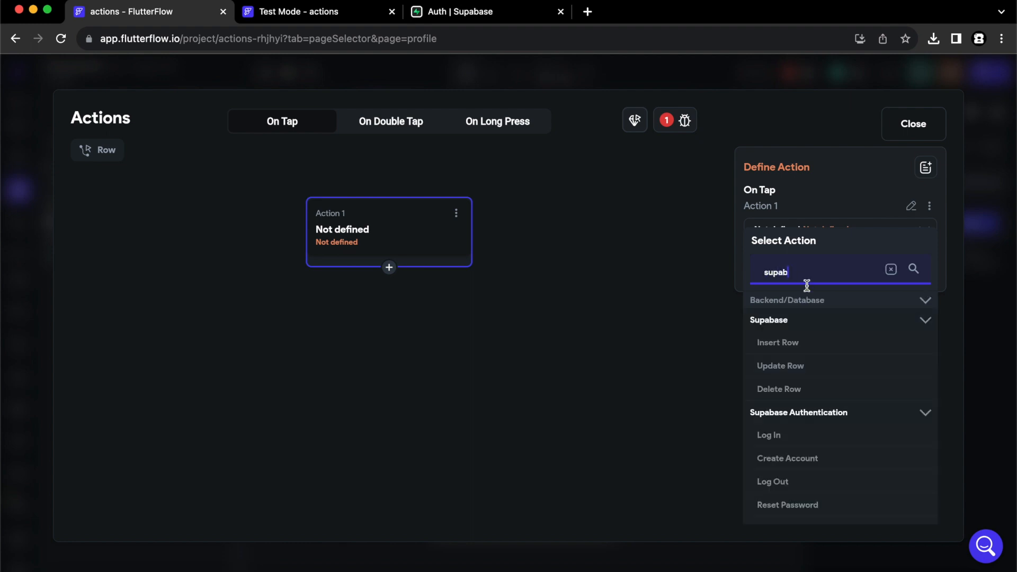
pyautogui.click(786, 484)
pyautogui.click(921, 132)
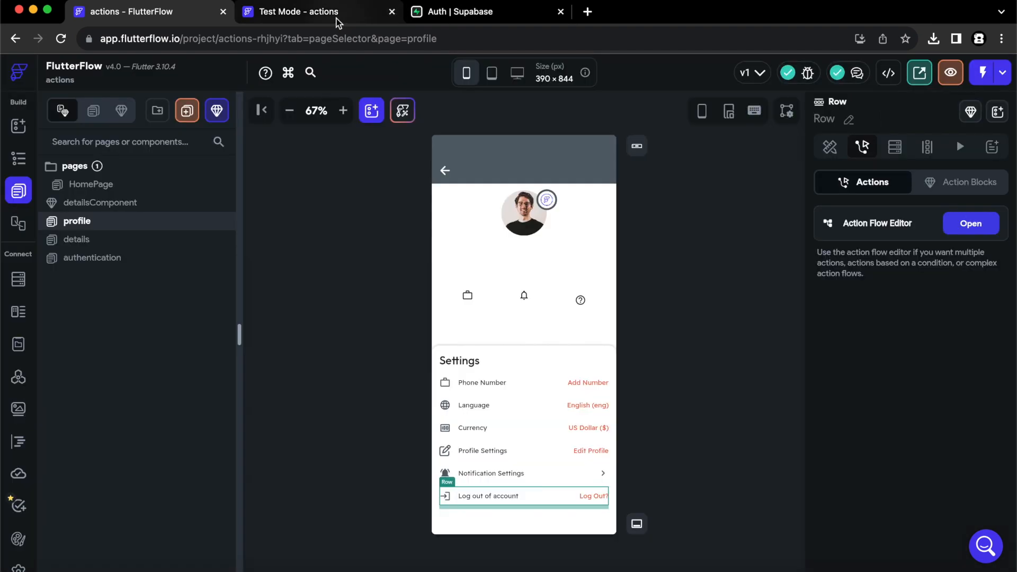
pyautogui.click(331, 16)
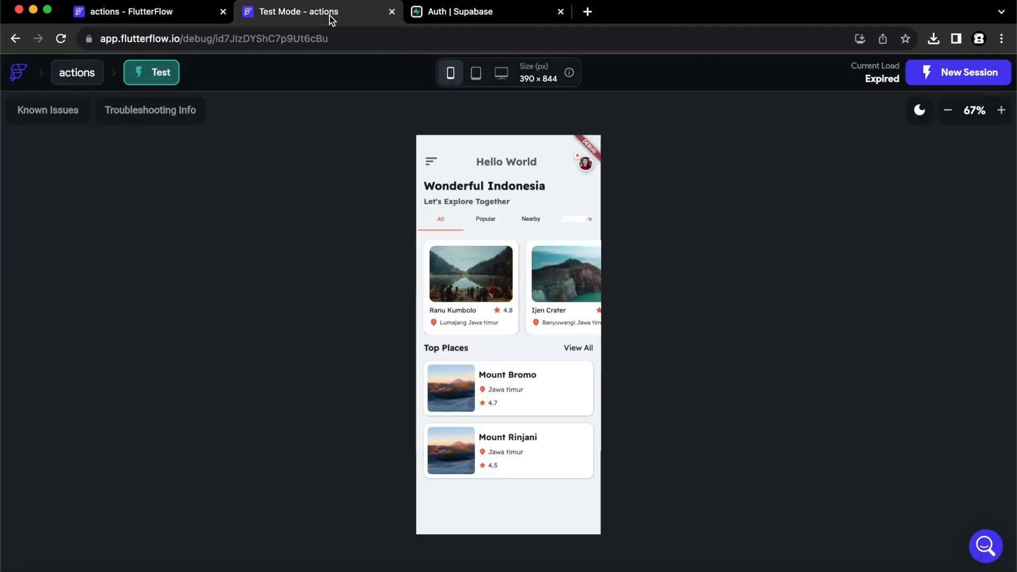
# Start a new Test Mode session and sign up with a saved email and a password via Get Started.
pyautogui.click(969, 76)
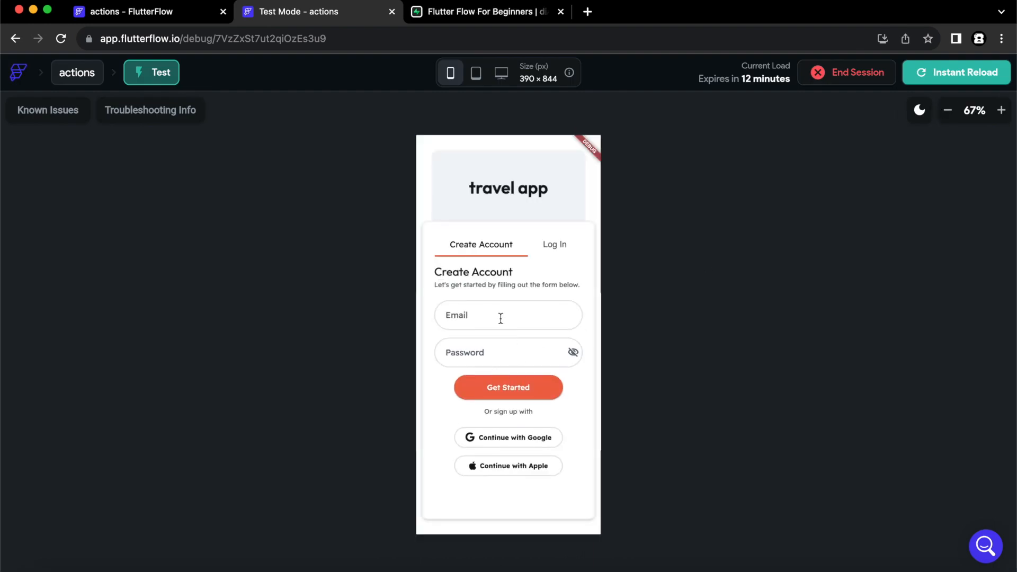
pyautogui.click(501, 318)
pyautogui.write('d')
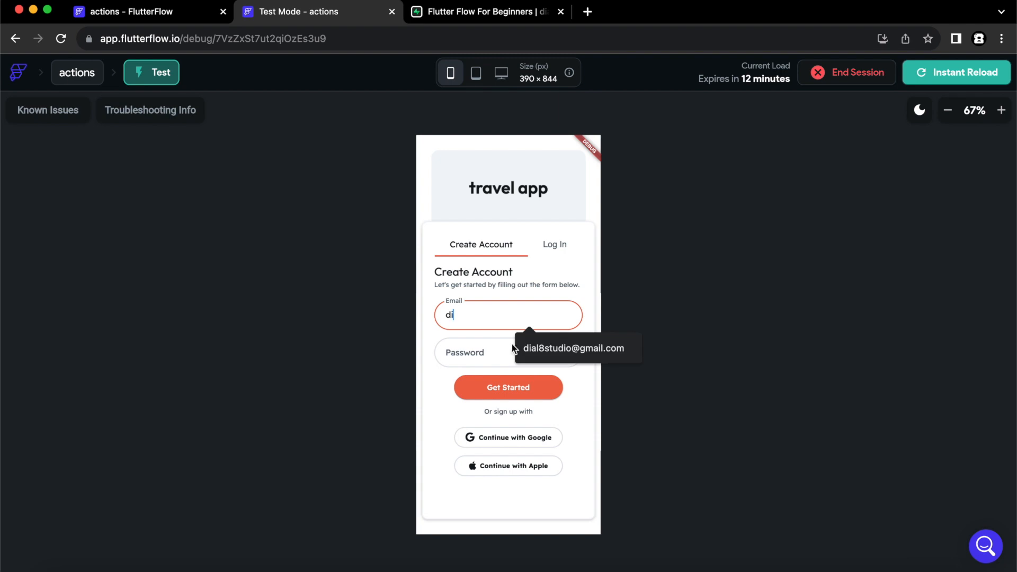
pyautogui.write('i')
pyautogui.click(513, 347)
pyautogui.click(487, 344)
pyautogui.write('12')
pyautogui.write('••')
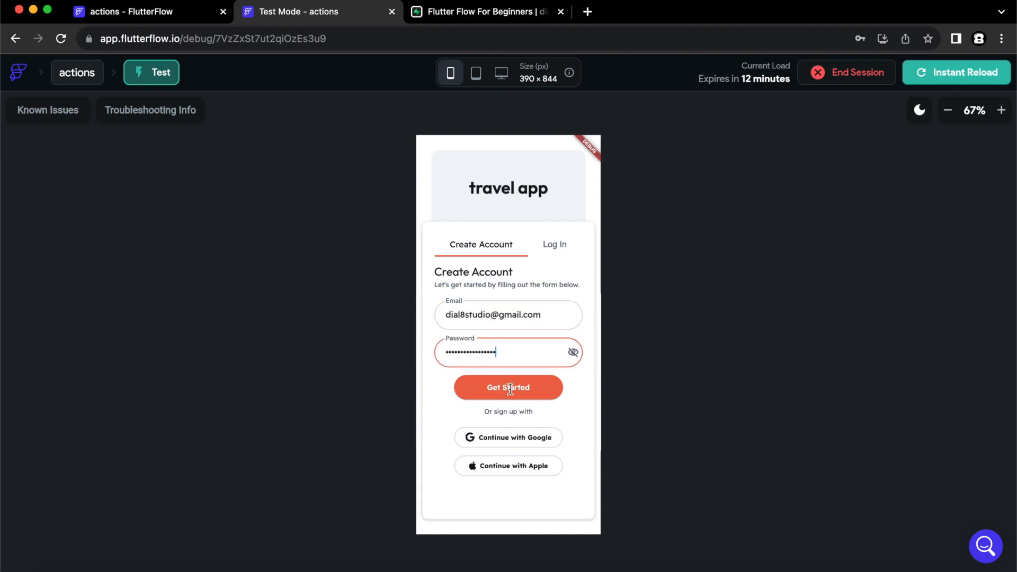
pyautogui.click(511, 393)
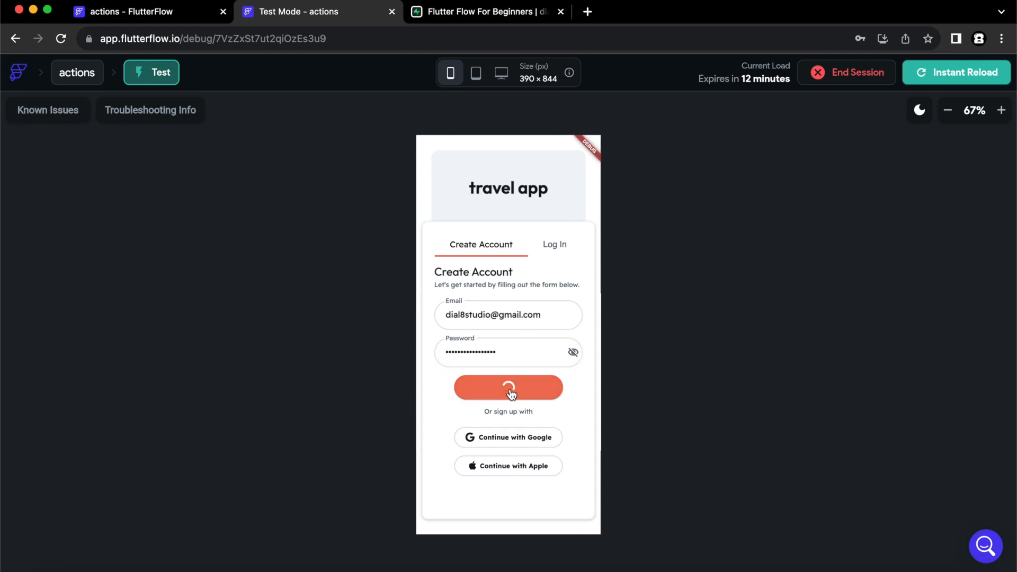